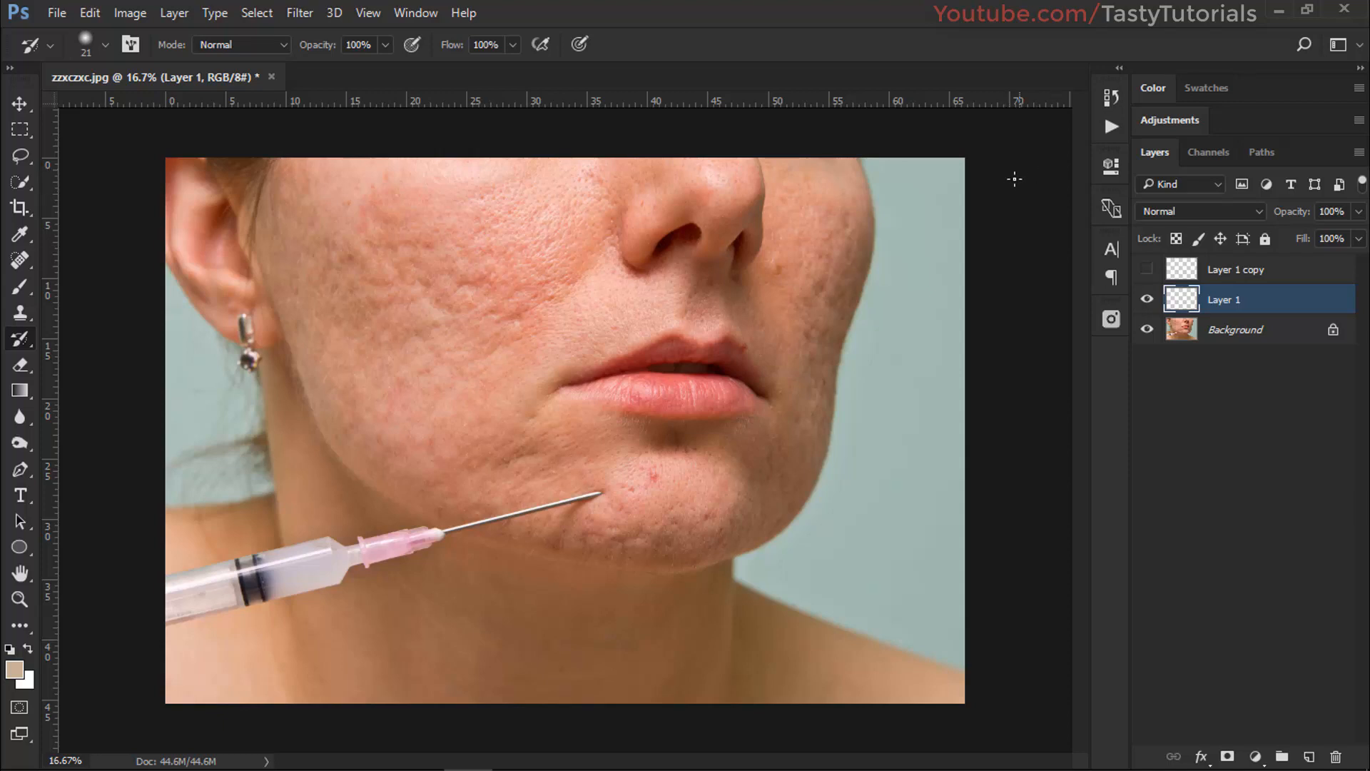
Step: Review the recorded commands of the Tasty Tutorials action in the Skin Retouch set
{"action": "left_click", "coordinate": [1111, 128]}
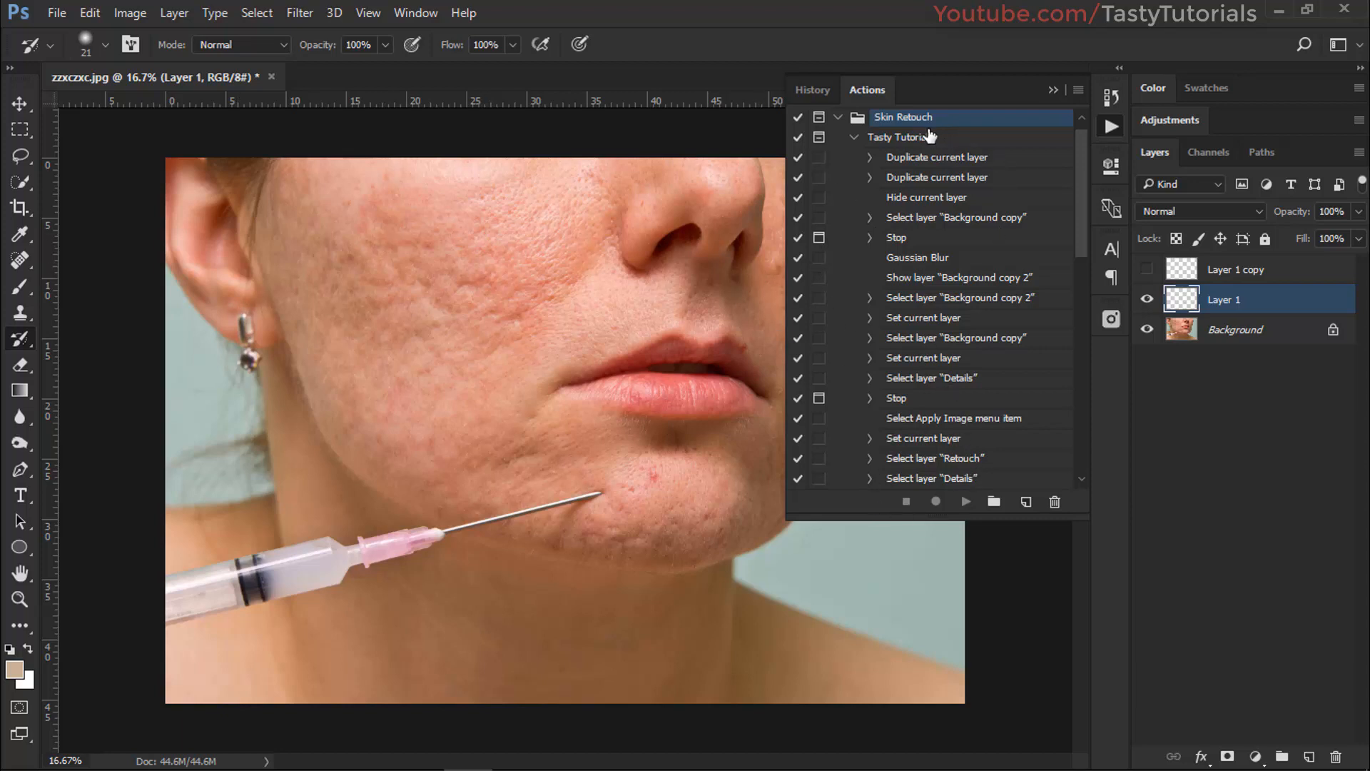
{"action": "scroll", "coordinate": [919, 393], "scroll_direction": "down", "scroll_amount": 4}
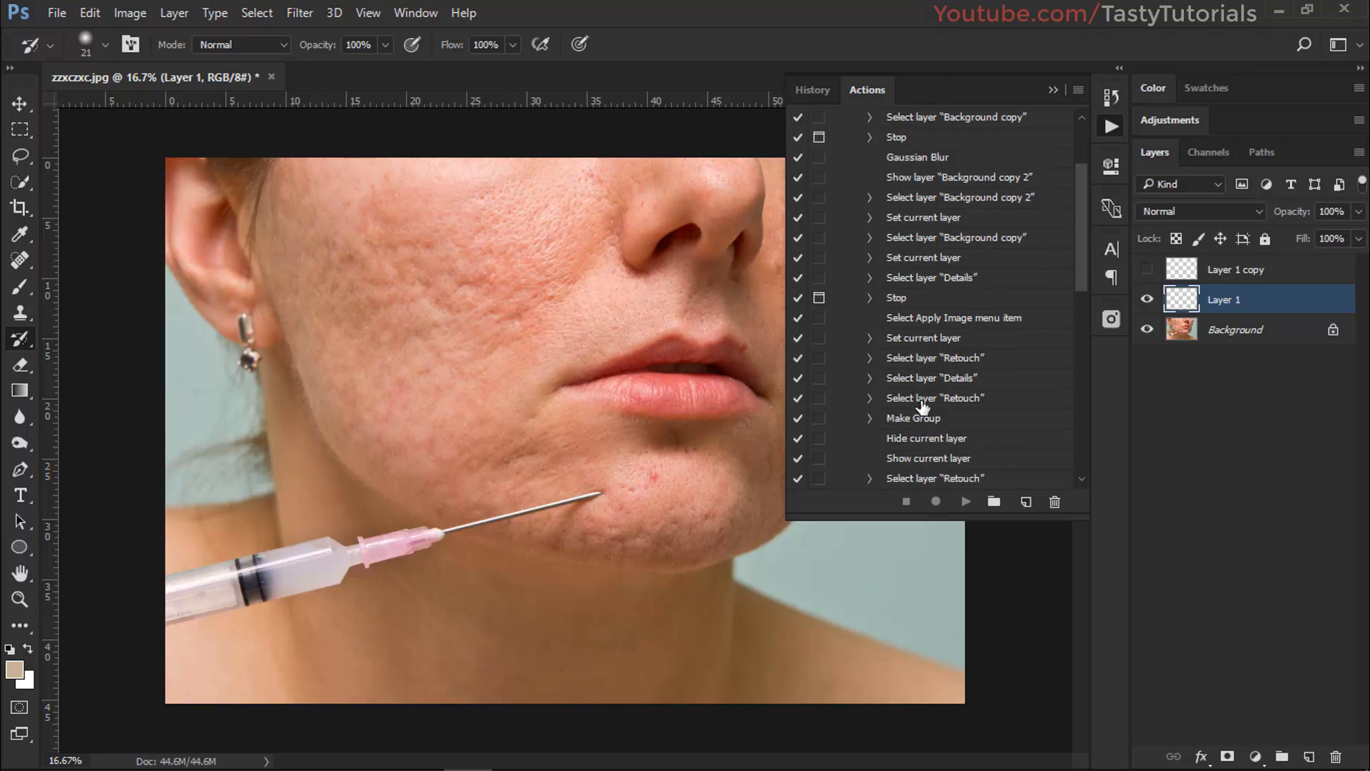
{"action": "scroll", "coordinate": [935, 367], "scroll_direction": "up", "scroll_amount": 3}
{"action": "scroll", "coordinate": [928, 207], "scroll_direction": "up", "scroll_amount": 2}
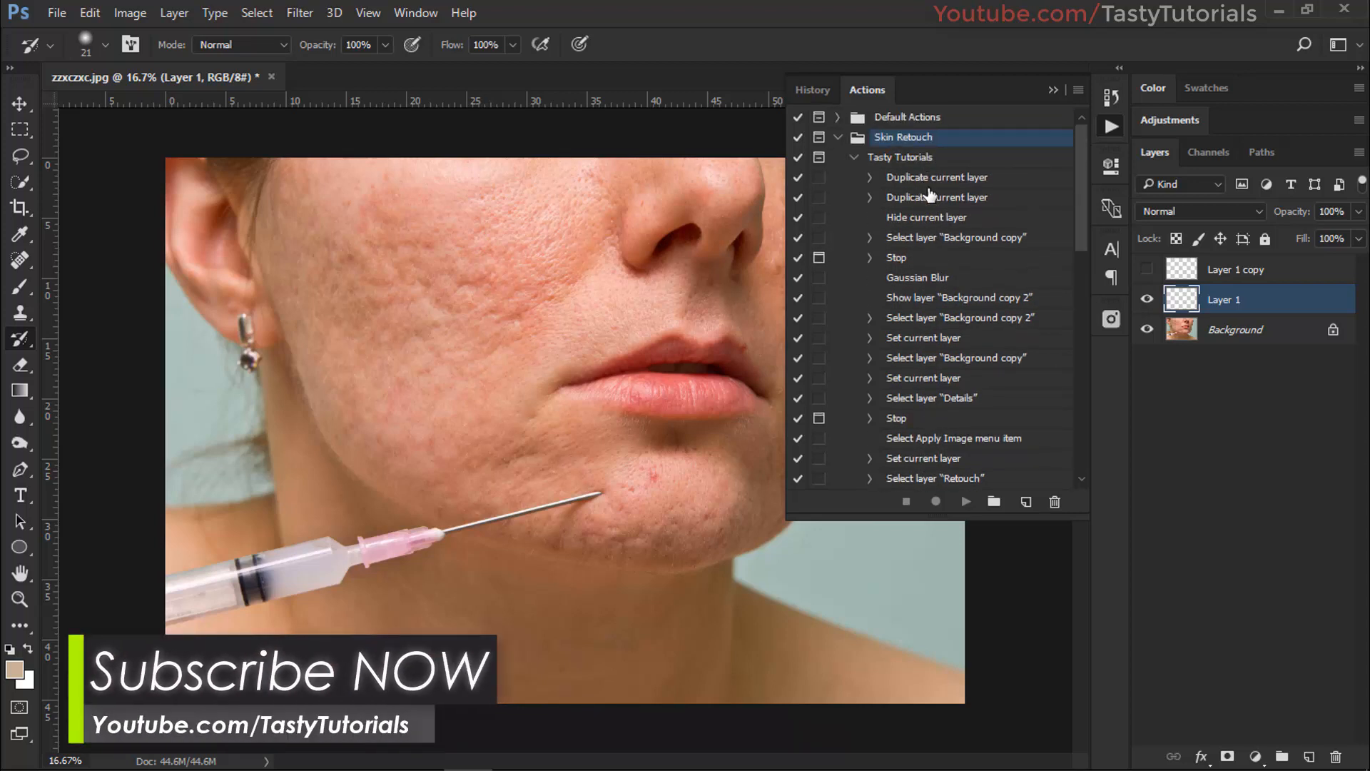
{"action": "scroll", "coordinate": [946, 314], "scroll_direction": "down", "scroll_amount": 5}
{"action": "scroll", "coordinate": [943, 293], "scroll_direction": "up", "scroll_amount": 4}
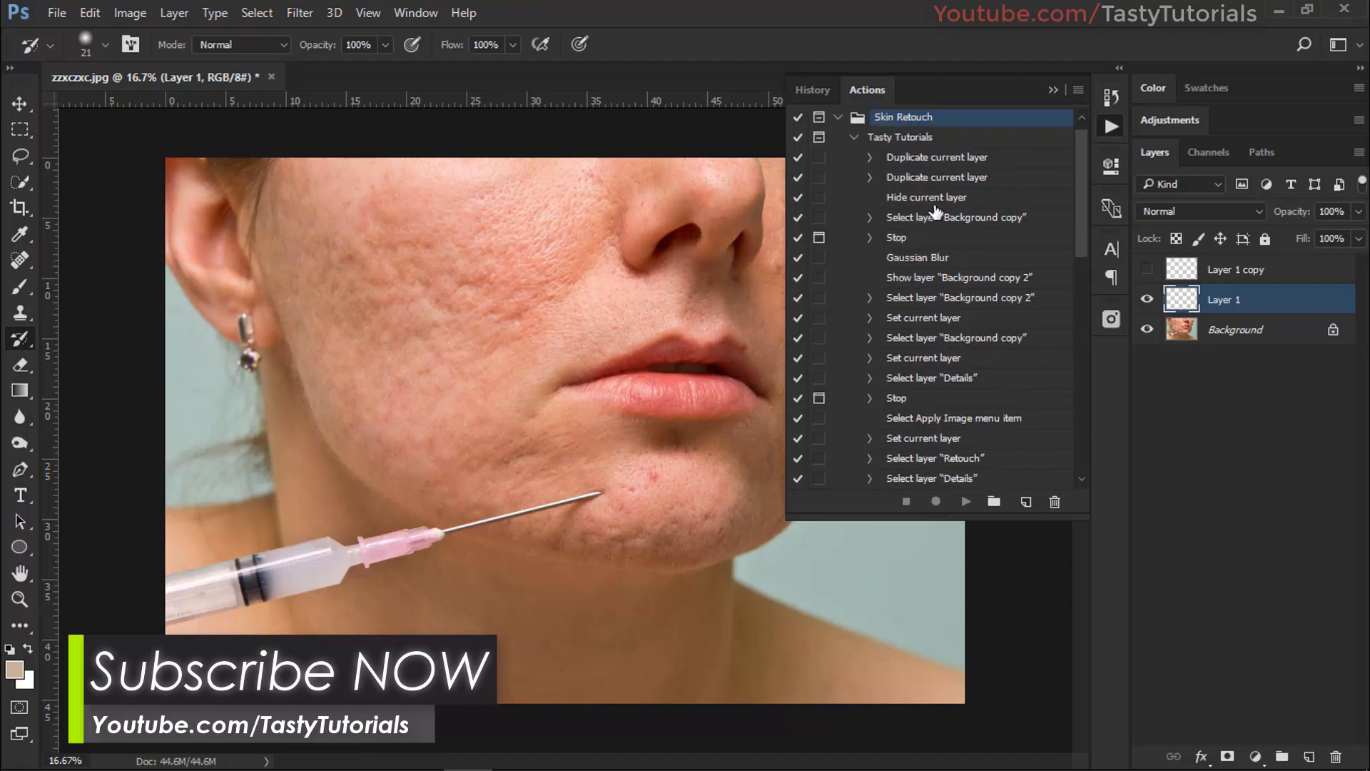
{"action": "scroll", "coordinate": [946, 369], "scroll_direction": "up", "scroll_amount": 1}
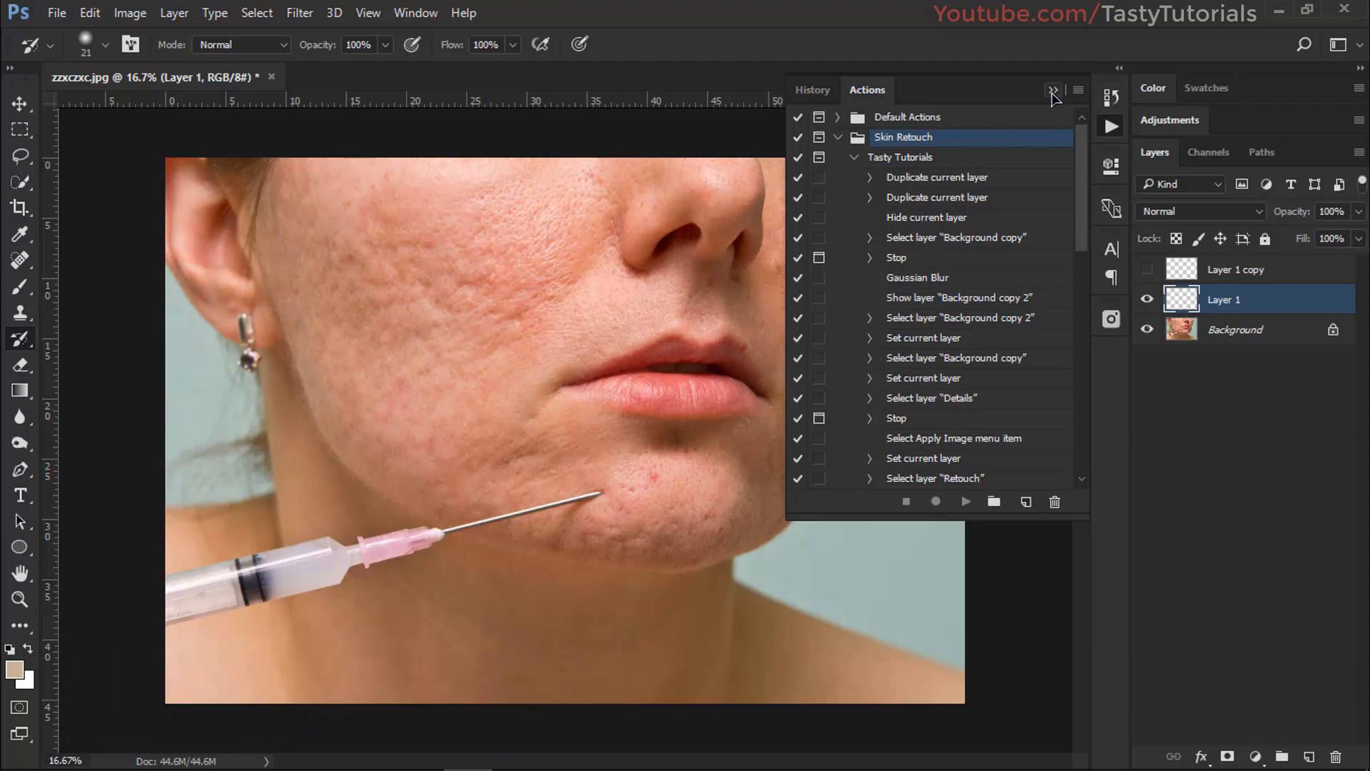
{"action": "left_click", "coordinate": [1052, 90]}
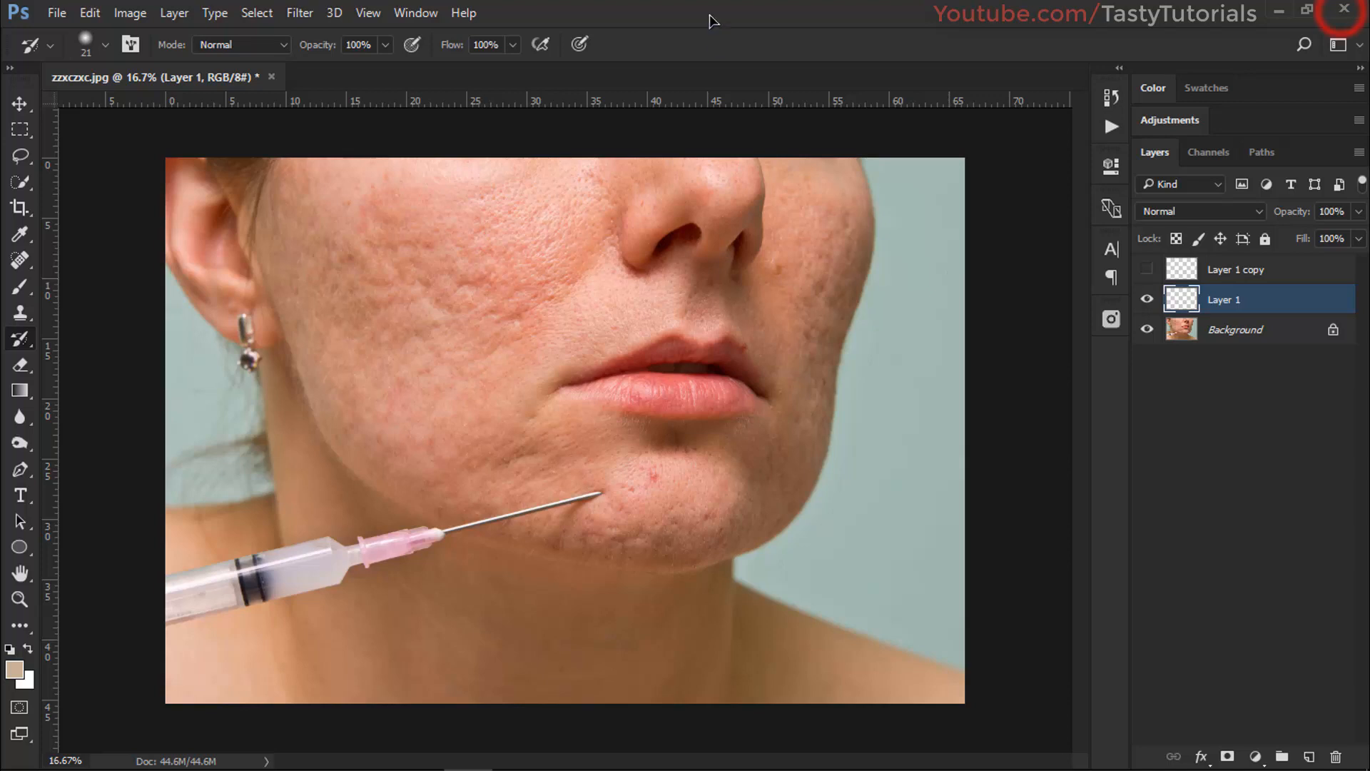
Step: Dismiss the CCleaner notification and select the Tasty Tutorials action in the Skin Retouch set
{"action": "left_click", "coordinate": [688, 4]}
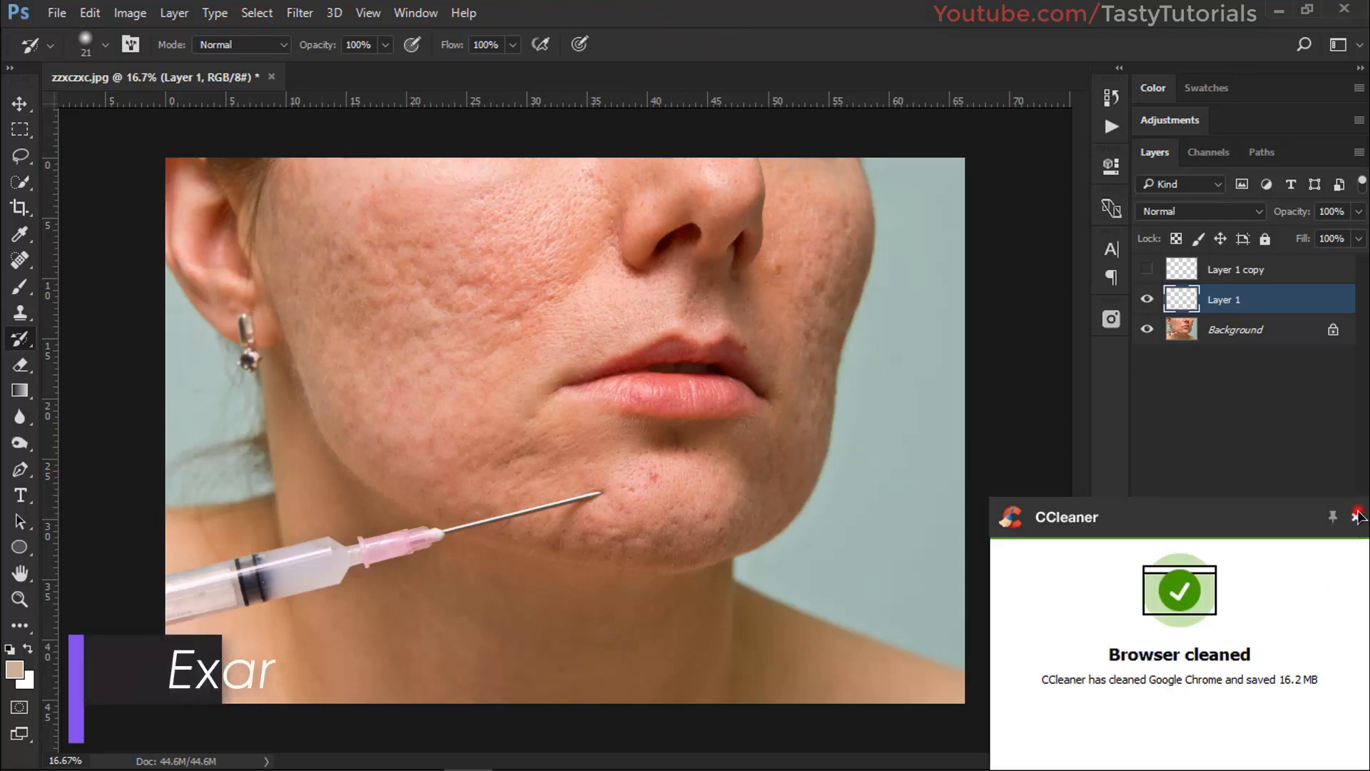
{"action": "left_click", "coordinate": [1358, 515]}
{"action": "left_click", "coordinate": [1111, 126]}
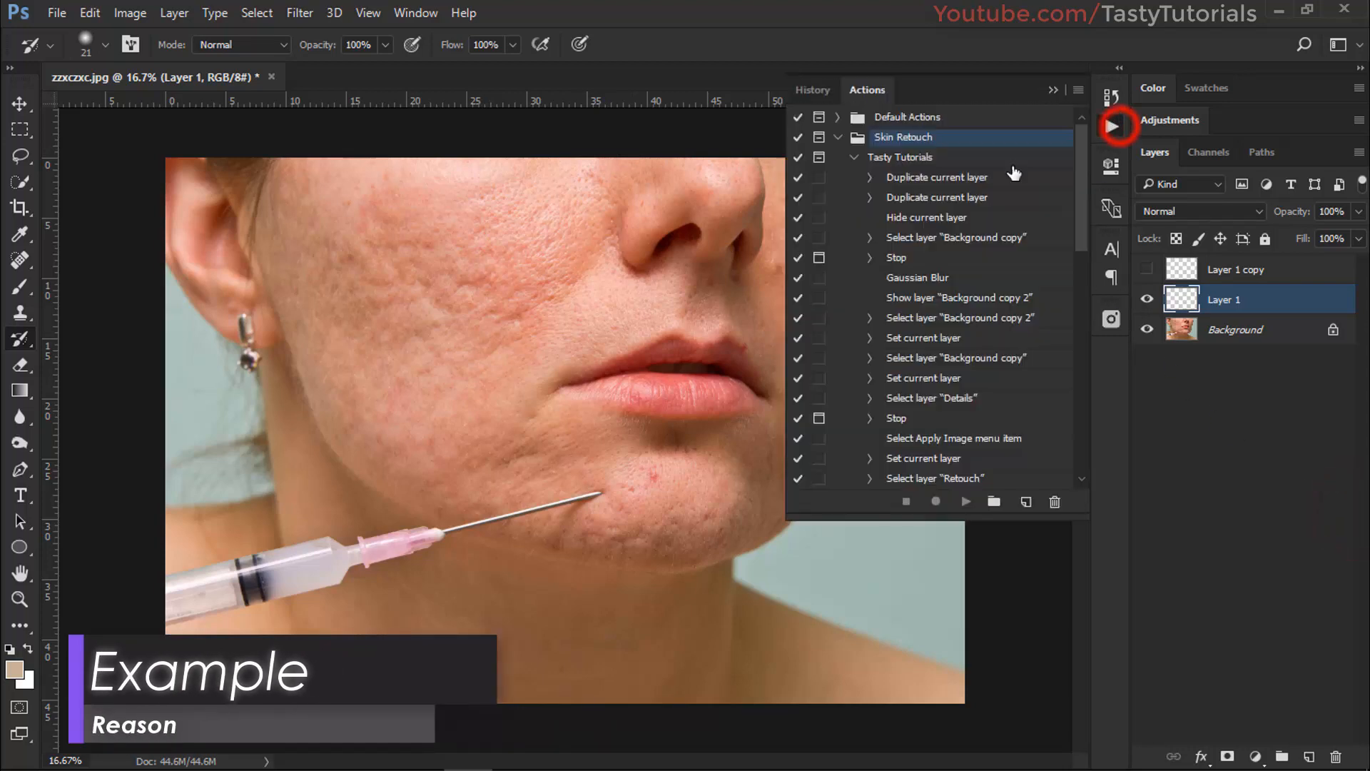
{"action": "left_click", "coordinate": [940, 156]}
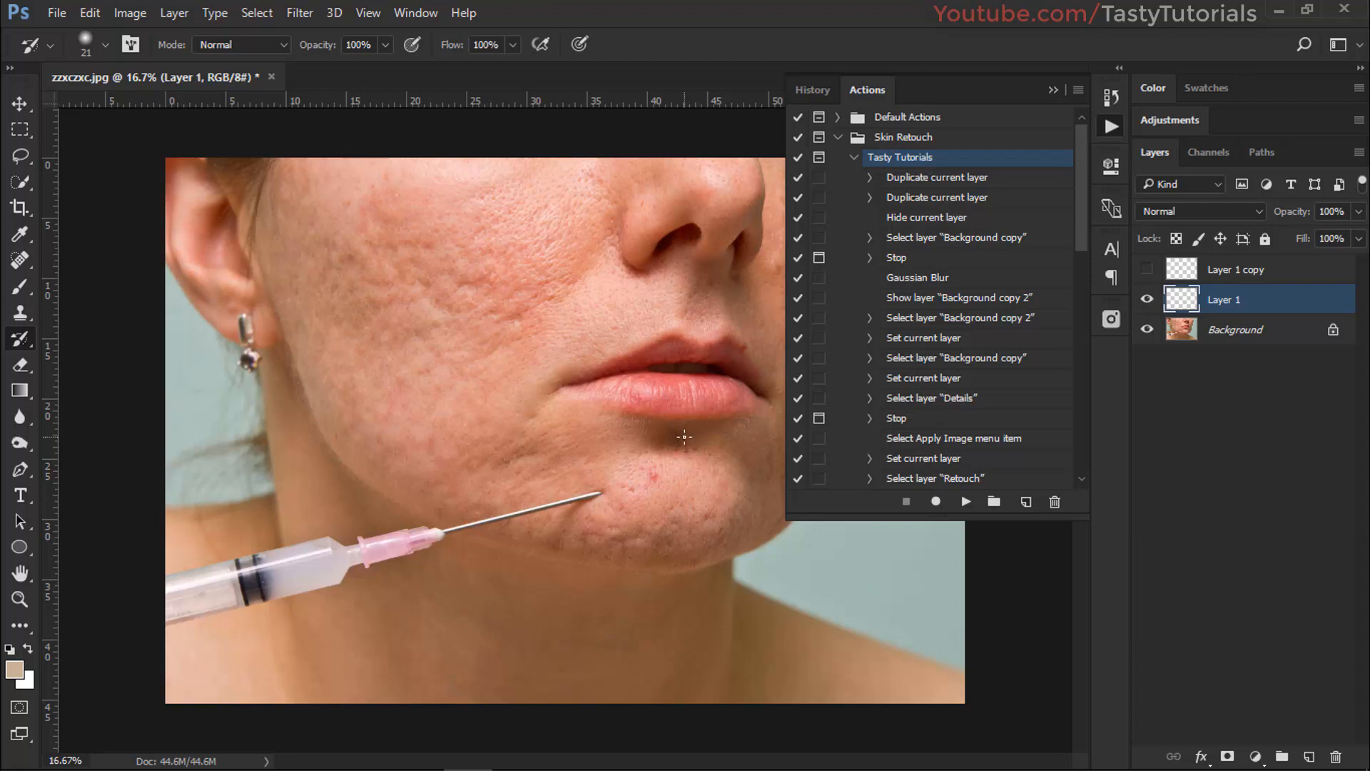
{"action": "left_click", "coordinate": [1053, 91]}
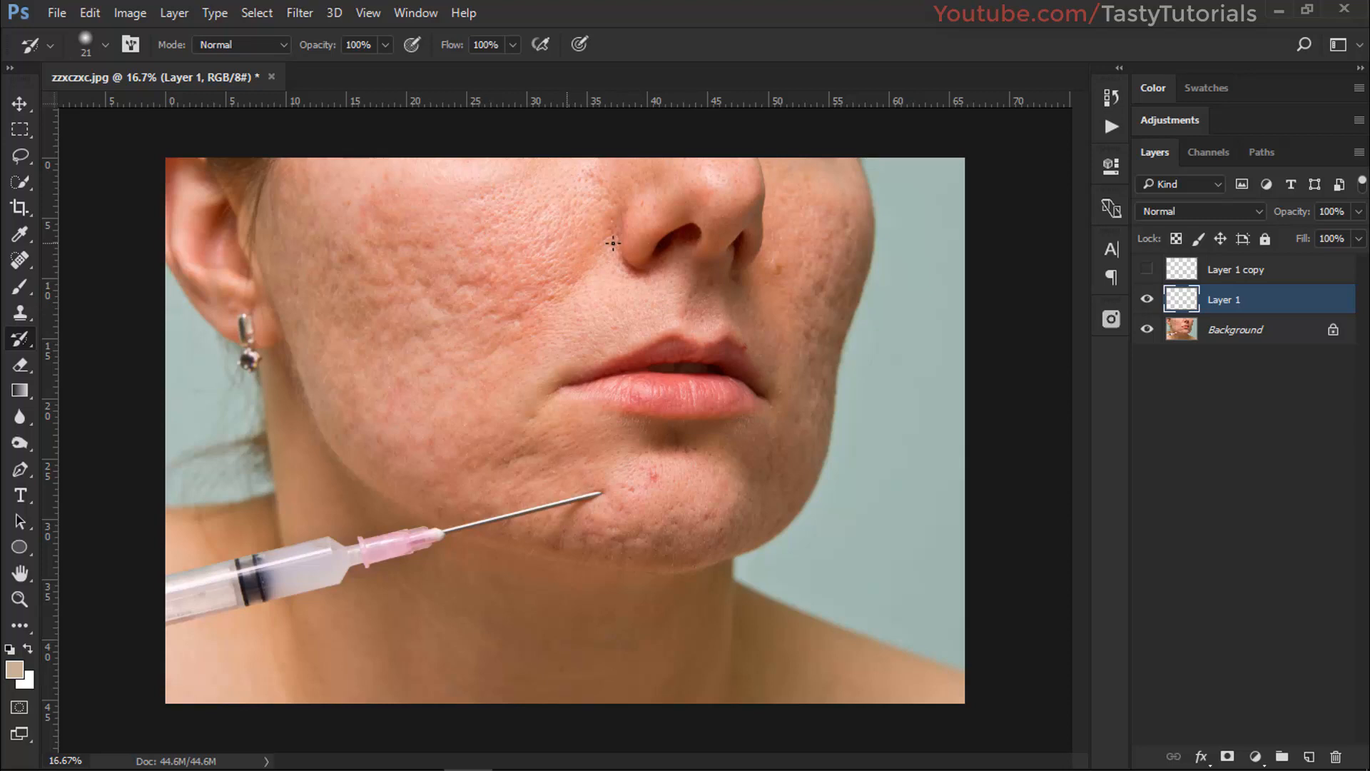
Step: Delete Layer 1 copy and Layer 1 so that only the Background layer is left
{"action": "left_click", "coordinate": [1248, 278]}
{"action": "key", "text": "Delete"}
{"action": "key", "text": "Delete"}
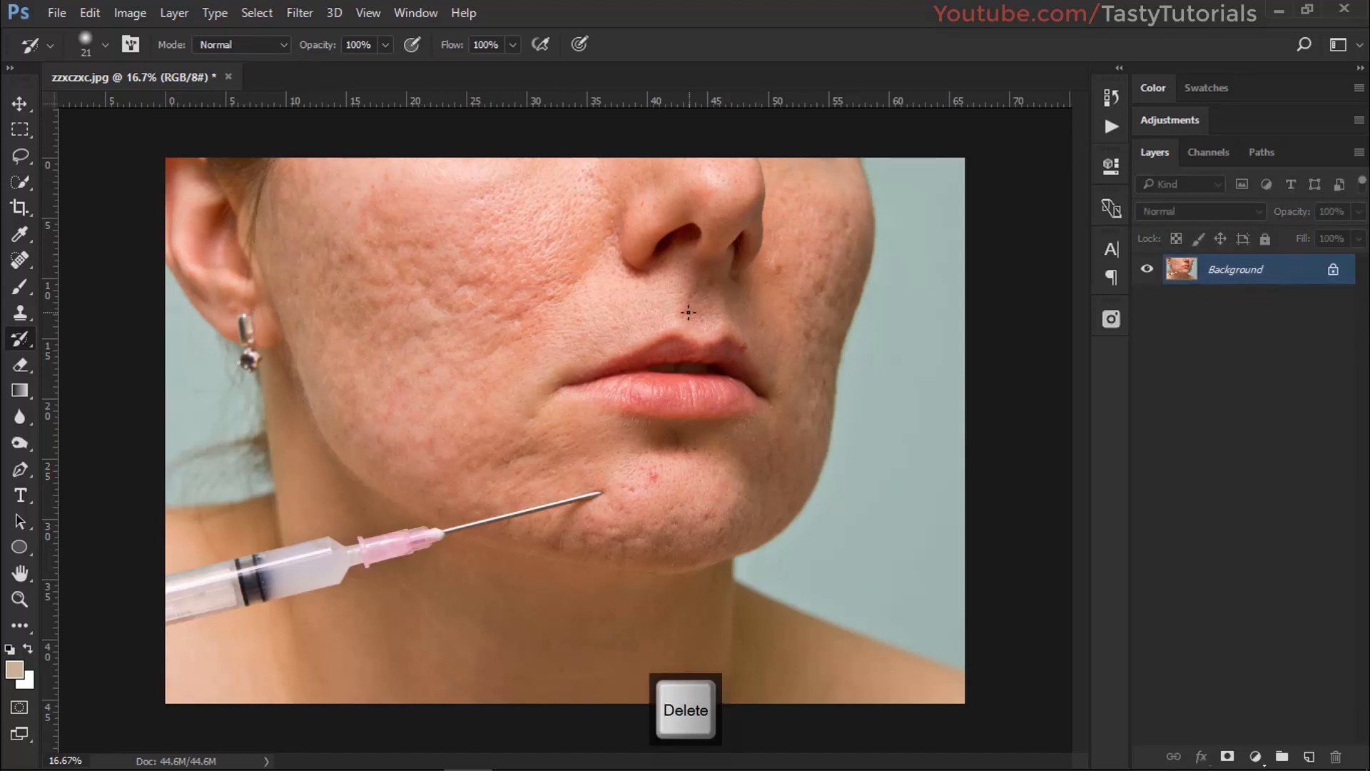
Step: Play the Tasty Tutorials action and apply its Gaussian Blur with a radius of 8 pixels
{"action": "left_click", "coordinate": [1111, 126]}
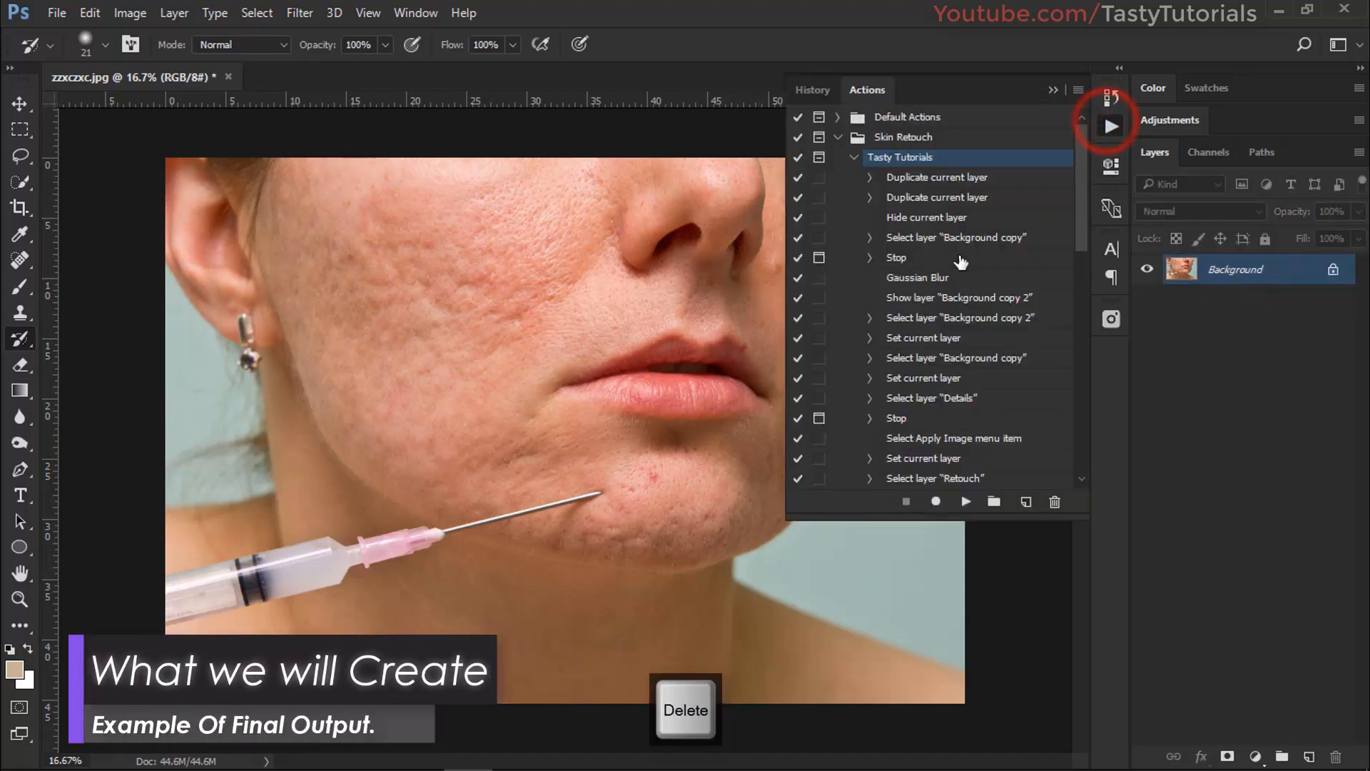
{"action": "scroll", "coordinate": [1085, 269], "scroll_direction": "down", "scroll_amount": 3}
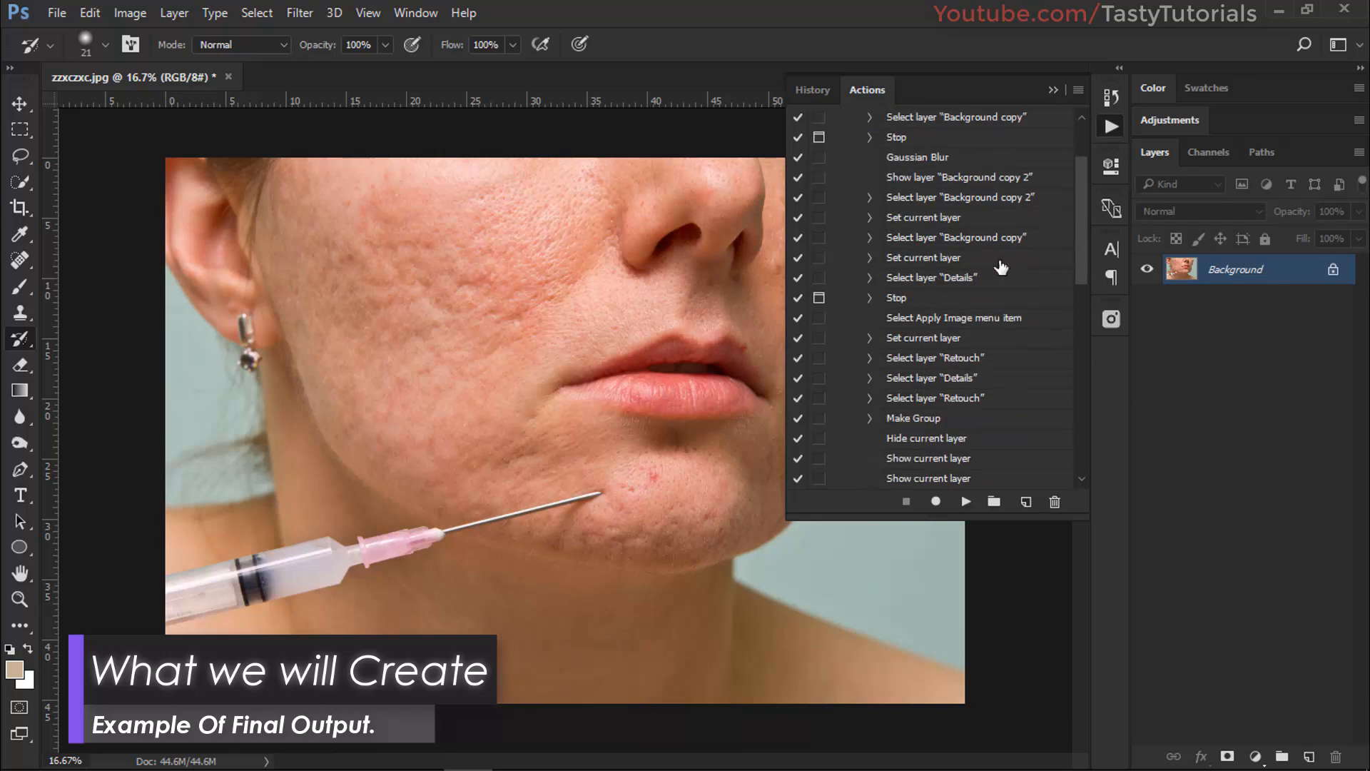
{"action": "mouse_move", "coordinate": [1085, 207]}
{"action": "left_mouse_down"}
{"action": "mouse_move", "coordinate": [1084, 376]}
{"action": "mouse_move", "coordinate": [1080, 130]}
{"action": "left_mouse_up"}
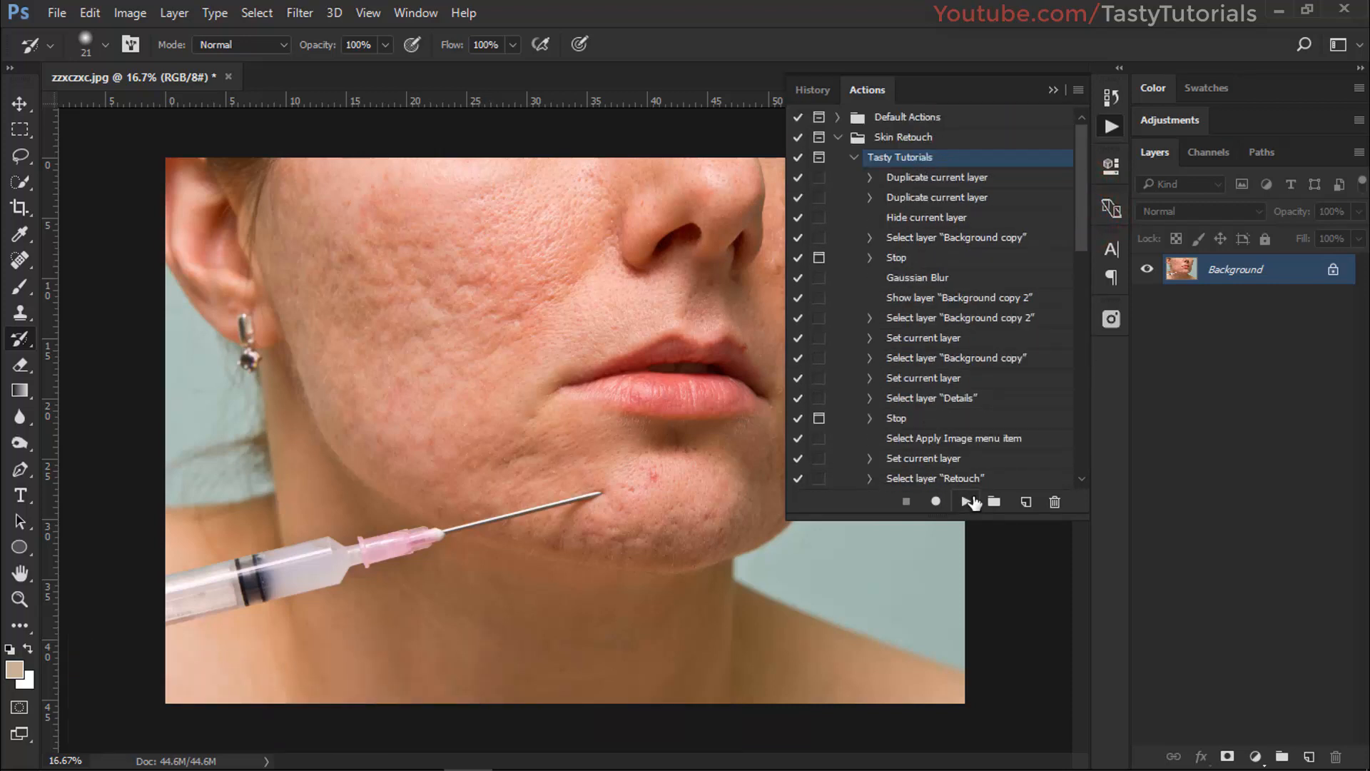
{"action": "left_click", "coordinate": [968, 502]}
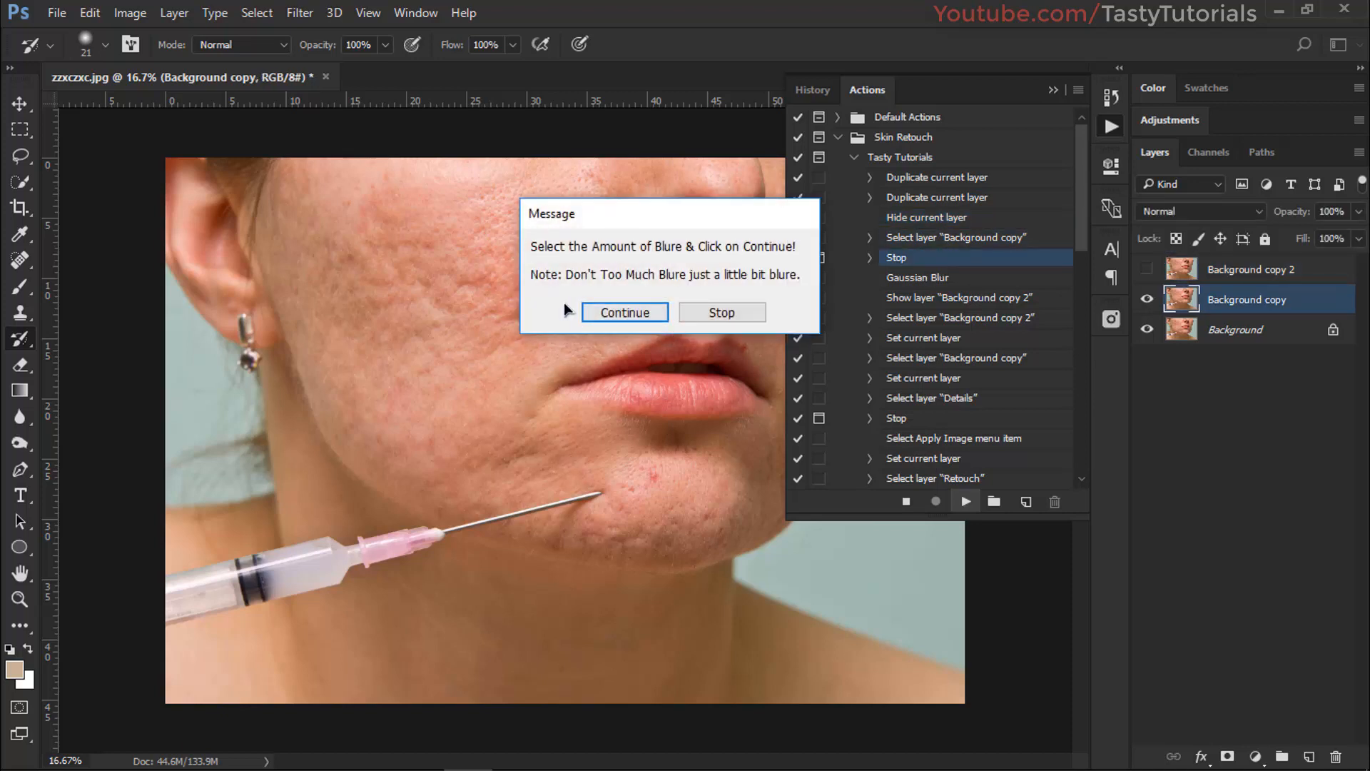
{"action": "left_click", "coordinate": [632, 310]}
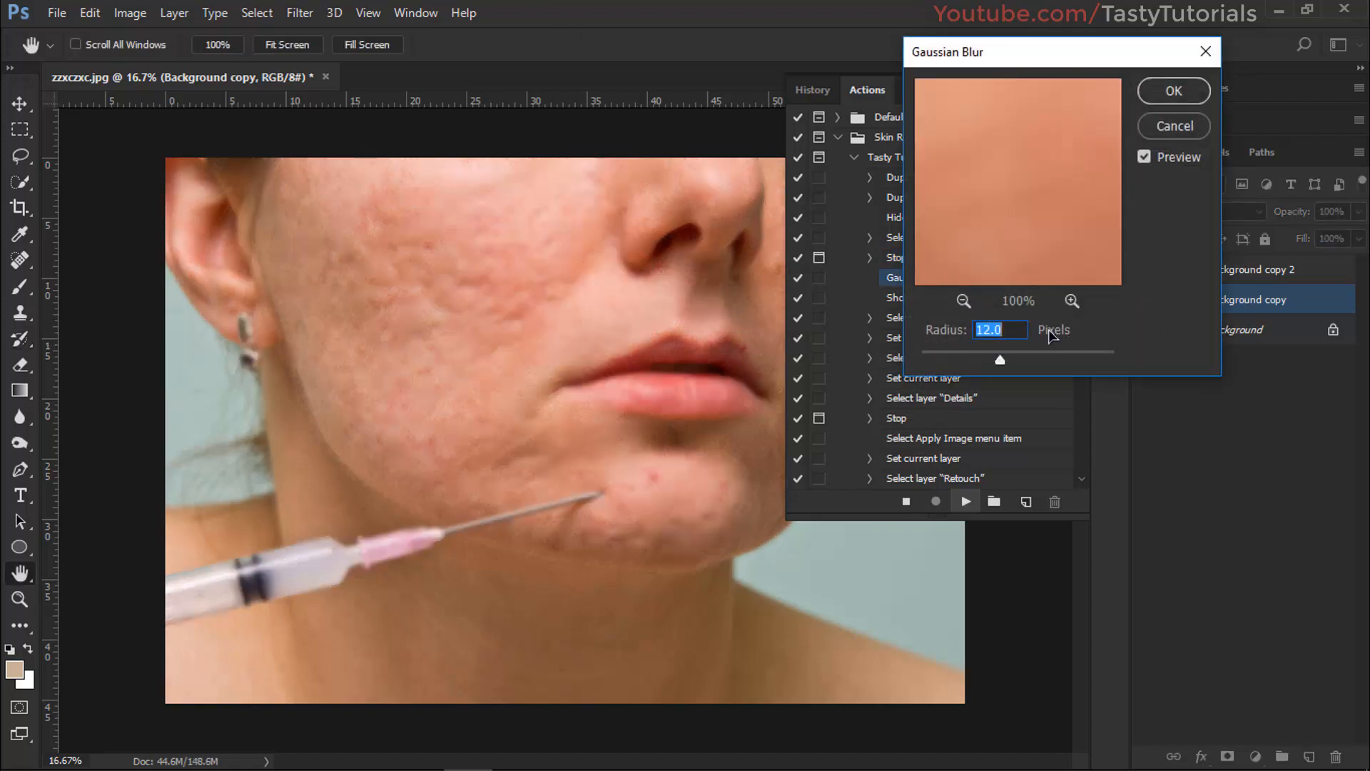
{"action": "type", "text": "8"}
{"action": "left_click", "coordinate": [1184, 88]}
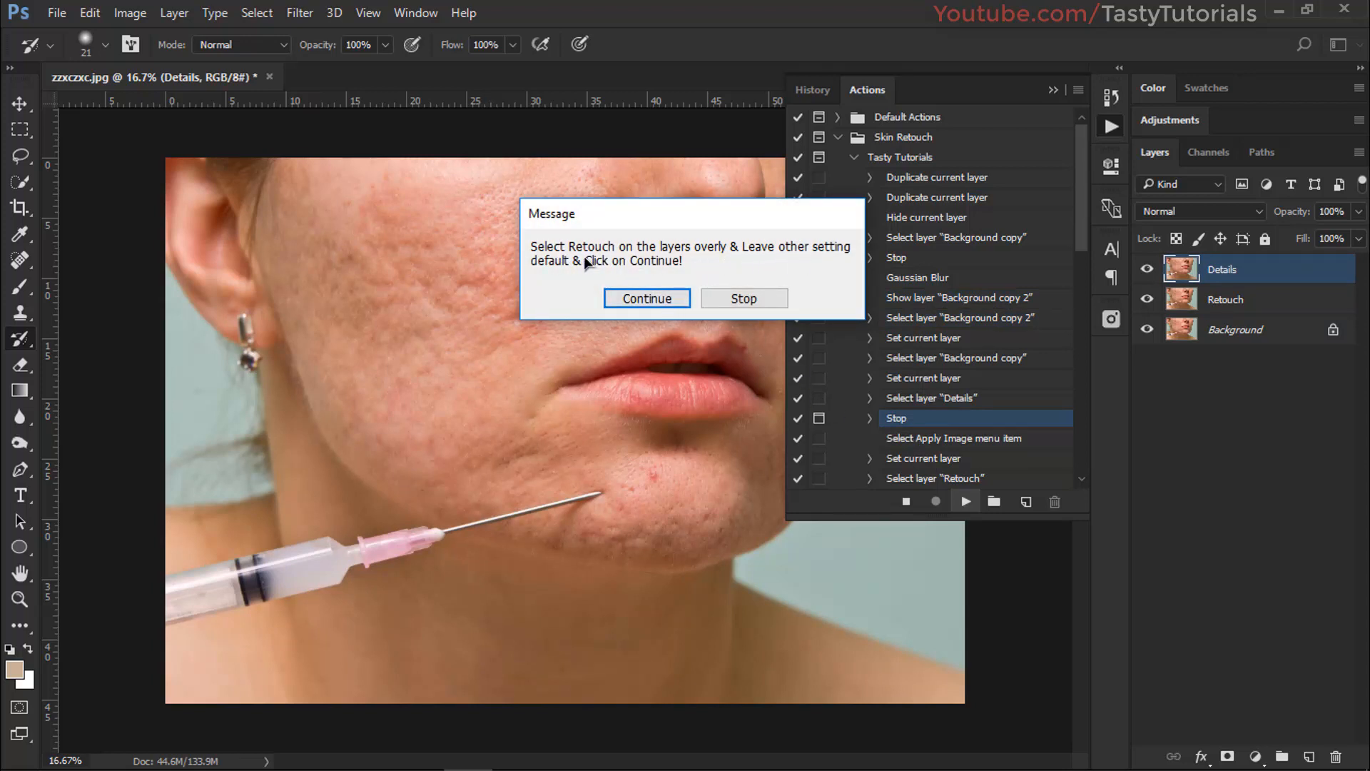
Step: Continue the action and apply the image to the Details layer with Retouch as source layer and Subtract blending, ending at the manual retouch stop
{"action": "left_click", "coordinate": [645, 297]}
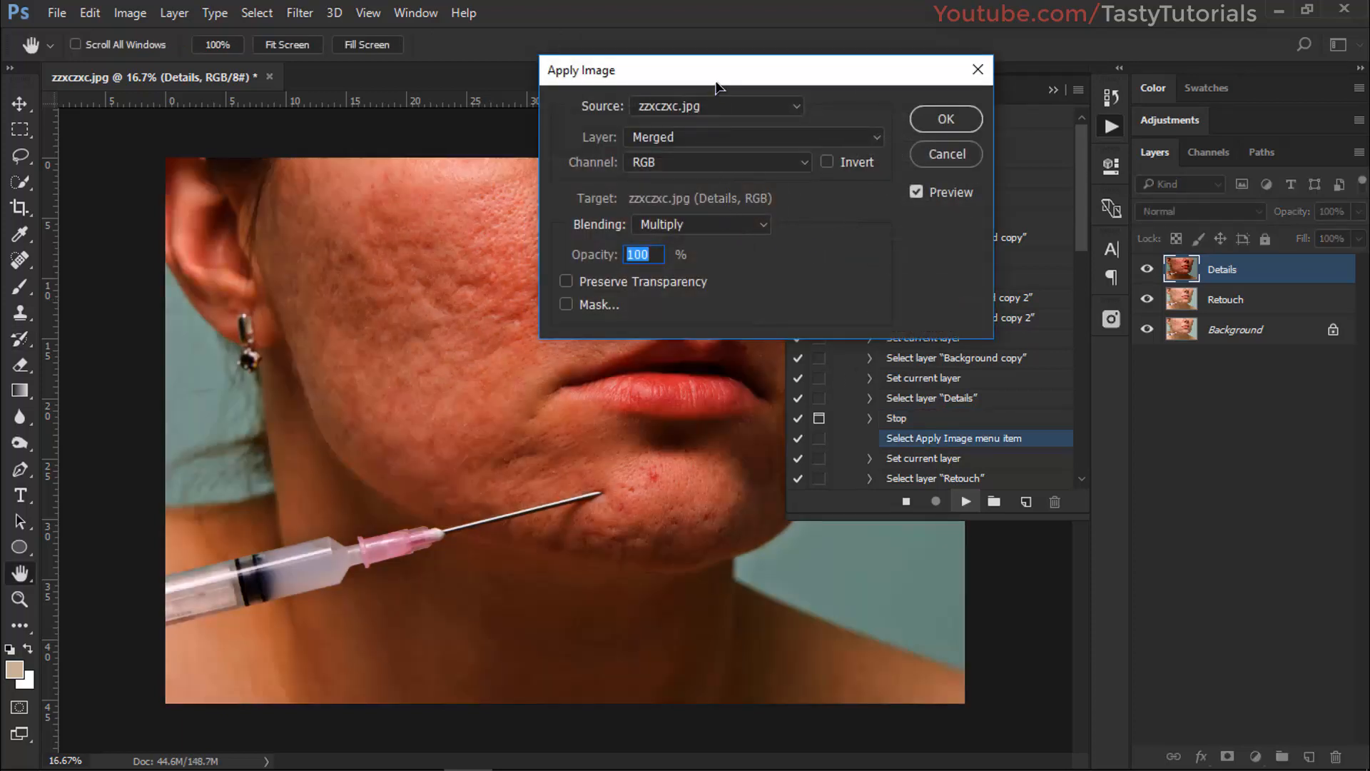
{"action": "left_click_drag", "start_coordinate": [717, 85], "coordinate": [472, 79]}
{"action": "left_click", "coordinate": [451, 131]}
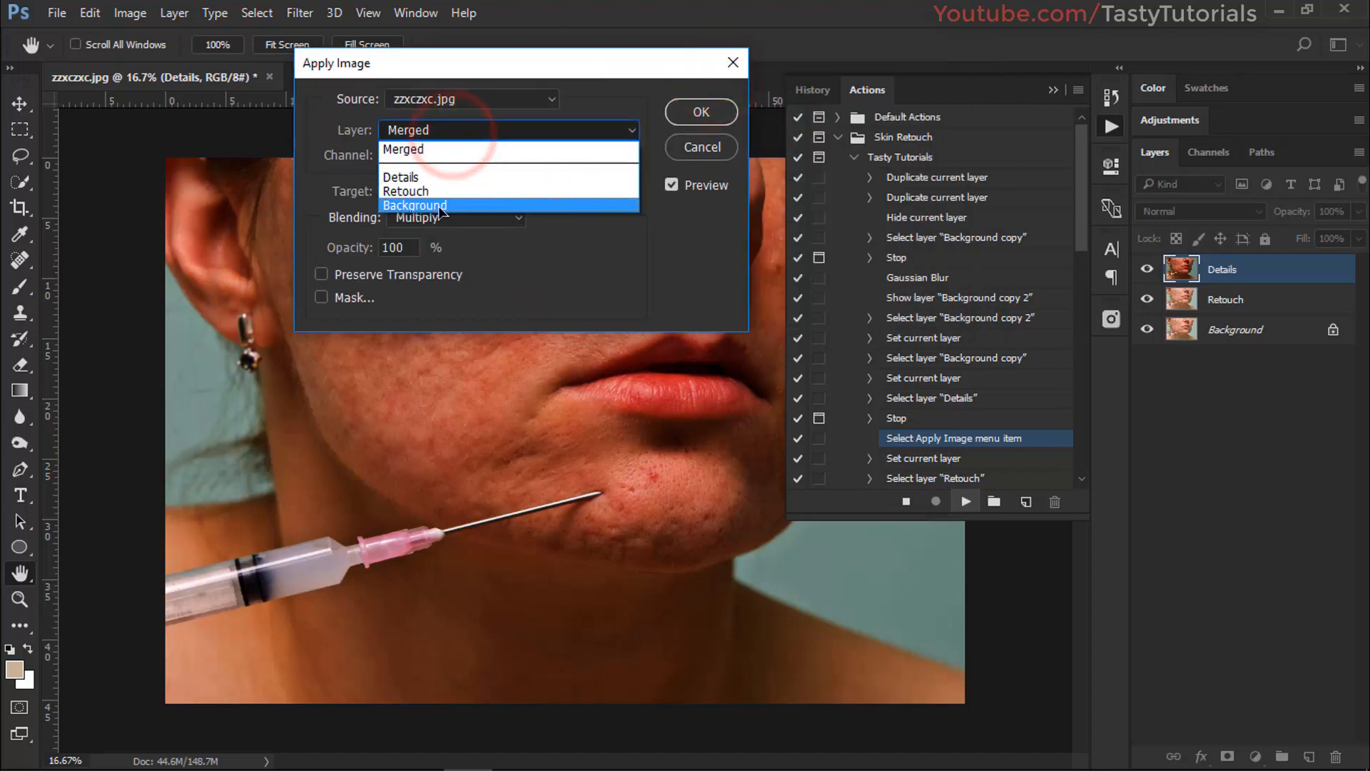
{"action": "left_click", "coordinate": [428, 191]}
{"action": "left_click", "coordinate": [428, 155]}
{"action": "left_click", "coordinate": [426, 154]}
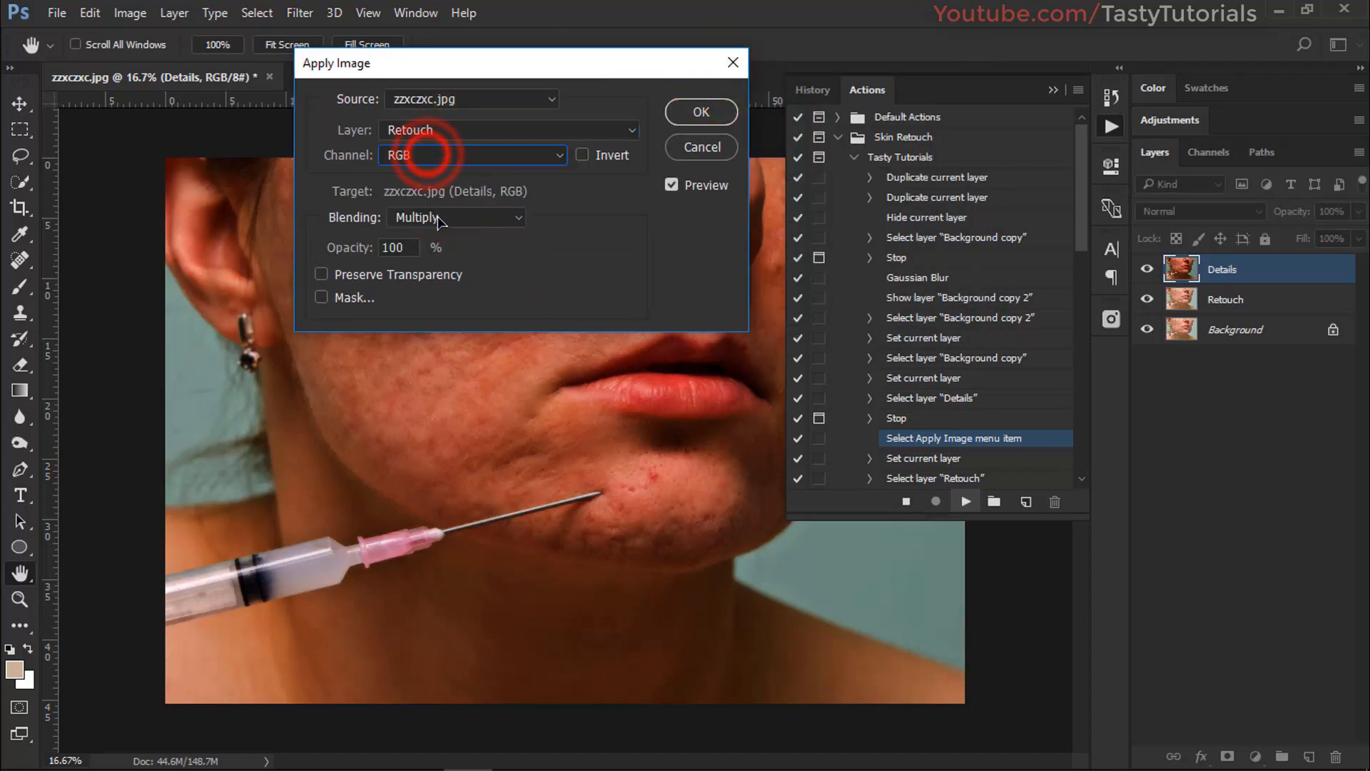
{"action": "left_click", "coordinate": [453, 217]}
{"action": "left_click", "coordinate": [437, 557]}
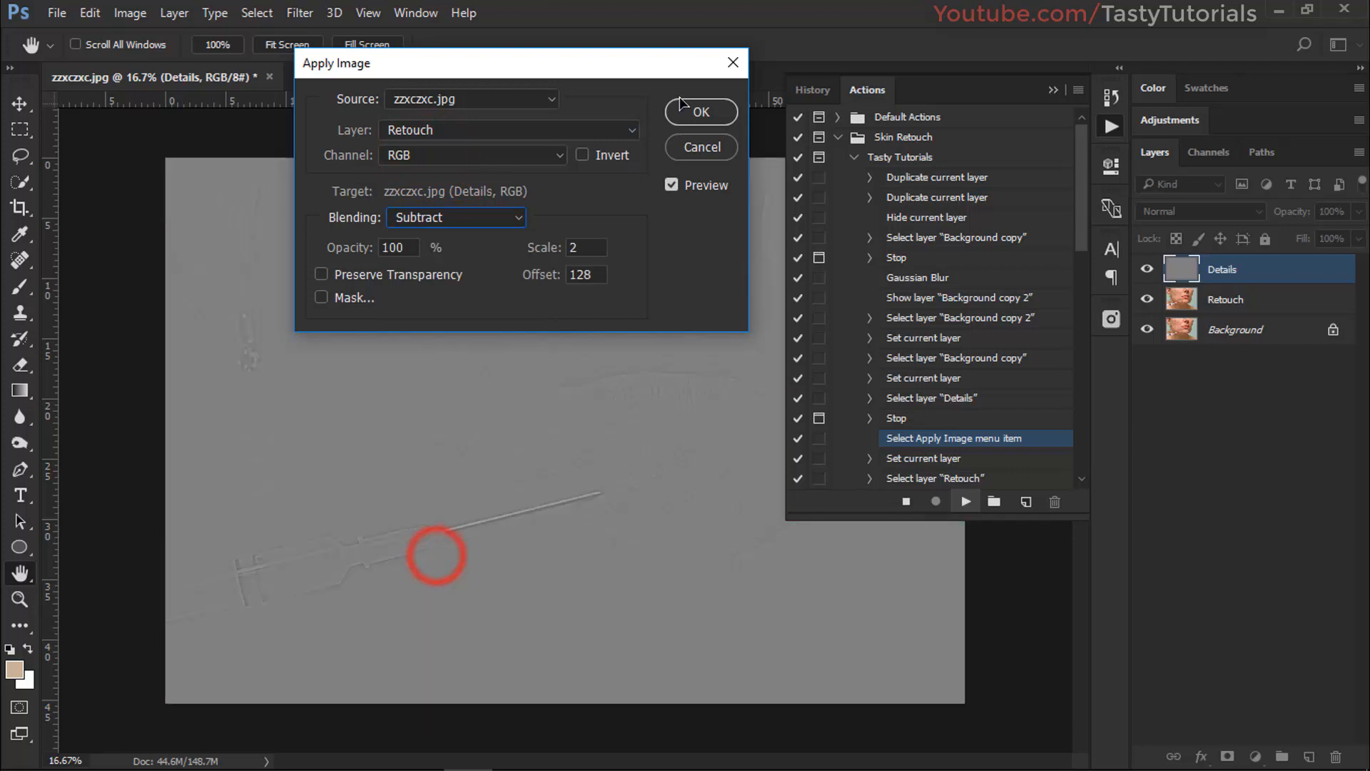
{"action": "left_click", "coordinate": [683, 108]}
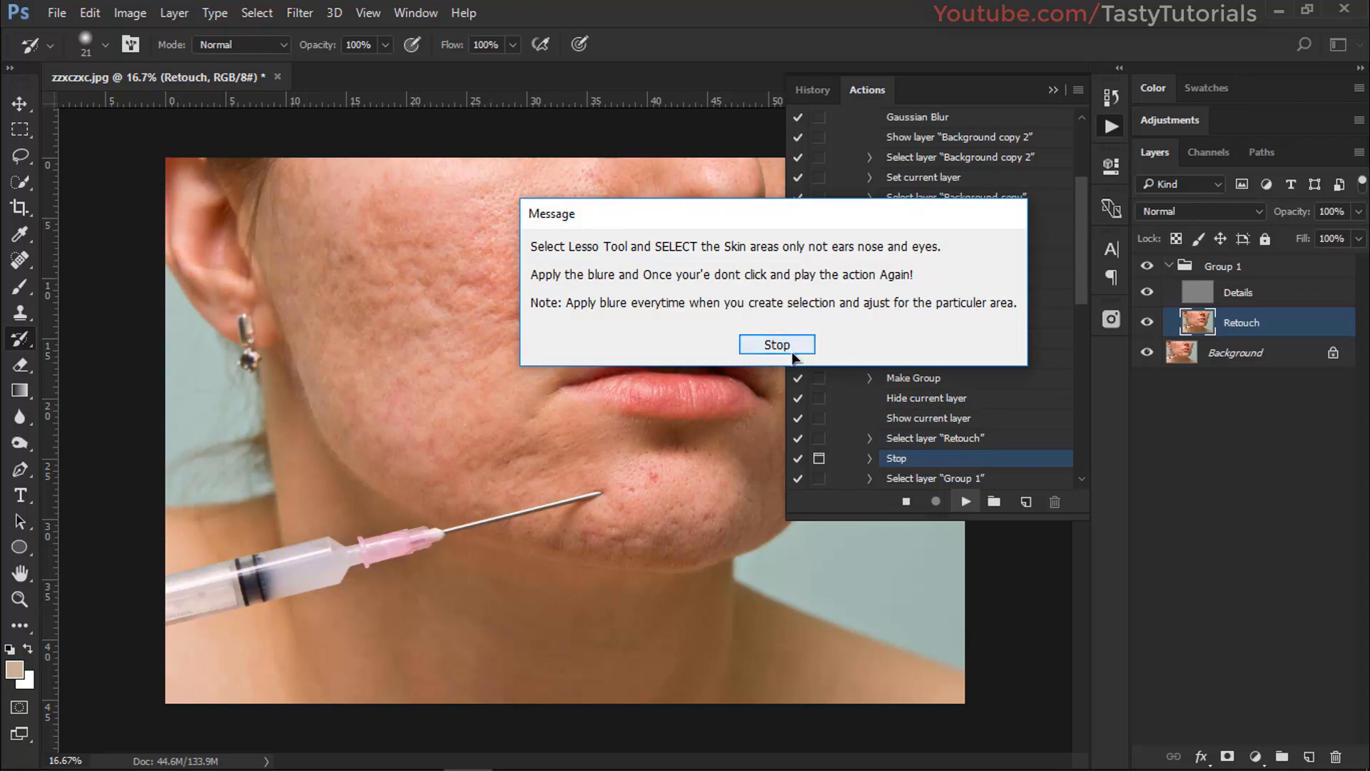
{"action": "left_click", "coordinate": [756, 346]}
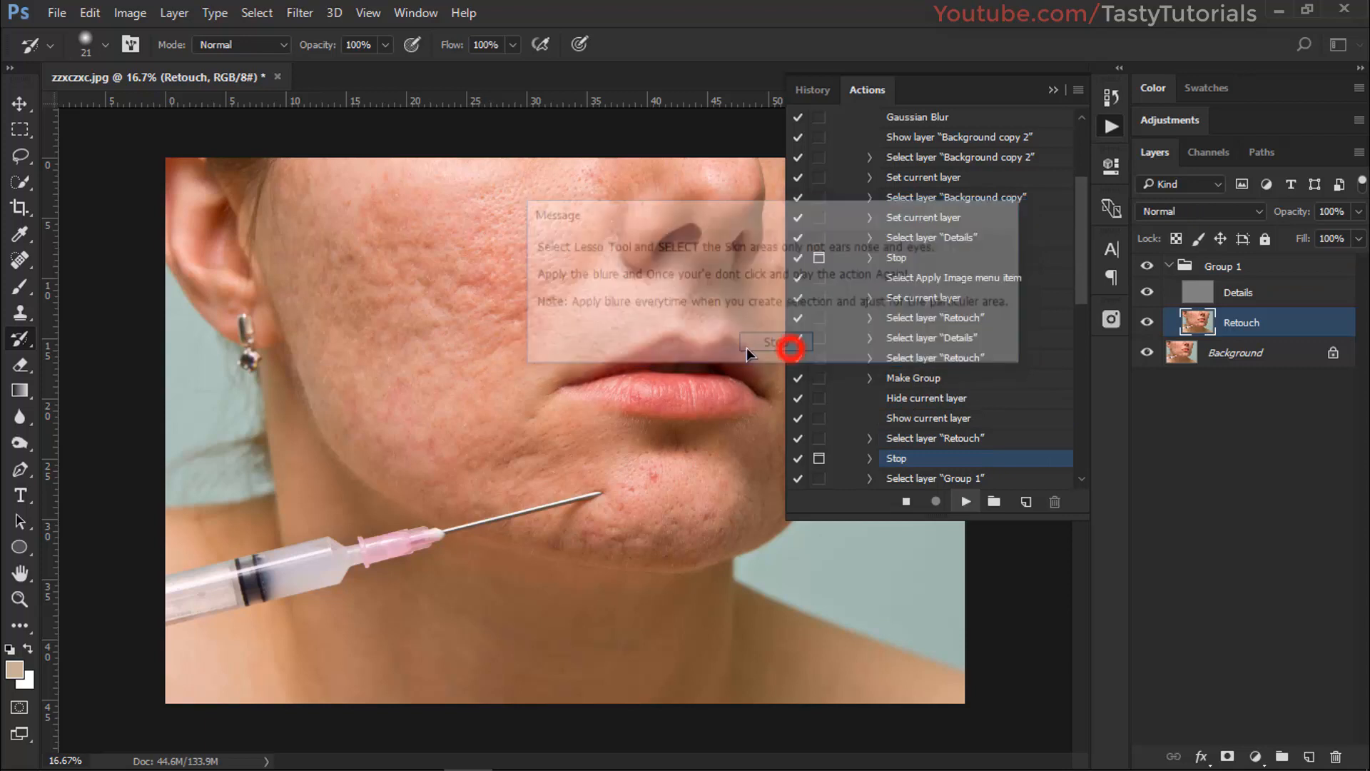
Step: Lasso the large cheek area on the Retouch layer, apply a Gaussian Blur of 75.5 pixels to it, and deselect
{"action": "left_click", "coordinate": [20, 156]}
{"action": "mouse_move", "coordinate": [404, 174]}
{"action": "left_mouse_down"}
{"action": "mouse_move", "coordinate": [278, 269]}
{"action": "mouse_move", "coordinate": [336, 426]}
{"action": "mouse_move", "coordinate": [447, 478]}
{"action": "mouse_move", "coordinate": [566, 345]}
{"action": "mouse_move", "coordinate": [485, 163]}
{"action": "mouse_move", "coordinate": [405, 173]}
{"action": "left_mouse_up"}
{"action": "left_click", "coordinate": [300, 12]}
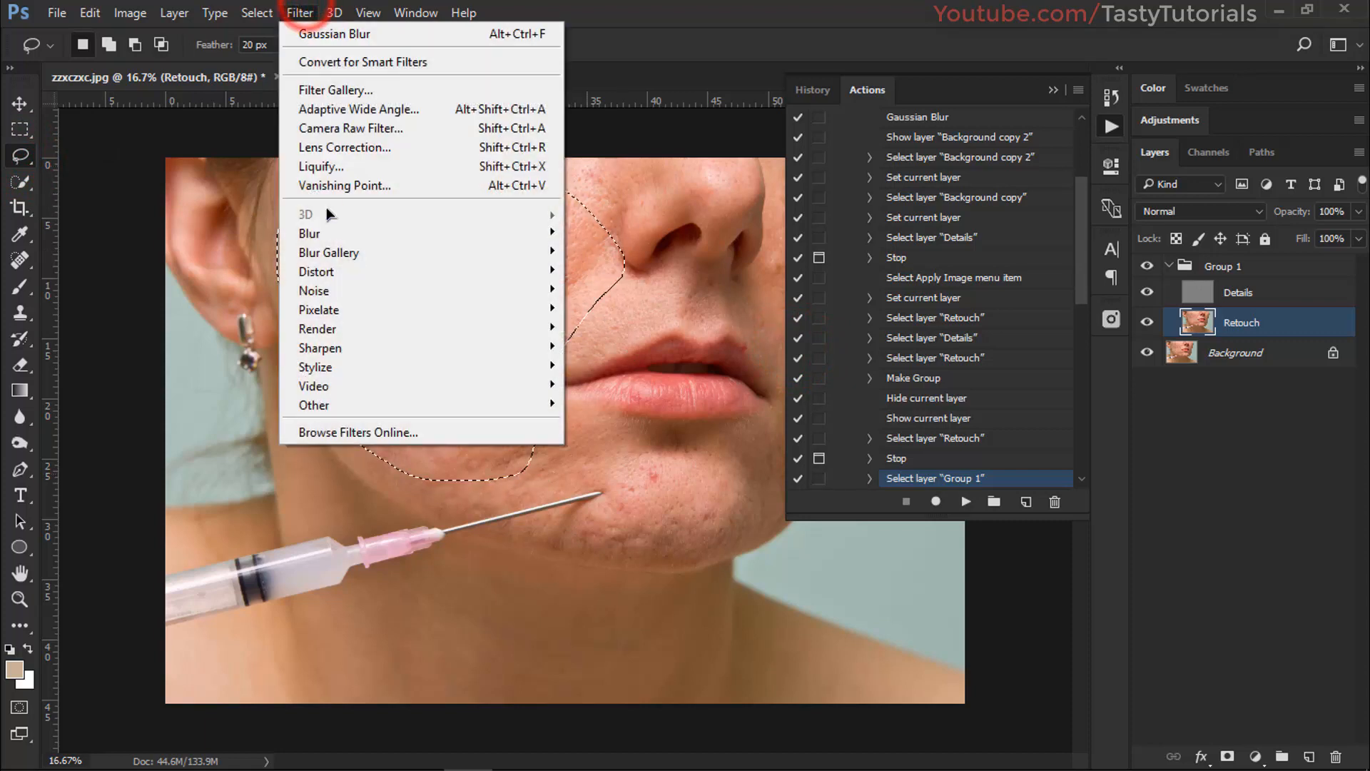
{"action": "left_click", "coordinate": [326, 233]}
{"action": "left_click", "coordinate": [221, 307]}
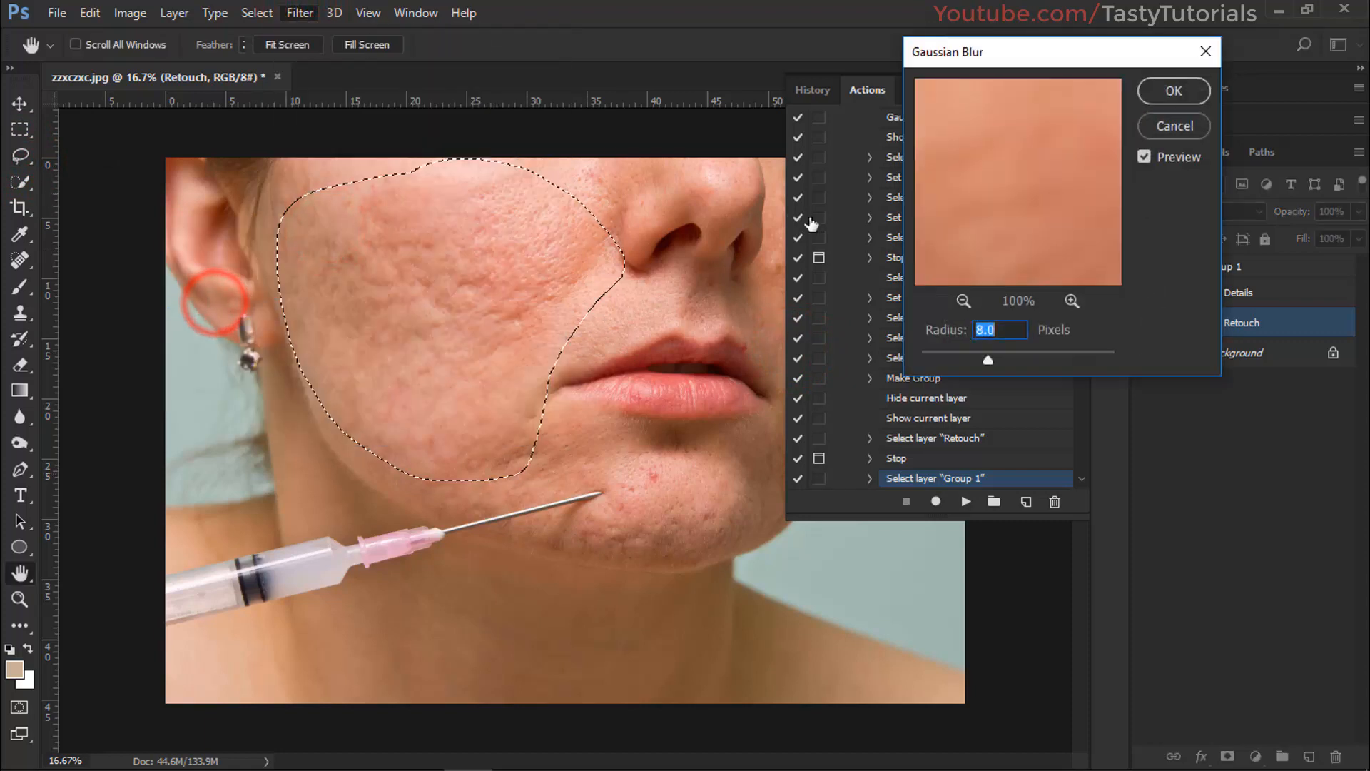
{"action": "left_click_drag", "start_coordinate": [988, 358], "coordinate": [1036, 360]}
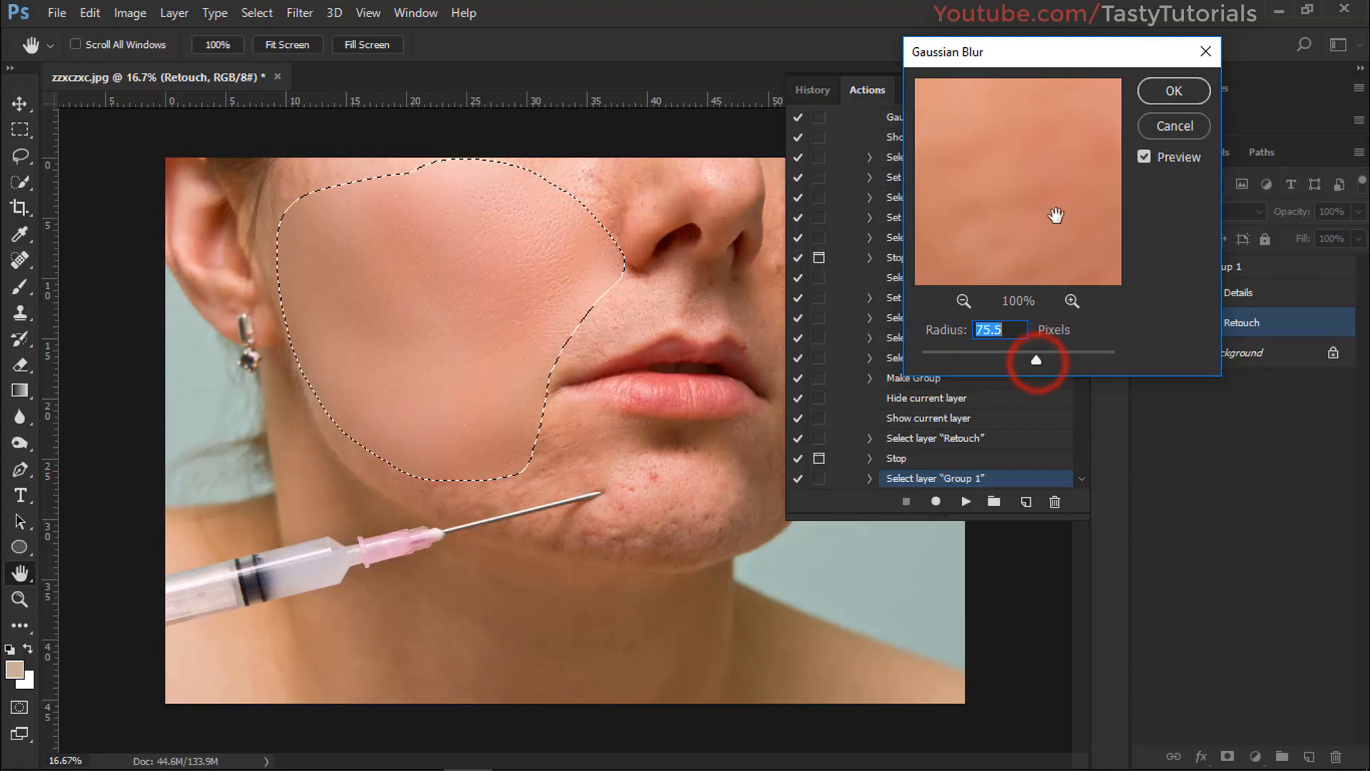
{"action": "left_click", "coordinate": [1172, 91]}
{"action": "key", "text": "l"}
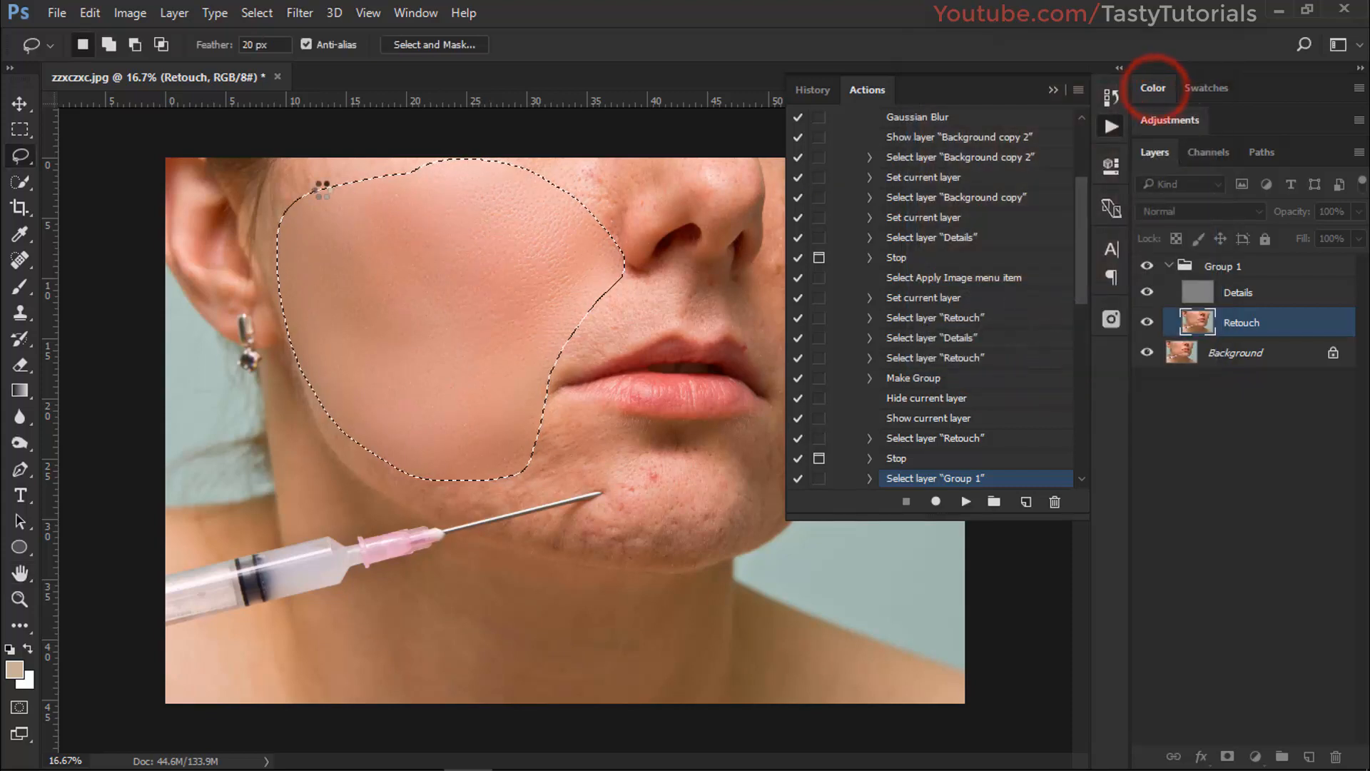
{"action": "left_click", "coordinate": [277, 174]}
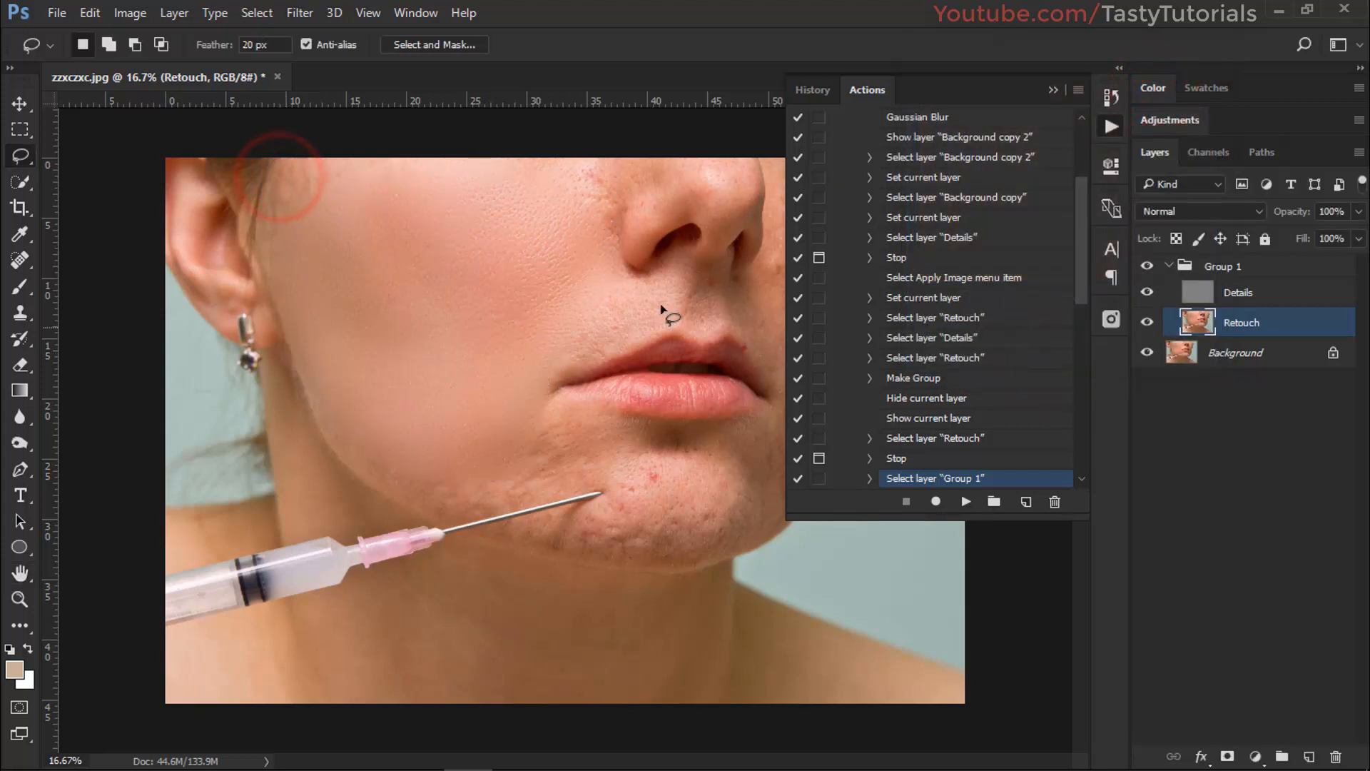
Step: Lasso the chin and jaw skin below the lips, apply a Gaussian Blur of 45.6 pixels to it, and deselect
{"action": "mouse_move", "coordinate": [544, 391]}
{"action": "left_mouse_down"}
{"action": "mouse_move", "coordinate": [569, 417]}
{"action": "mouse_move", "coordinate": [738, 440]}
{"action": "mouse_move", "coordinate": [705, 548]}
{"action": "left_mouse_up"}
{"action": "mouse_move", "coordinate": [390, 491]}
{"action": "left_mouse_down"}
{"action": "mouse_move", "coordinate": [408, 468]}
{"action": "mouse_move", "coordinate": [554, 432]}
{"action": "mouse_move", "coordinate": [547, 397]}
{"action": "left_mouse_up"}
{"action": "left_click", "coordinate": [294, 12]}
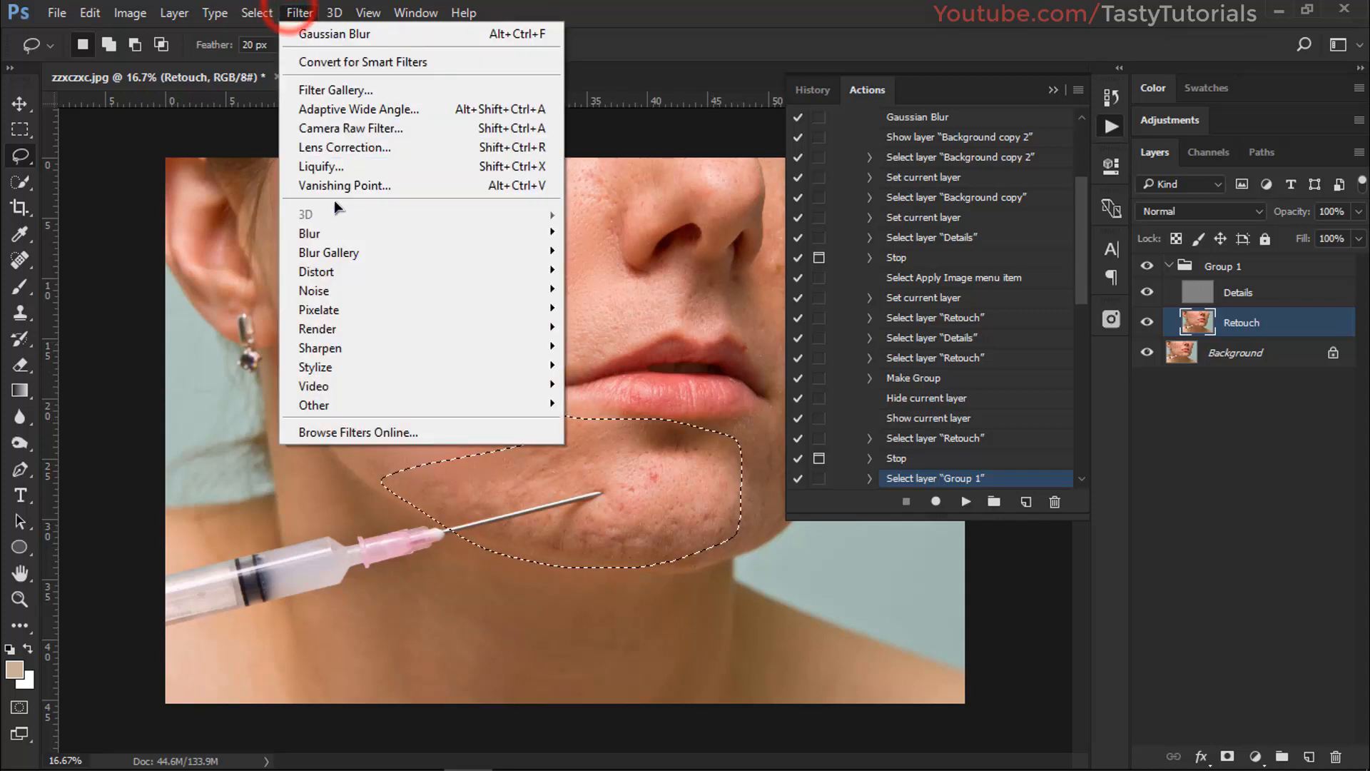
{"action": "left_click", "coordinate": [328, 231]}
{"action": "left_click", "coordinate": [242, 307]}
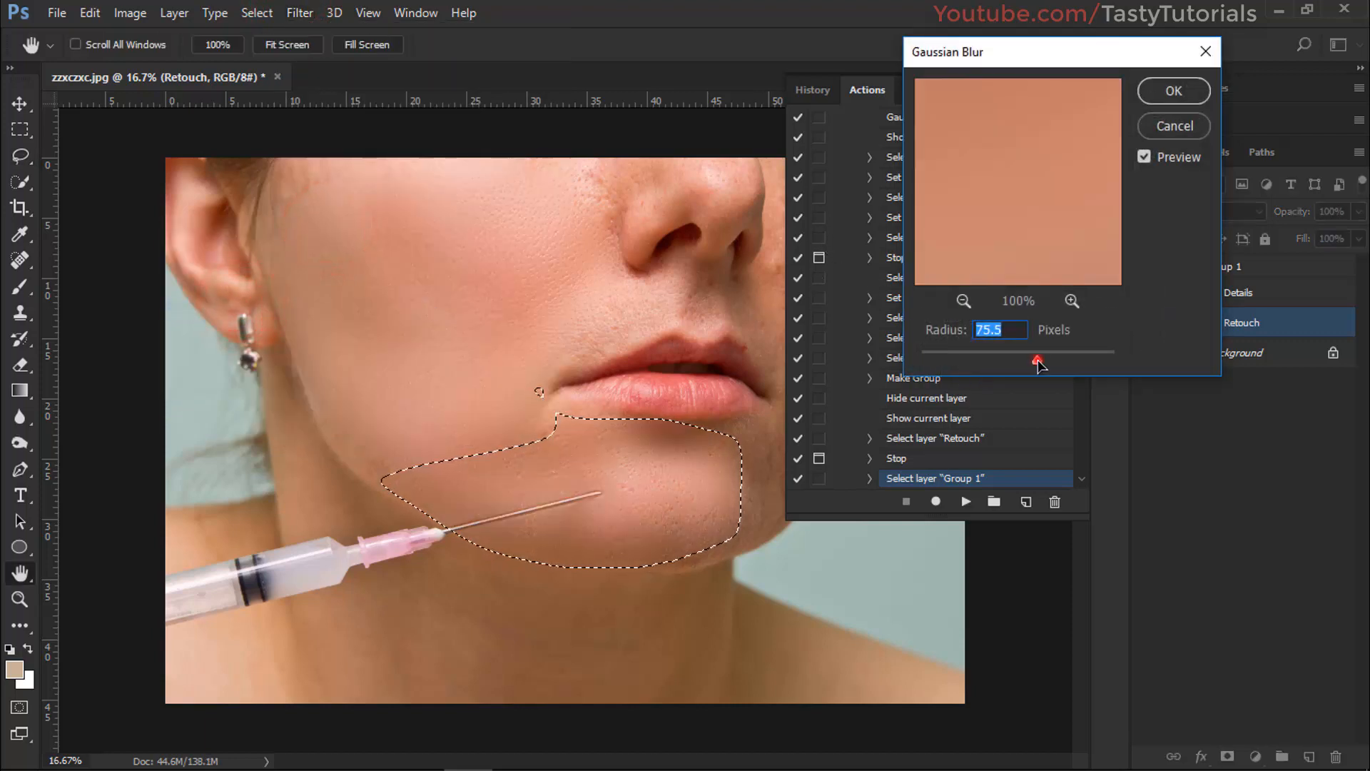
{"action": "left_click_drag", "start_coordinate": [1036, 360], "coordinate": [1026, 361]}
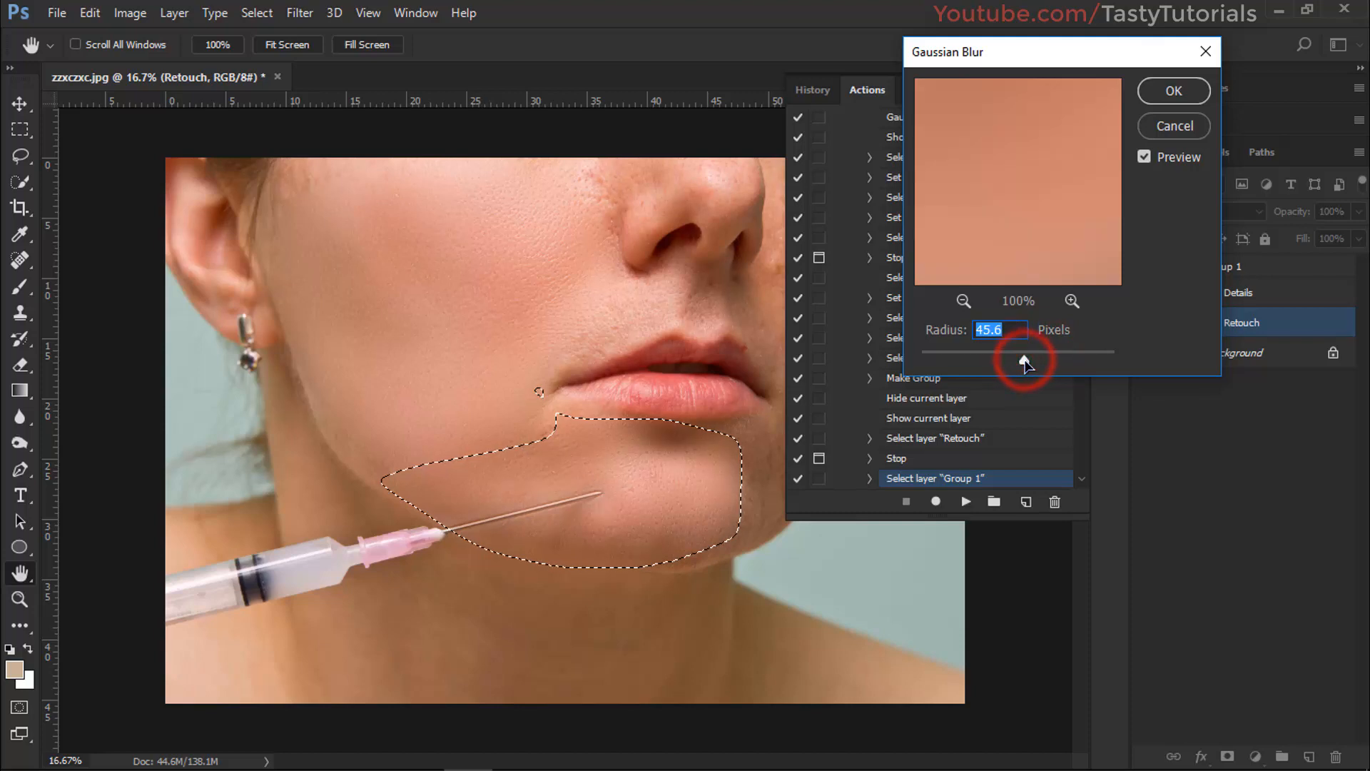
{"action": "left_click", "coordinate": [1174, 92]}
{"action": "key", "text": "l"}
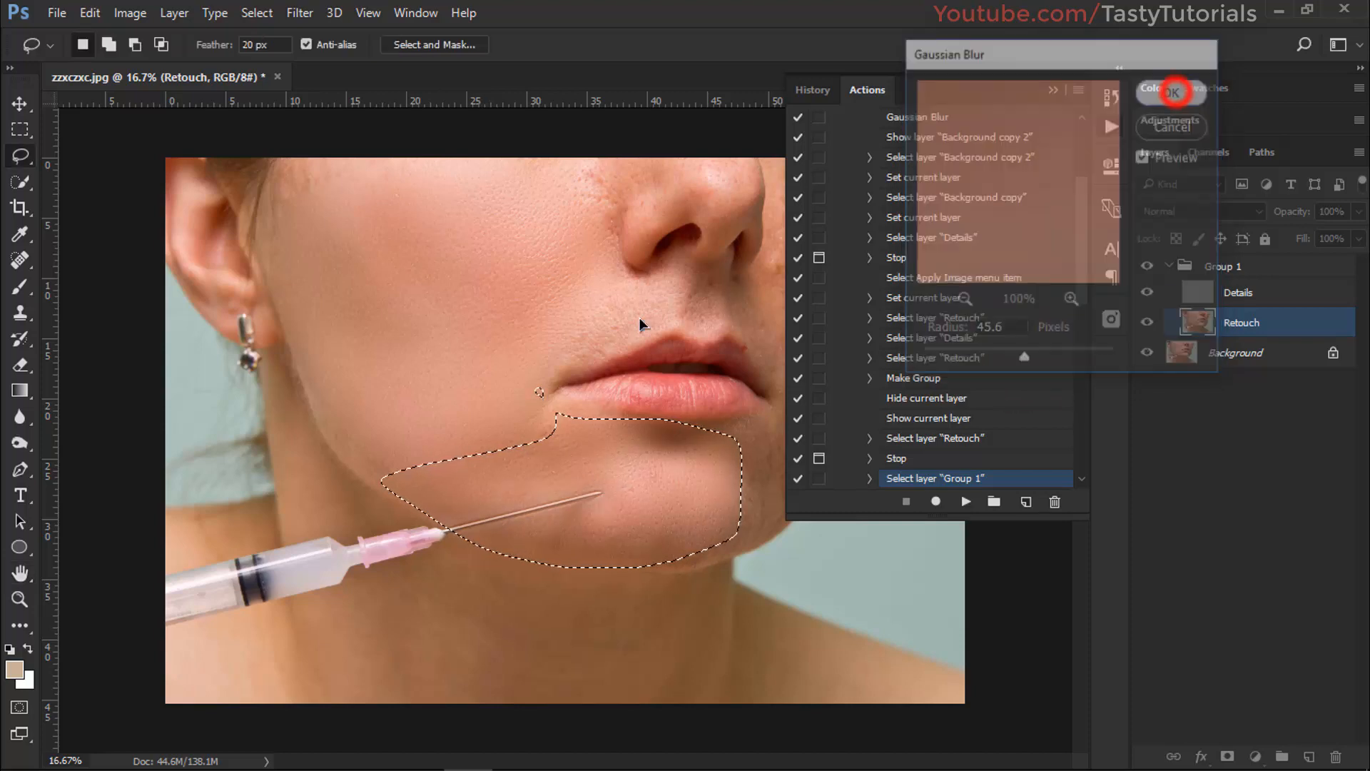
{"action": "left_click", "coordinate": [446, 371]}
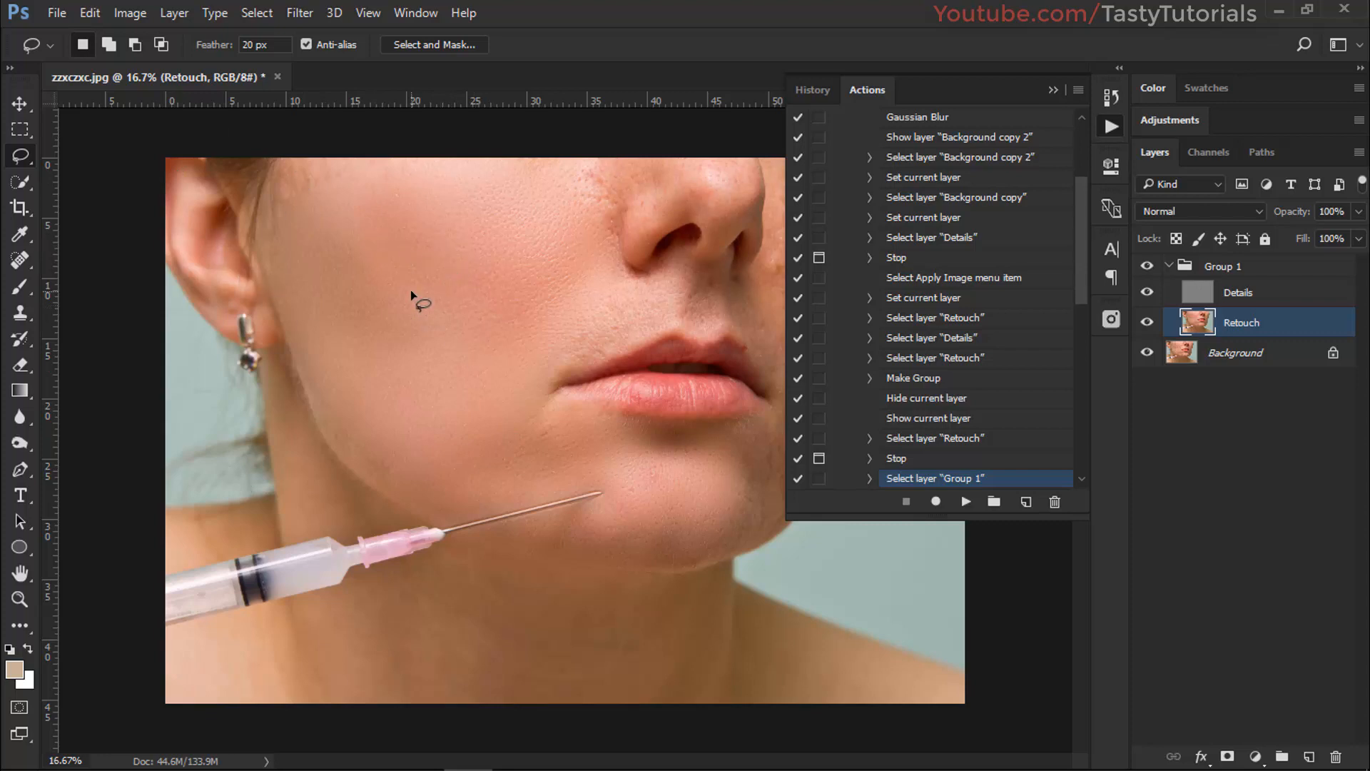
Step: Resume the action and apply its High Pass with a radius of 24 pixels and Gaussian Blur of 15.3 pixels to the Main layer
{"action": "left_click", "coordinate": [966, 501]}
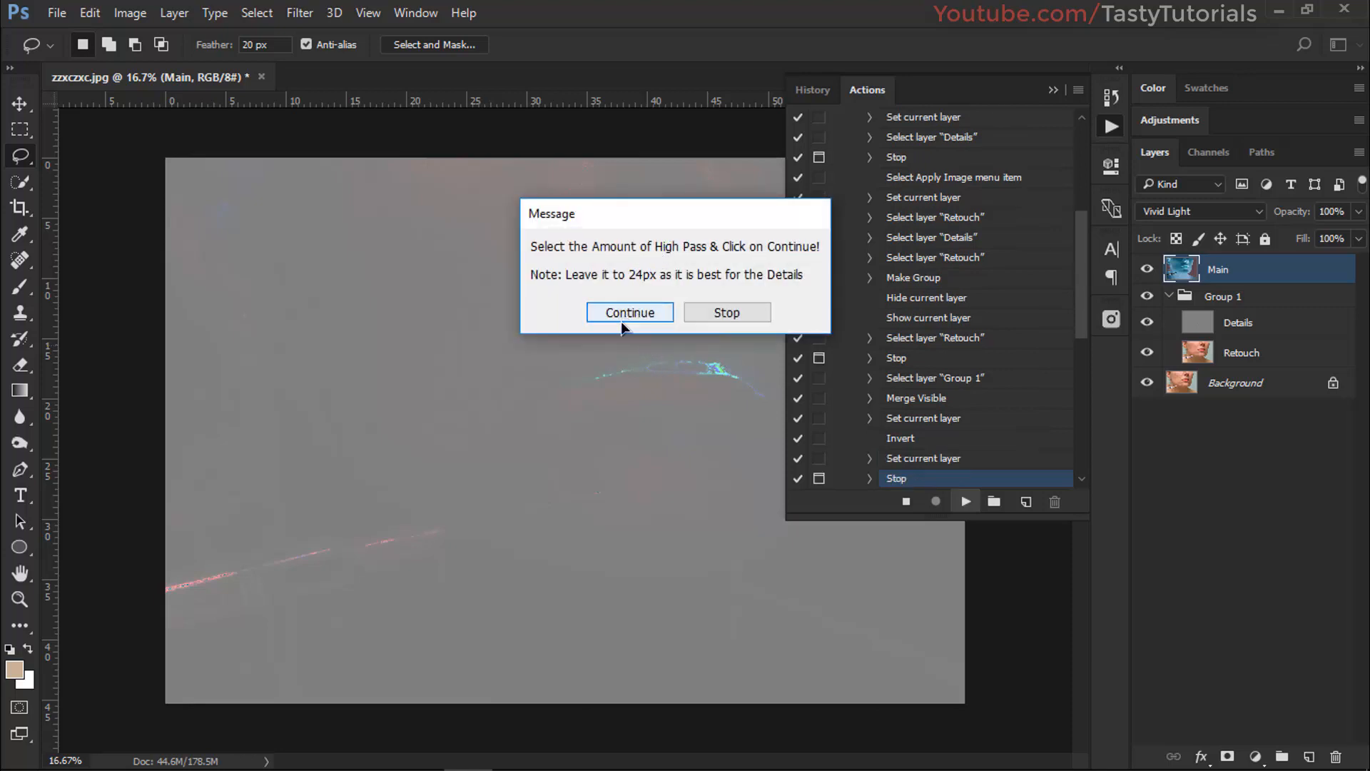
{"action": "left_click", "coordinate": [621, 314]}
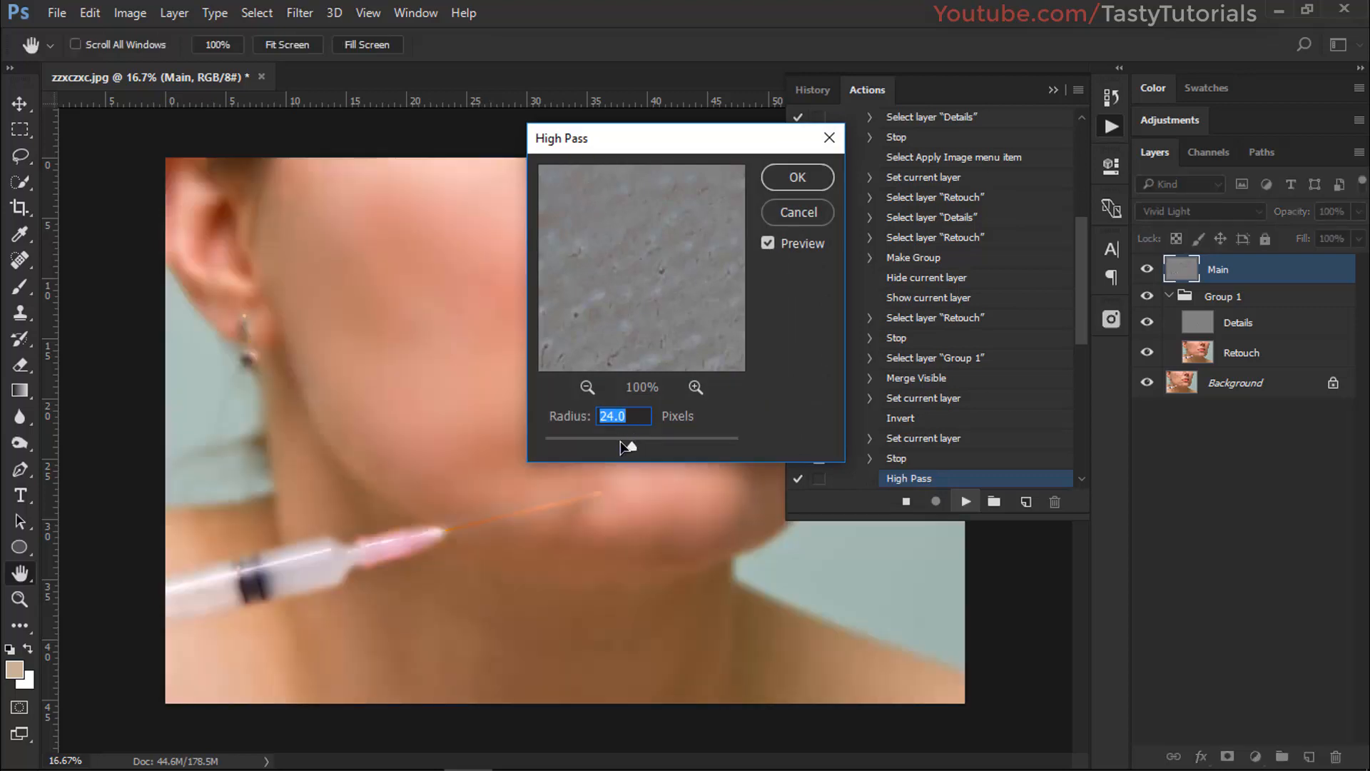
{"action": "left_click", "coordinate": [781, 177]}
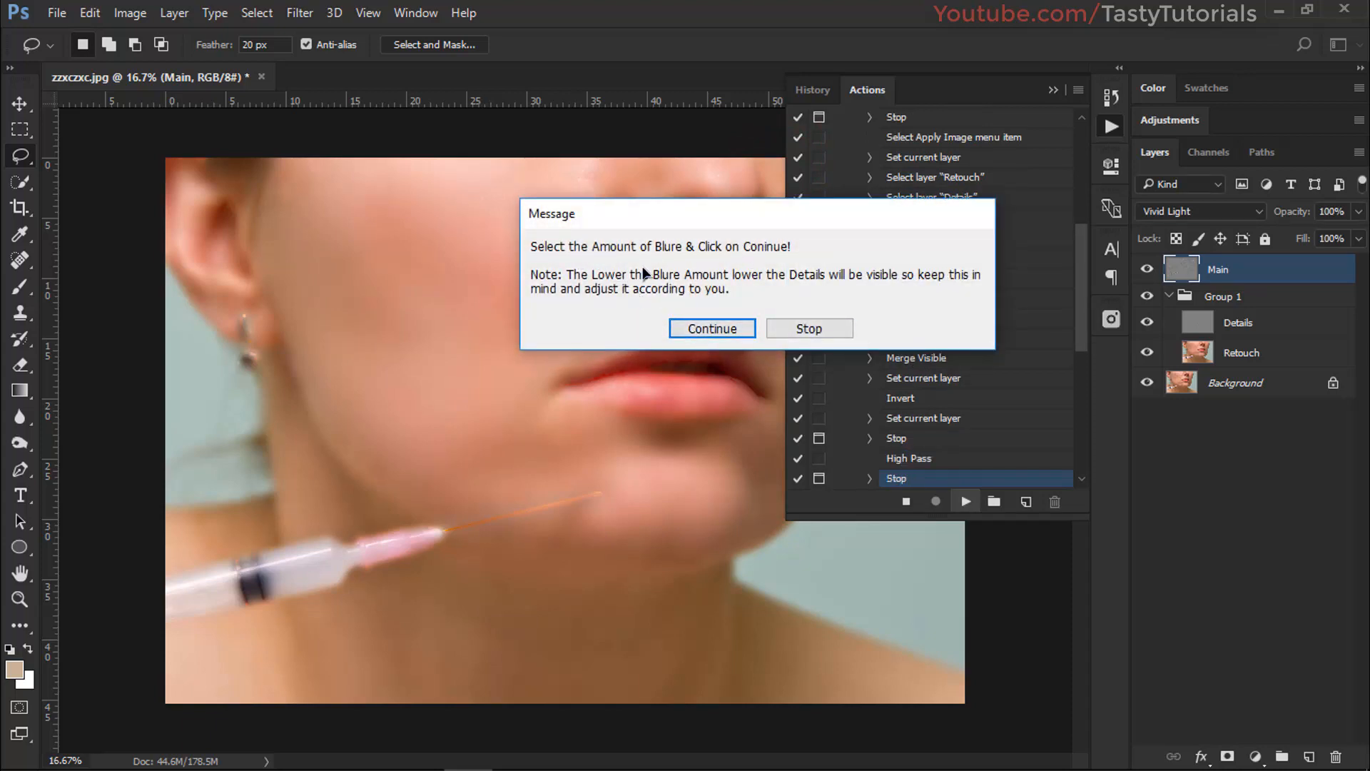
{"action": "left_click", "coordinate": [695, 327]}
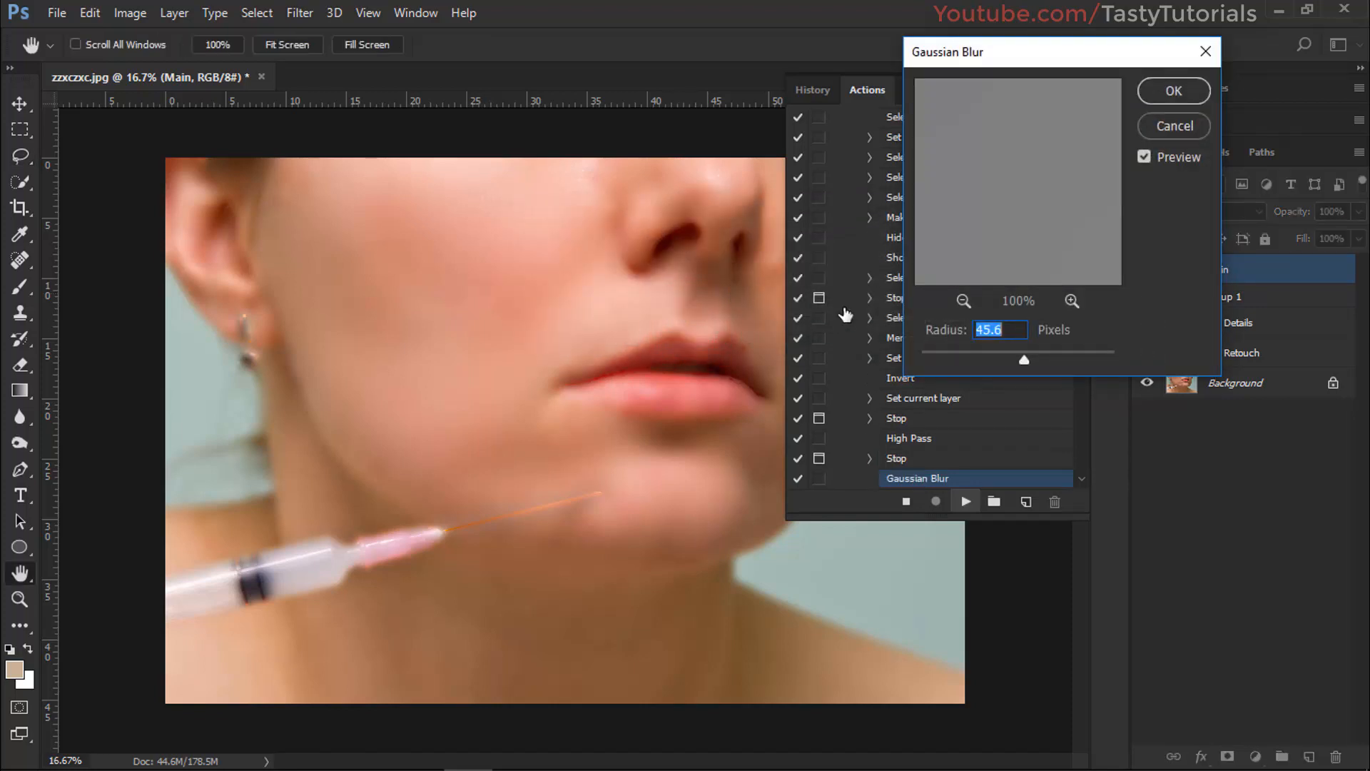
{"action": "mouse_move", "coordinate": [997, 359]}
{"action": "left_mouse_down"}
{"action": "mouse_move", "coordinate": [975, 359]}
{"action": "mouse_move", "coordinate": [1002, 360]}
{"action": "left_mouse_up"}
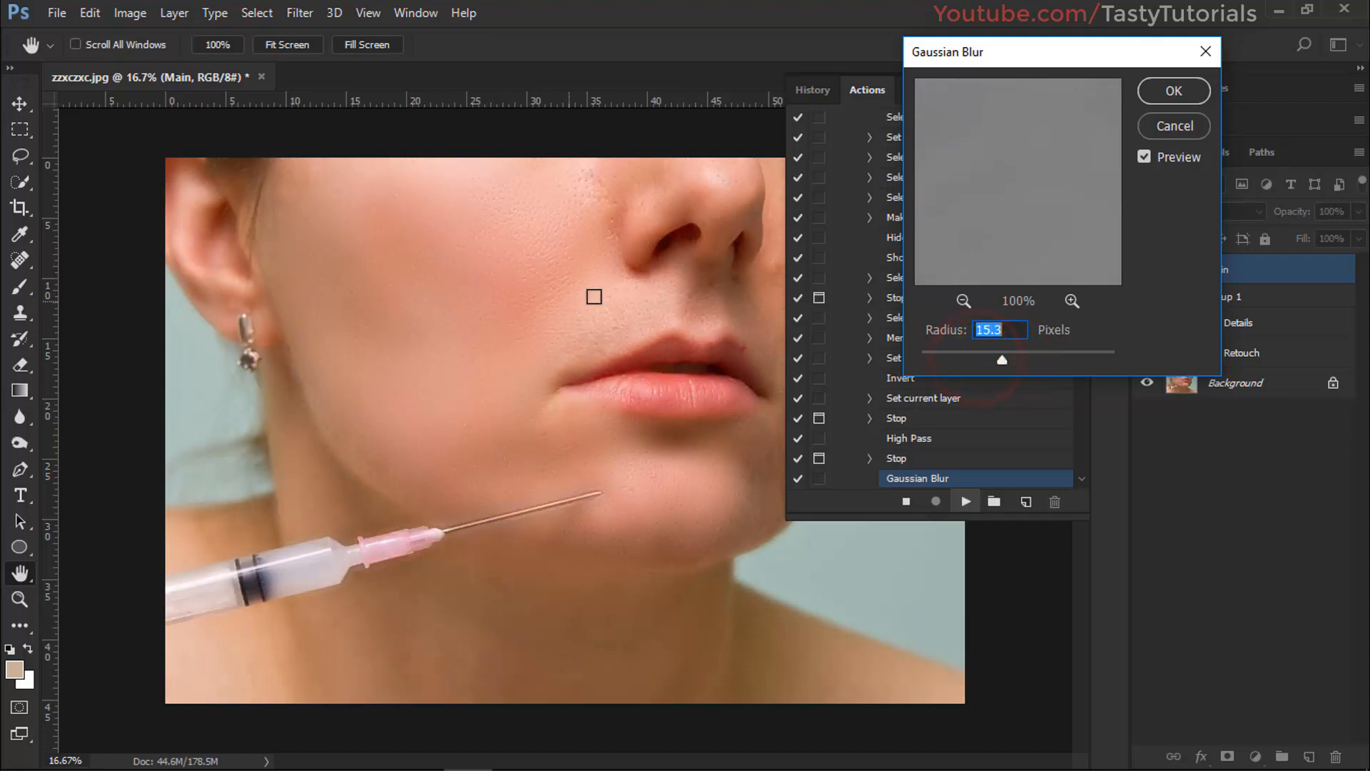
{"action": "left_click", "coordinate": [1172, 89]}
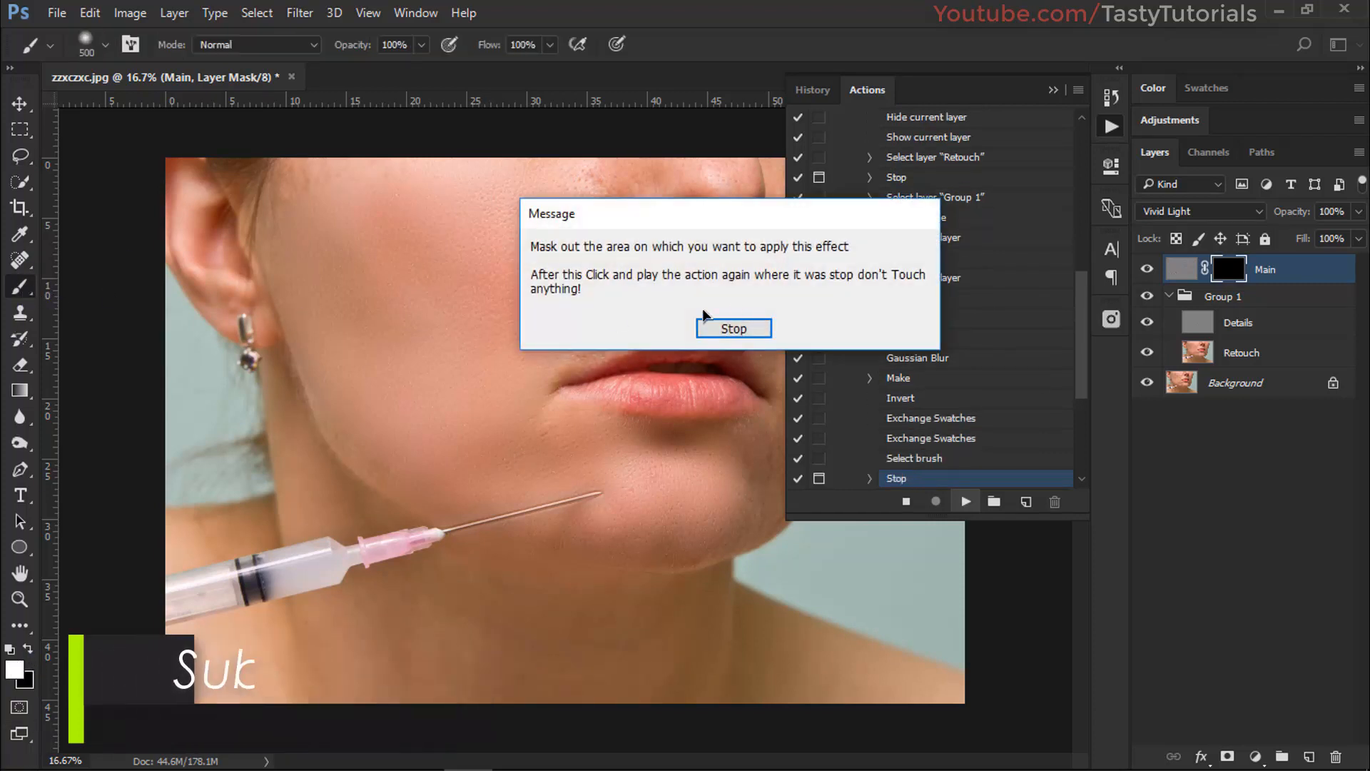
Step: End the action at its masking stop and paint white on the Main layer's mask over the cheek and jaw skin
{"action": "left_click", "coordinate": [727, 327]}
{"action": "left_click", "coordinate": [465, 291]}
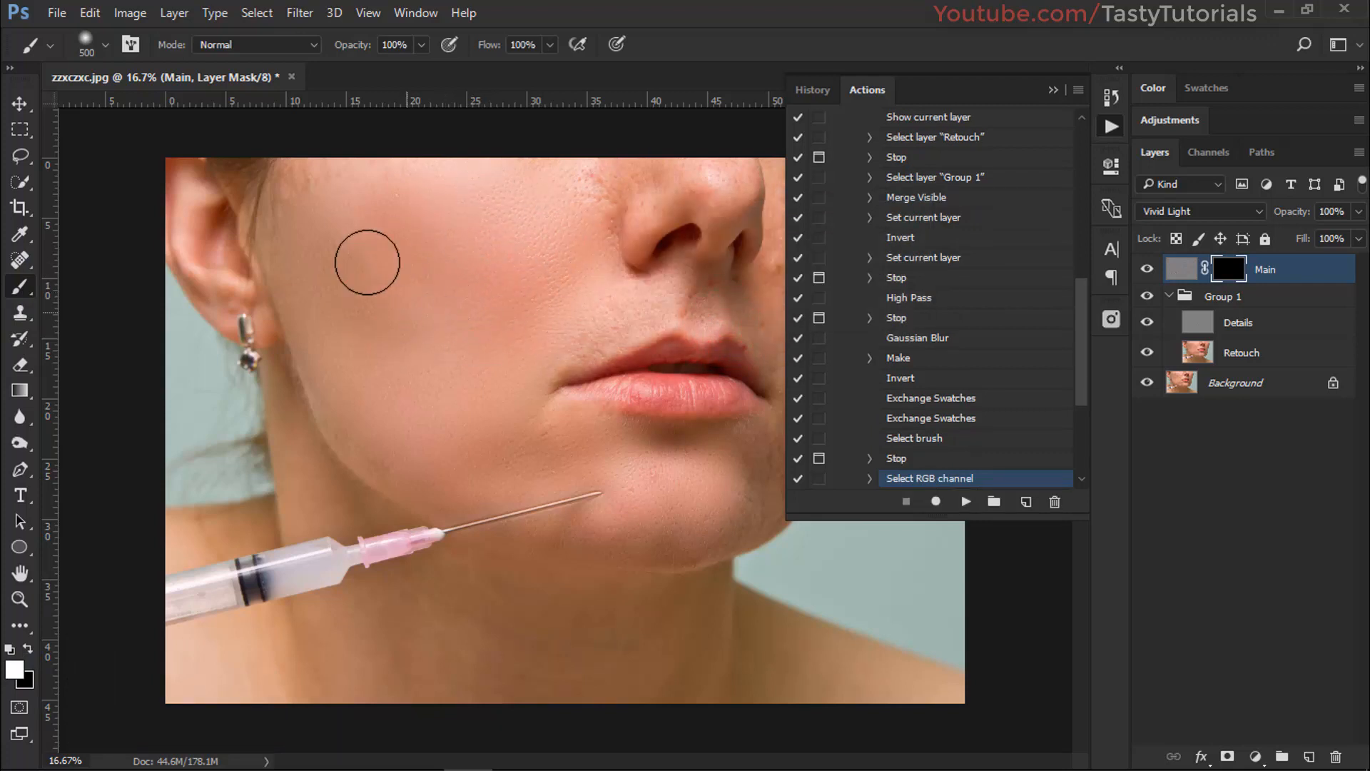
{"action": "left_click_drag", "start_coordinate": [439, 477], "coordinate": [416, 254]}
Step: Resume the action, fine-tune its Smart Sharpen settings on the Retouch Final layer, and let the action finish
{"action": "left_click", "coordinate": [967, 502]}
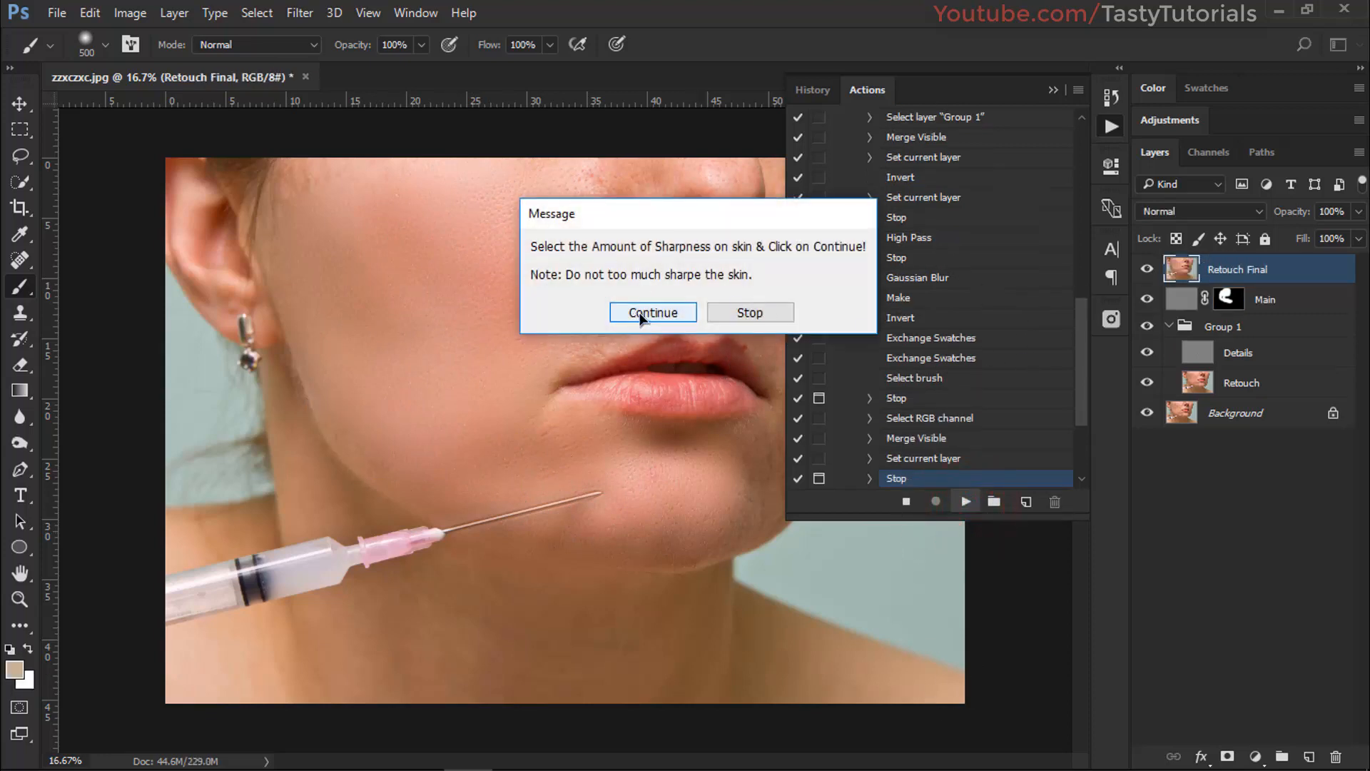
{"action": "left_click", "coordinate": [640, 316]}
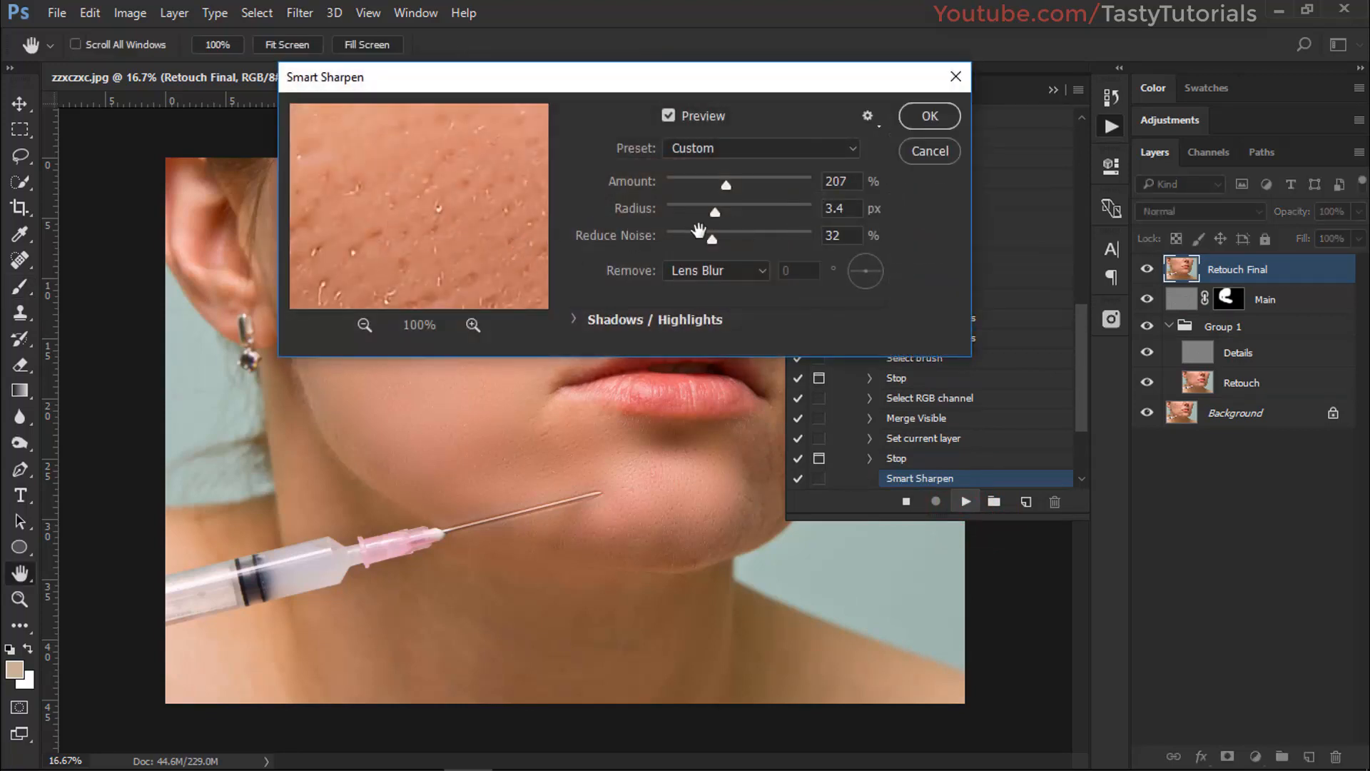
{"action": "left_click", "coordinate": [437, 219]}
{"action": "left_click_drag", "start_coordinate": [716, 217], "coordinate": [729, 185]}
{"action": "left_click_drag", "start_coordinate": [712, 240], "coordinate": [708, 239]}
{"action": "left_click", "coordinate": [922, 117]}
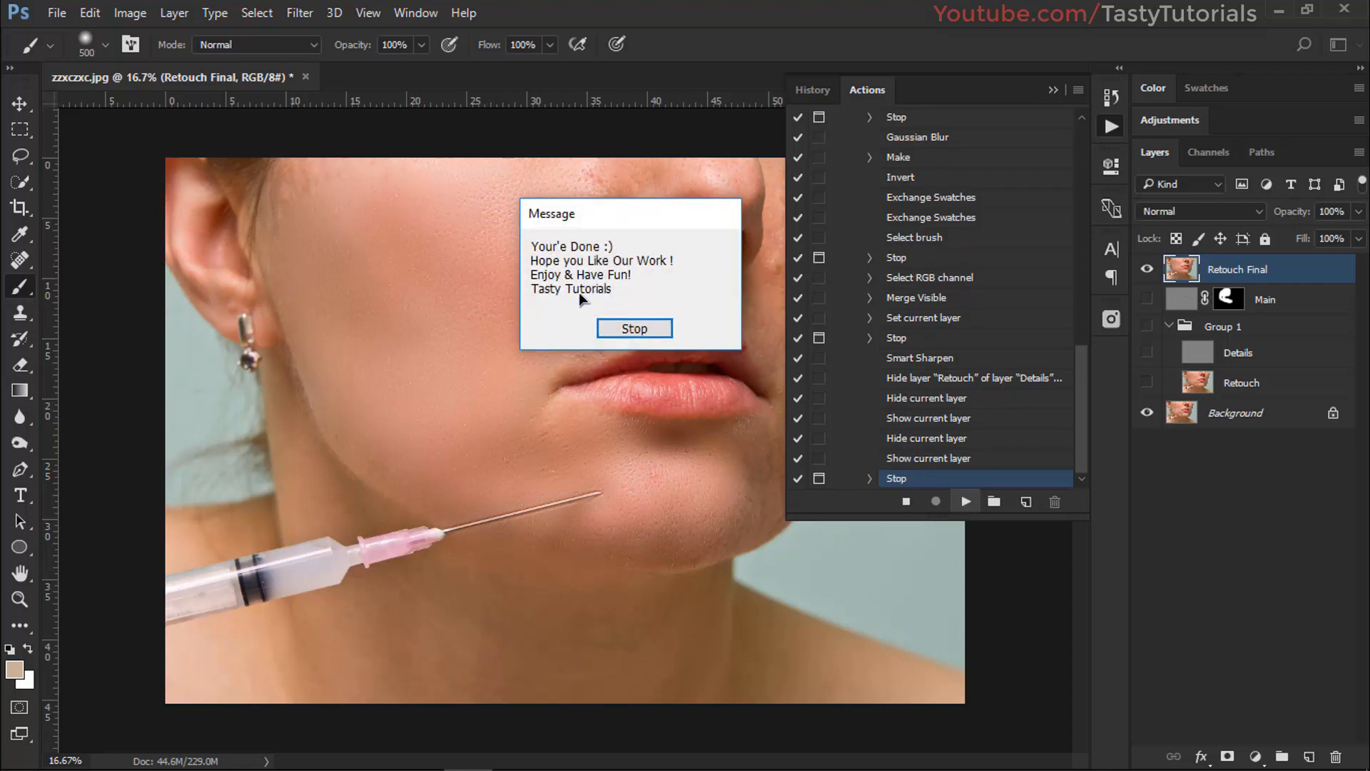
{"action": "left_click", "coordinate": [631, 328]}
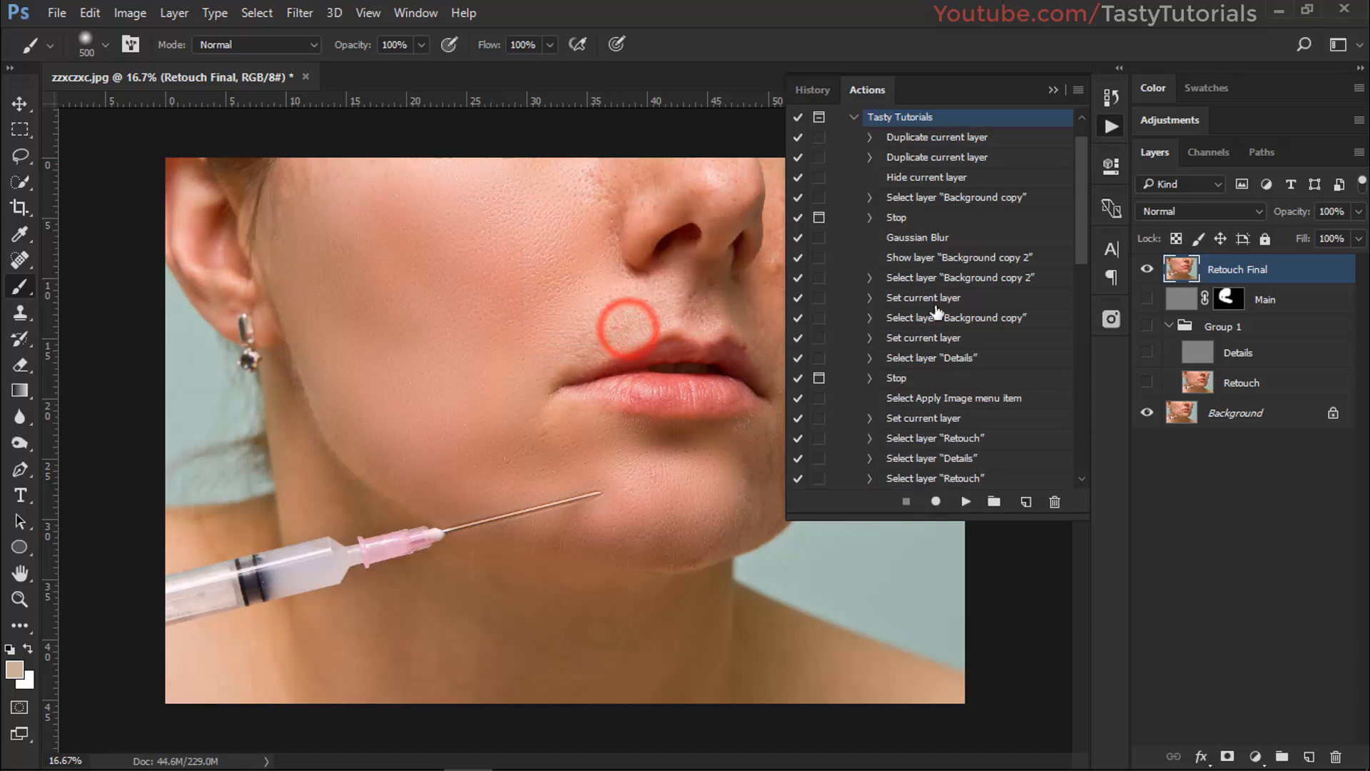
Step: Review the recorded commands of the Tasty Tutorials action from start to end and collapse the actions list
{"action": "left_click_drag", "start_coordinate": [1080, 207], "coordinate": [1079, 433]}
{"action": "scroll", "coordinate": [998, 357], "scroll_direction": "up", "scroll_amount": 10}
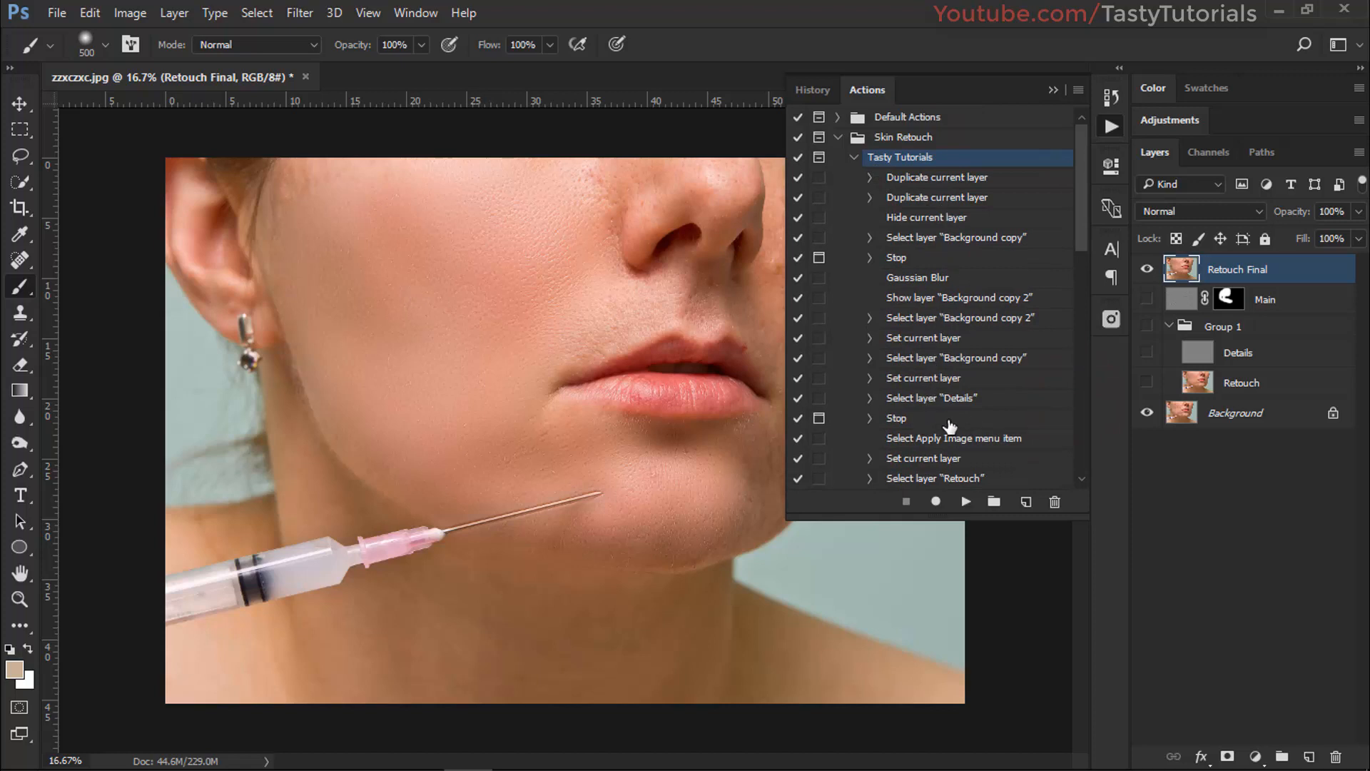
{"action": "left_click", "coordinate": [1053, 90]}
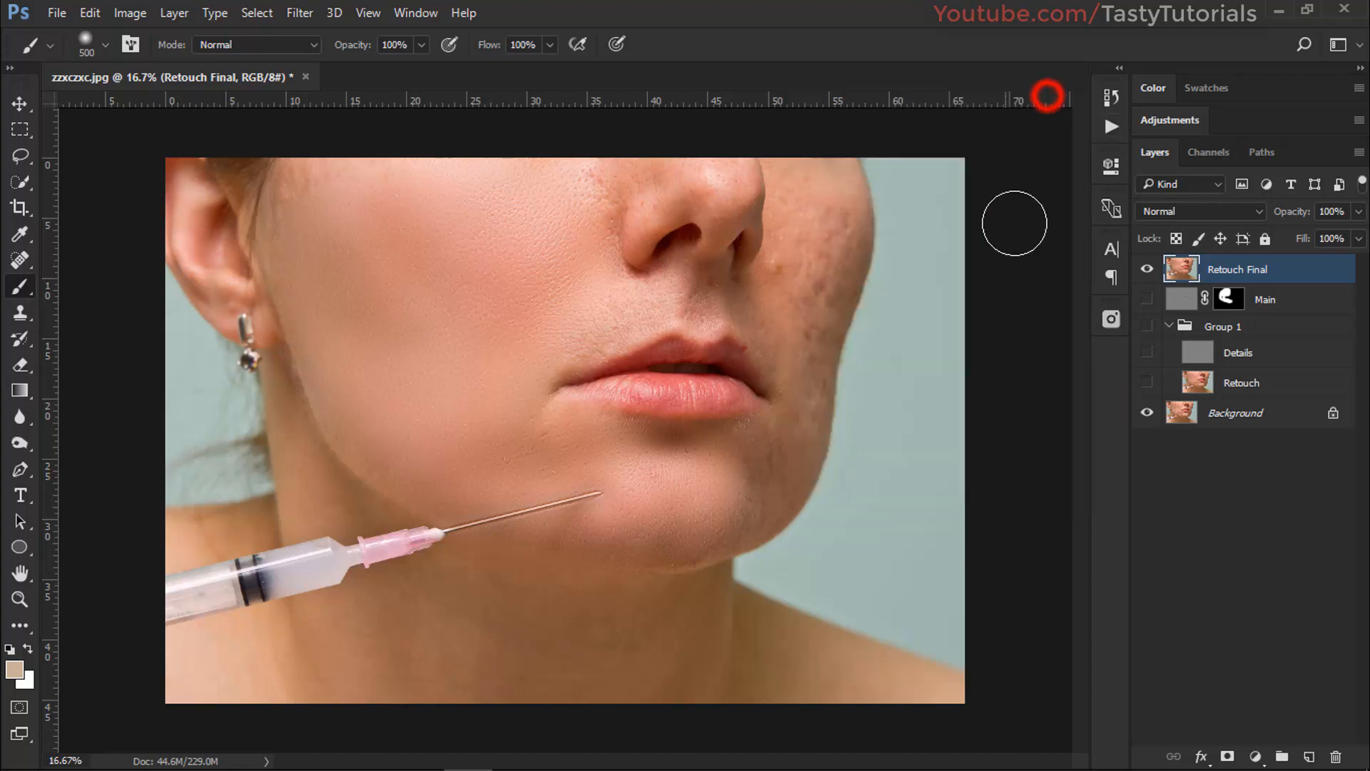
Step: Delete all layers above the Background layer and reset the foreground and background colors to black and white
{"action": "key", "text": "Delete"}
{"action": "key", "text": "Delete"}
{"action": "key", "text": "Delete"}
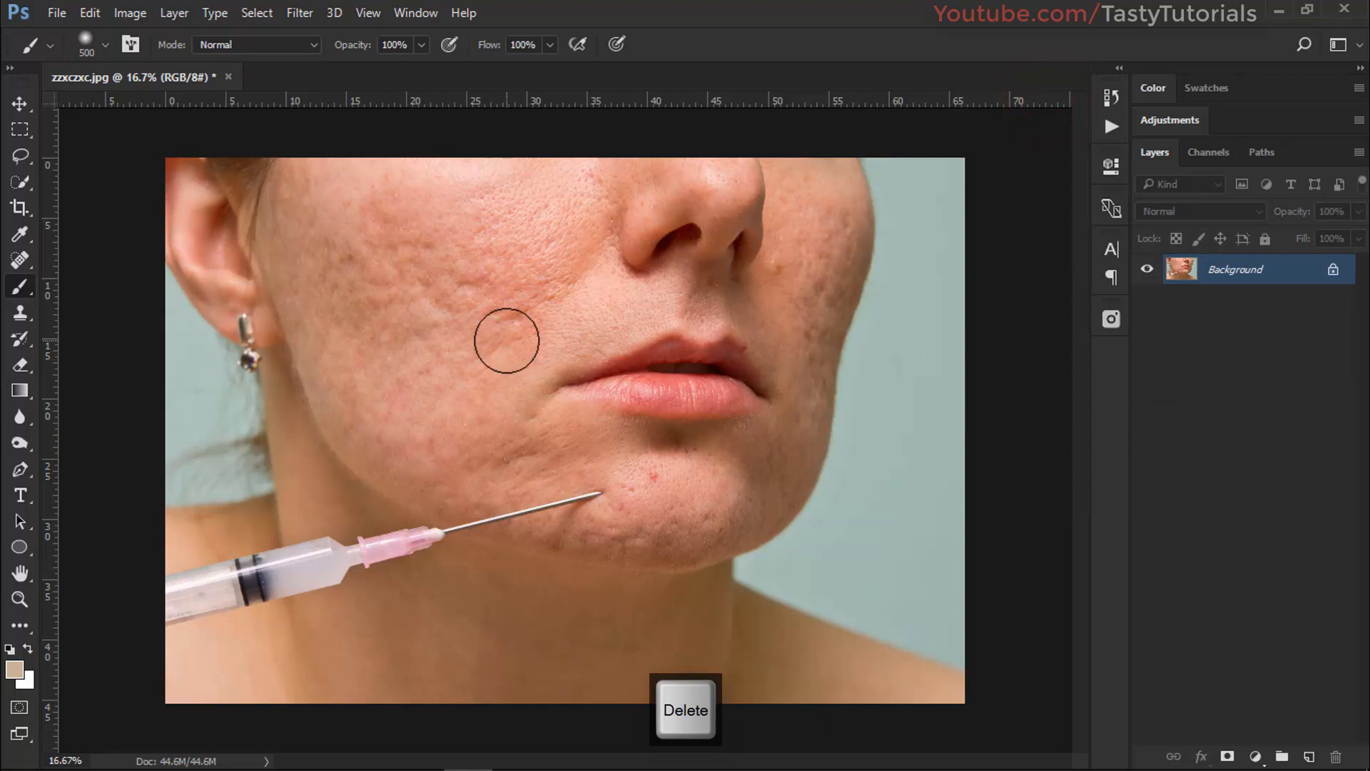
{"action": "key", "text": "v"}
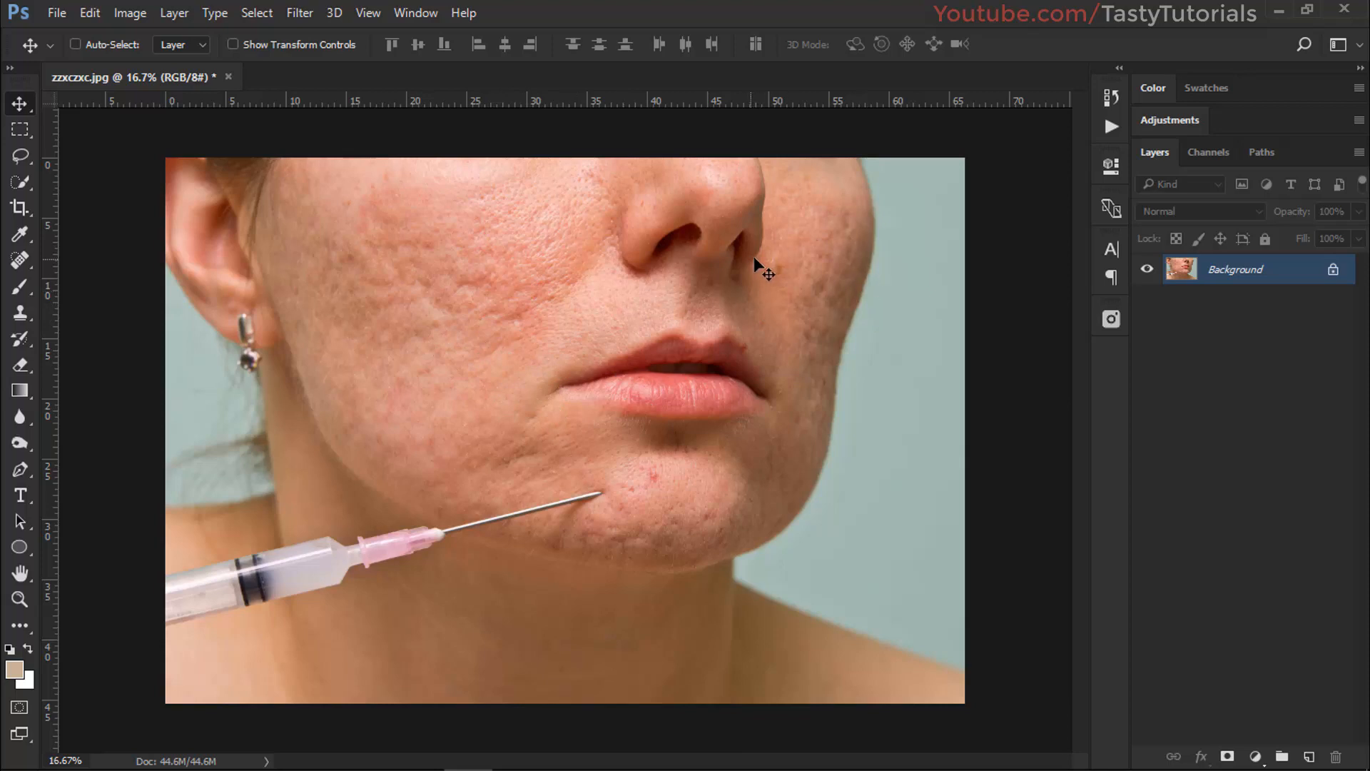
{"action": "key", "text": "d"}
Step: Show the list of actions again, collapse the Skin Retouch set, and select it
{"action": "left_click", "coordinate": [428, 14]}
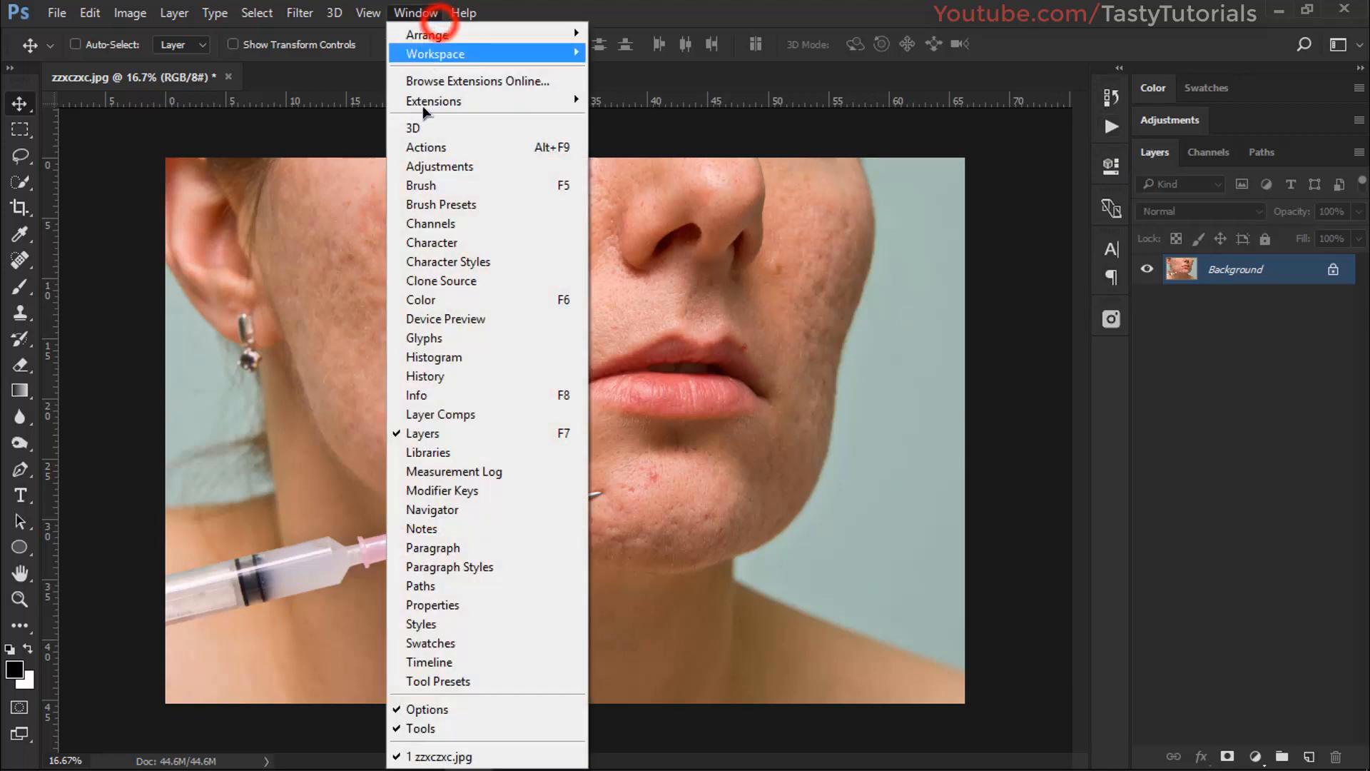
{"action": "left_click", "coordinate": [418, 144]}
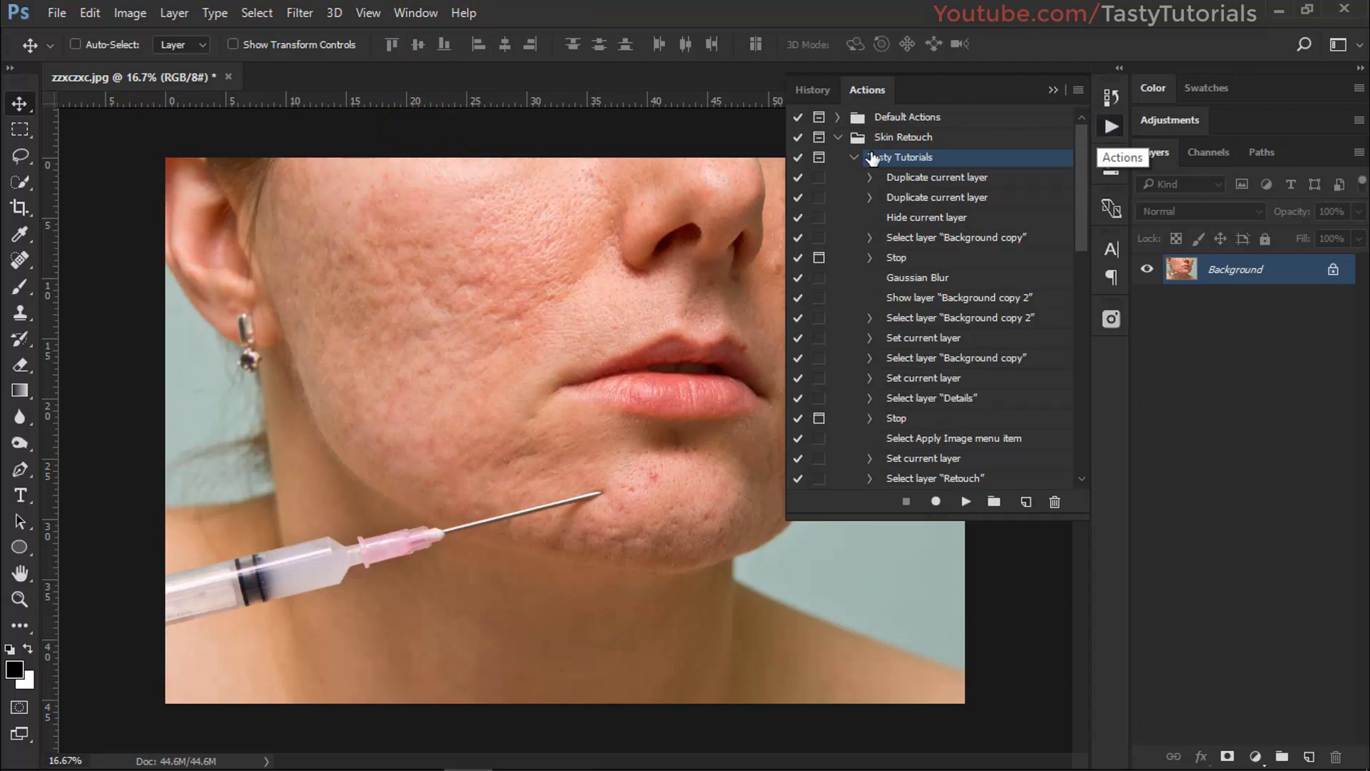
{"action": "left_click", "coordinate": [838, 137]}
{"action": "left_click", "coordinate": [914, 218]}
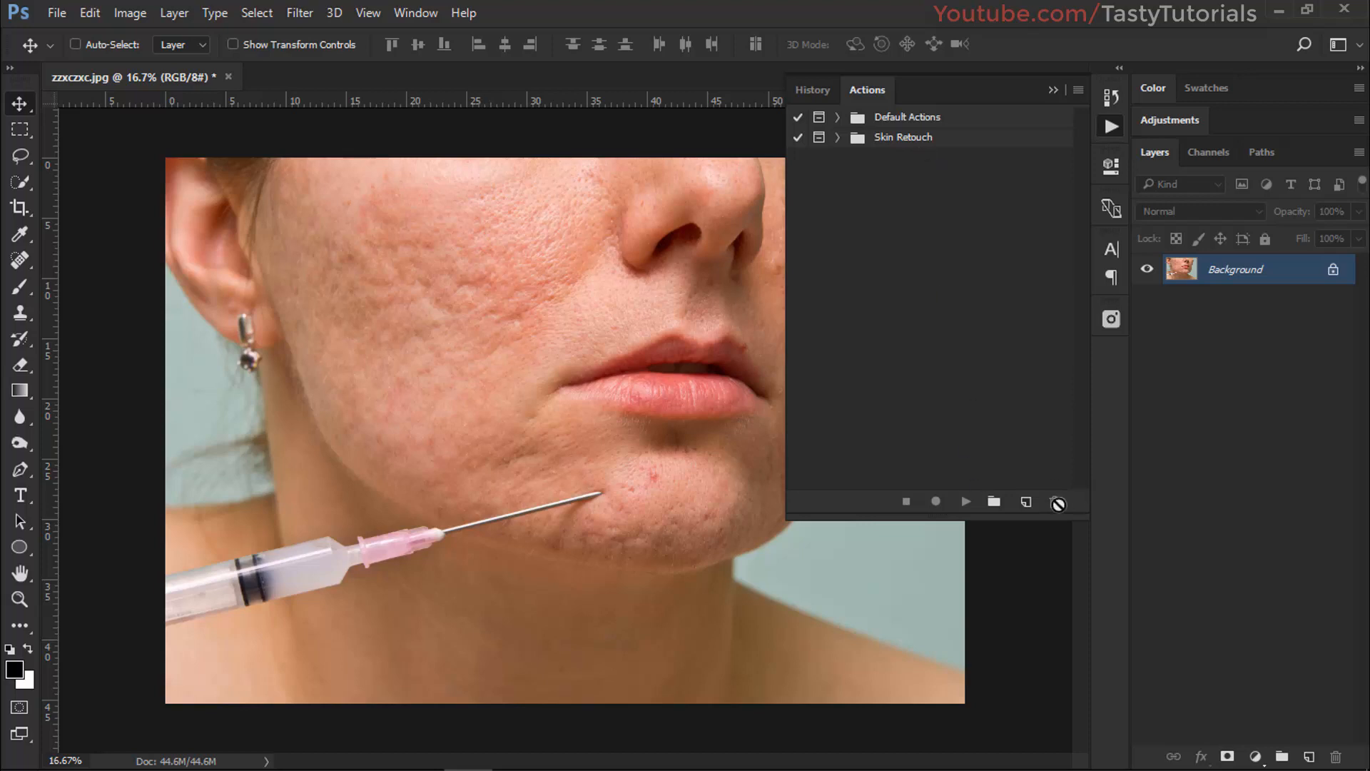
{"action": "left_click", "coordinate": [887, 143]}
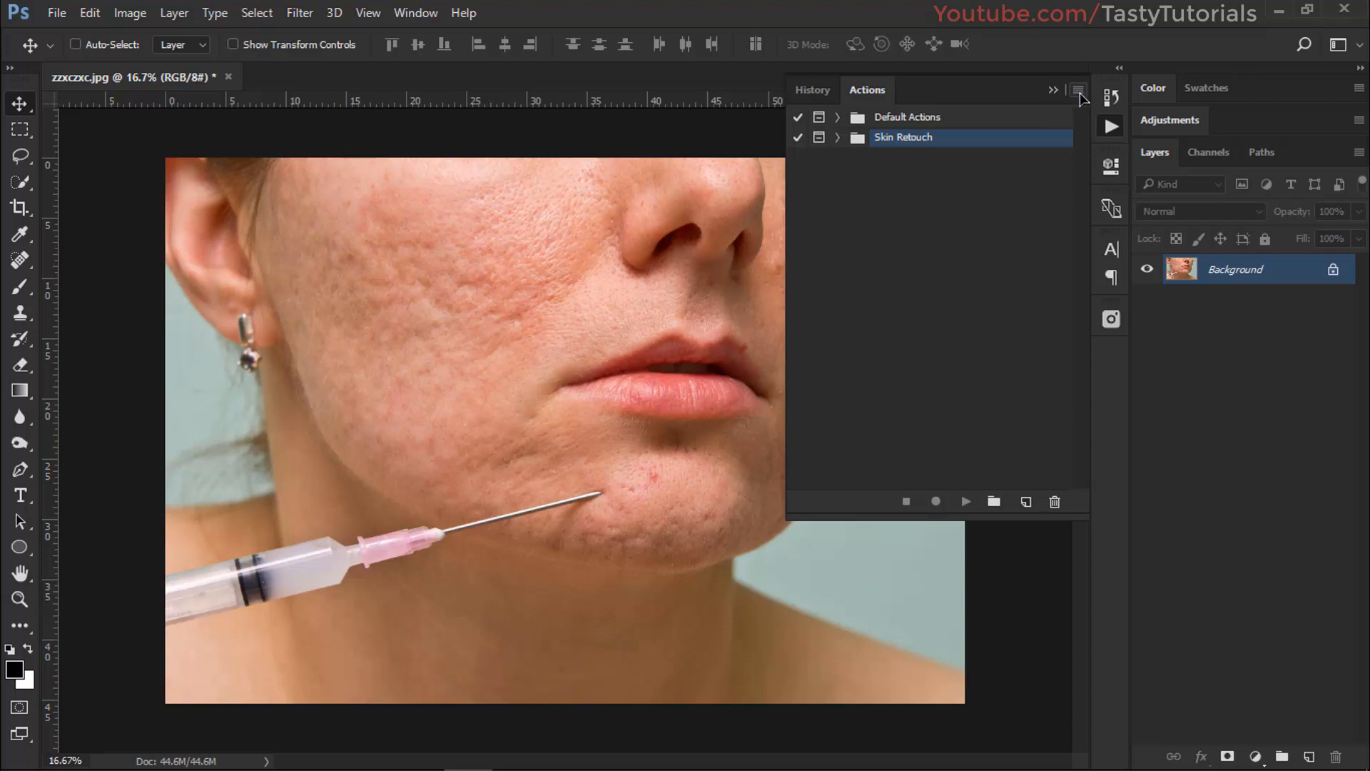
Step: Preview the available actions in Button Mode and return to the regular list view
{"action": "left_click", "coordinate": [1078, 91]}
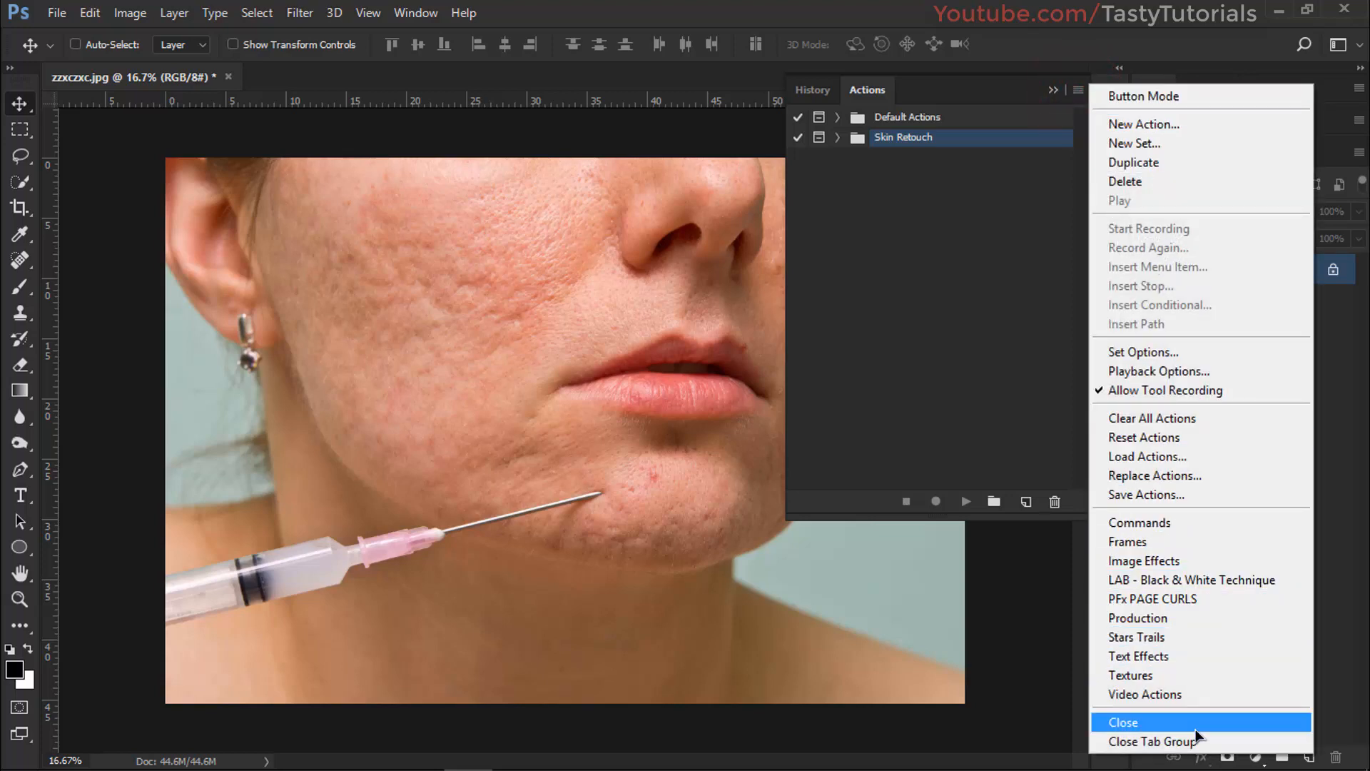
{"action": "left_click", "coordinate": [1149, 100]}
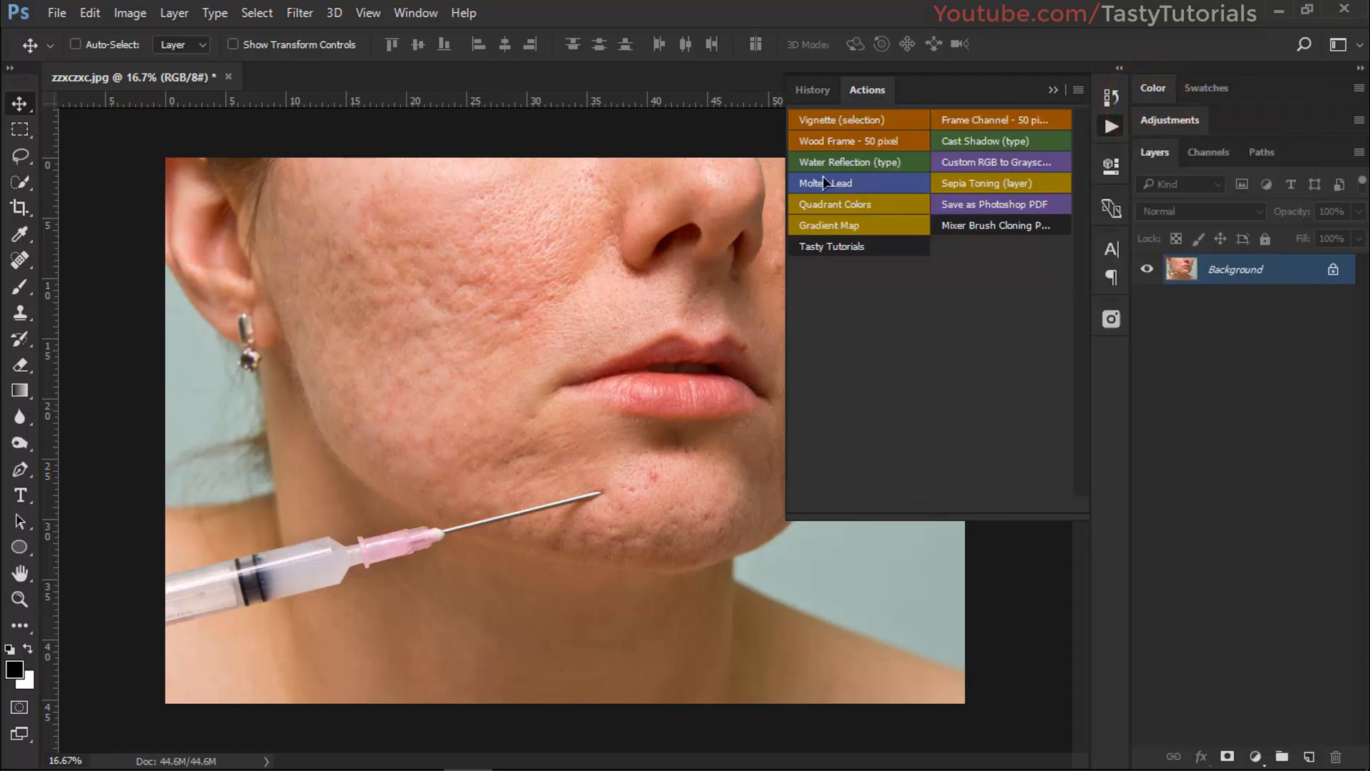
{"action": "left_click", "coordinate": [1079, 90]}
{"action": "left_click", "coordinate": [1110, 97]}
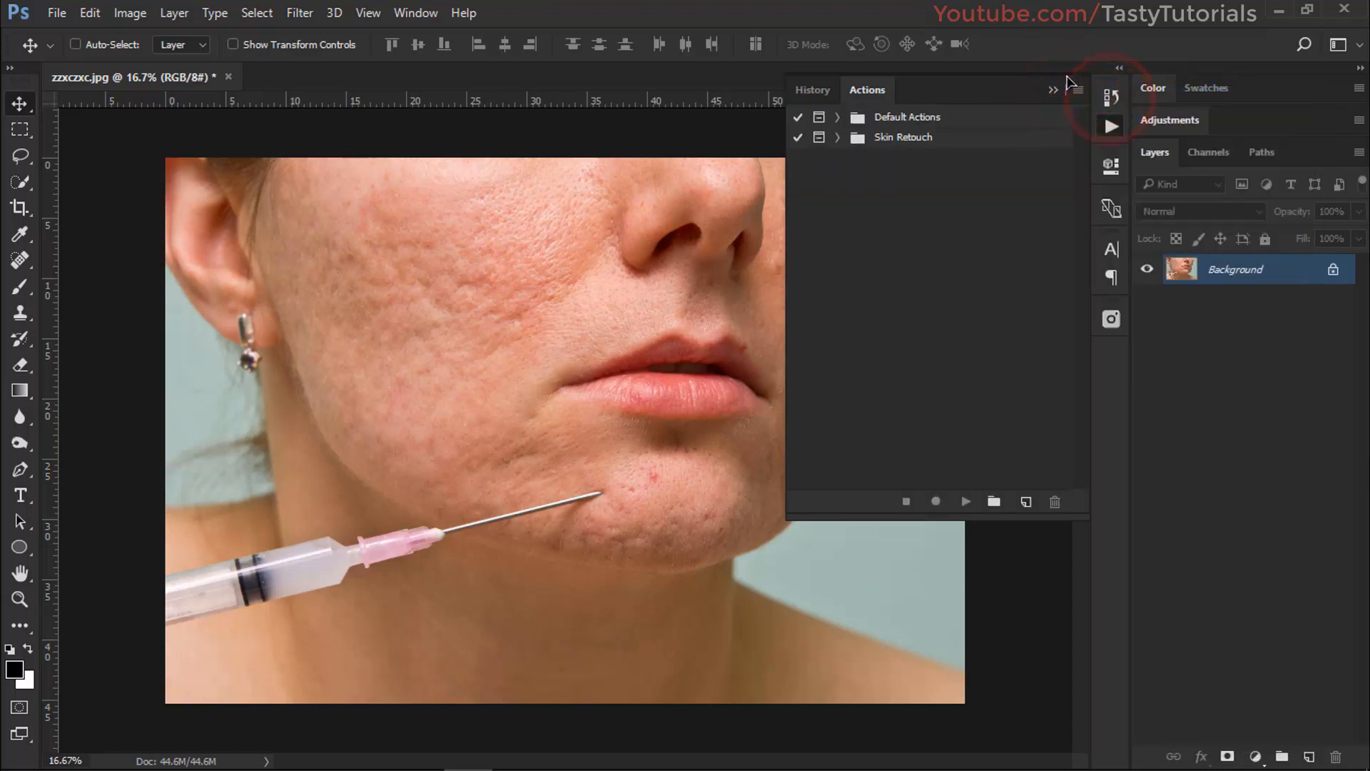
{"action": "left_click", "coordinate": [1078, 91]}
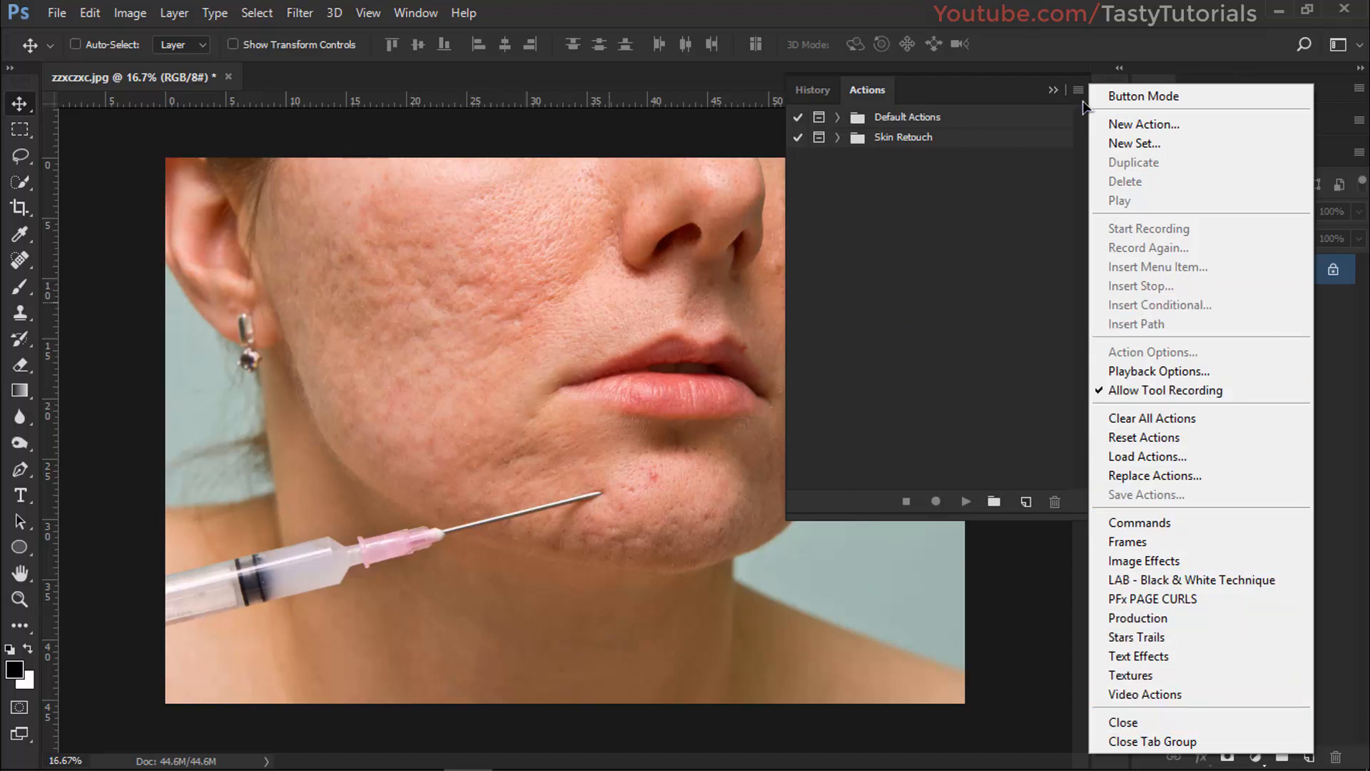
{"action": "left_click", "coordinate": [971, 199]}
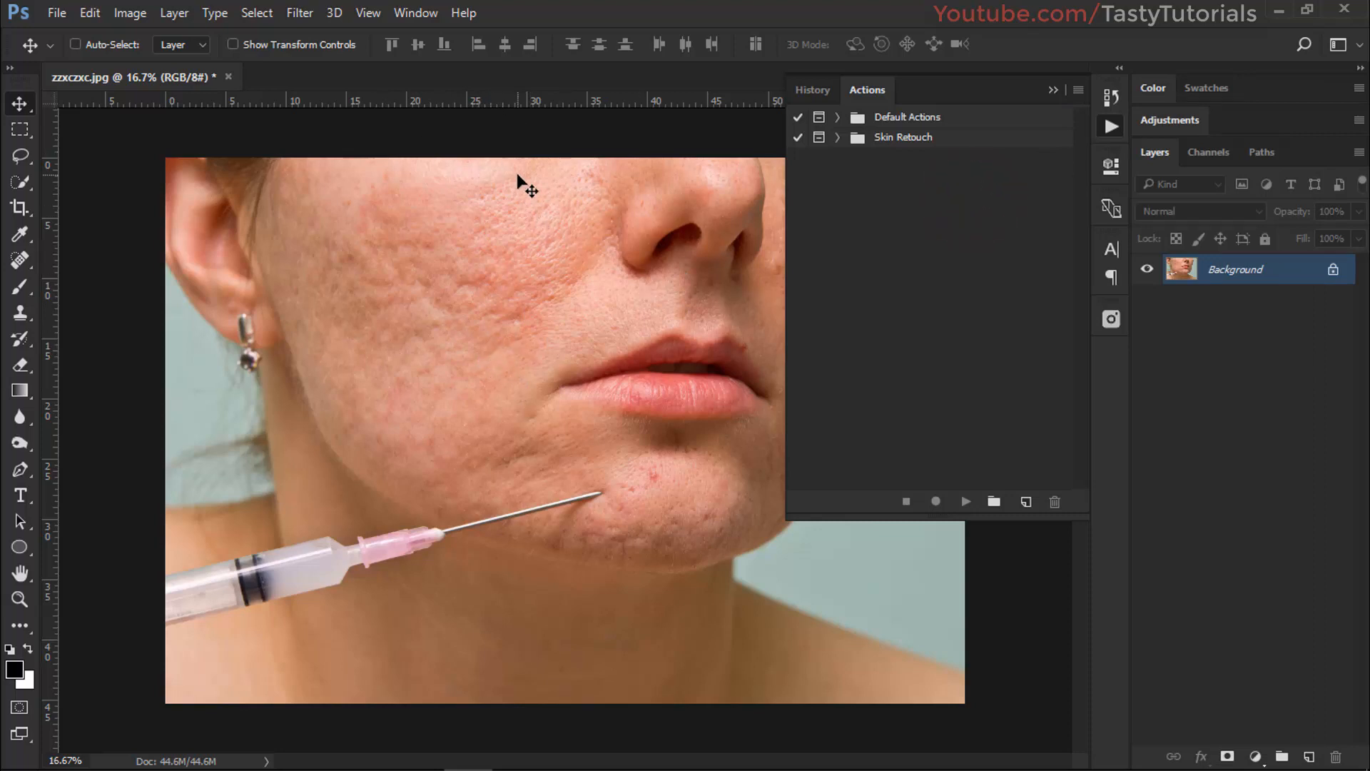
Step: Create a new action set named First Actions
{"action": "left_click", "coordinate": [992, 502]}
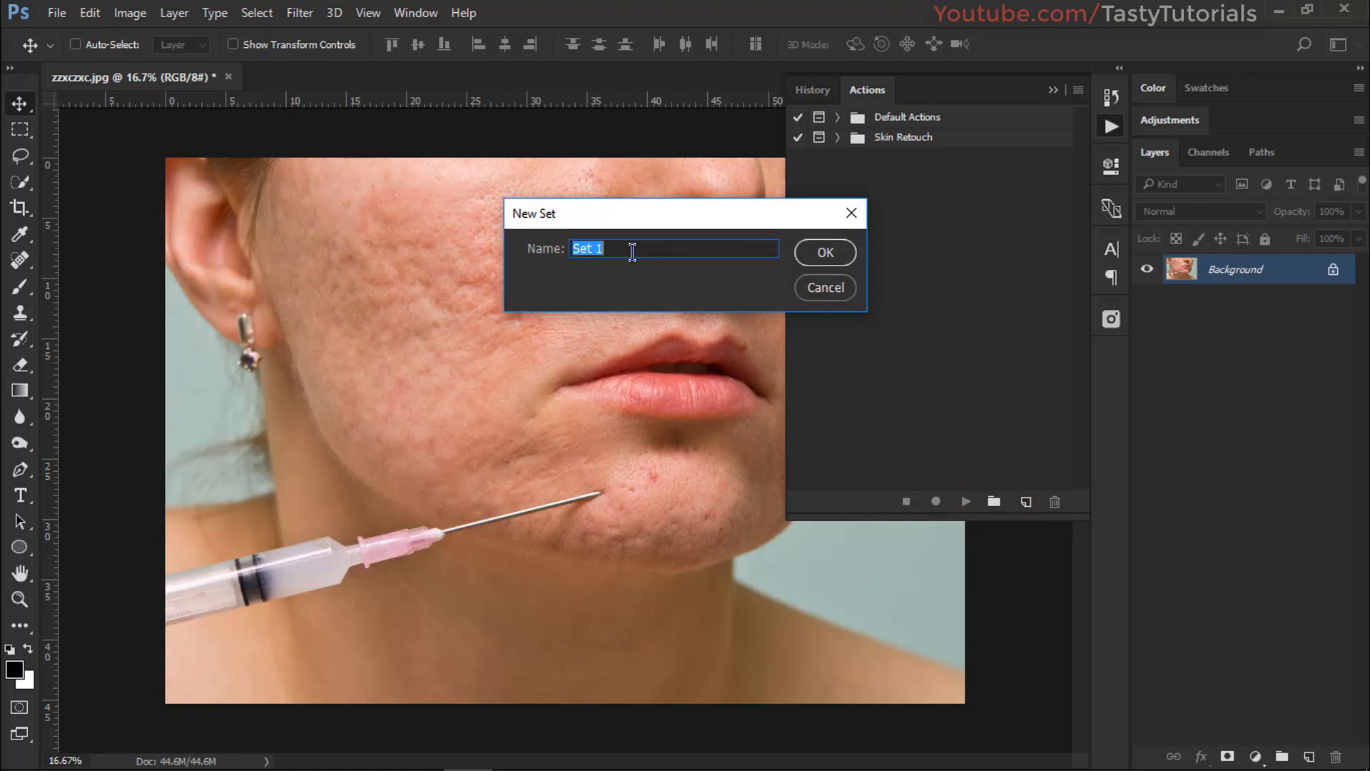
{"action": "type", "text": "First Actions"}
{"action": "left_click", "coordinate": [845, 253]}
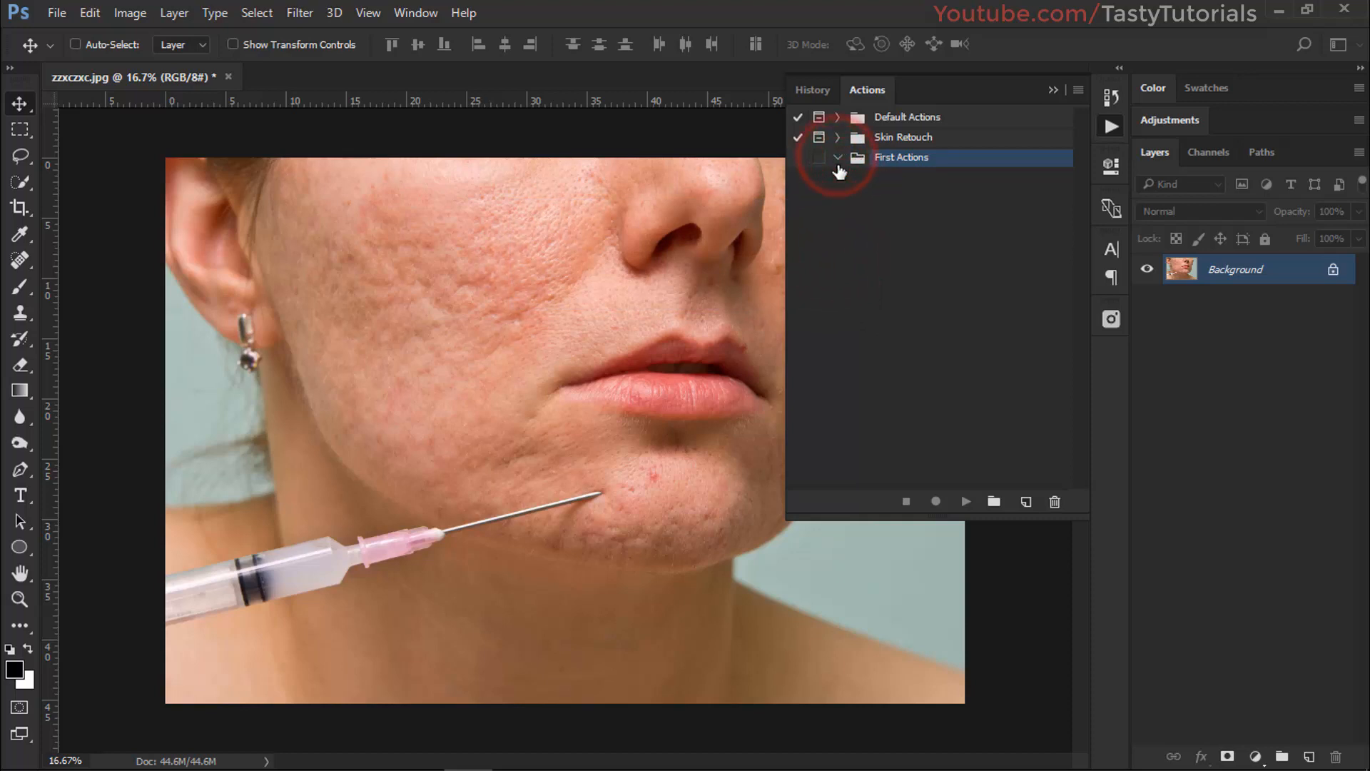
Step: Create a new action named Skin Retouch in the First Actions set with the color Green and start recording it
{"action": "left_click", "coordinate": [1025, 503]}
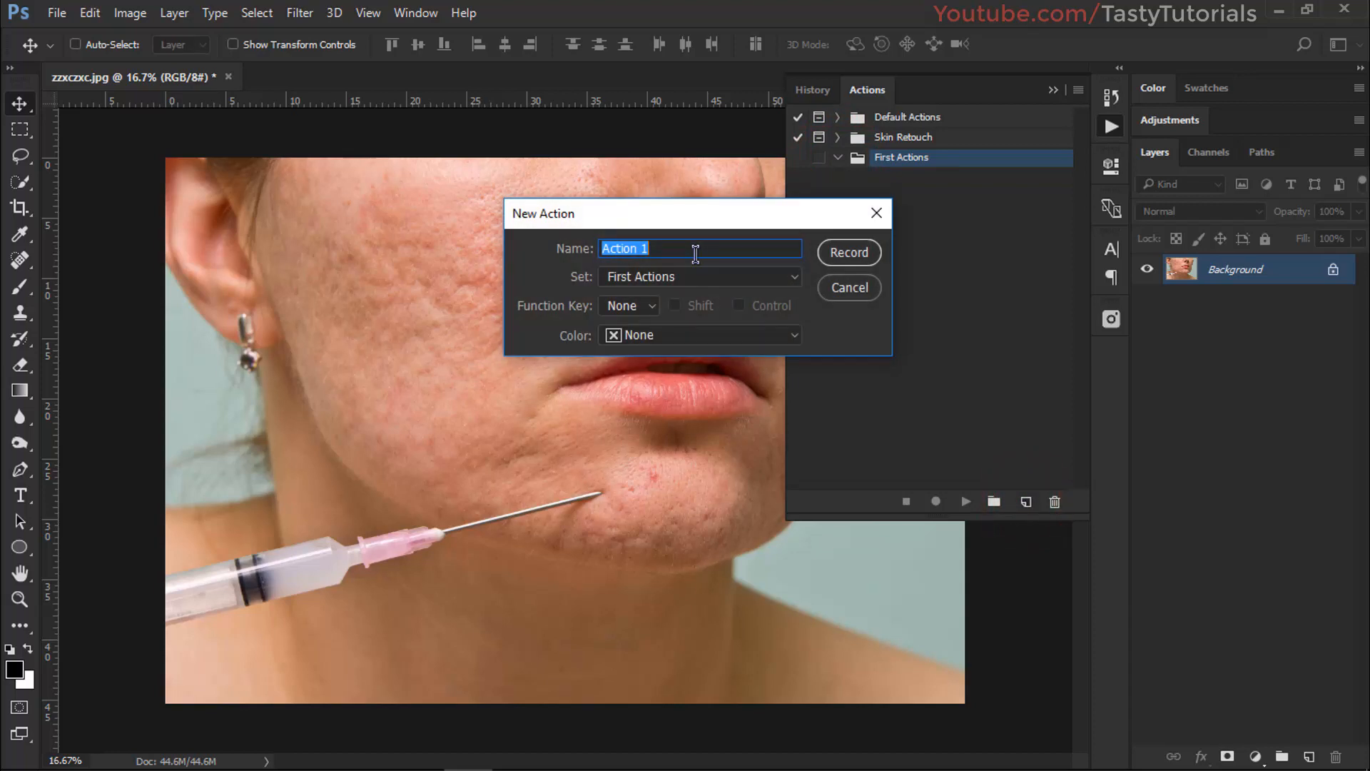
{"action": "type", "text": "Skin Retouch"}
{"action": "left_click", "coordinate": [694, 272]}
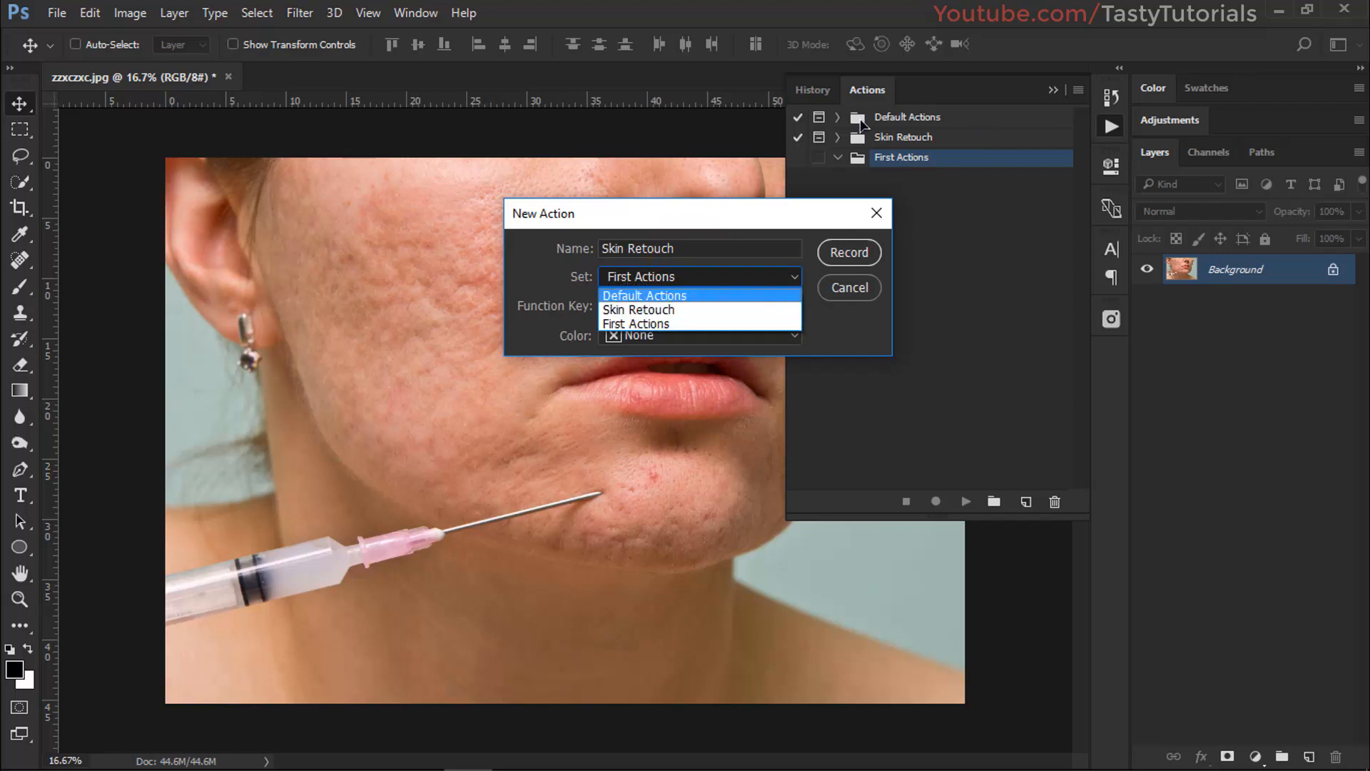
{"action": "left_click", "coordinate": [633, 327]}
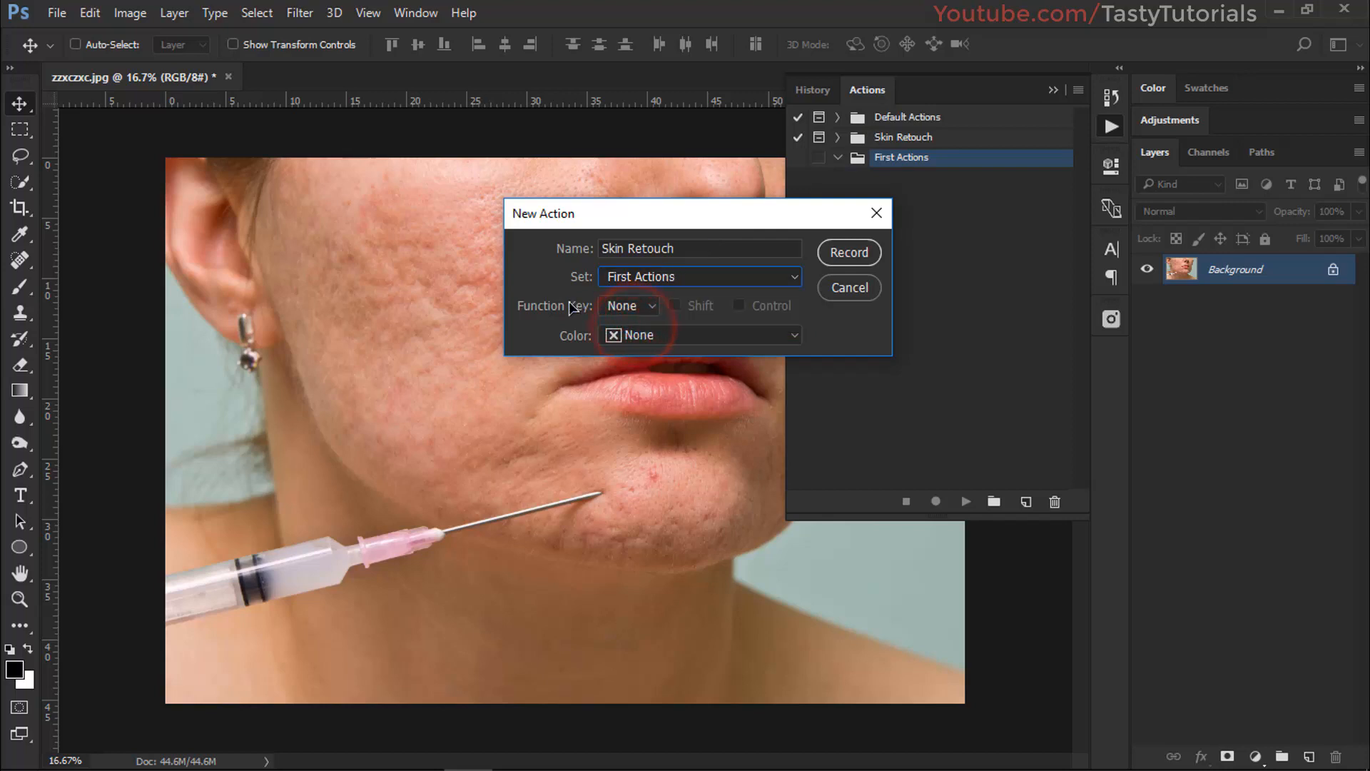
{"action": "left_click", "coordinate": [637, 312]}
{"action": "left_click", "coordinate": [634, 307]}
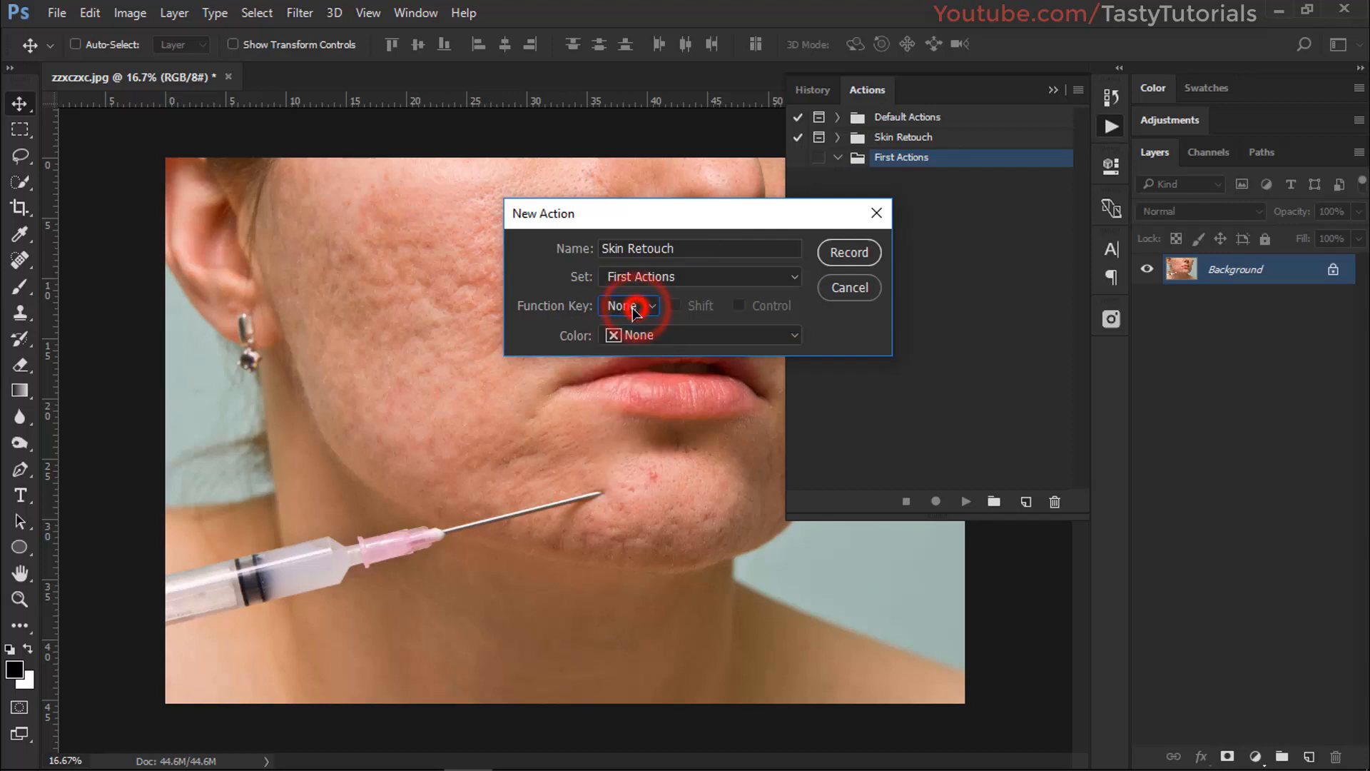
{"action": "left_click", "coordinate": [669, 342]}
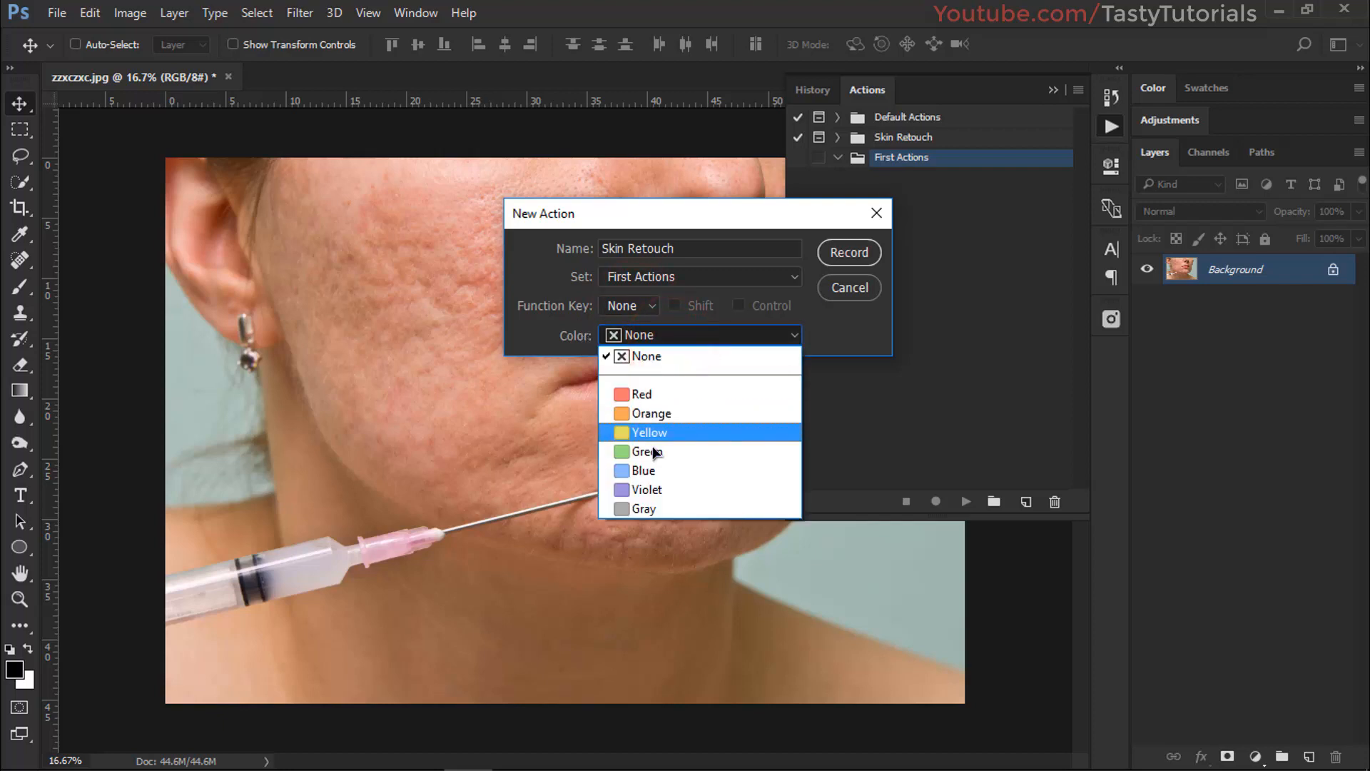
{"action": "left_click", "coordinate": [670, 451]}
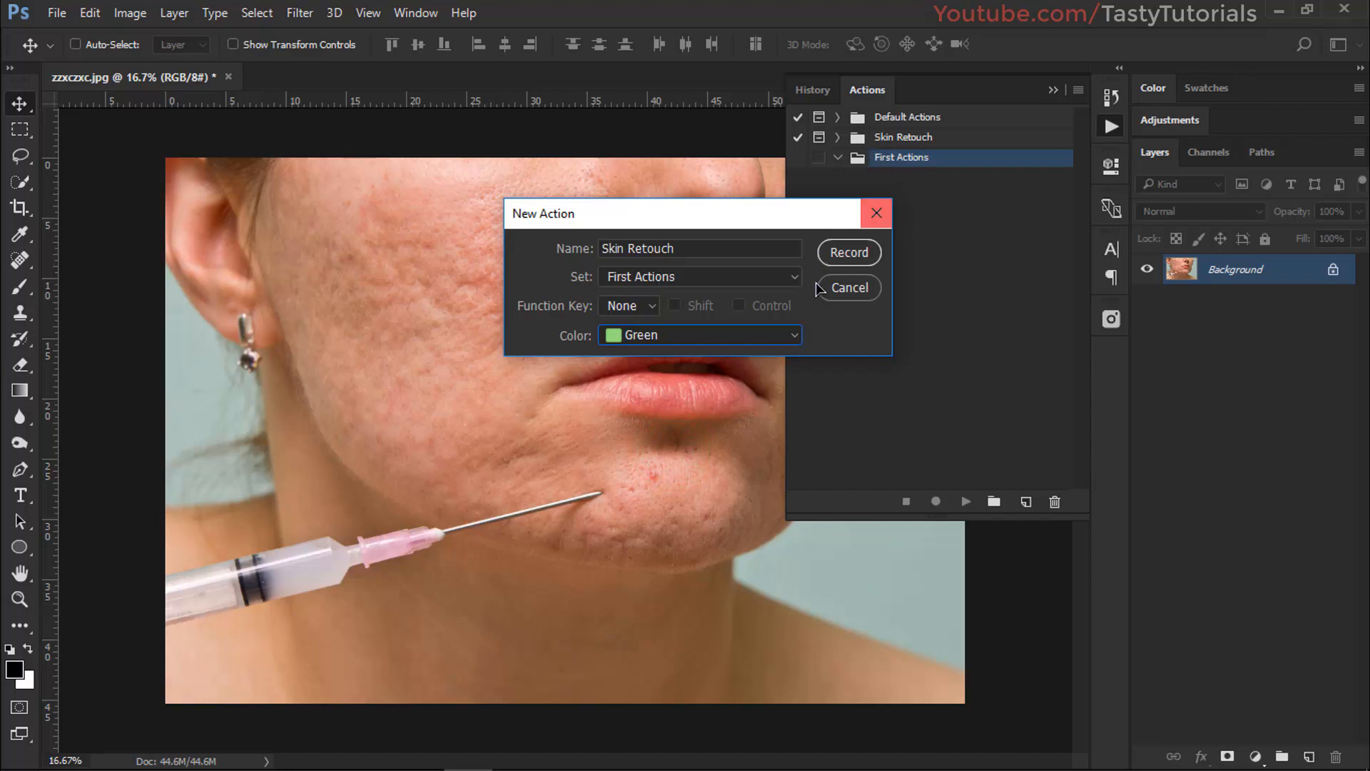
{"action": "left_click", "coordinate": [846, 257]}
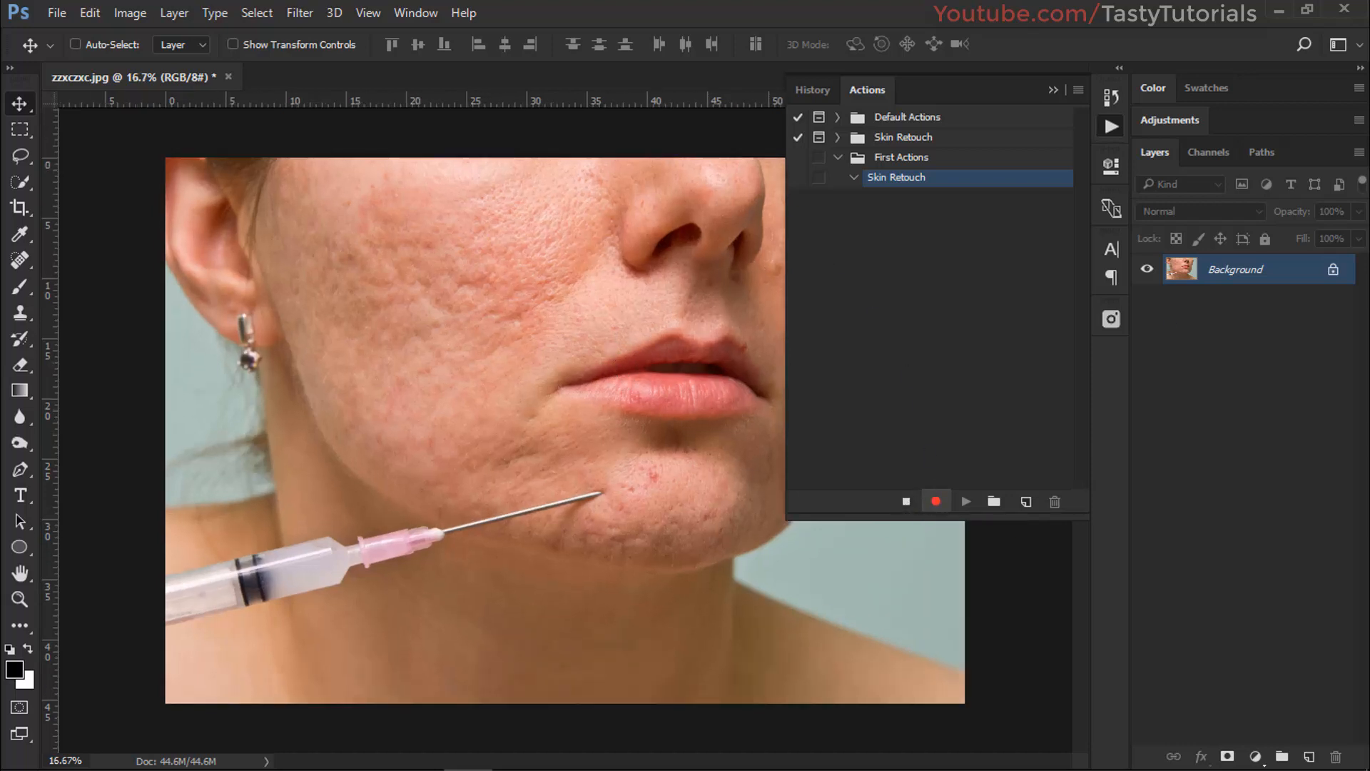
Step: Duplicate the Background layer and duplicate the resulting copy while recording the Skin Retouch action
{"action": "left_click_drag", "start_coordinate": [1254, 276], "coordinate": [1310, 755]}
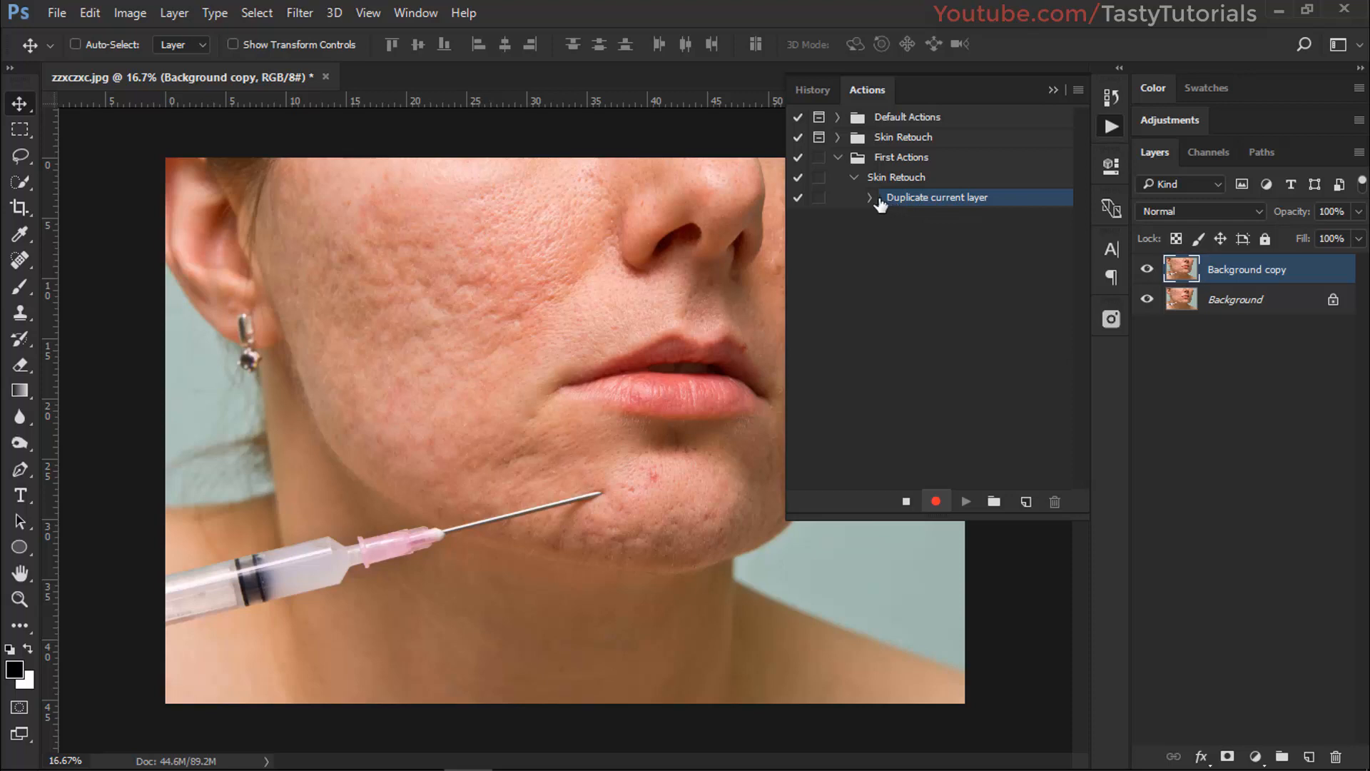
{"action": "left_click_drag", "start_coordinate": [1245, 277], "coordinate": [1309, 755]}
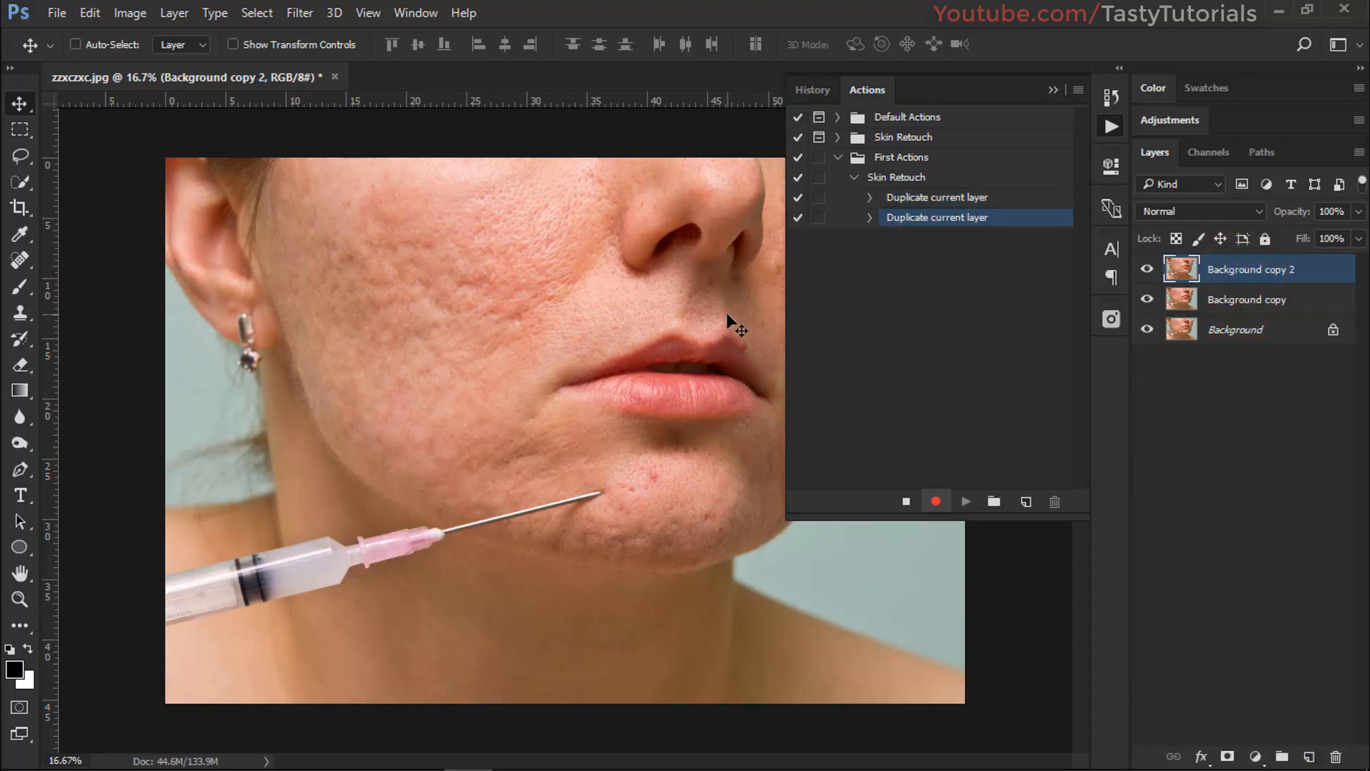
Step: Group the two Background copy layers and name the group Skin Retouch
{"action": "left_click", "coordinate": [1268, 300], "text": "shift"}
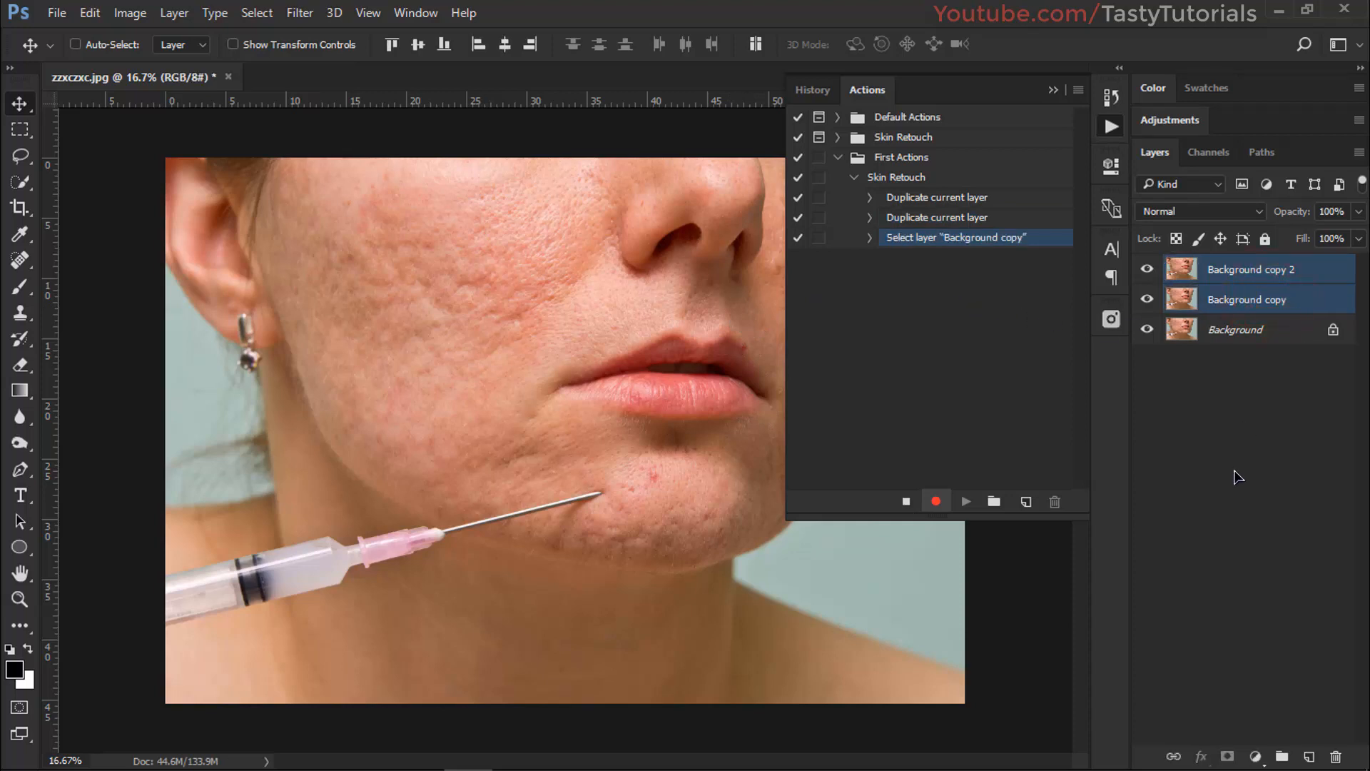
{"action": "key", "text": "ctrl"}
{"action": "key", "text": "ctrl+g"}
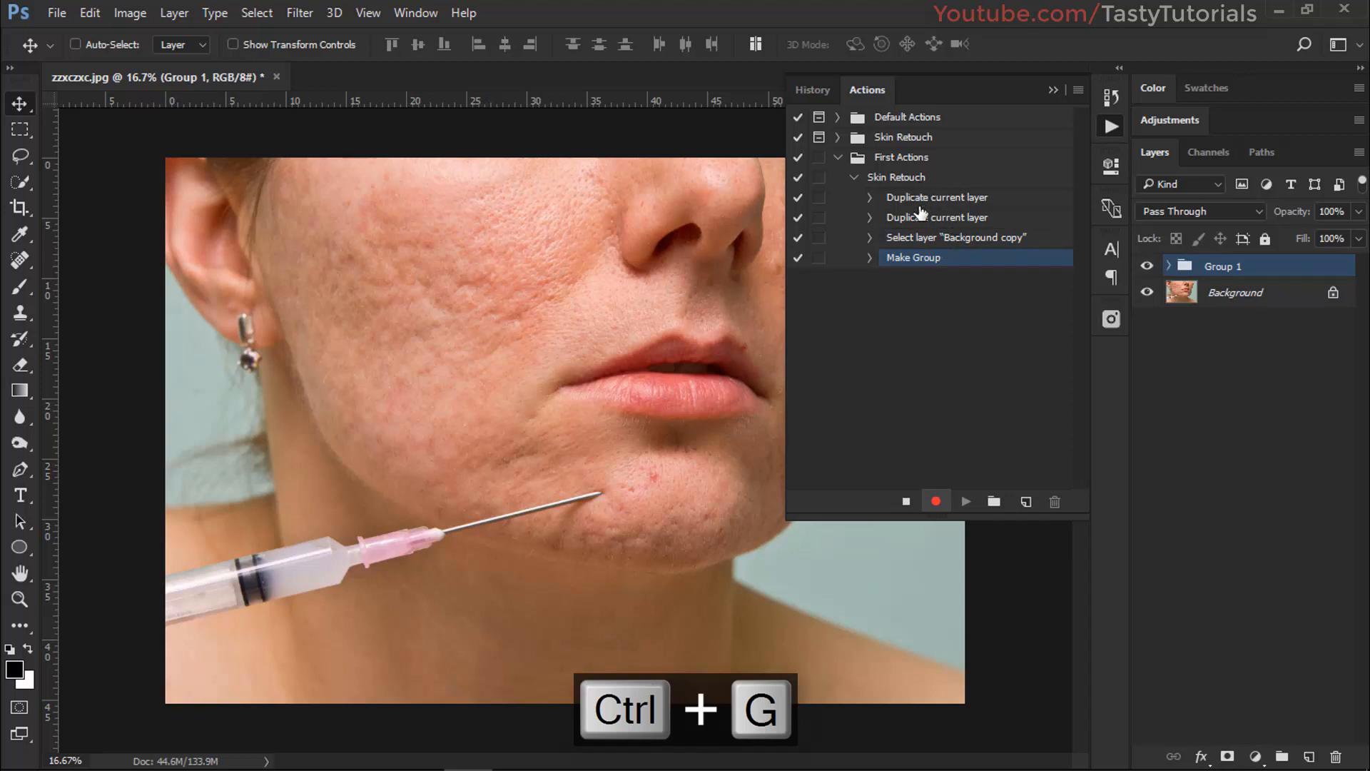
{"action": "double_click", "coordinate": [1218, 267]}
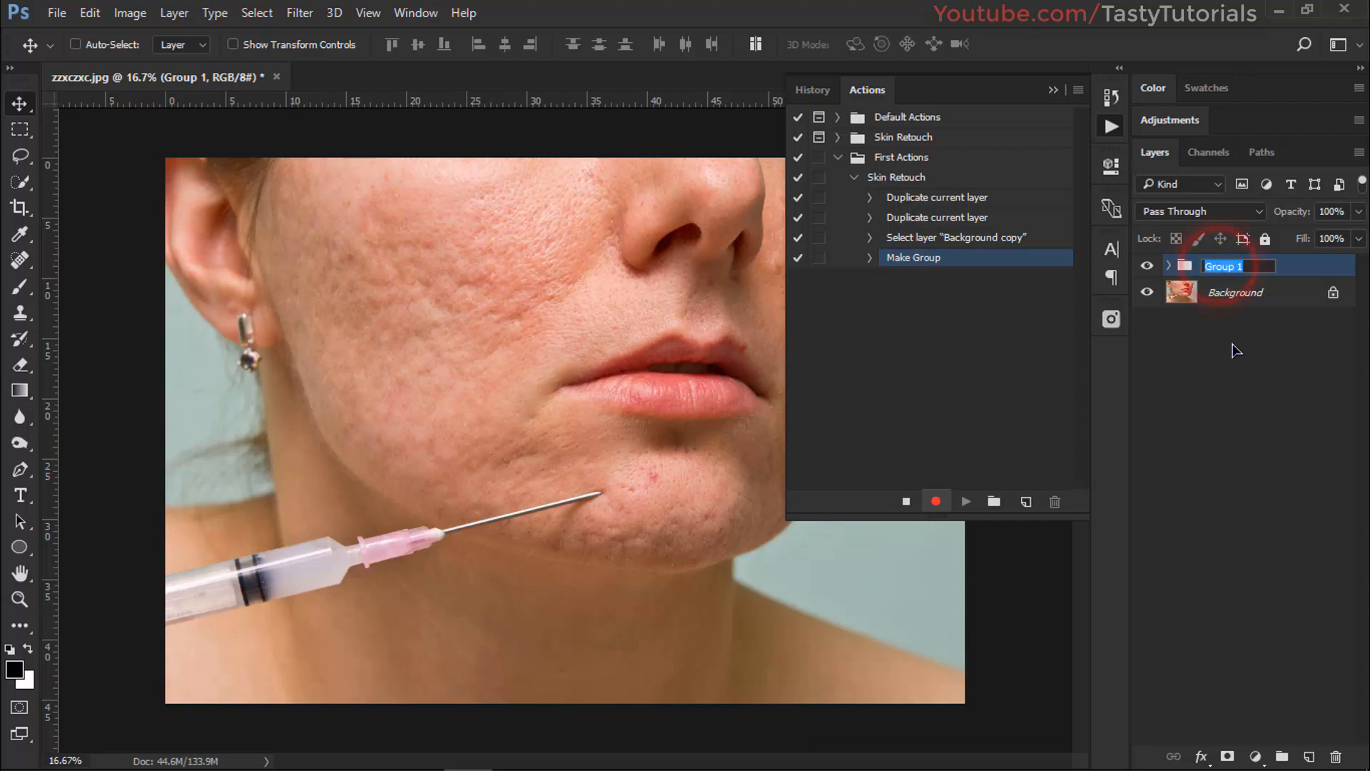
{"action": "type", "text": "Skin RE"}
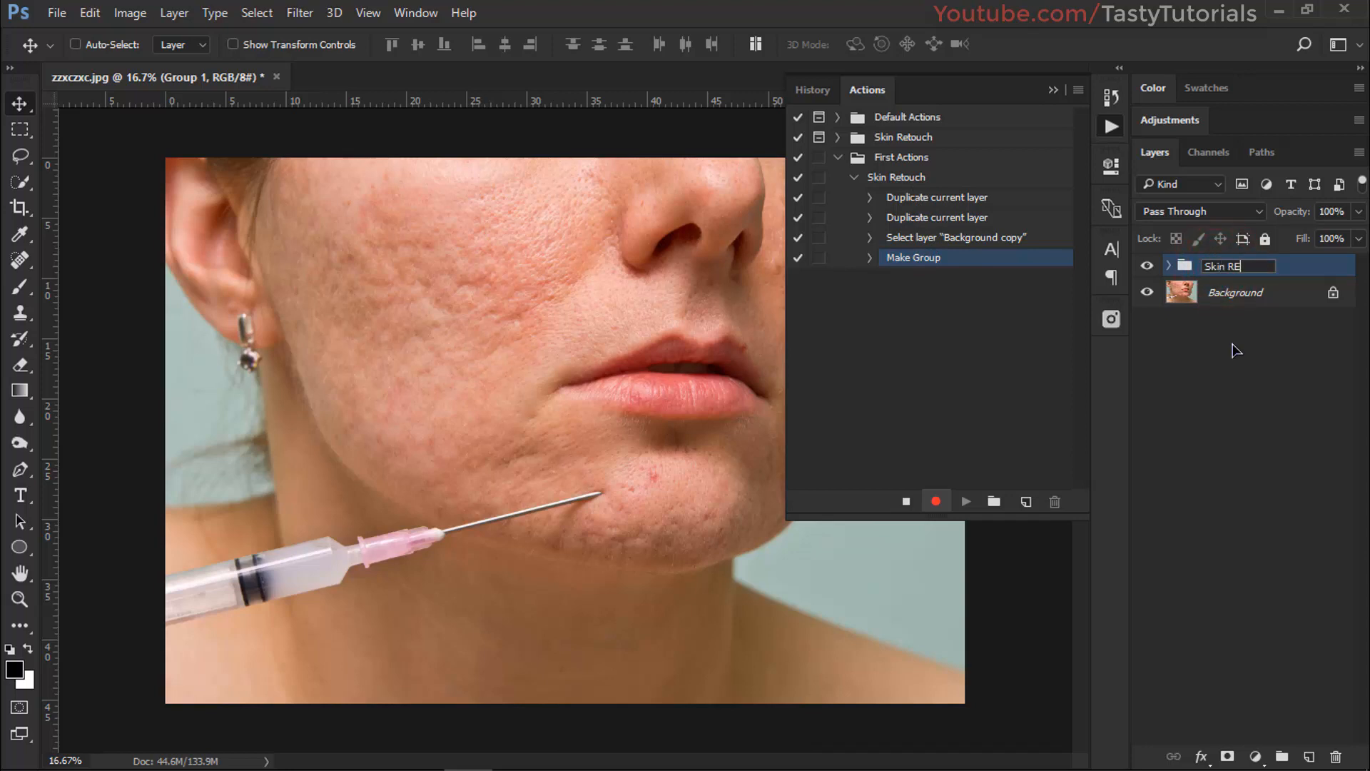
{"action": "type", "text": "h"}
{"action": "key", "text": "Return"}
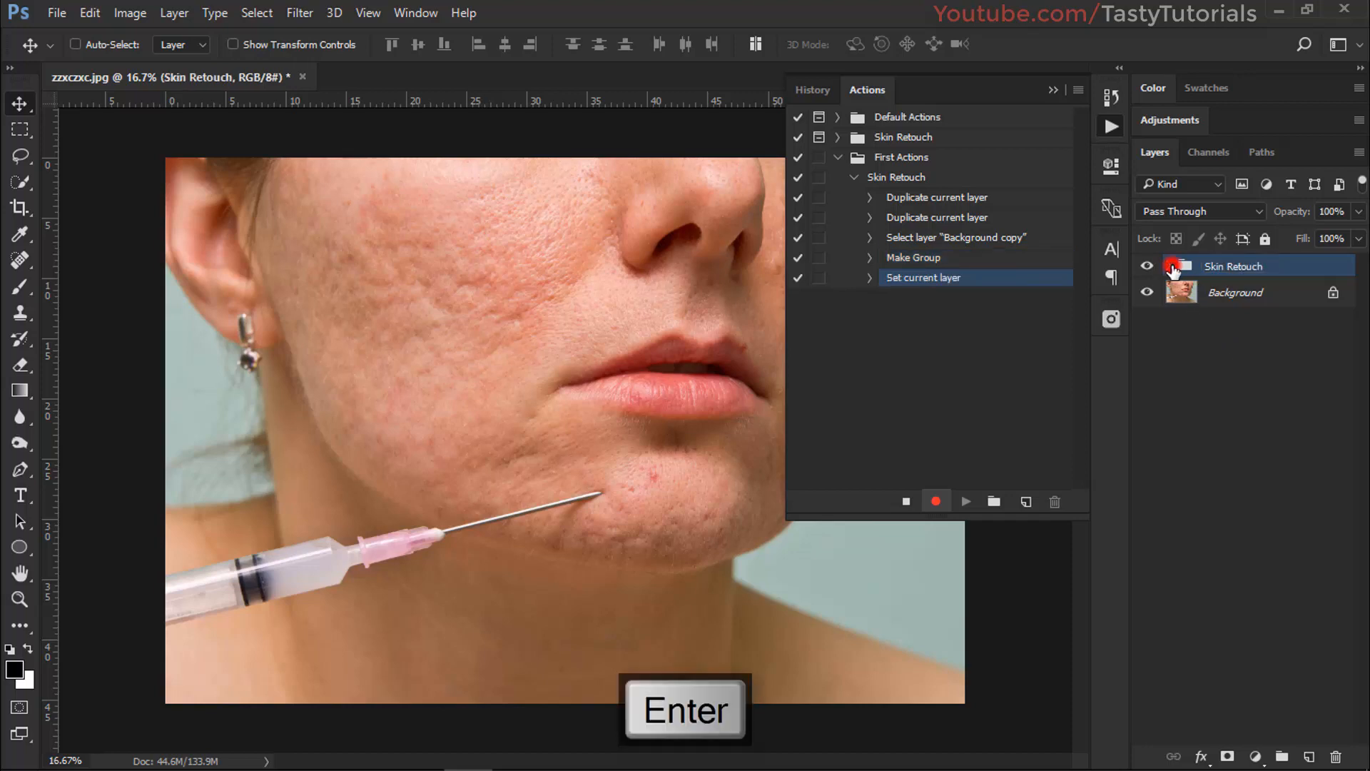
Step: Expand the Skin Retouch group and rename its Background copy 2 layer as Main
{"action": "left_click", "coordinate": [1167, 266]}
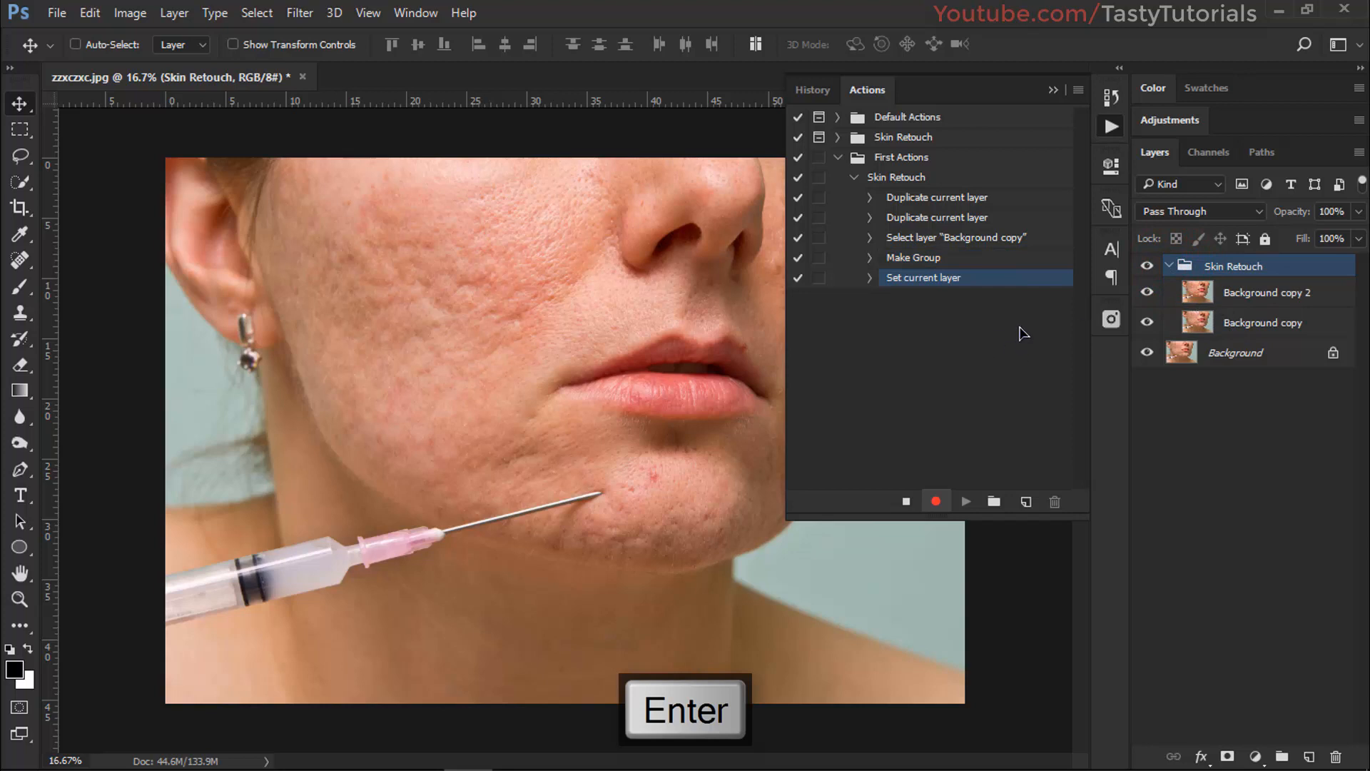
{"action": "left_click", "coordinate": [1259, 296]}
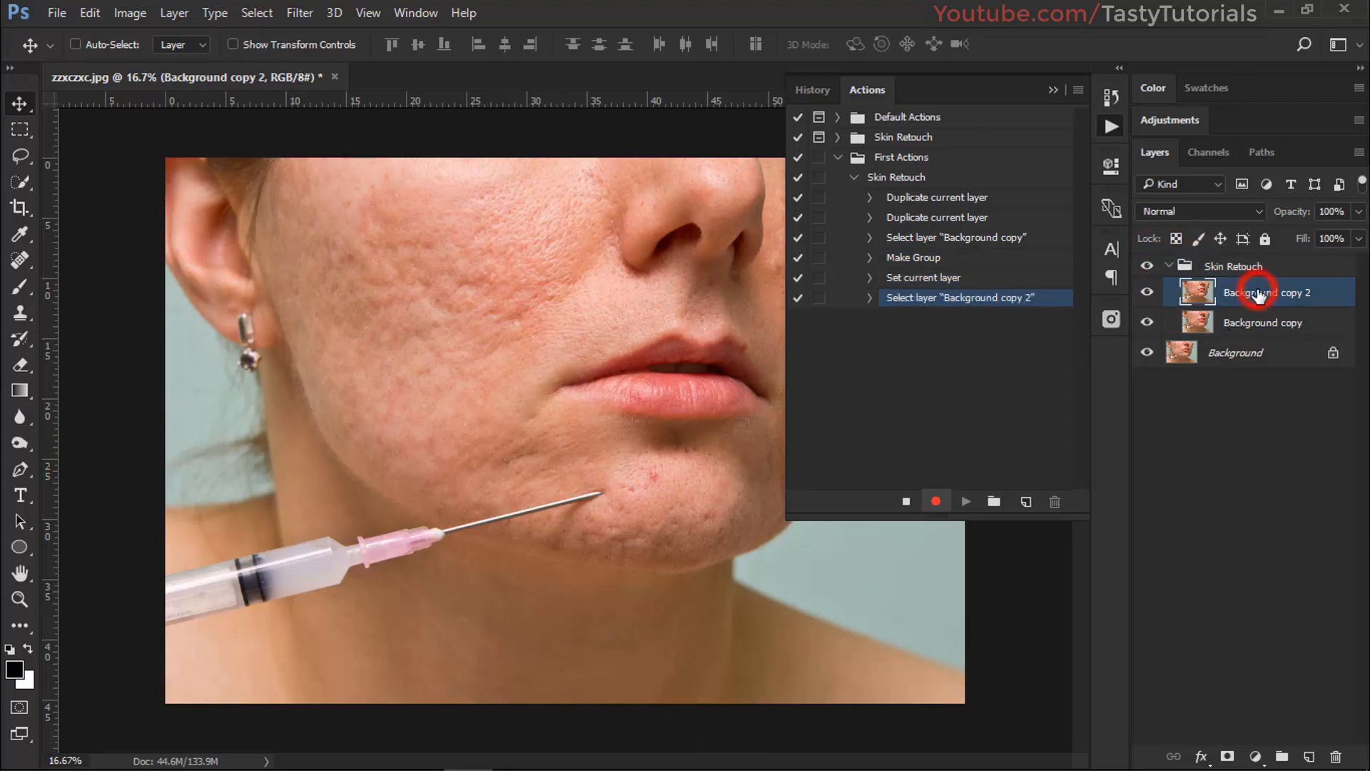
{"action": "double_click", "coordinate": [1260, 295]}
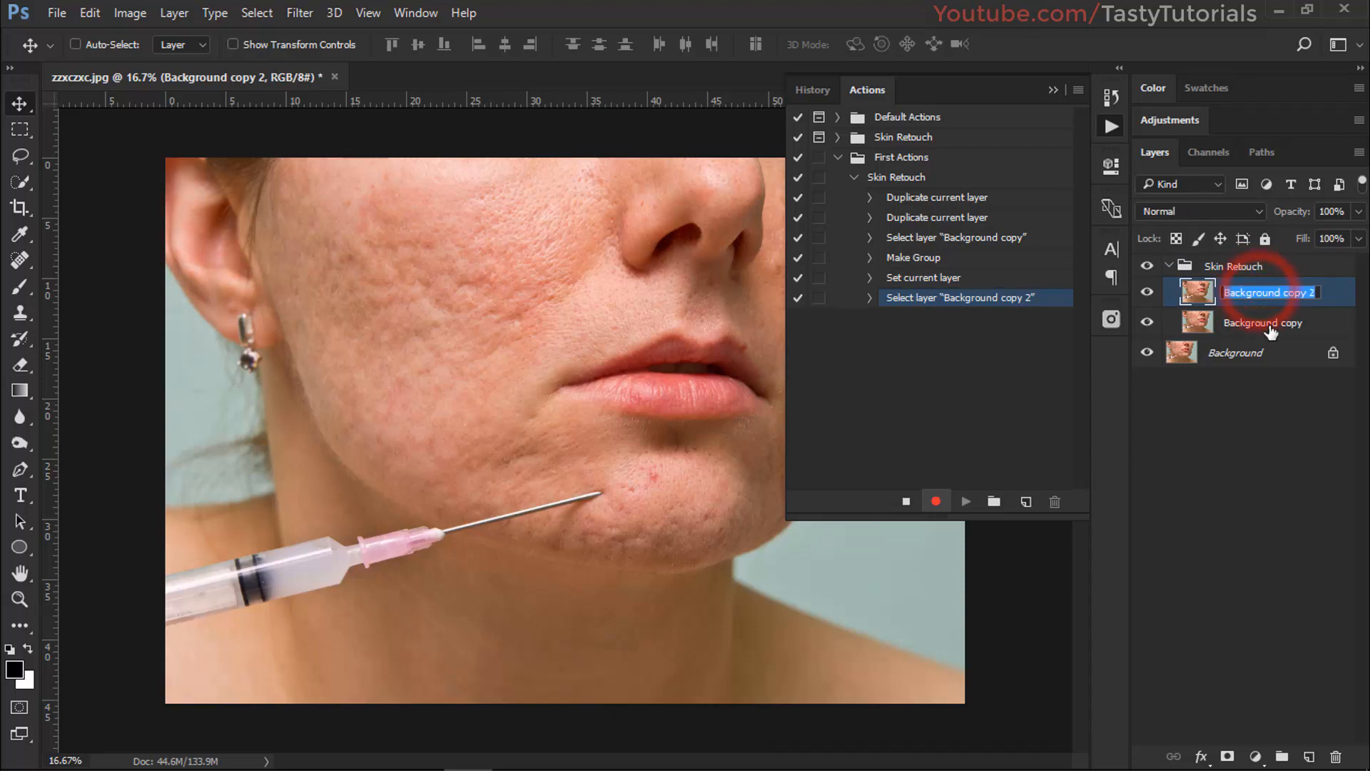
{"action": "type", "text": "Mai"}
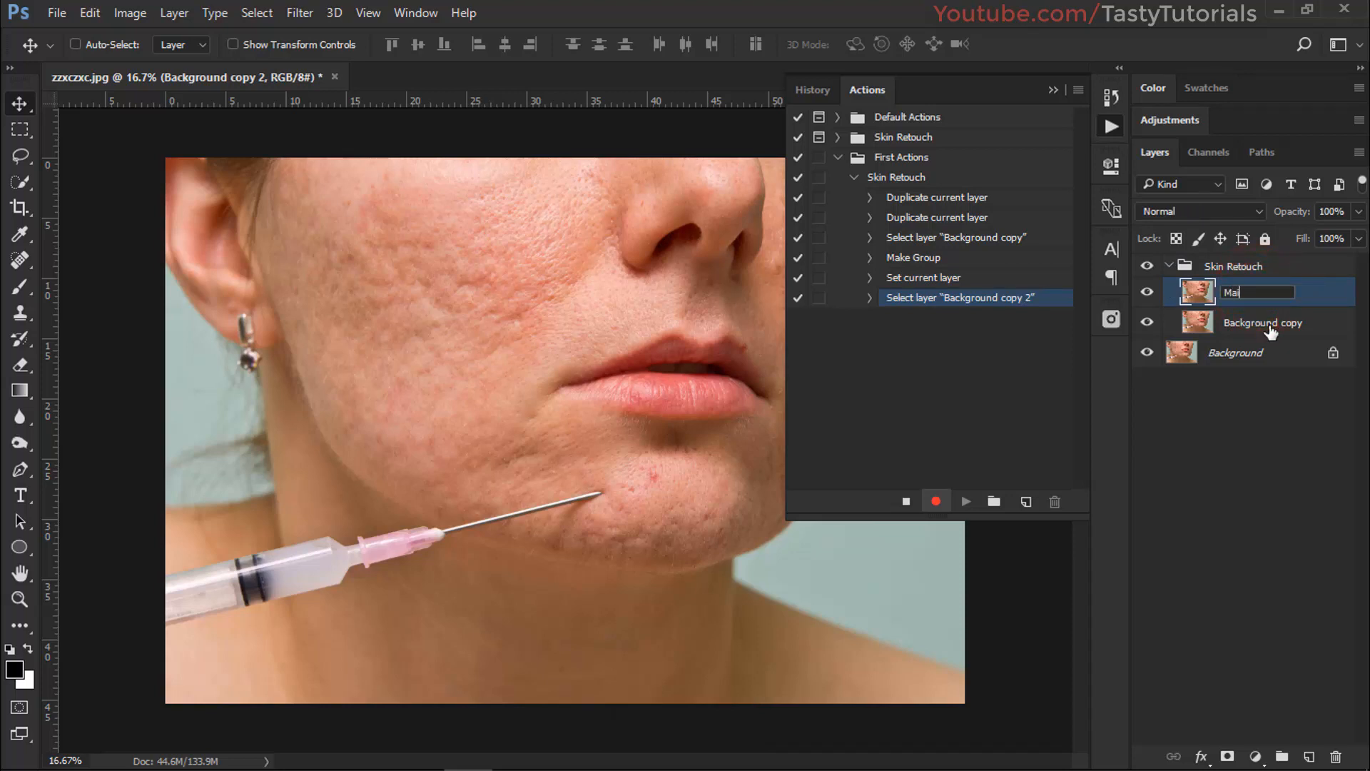
{"action": "type", "text": "n"}
{"action": "key", "text": "Return"}
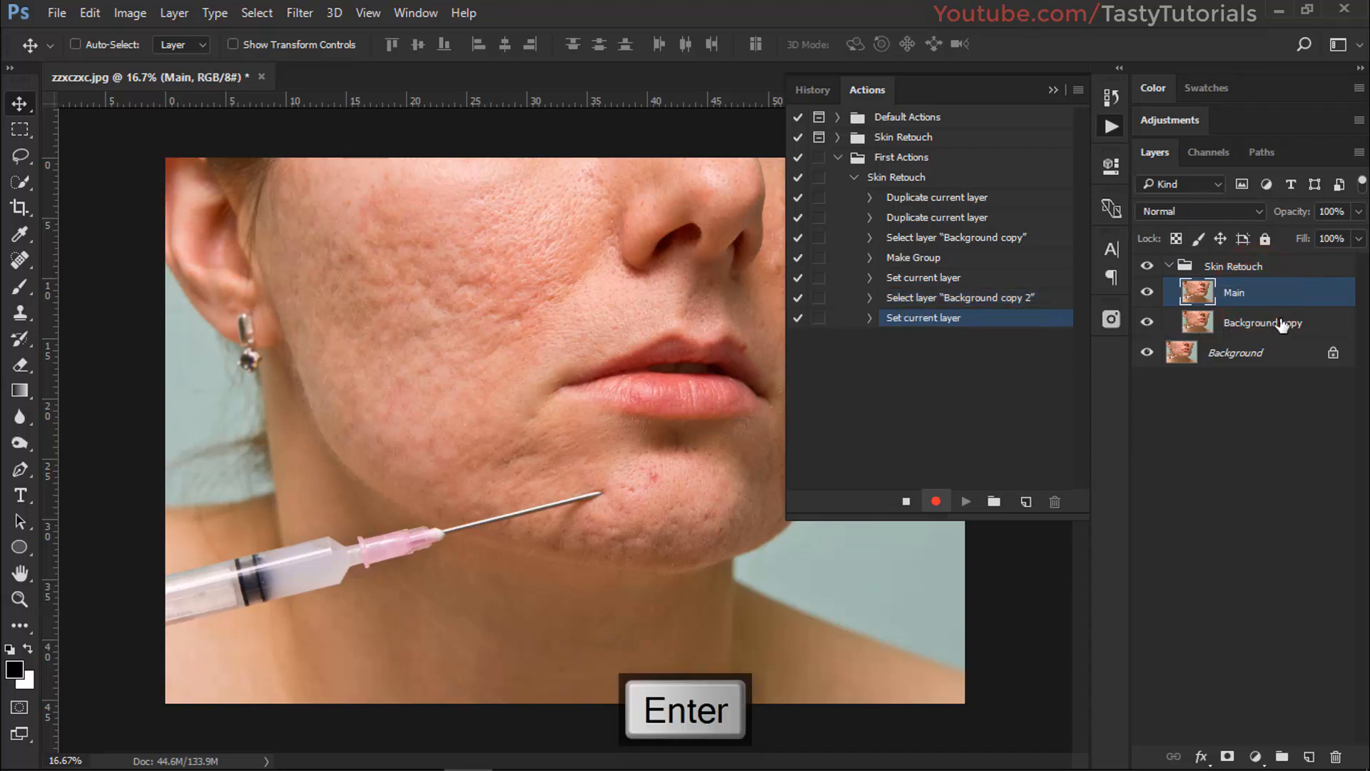
Step: Rename the Background copy layer as Retouch and hide the Main layer
{"action": "left_click", "coordinate": [1280, 325]}
{"action": "double_click", "coordinate": [1256, 325]}
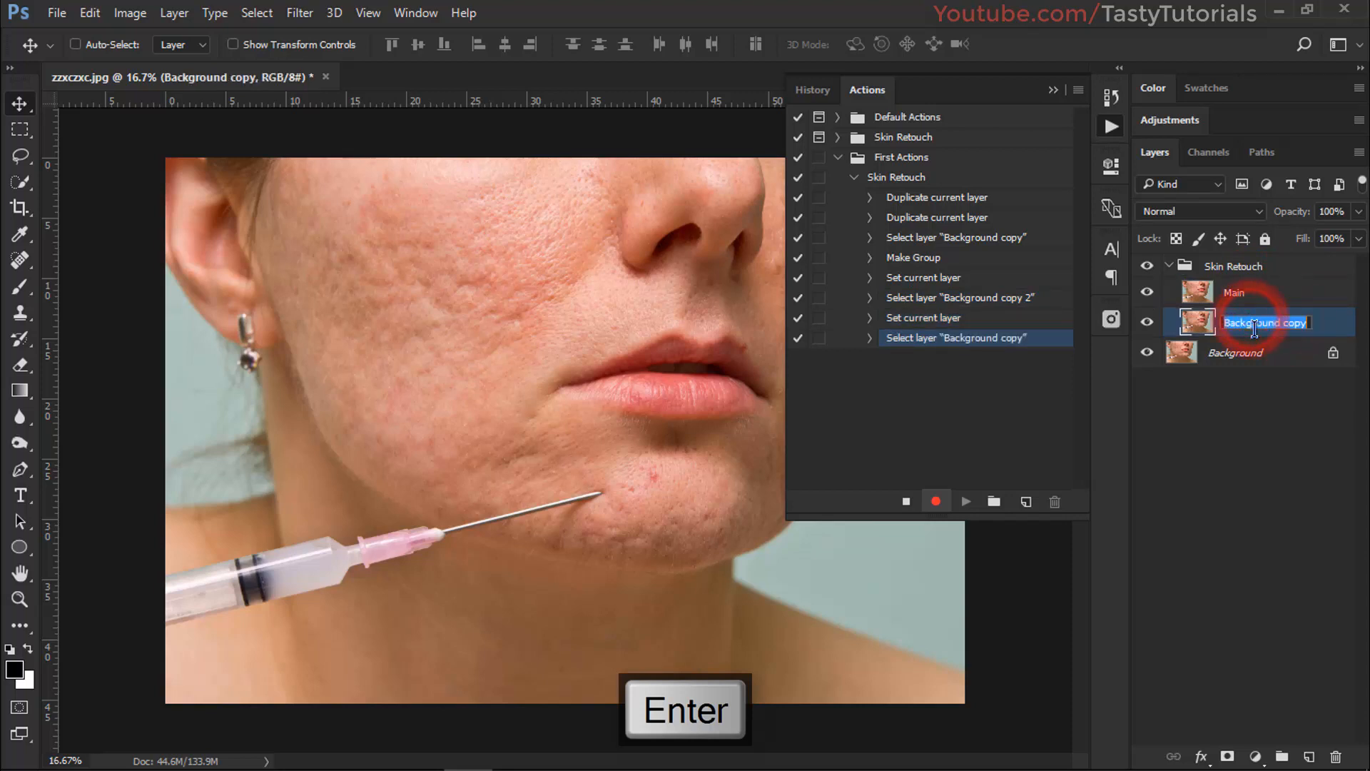
{"action": "type", "text": "Retouch"}
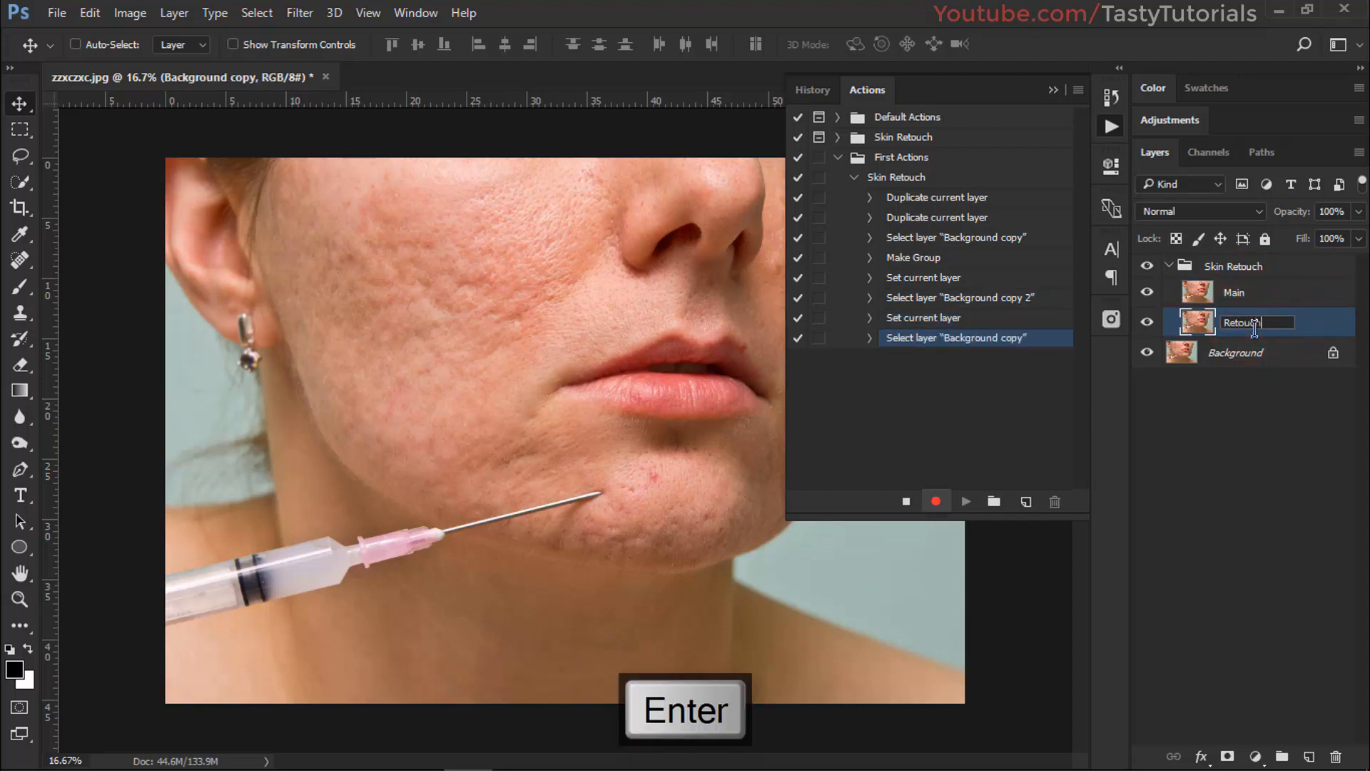
{"action": "key", "text": "Return"}
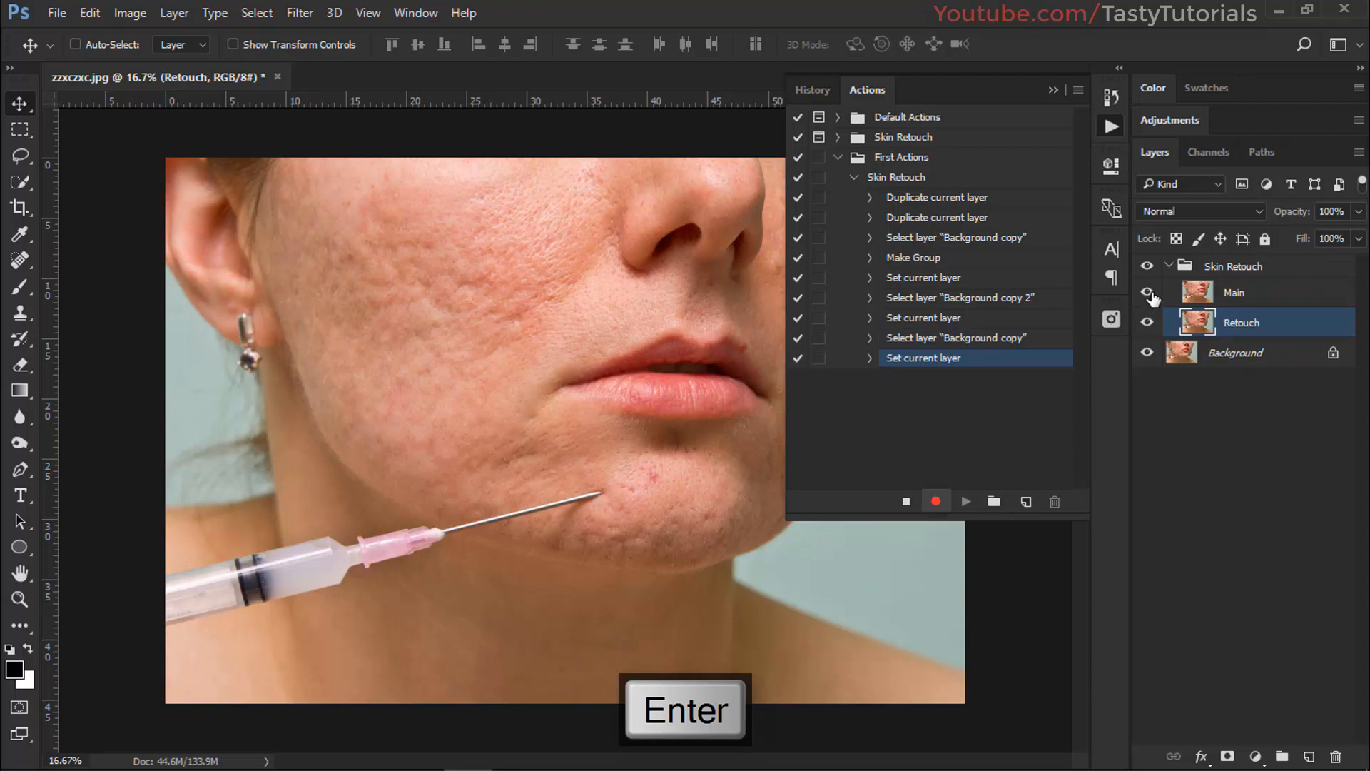
{"action": "left_click", "coordinate": [1148, 293]}
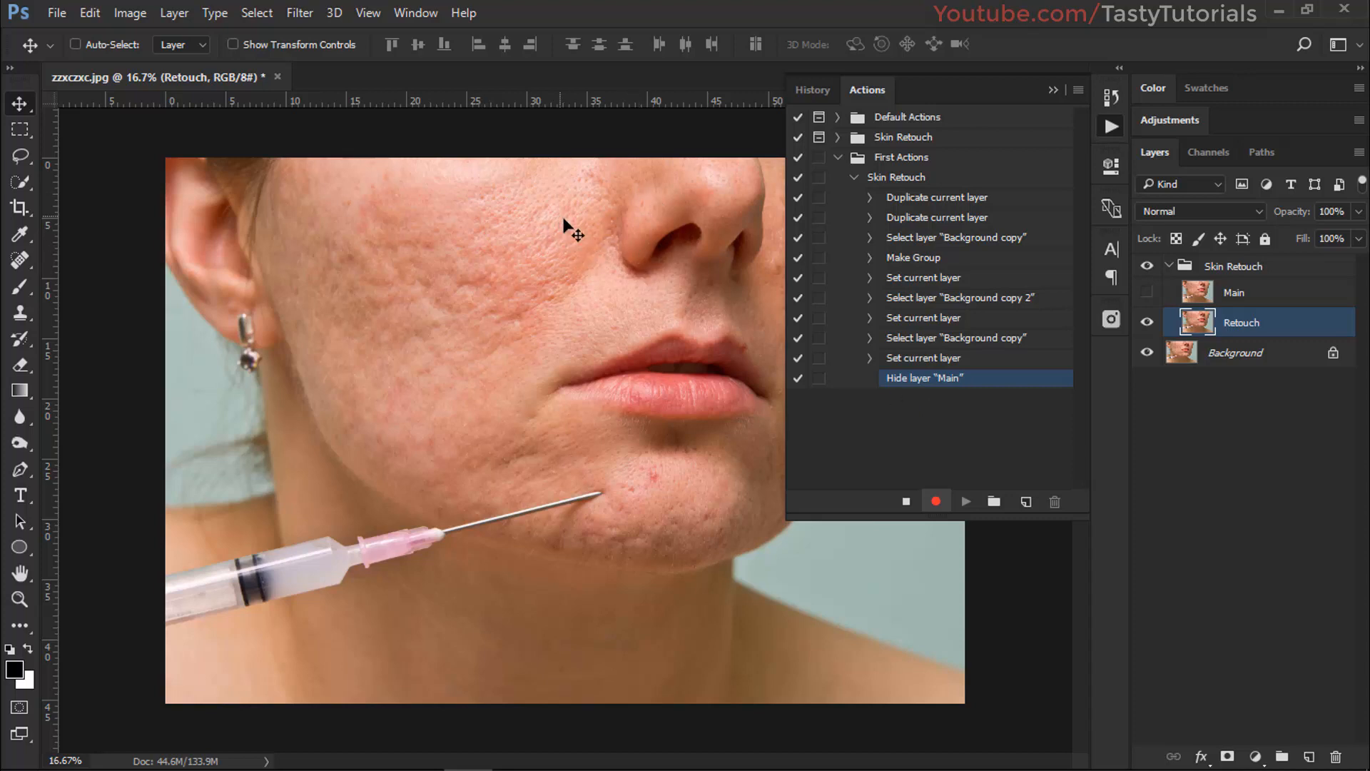
Step: Insert a stop with the message "Select the Amount Of Blure" and "Note: Do not Blure Too Much" on separate lines, allowing the action to continue
{"action": "left_click", "coordinate": [1076, 91]}
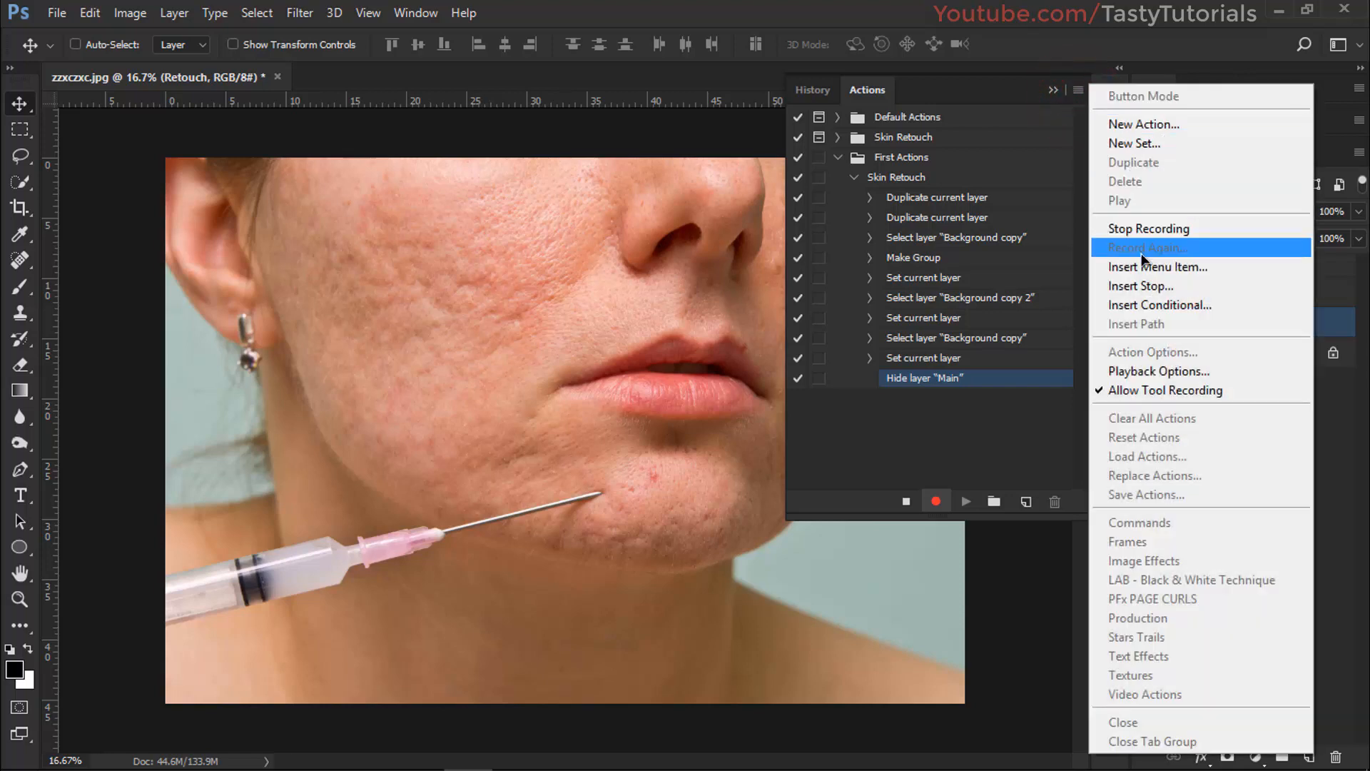
{"action": "left_click", "coordinate": [1142, 286]}
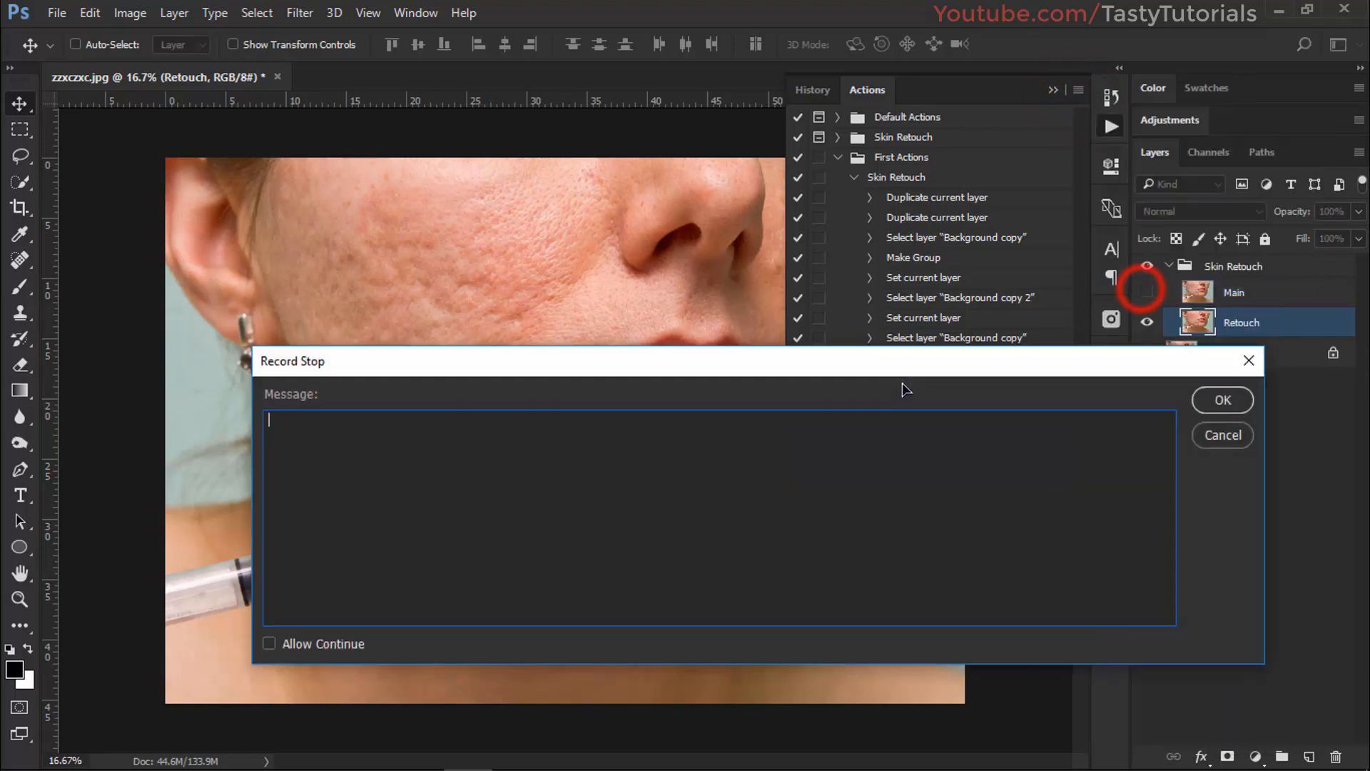
{"action": "left_click", "coordinate": [484, 361]}
{"action": "left_click", "coordinate": [484, 370]}
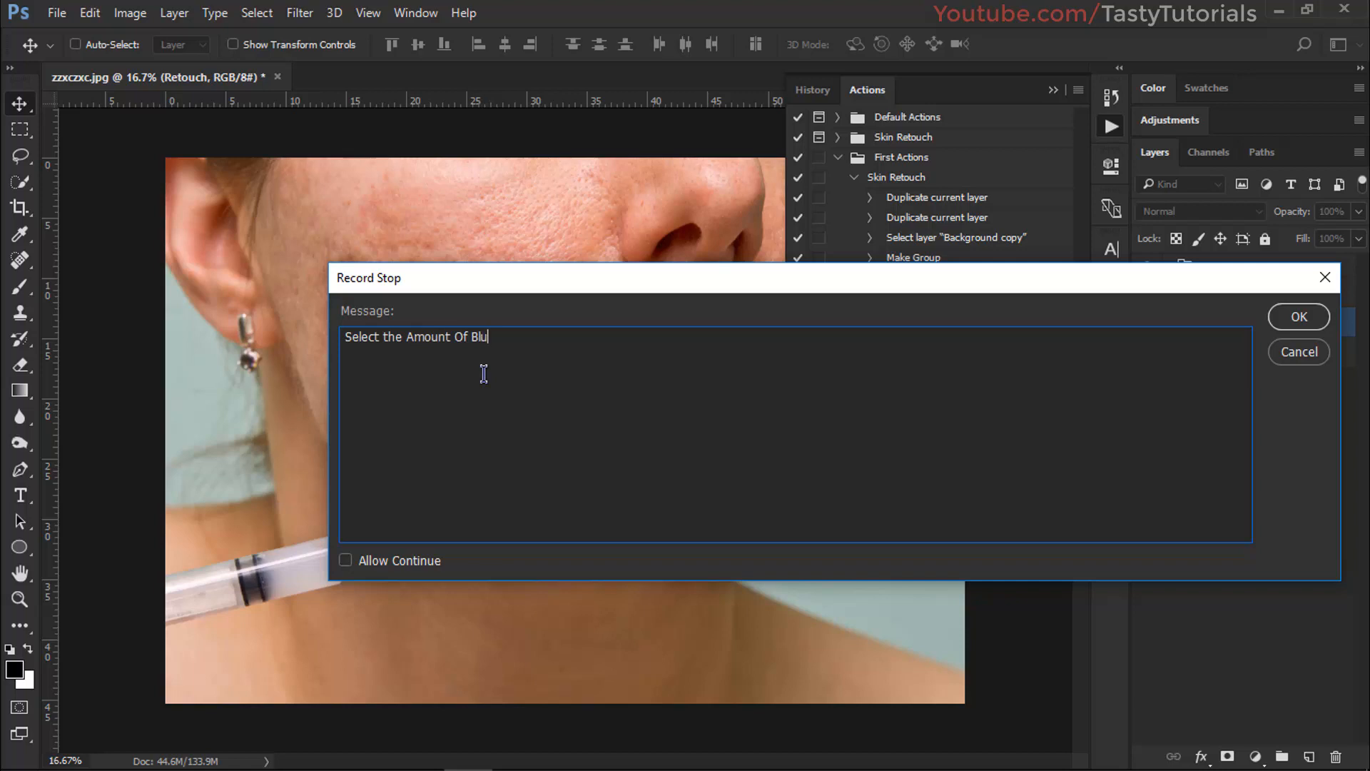
{"action": "key", "text": "Return"}
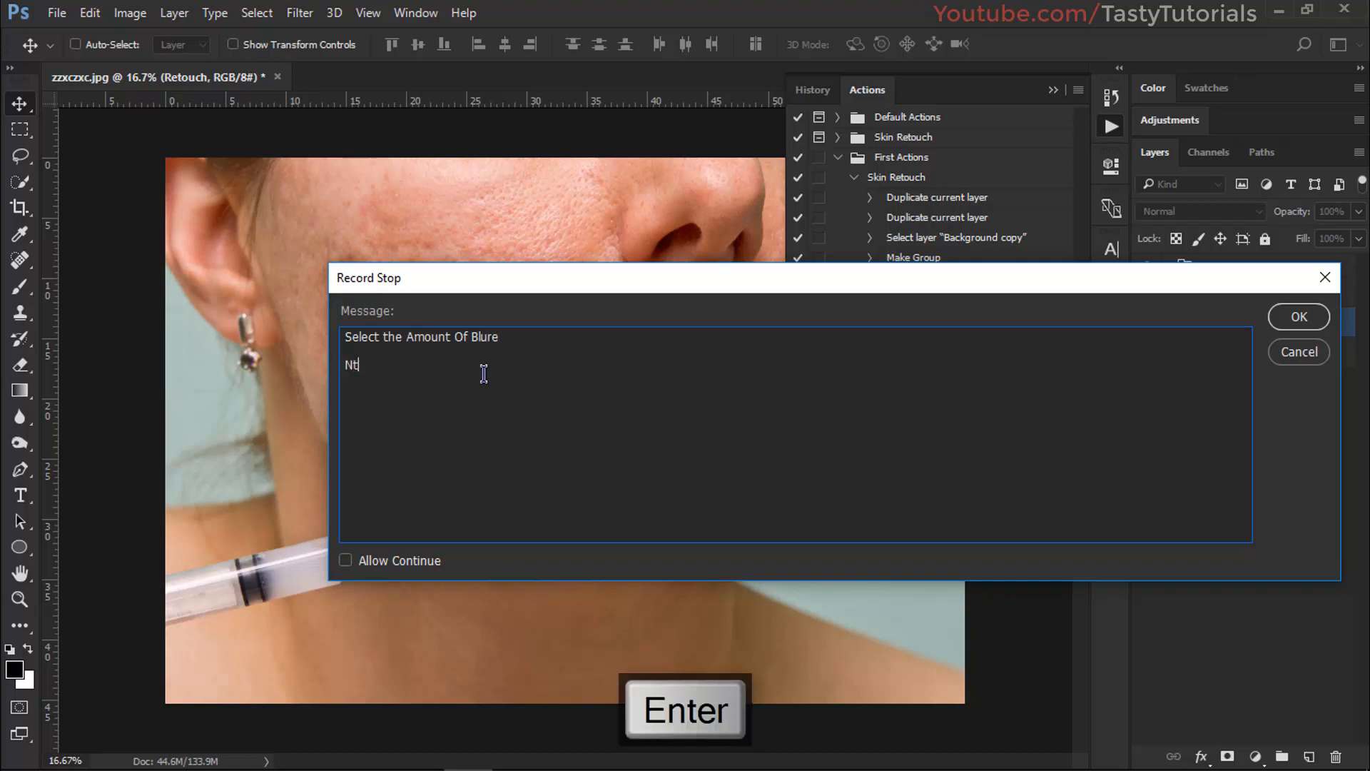
{"action": "type", "text": "Note: Do not Blure Too Much"}
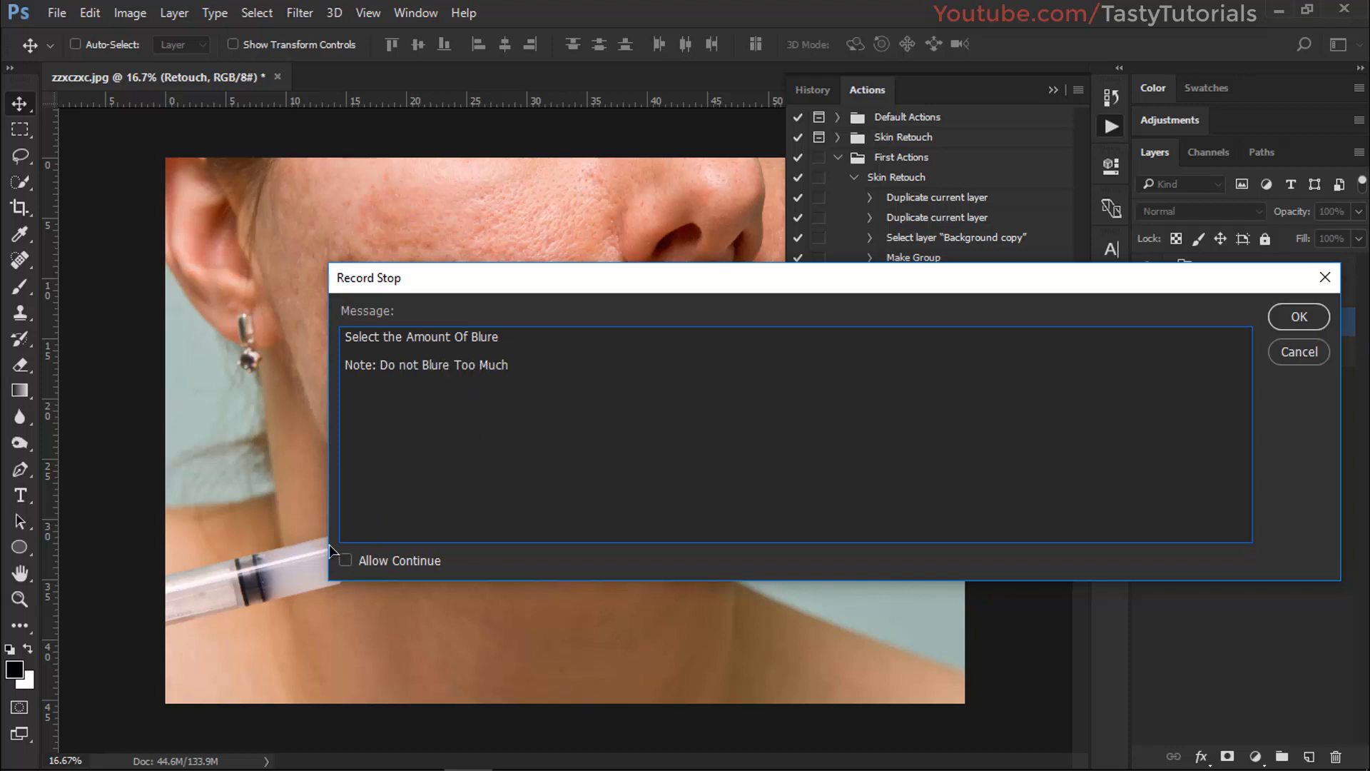
{"action": "left_click", "coordinate": [346, 561]}
{"action": "left_click", "coordinate": [1298, 317]}
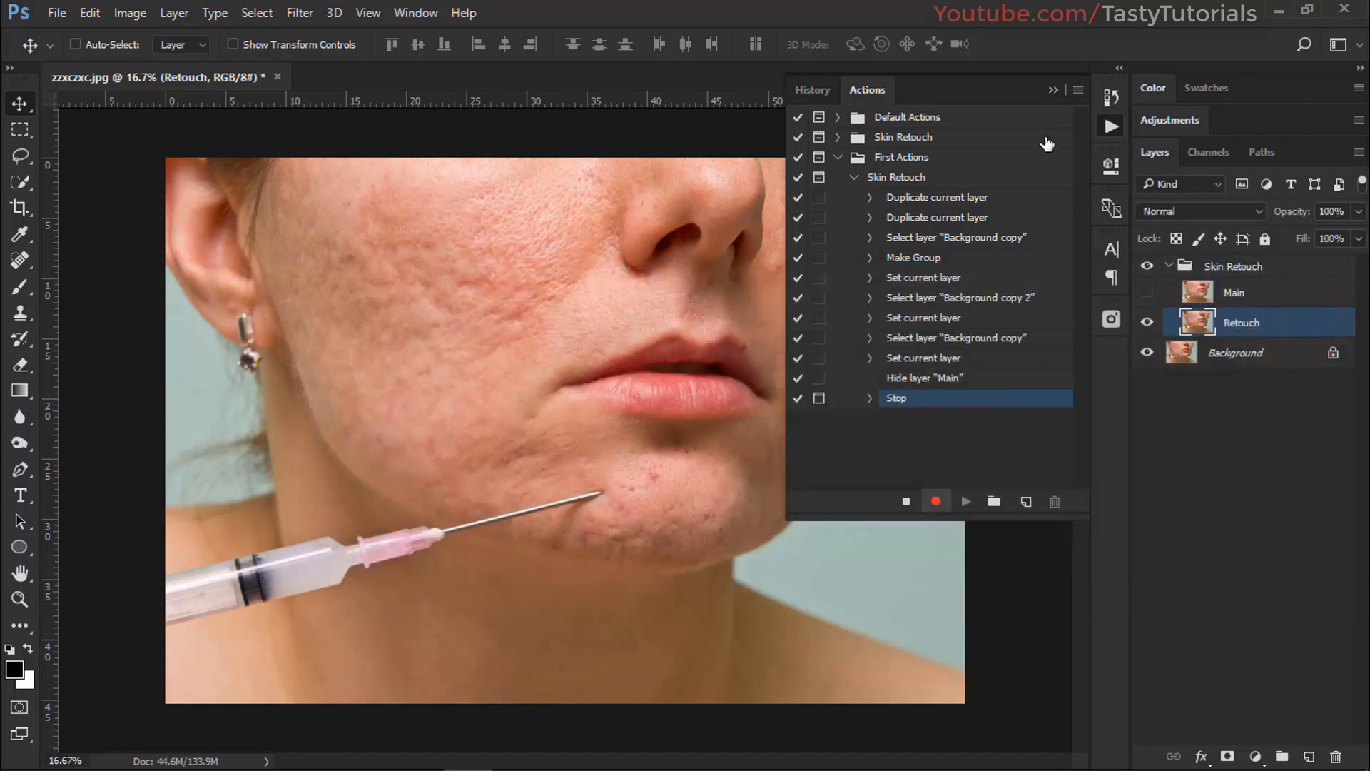
Step: Insert the Gaussian Blur filter as a menu item in the Skin Retouch action
{"action": "left_click", "coordinate": [1079, 90]}
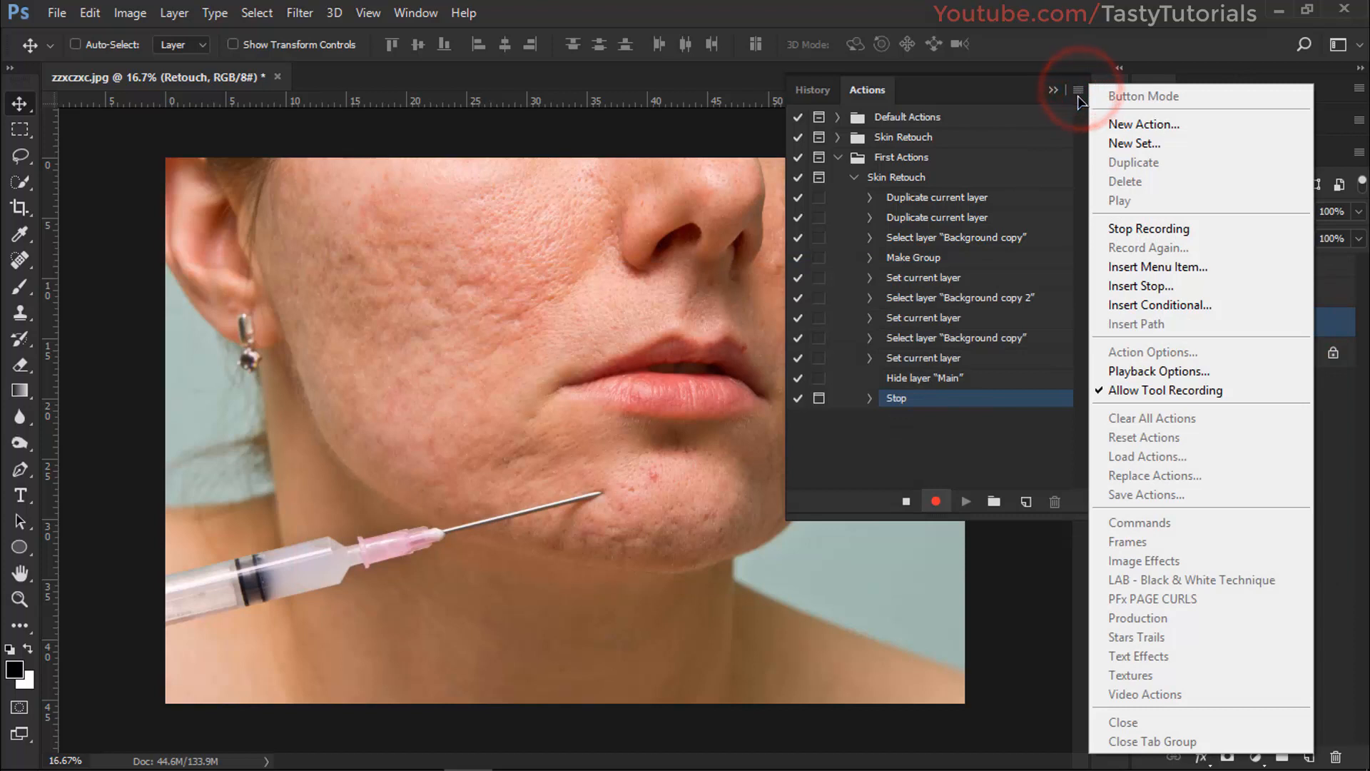
{"action": "left_click", "coordinate": [1167, 268]}
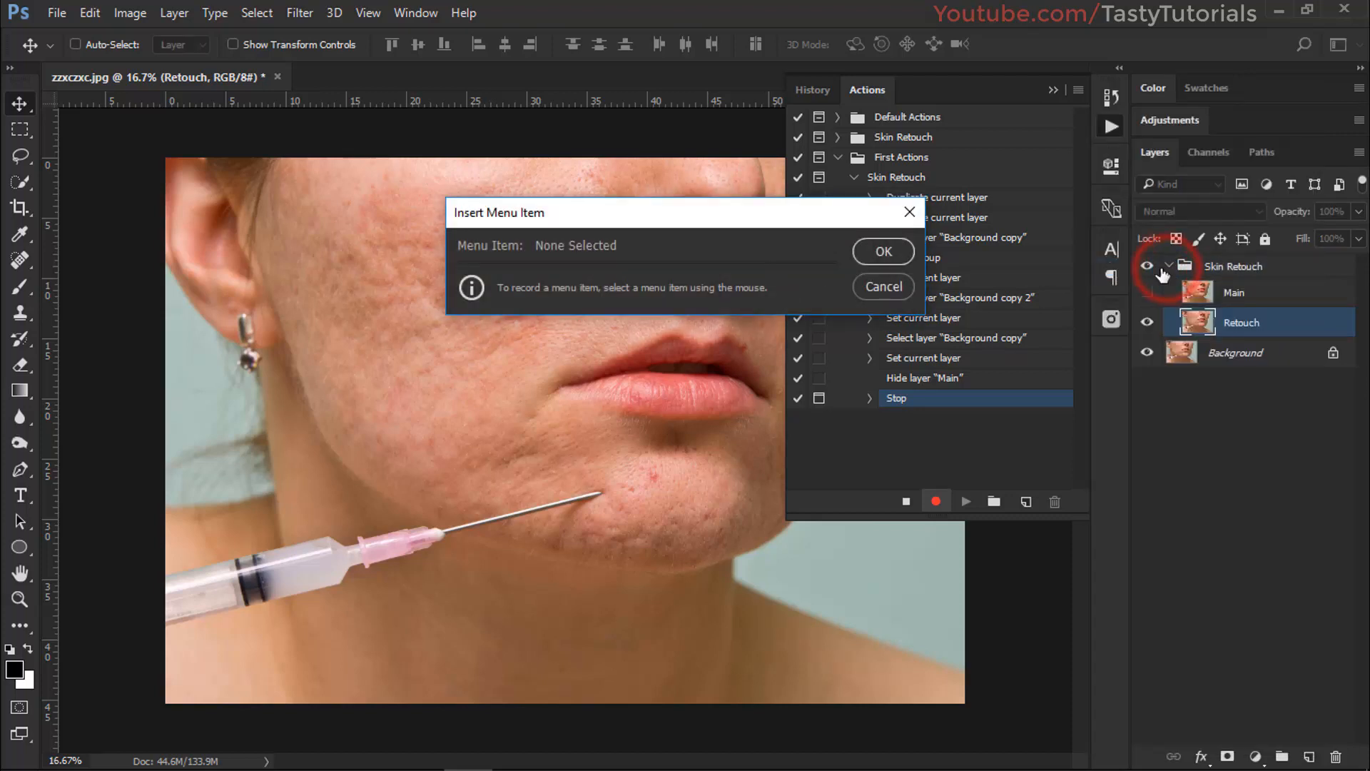
{"action": "left_click_drag", "start_coordinate": [602, 214], "coordinate": [670, 221]}
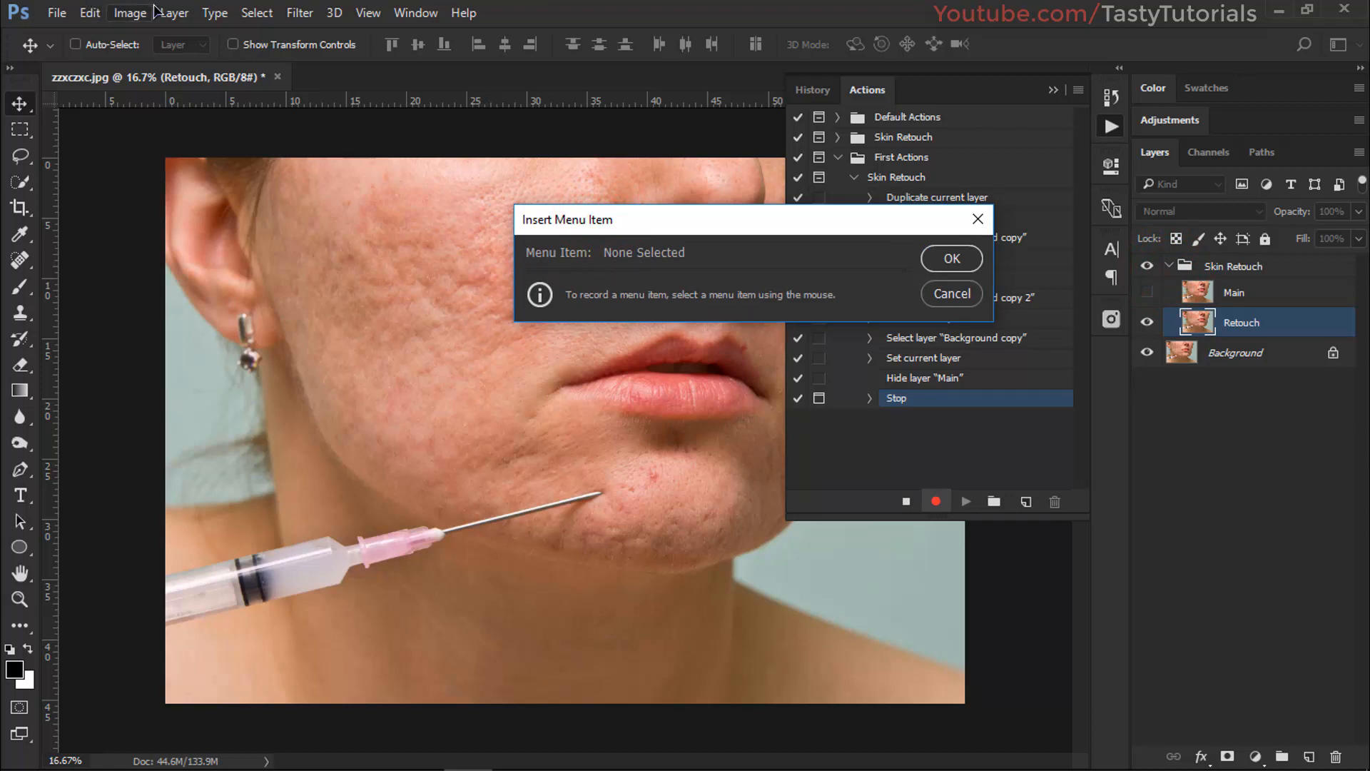
{"action": "left_click", "coordinate": [297, 13]}
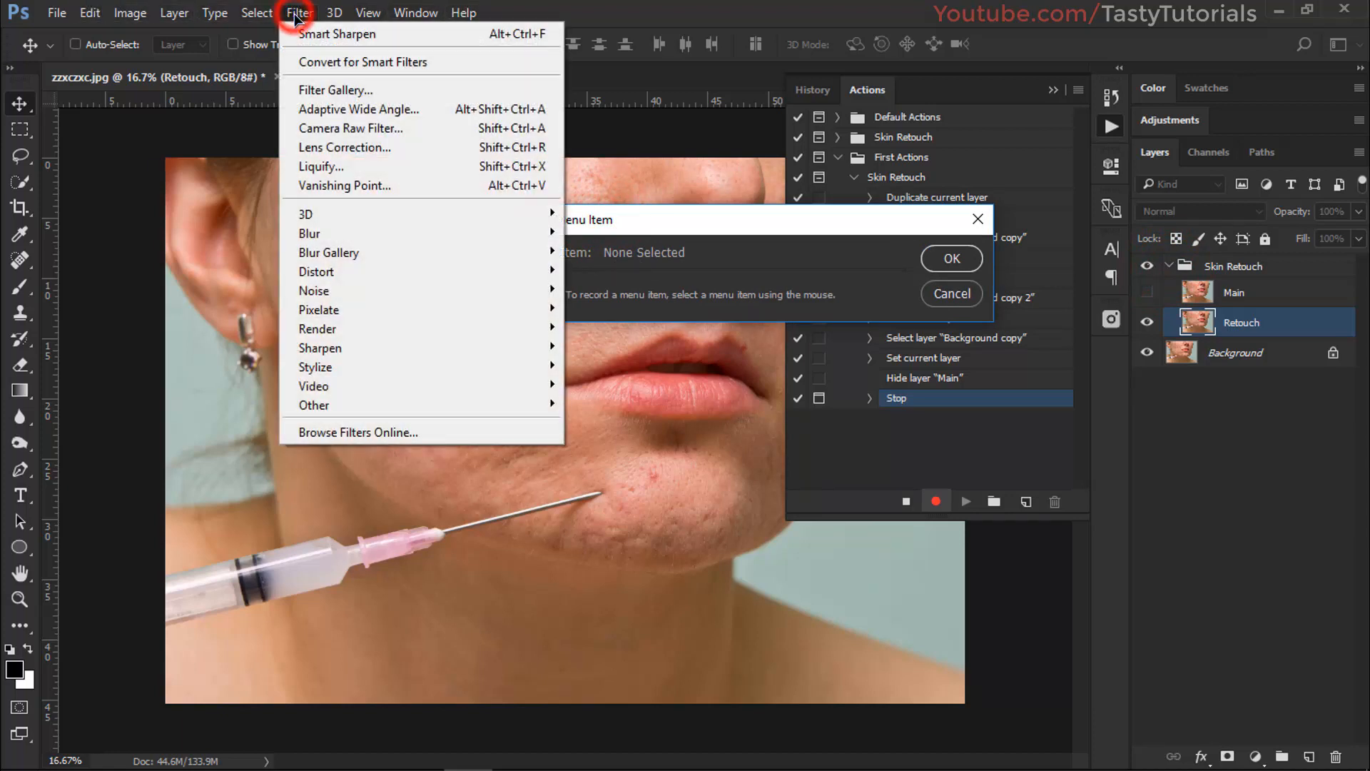
{"action": "left_click", "coordinate": [314, 234]}
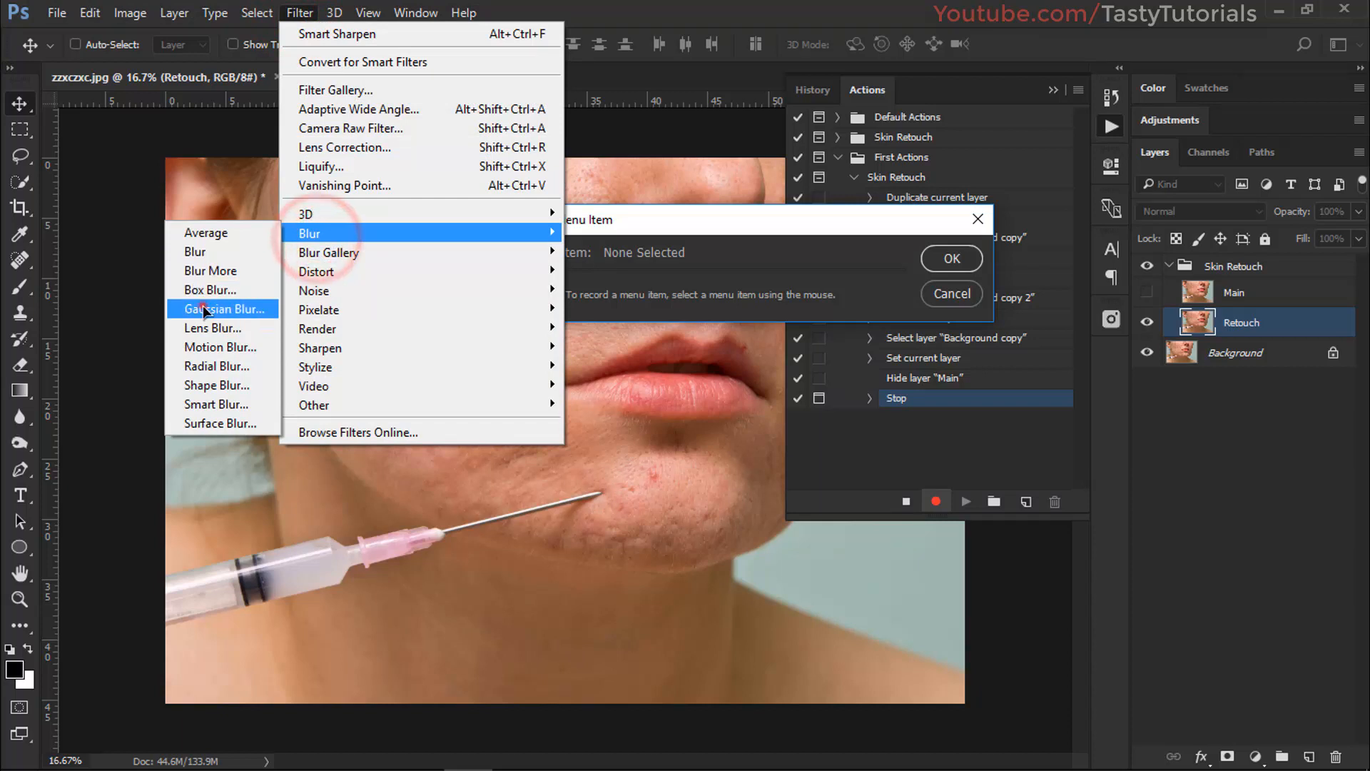
{"action": "left_click", "coordinate": [203, 307]}
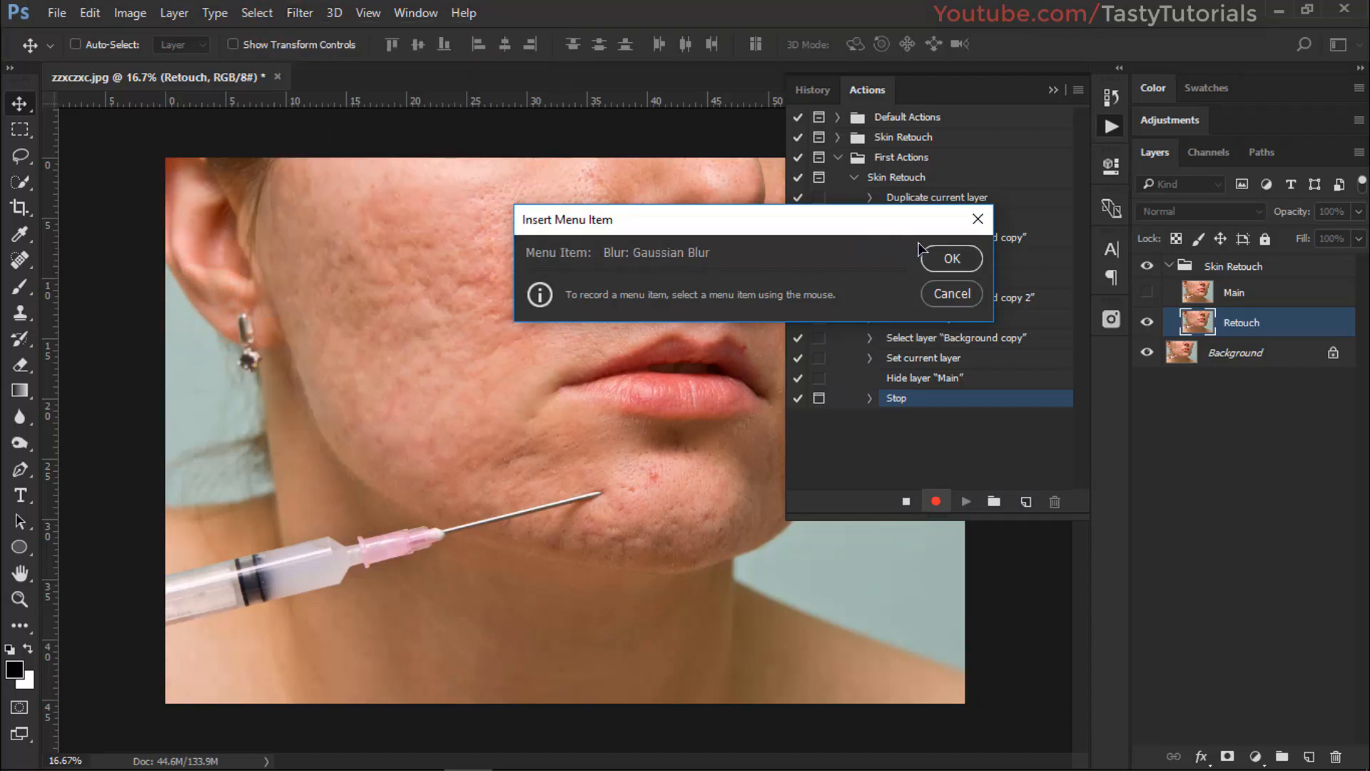
{"action": "left_click", "coordinate": [952, 259]}
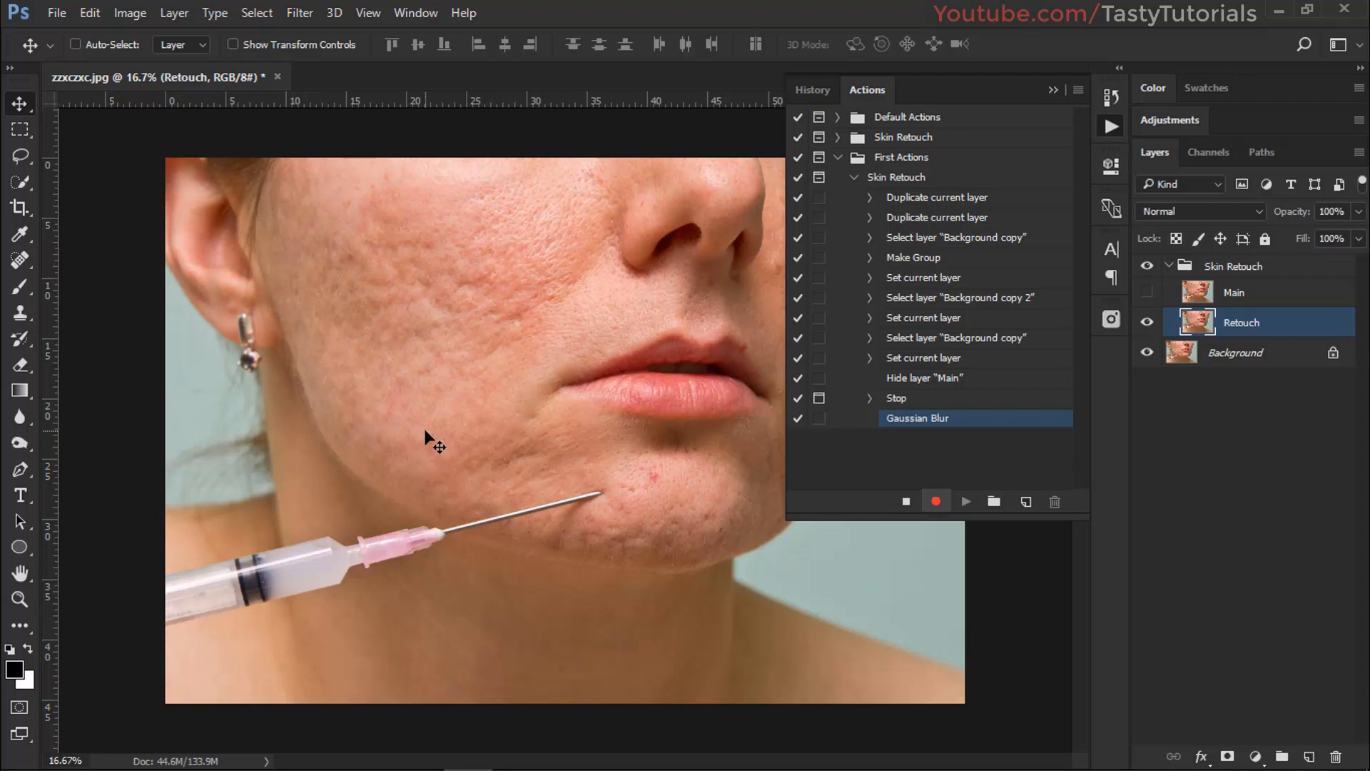
Step: Stop recording the action and apply a Gaussian Blur with a radius of 8 pixels to the Retouch layer
{"action": "left_click", "coordinate": [908, 502]}
{"action": "left_click", "coordinate": [299, 12]}
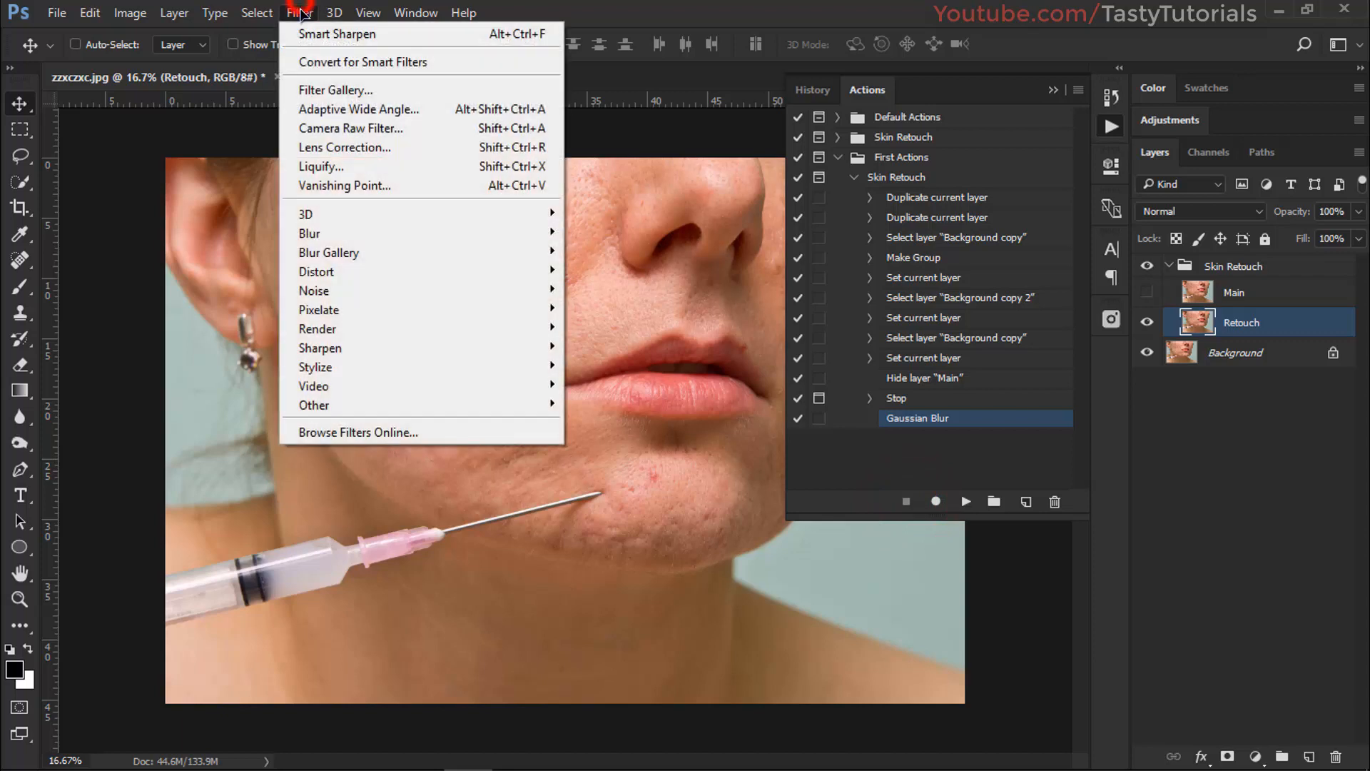
{"action": "left_click", "coordinate": [327, 234]}
{"action": "left_click", "coordinate": [205, 306]}
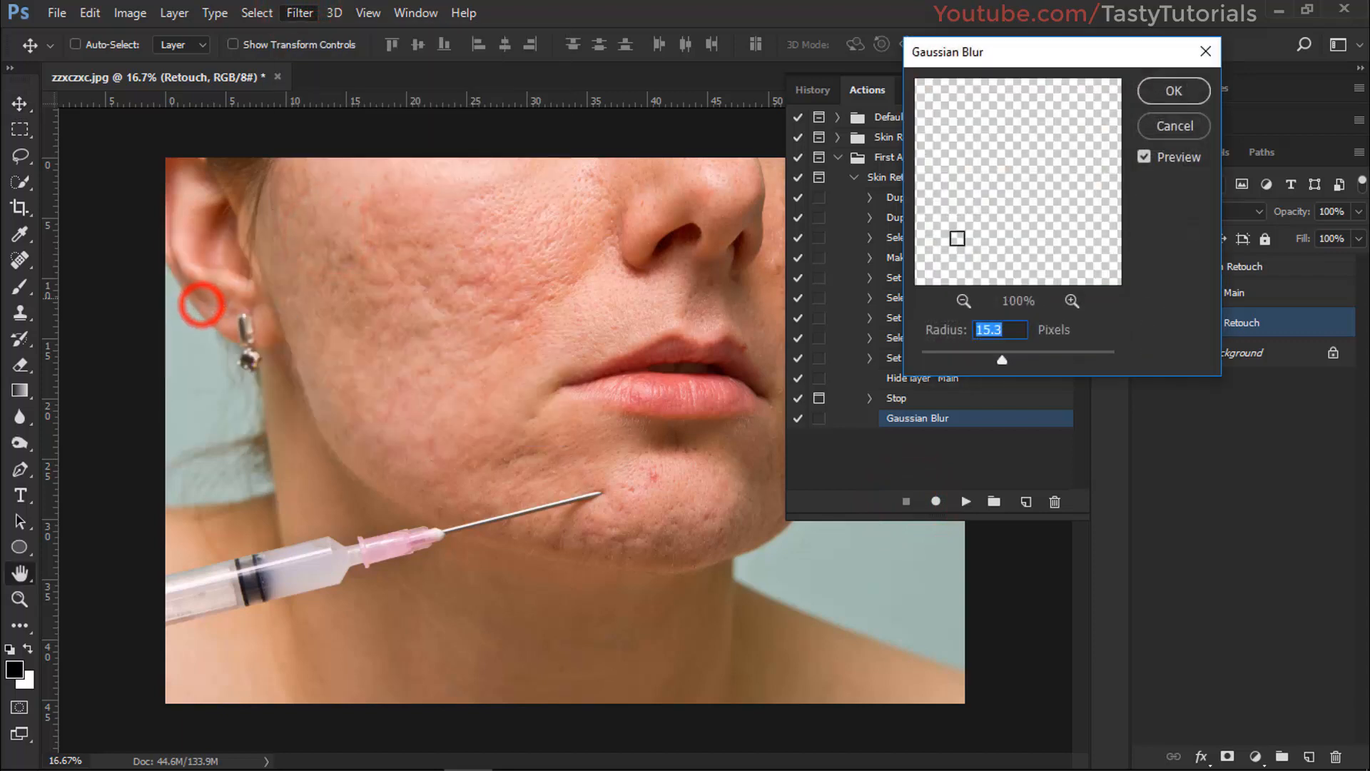
{"action": "left_click_drag", "start_coordinate": [1010, 54], "coordinate": [992, 53]}
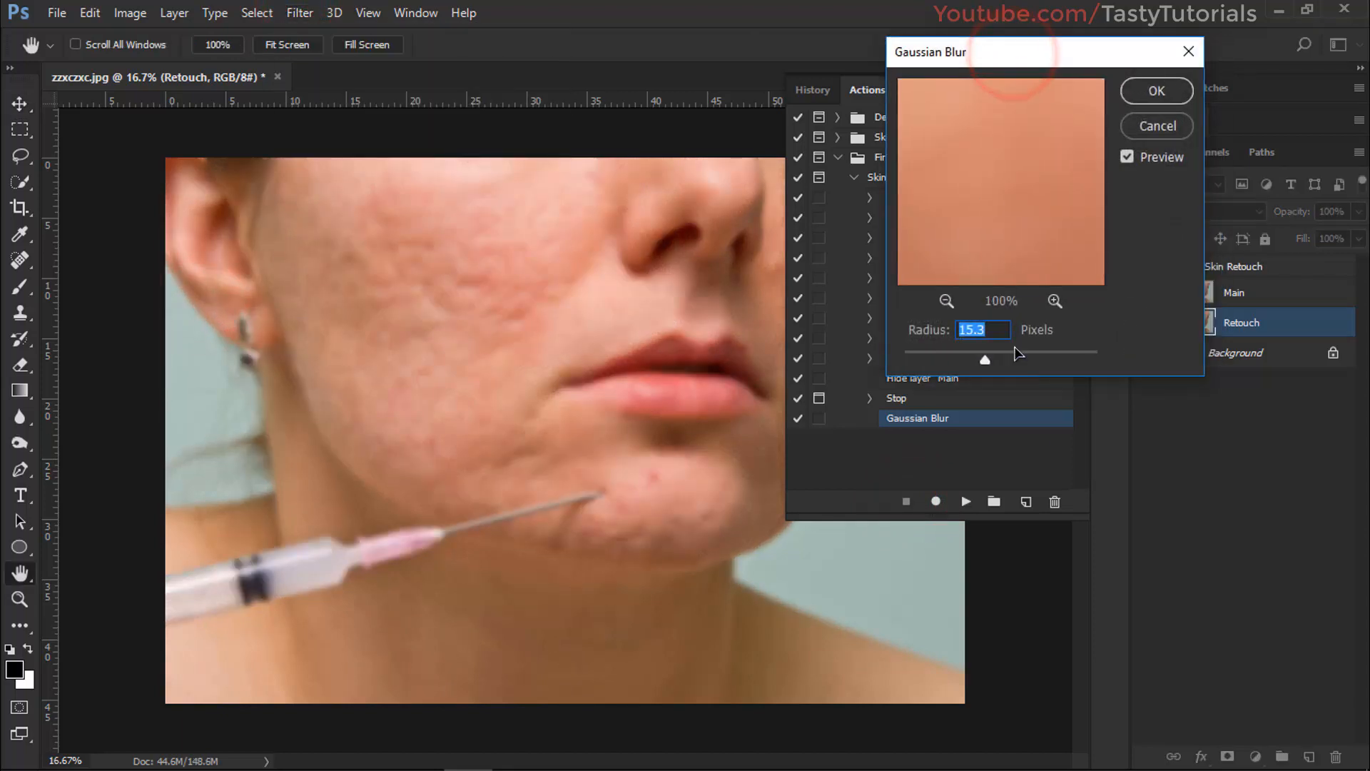
{"action": "type", "text": "8"}
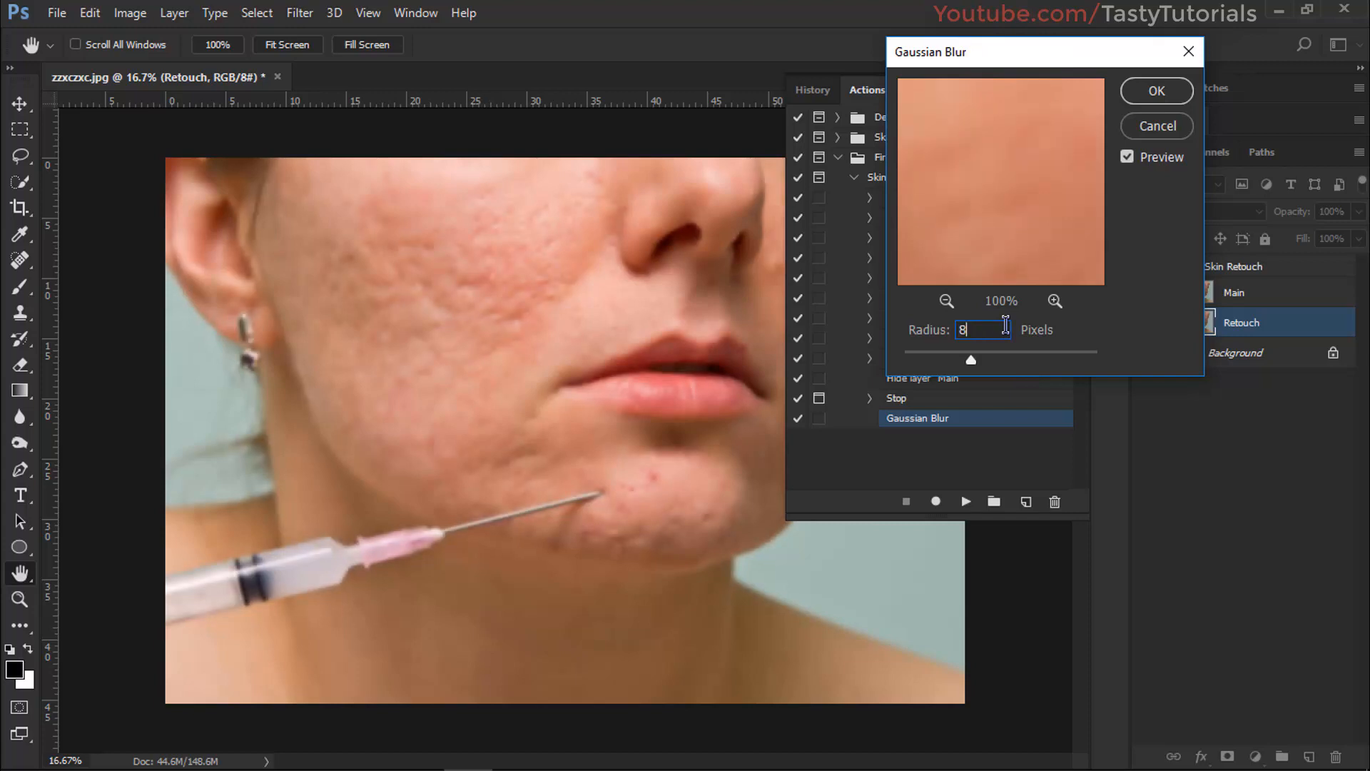
{"action": "left_click", "coordinate": [1156, 91]}
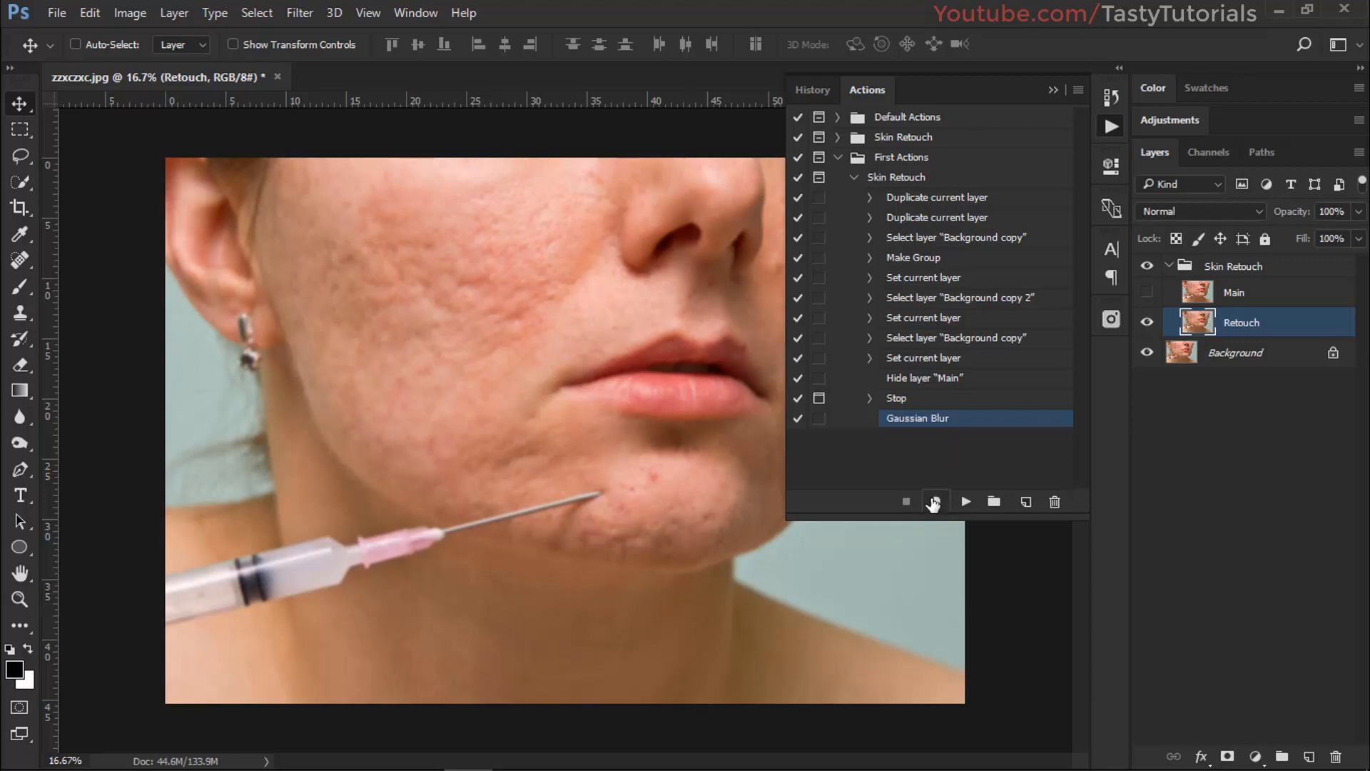
Step: Undo the Gaussian Blur on the Retouch layer with recording stopped and resume recording the Skin Retouch action
{"action": "left_click", "coordinate": [935, 501]}
{"action": "key", "text": "ctrl"}
{"action": "left_click", "coordinate": [906, 501]}
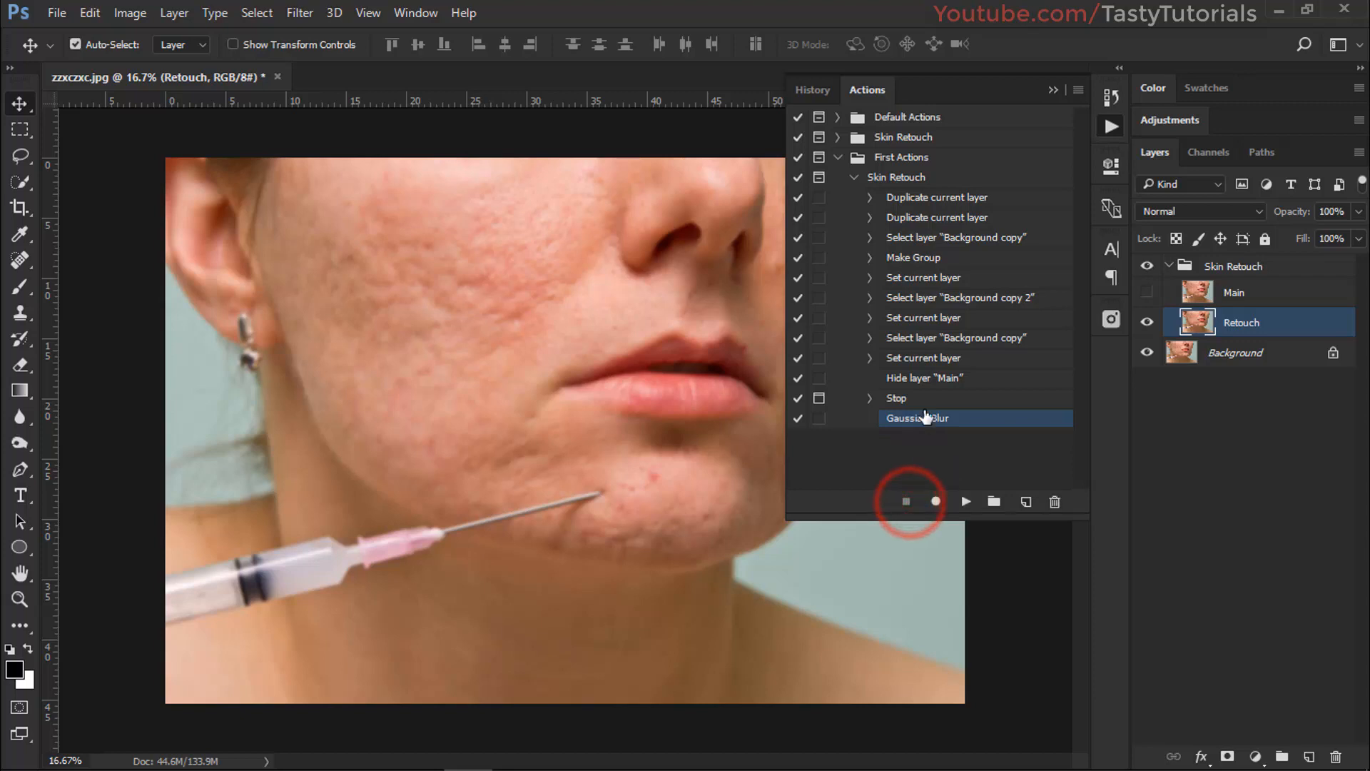
{"action": "key", "text": "ctrl+alt+z"}
{"action": "key", "text": "ctrl"}
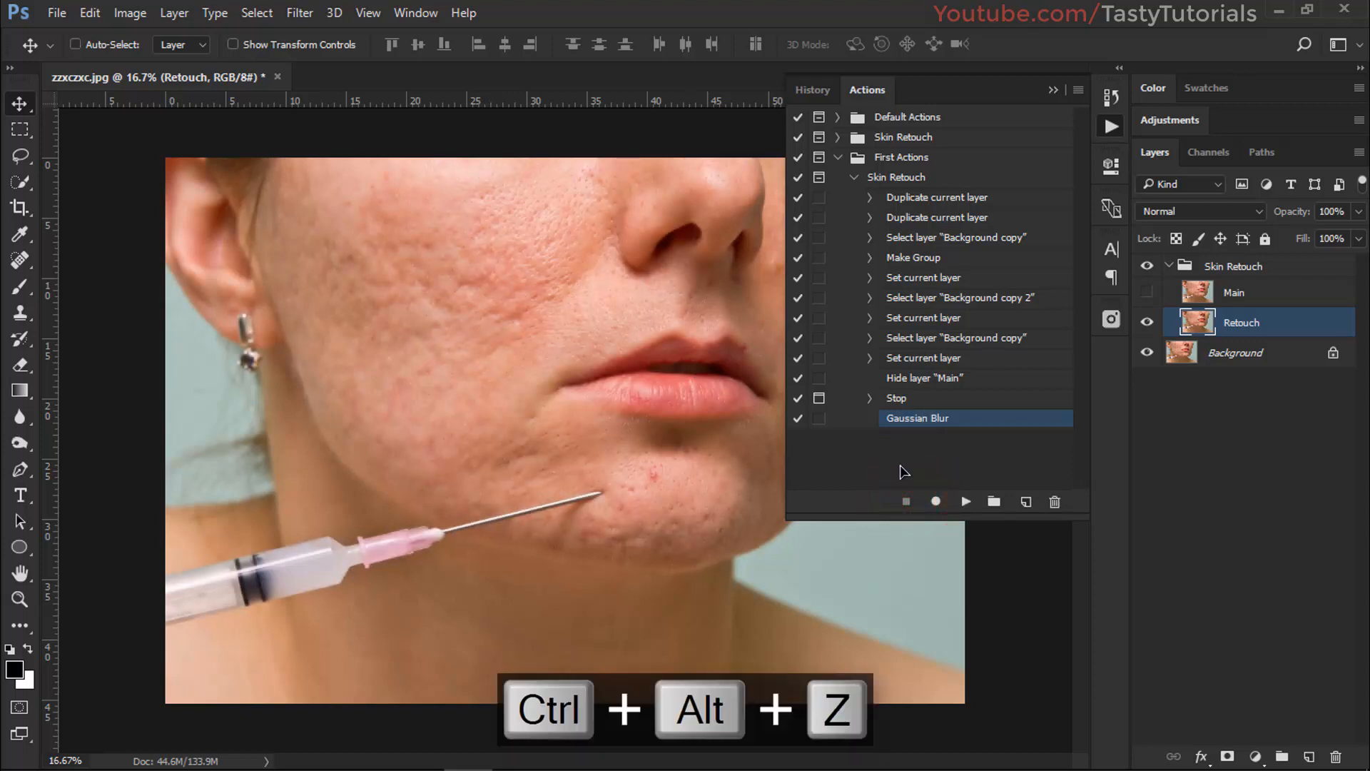
{"action": "left_click", "coordinate": [932, 502]}
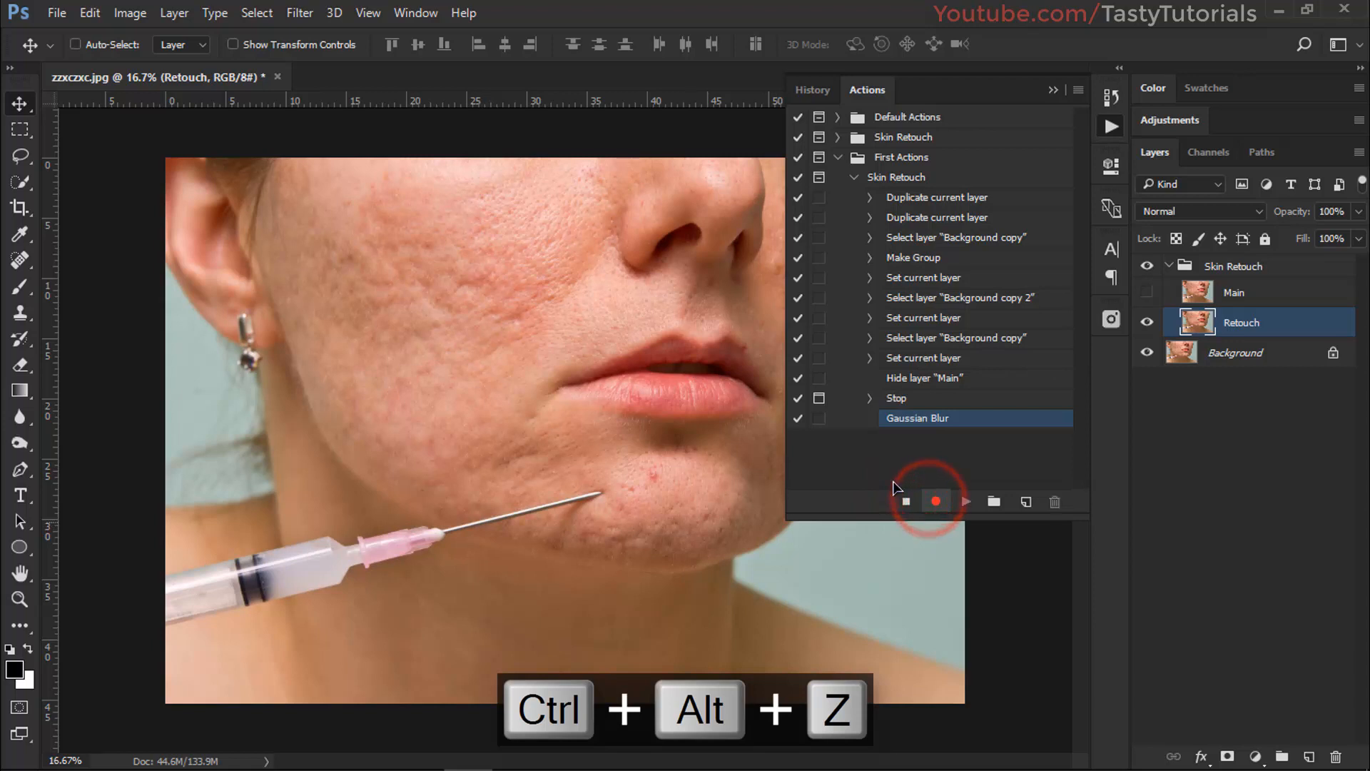
Step: Stop recording and play the Skin Retouch action from its stop message, applying a Gaussian Blur of 8 pixels to the Retouch layer
{"action": "left_click", "coordinate": [900, 398]}
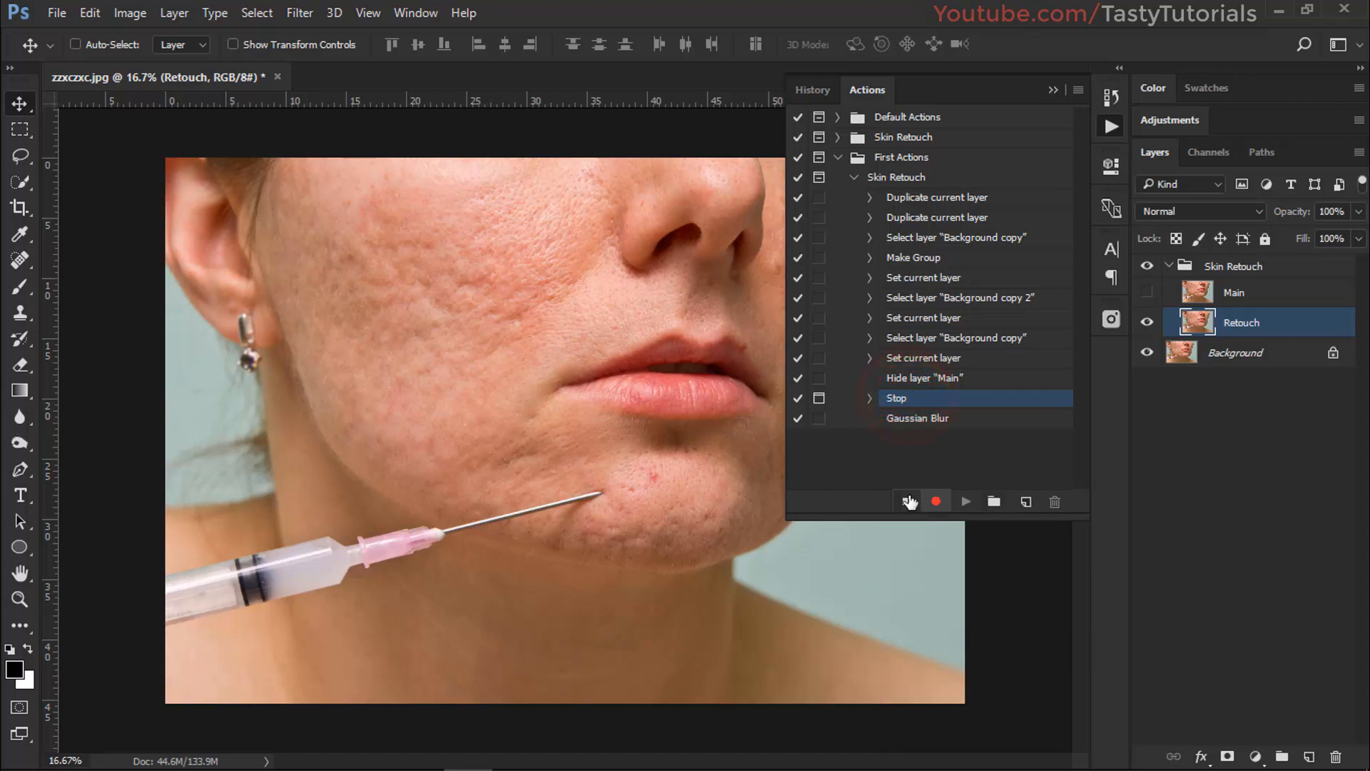
{"action": "left_click", "coordinate": [906, 501]}
{"action": "left_click", "coordinate": [964, 501]}
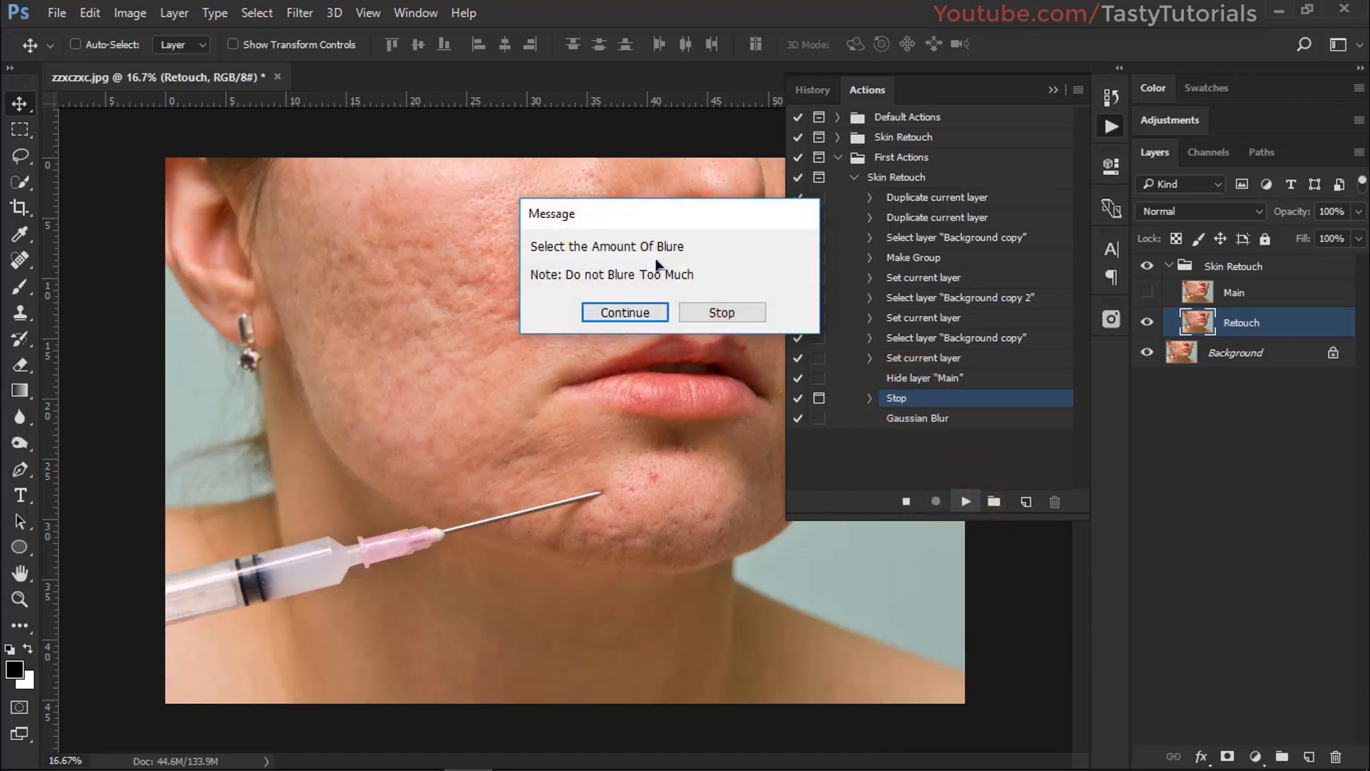
{"action": "left_click", "coordinate": [642, 314]}
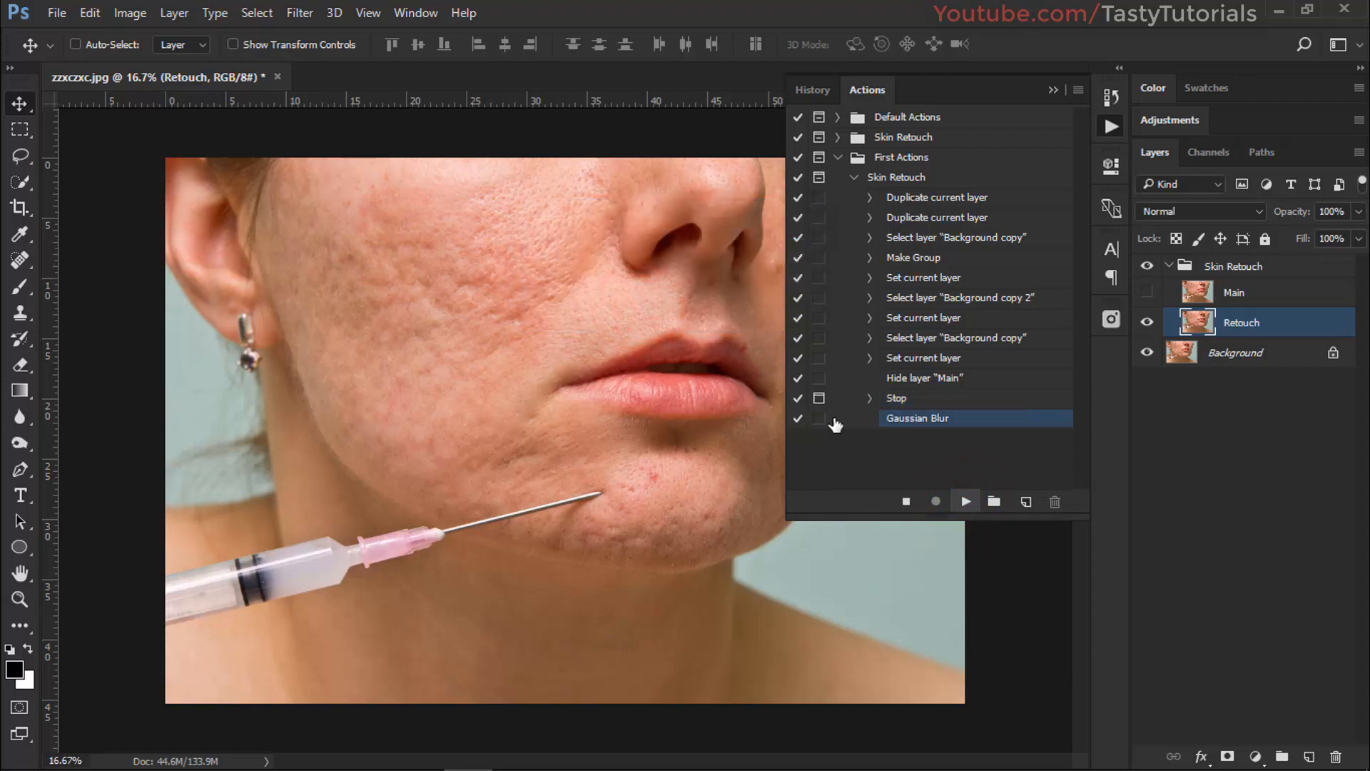
{"action": "left_click_drag", "start_coordinate": [1040, 52], "coordinate": [879, 64]}
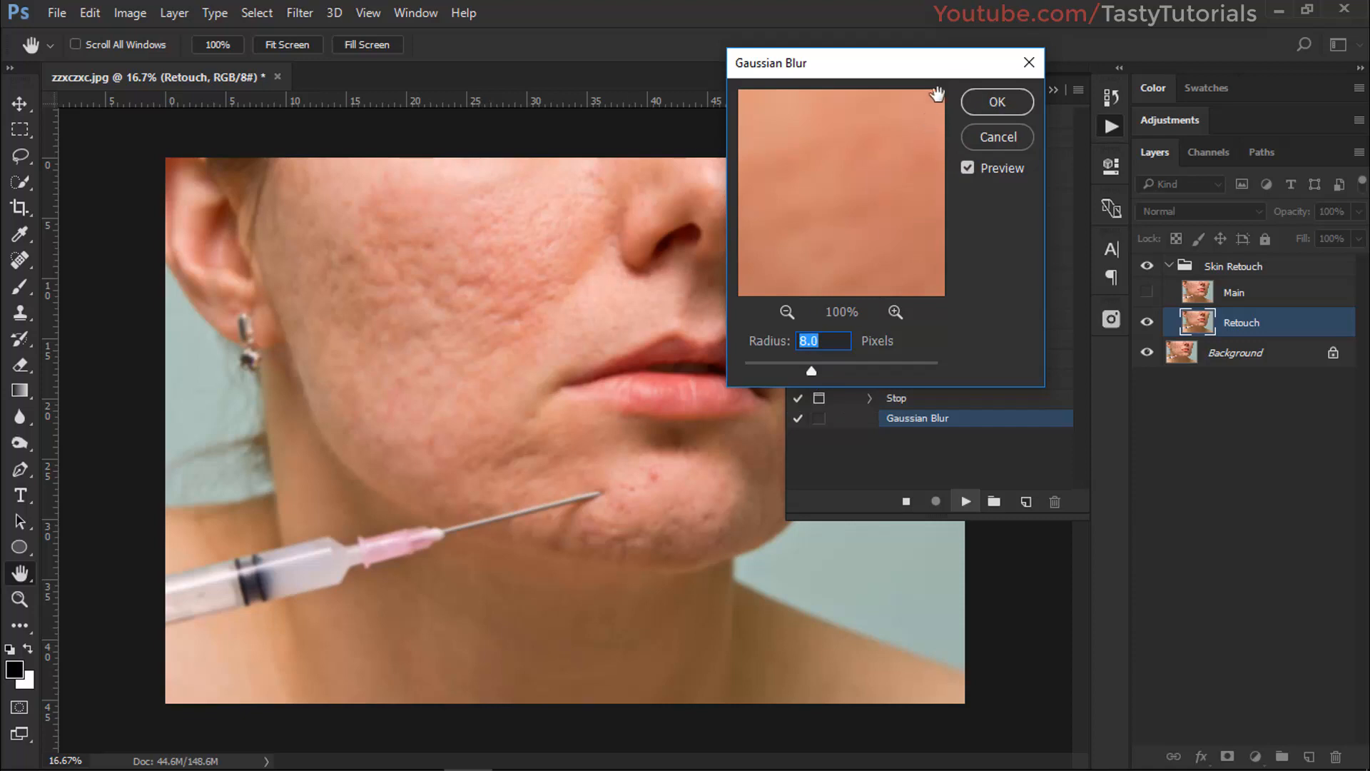
{"action": "left_click", "coordinate": [996, 102]}
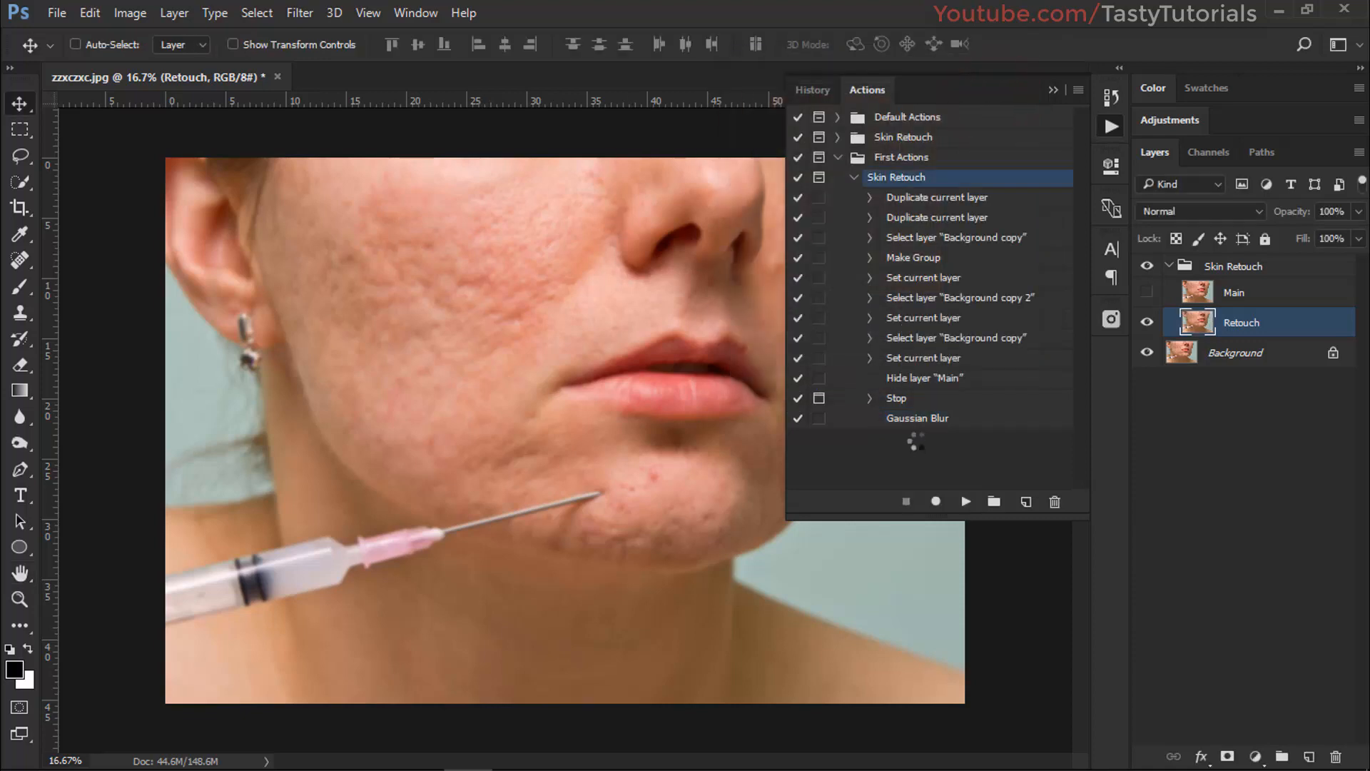
Step: Resume recording after the Gaussian Blur command, then show and select the Main layer
{"action": "left_click", "coordinate": [946, 419]}
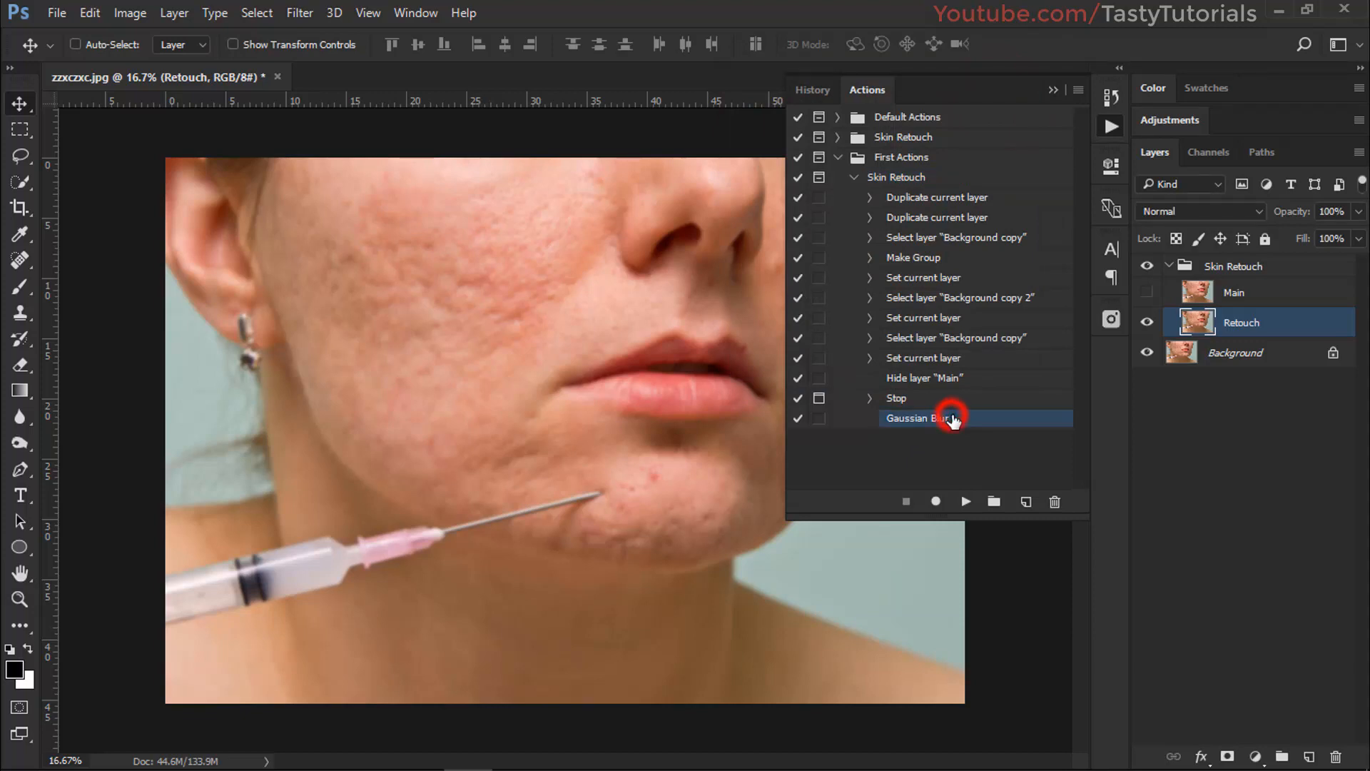
{"action": "left_click", "coordinate": [934, 502]}
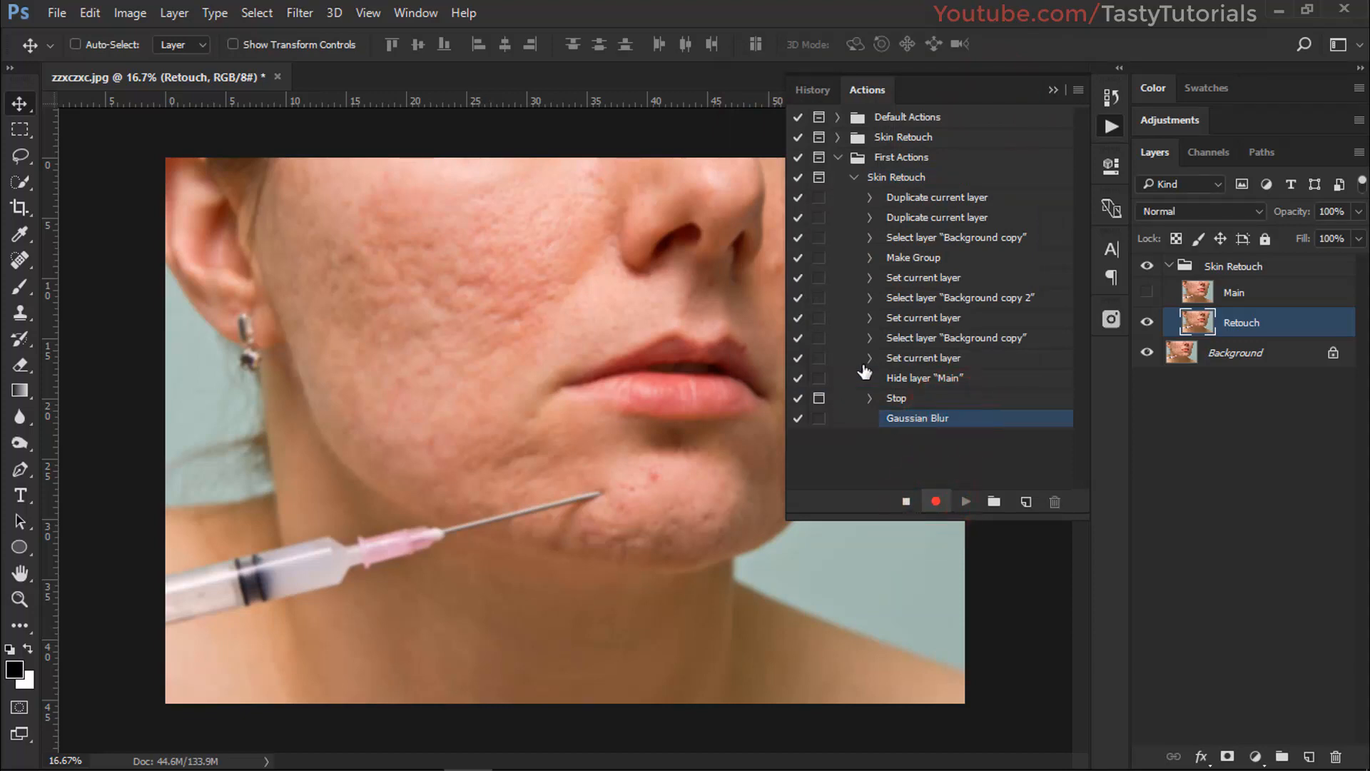
{"action": "left_click", "coordinate": [1146, 293]}
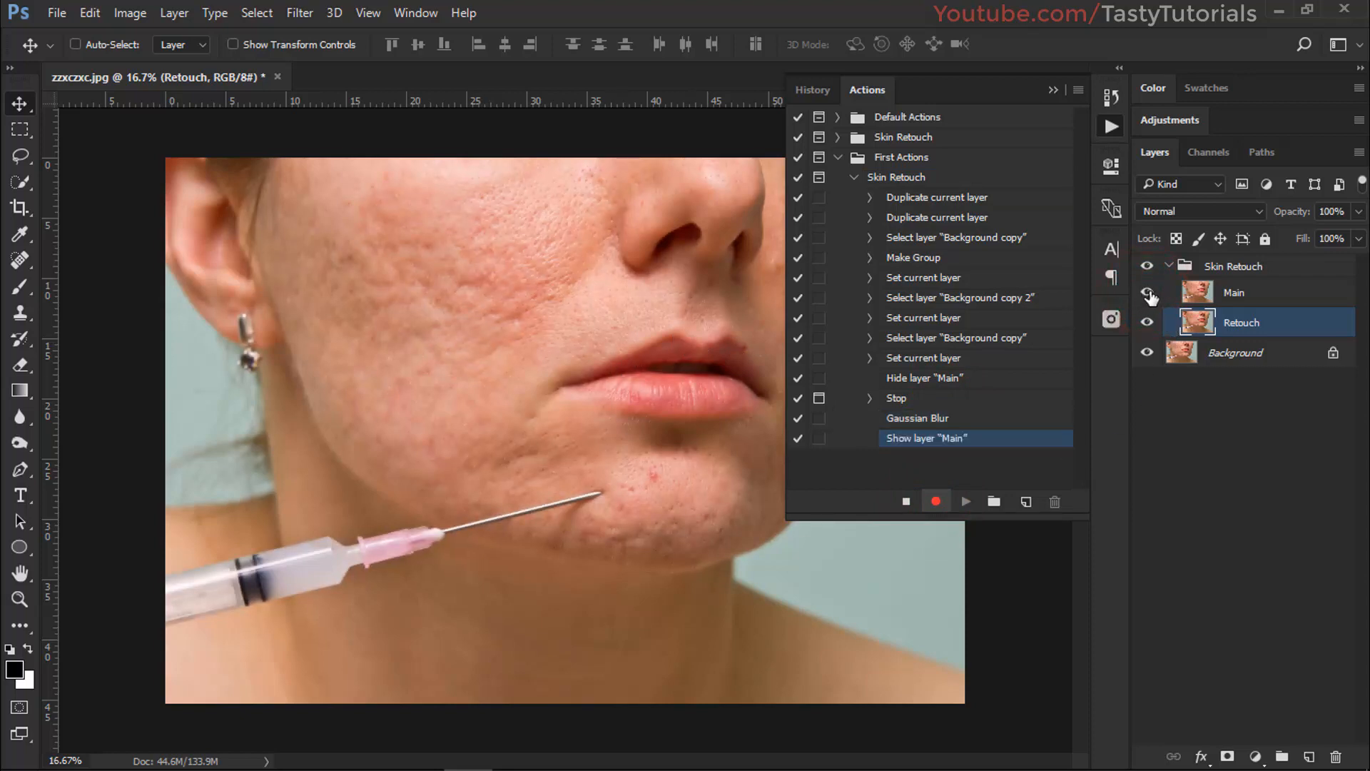
{"action": "left_click", "coordinate": [1222, 294]}
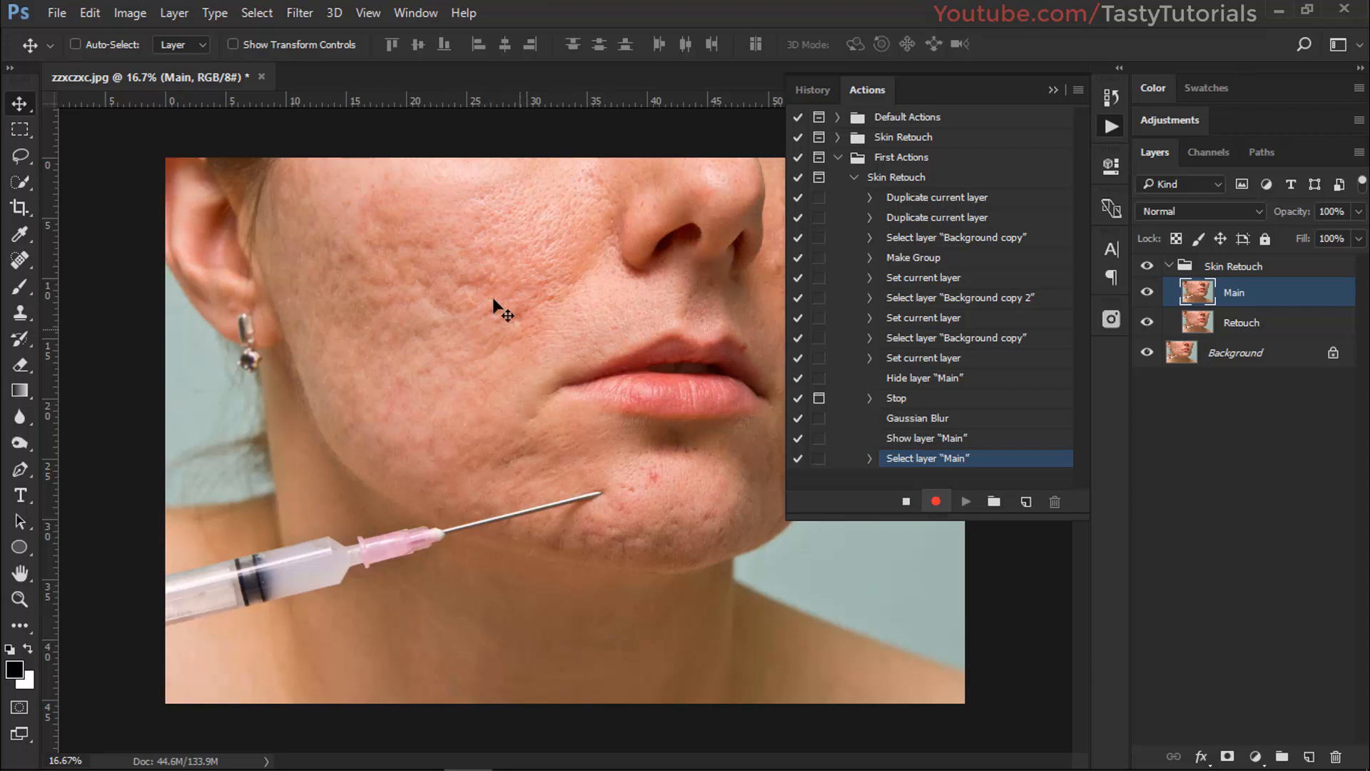
{"action": "left_click", "coordinate": [90, 13]}
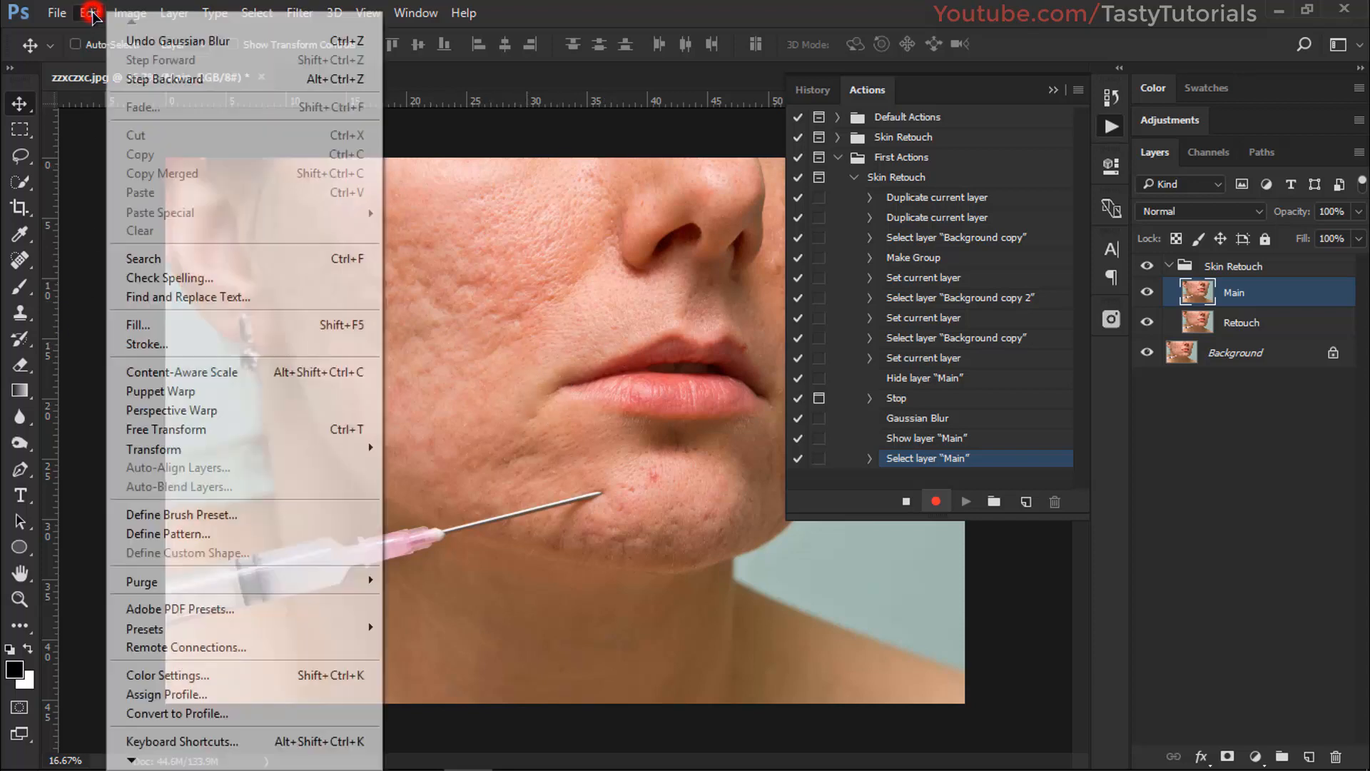
{"action": "left_click", "coordinate": [140, 13]}
{"action": "left_click", "coordinate": [139, 13]}
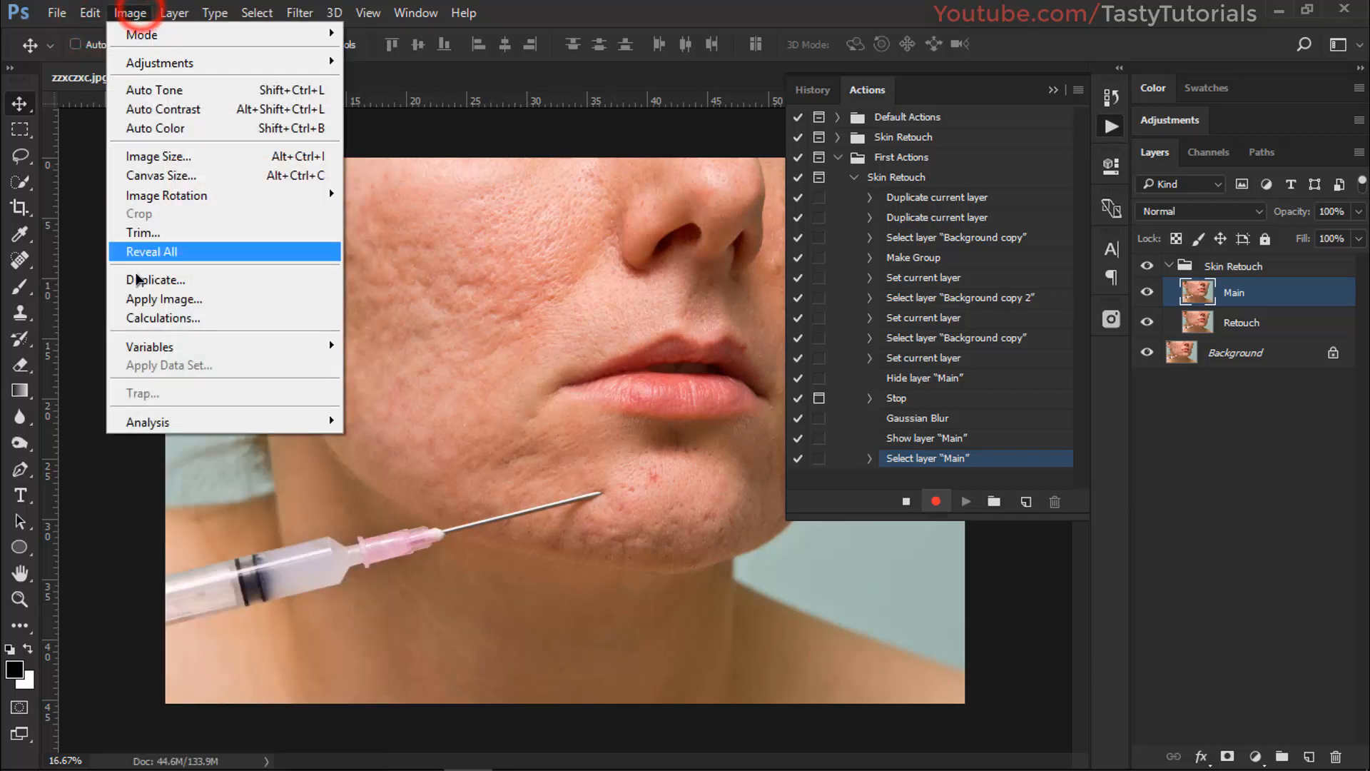
{"action": "left_click", "coordinate": [114, 9]}
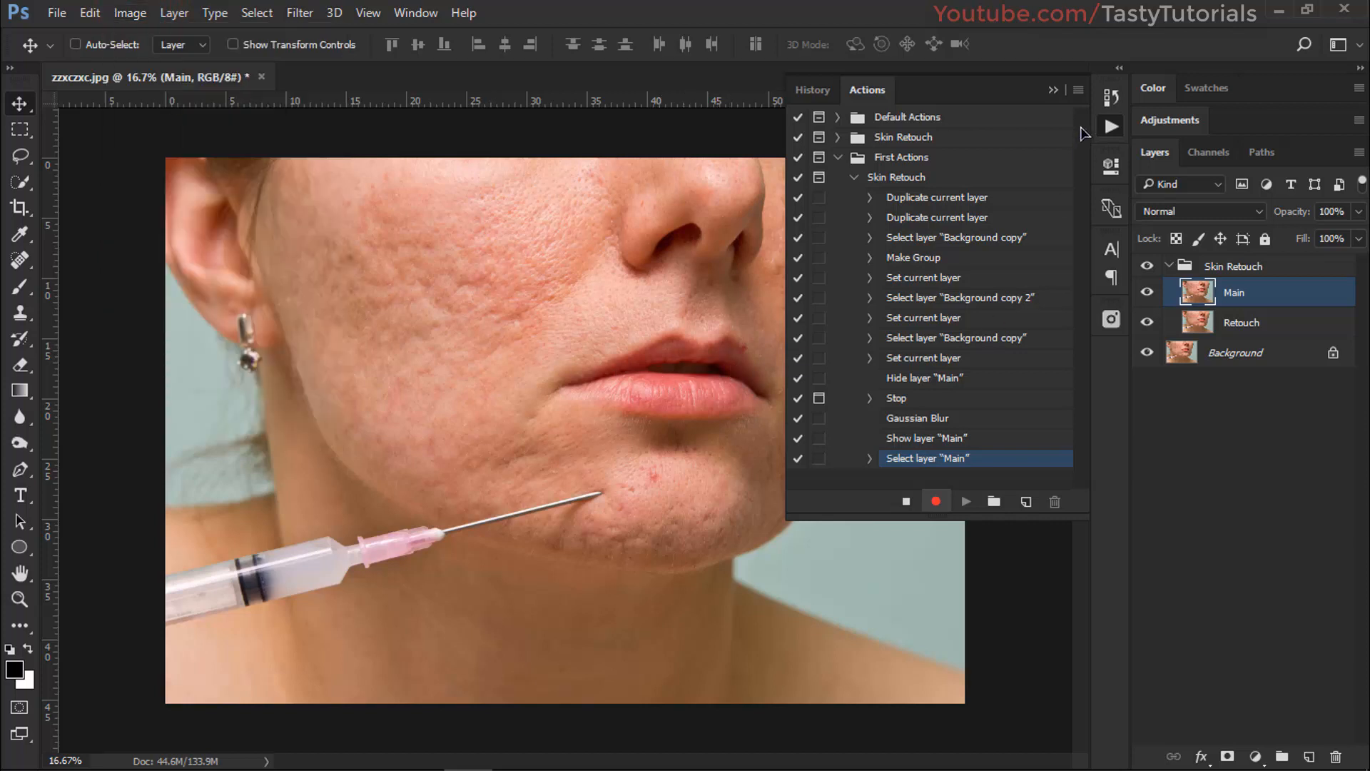
Step: Start a new stop in the action with the message lines "Select Retouch Layer on Layer Options." and "Select Subtract"
{"action": "left_click", "coordinate": [1079, 93]}
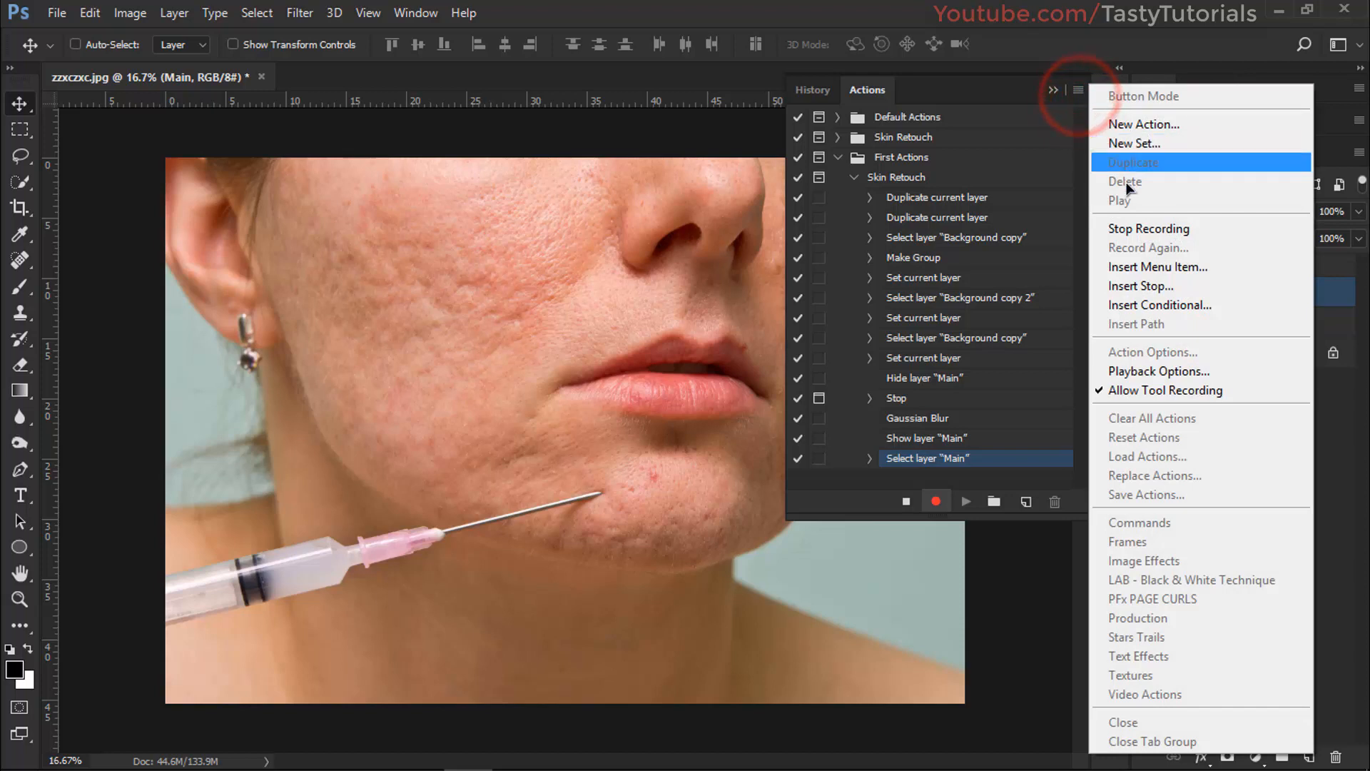
{"action": "left_click", "coordinate": [1134, 285]}
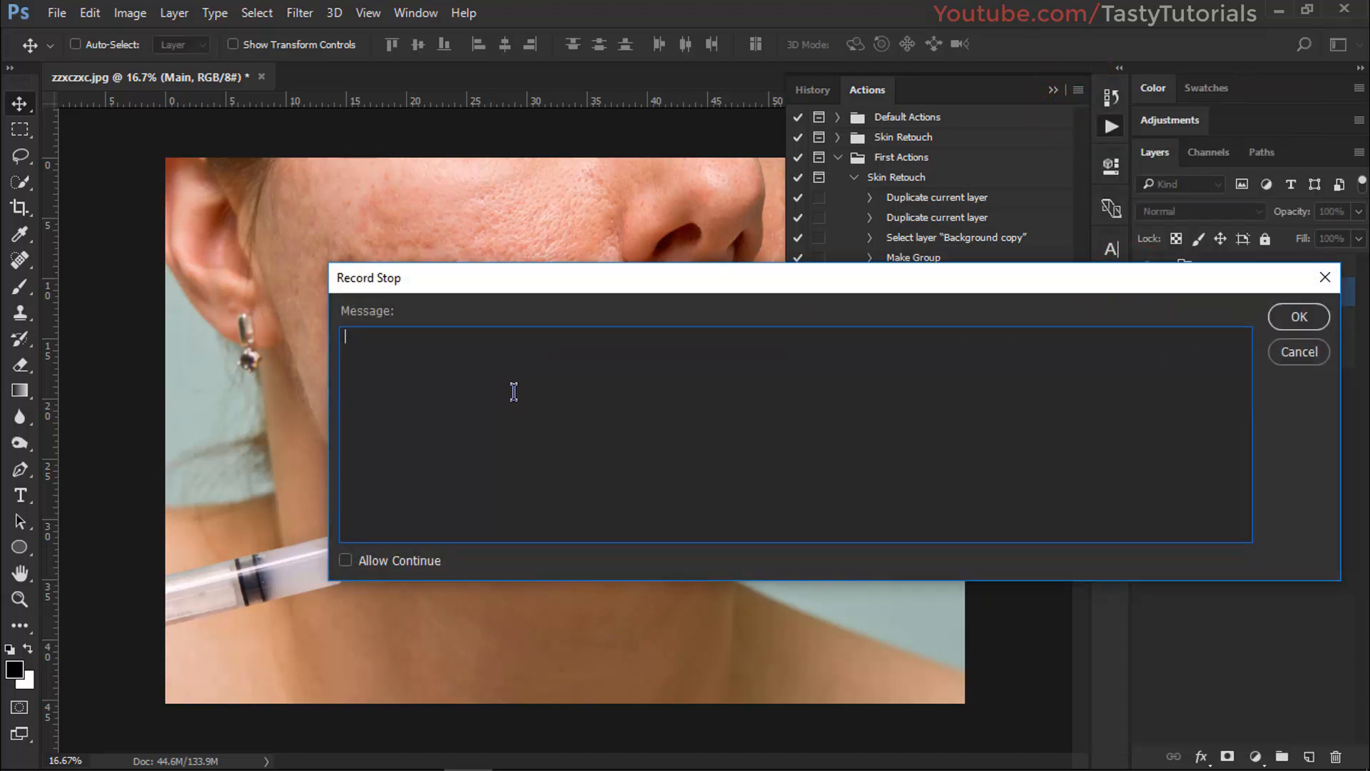
{"action": "type", "text": "Select"}
{"action": "left_click", "coordinate": [681, 286]}
{"action": "left_click_drag", "start_coordinate": [681, 285], "coordinate": [538, 172]}
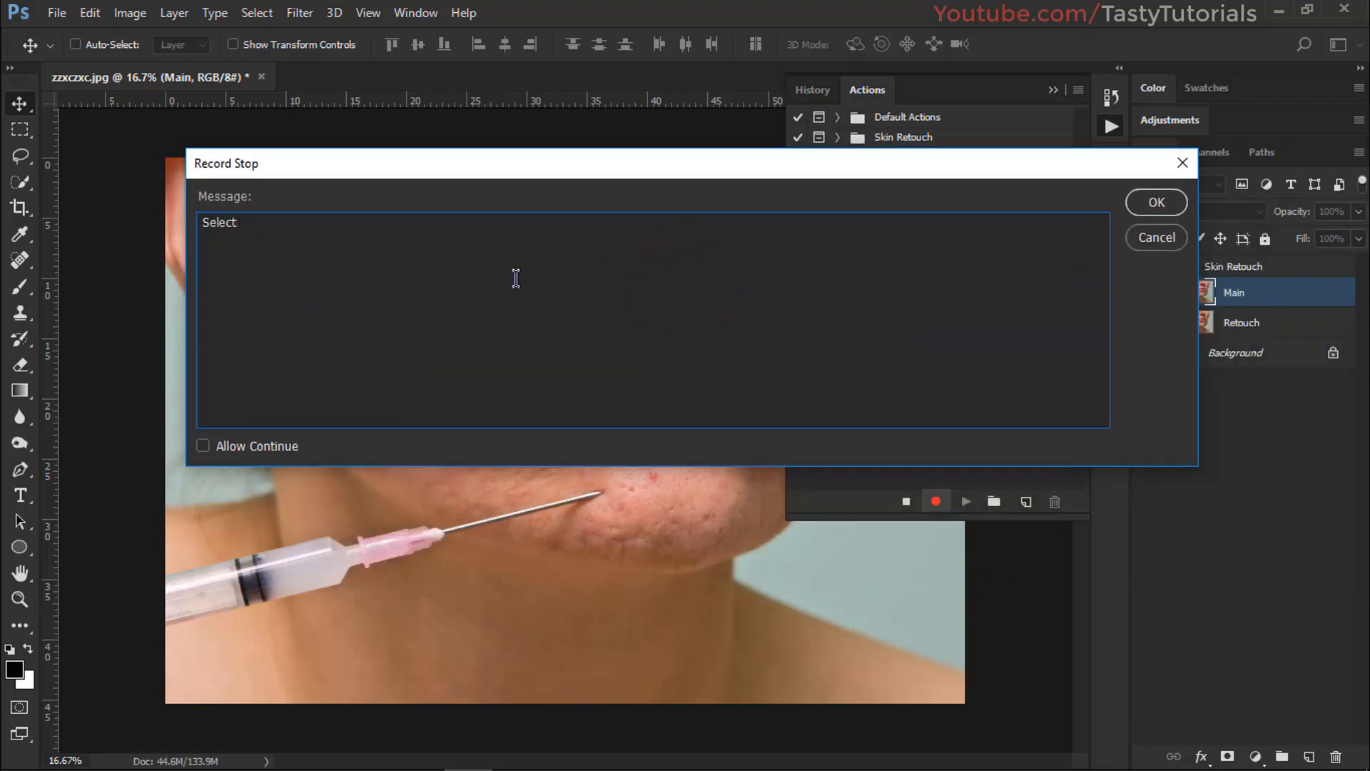
{"action": "type", "text": "Retouch Layer on Layer Optio"}
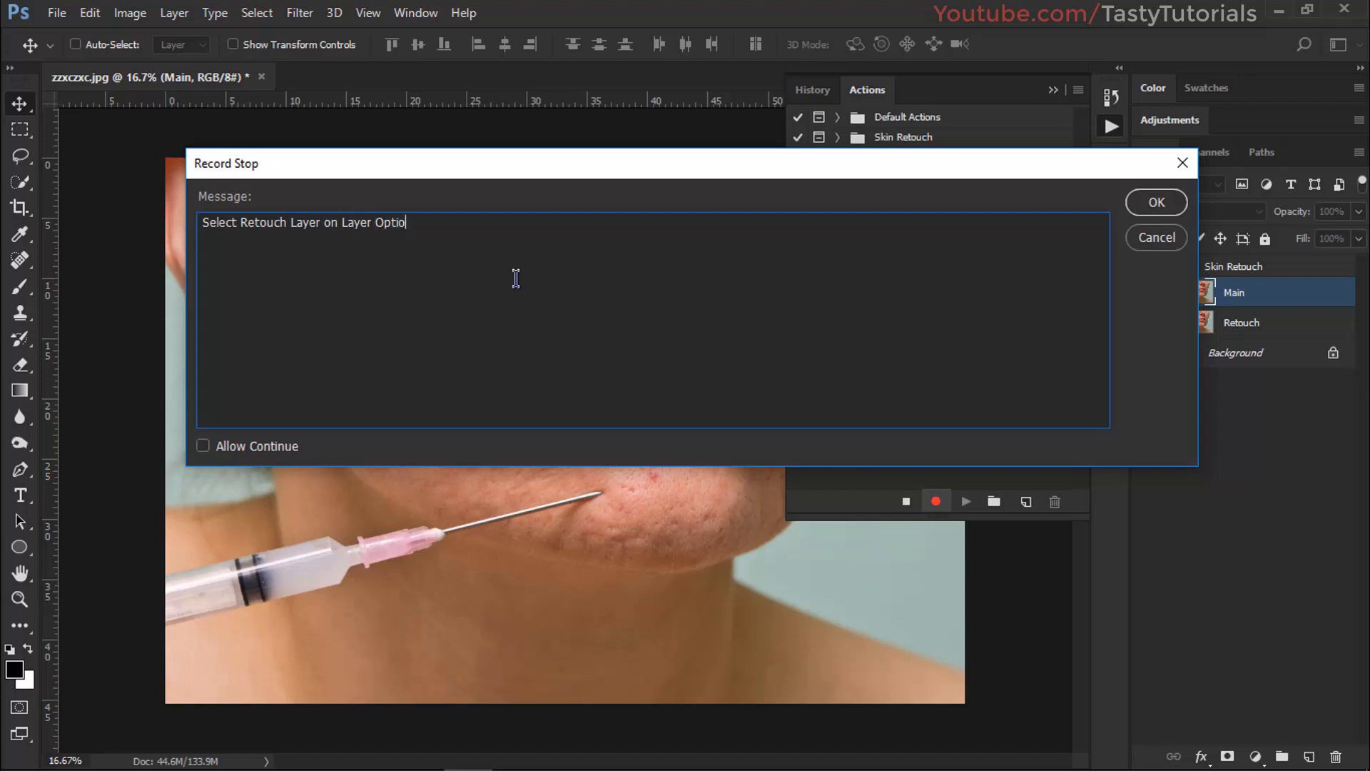
{"action": "type", "text": "ns."}
{"action": "key", "text": "Return"}
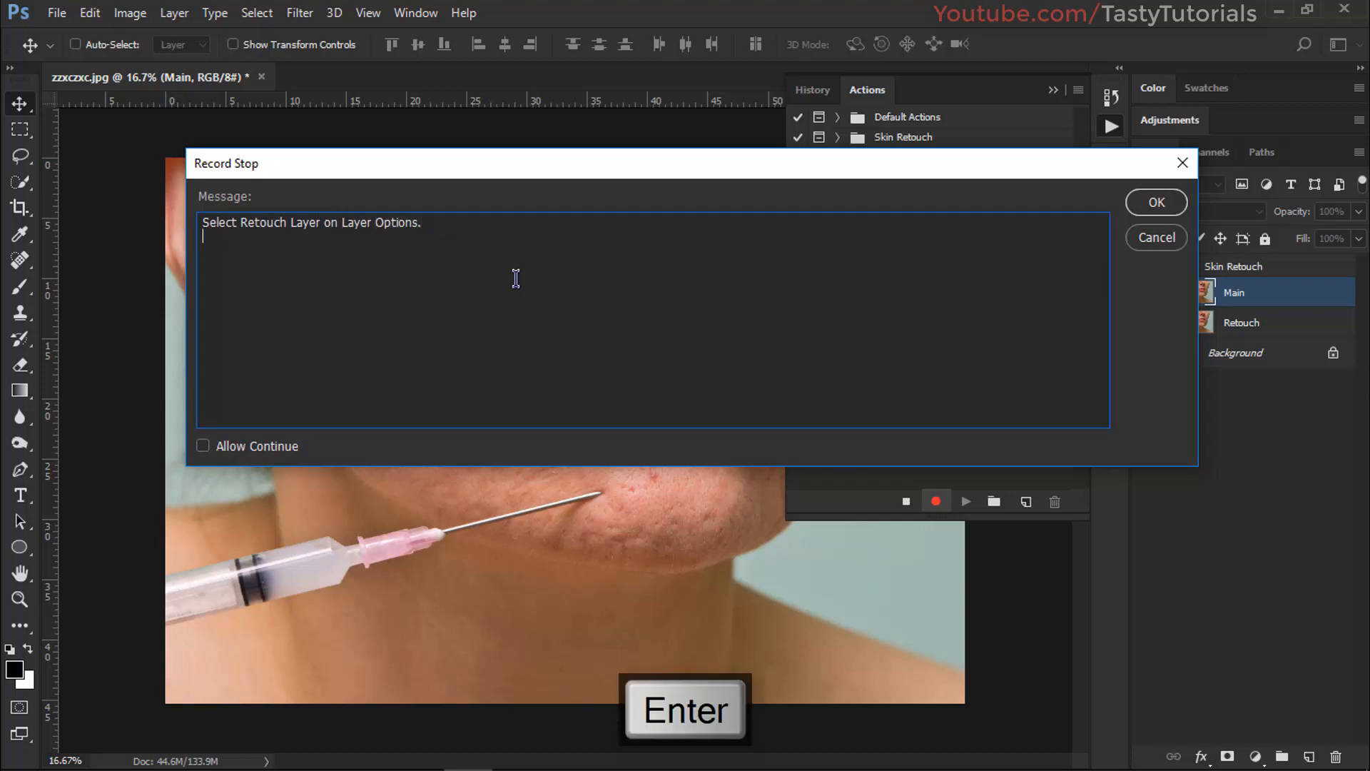
{"action": "type", "text": "Select Subtract"}
{"action": "key", "text": "Return"}
Step: Add the message line "The Value Should be 2 and 128." and record the stop with continuing allowed
{"action": "type", "text": "S"}
{"action": "type", "text": "The "}
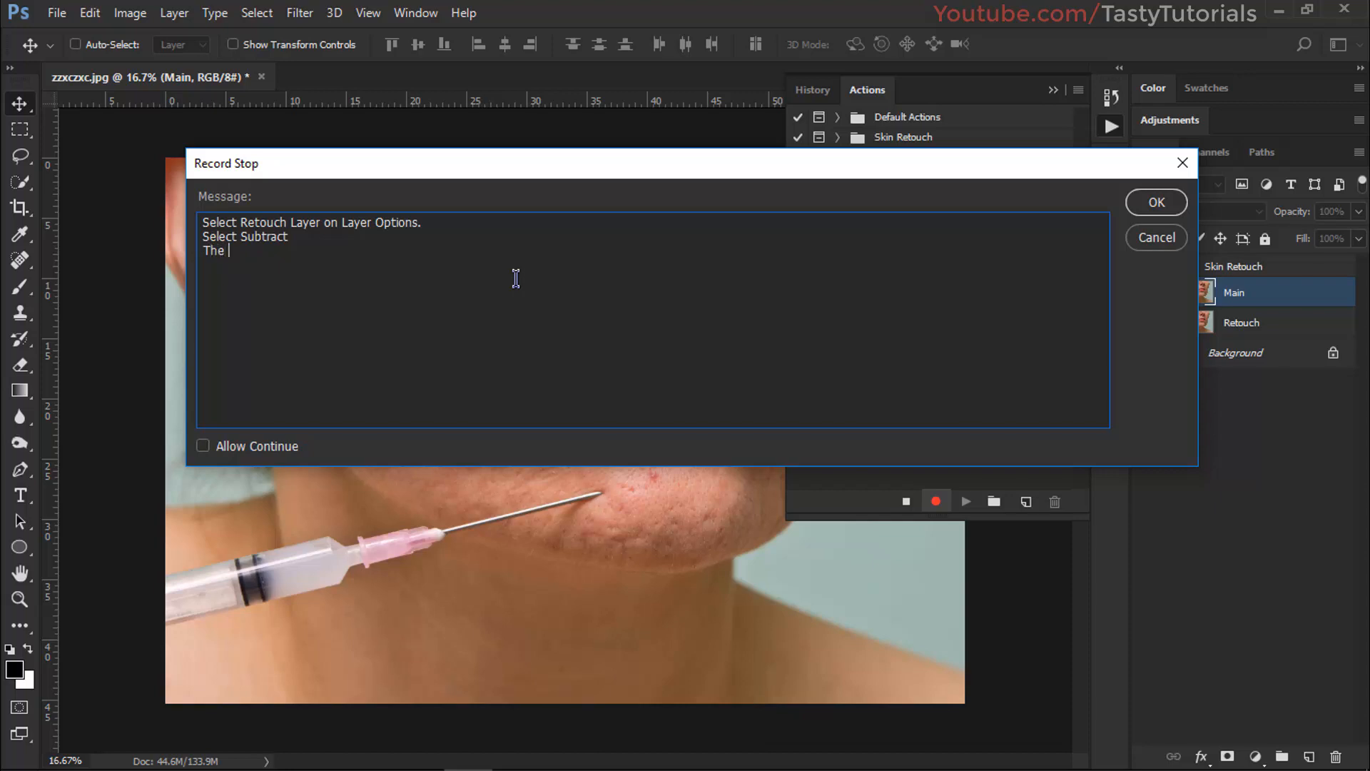
{"action": "type", "text": "op"}
{"action": "key", "text": "BackSpace"}
{"action": "key", "text": "BackSpace"}
{"action": "type", "text": "a"}
{"action": "key", "text": "BackSpace"}
{"action": "key", "text": "BackSpace"}
{"action": "key", "text": "BackSpace"}
{"action": "key", "text": "BackSpace"}
{"action": "key", "text": "BackSpace"}
{"action": "type", "text": "the"}
{"action": "key", "text": "BackSpace"}
{"action": "key", "text": "BackSpace"}
{"action": "type", "text": "he vALU"}
{"action": "key", "text": "BackSpace"}
{"action": "key", "text": "BackSpace"}
{"action": "key", "text": "BackSpace"}
{"action": "key", "text": "BackSpace"}
{"action": "type", "text": "Value Should be 2 and 128."}
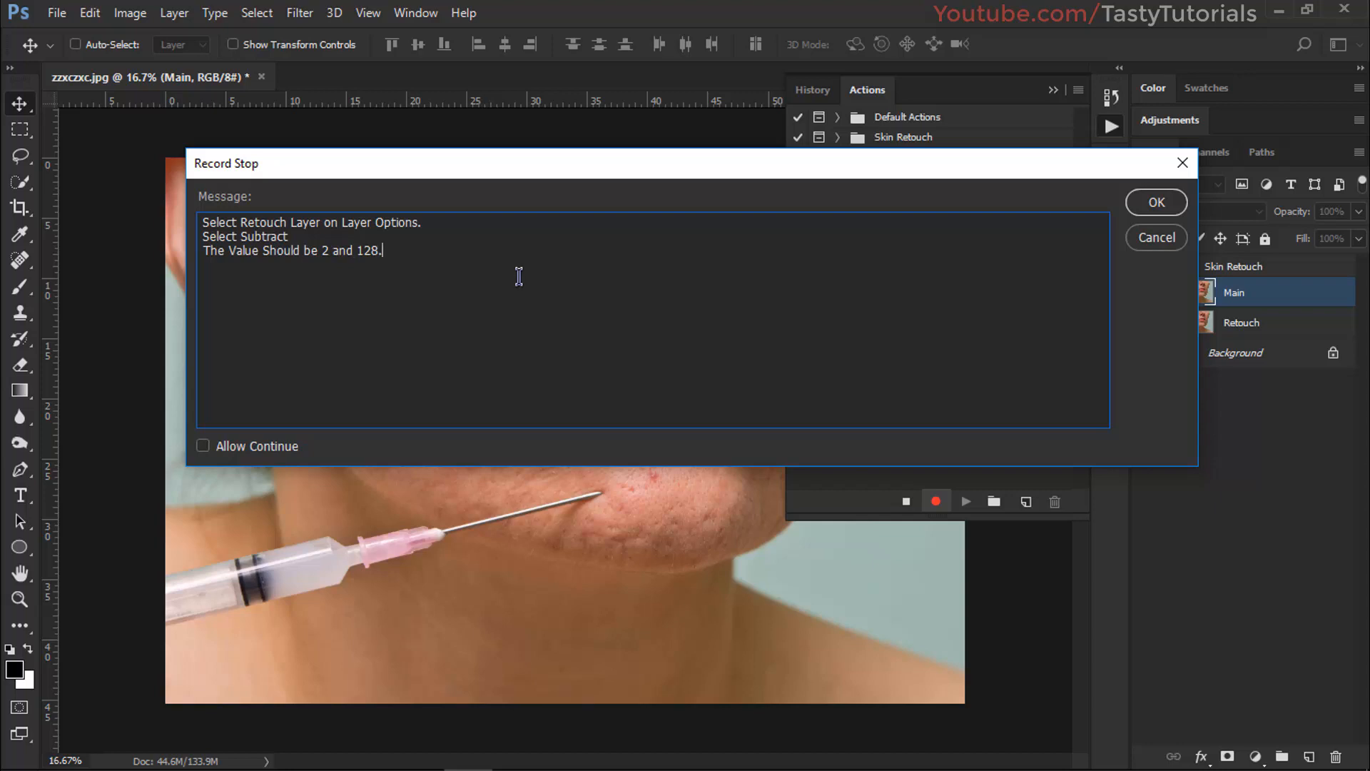
{"action": "left_click", "coordinate": [203, 445]}
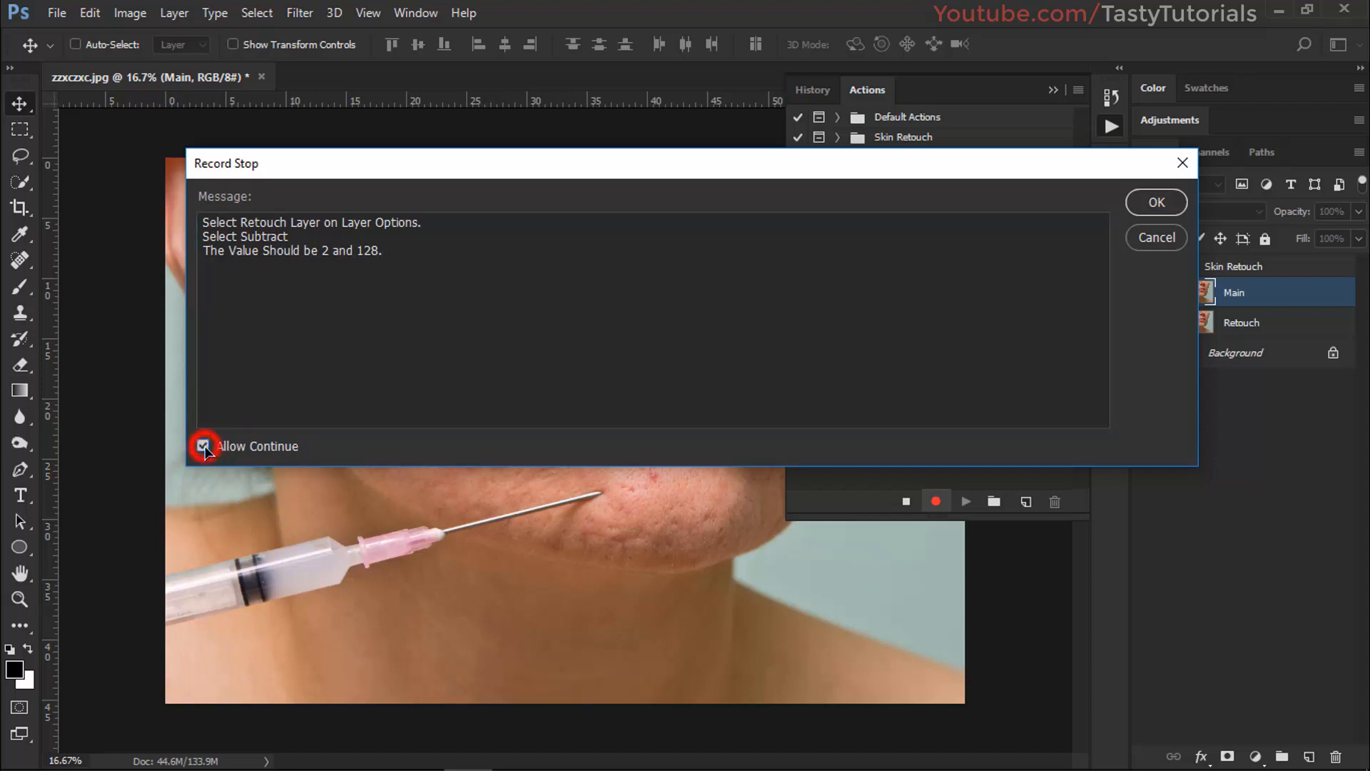
{"action": "left_click", "coordinate": [1160, 204]}
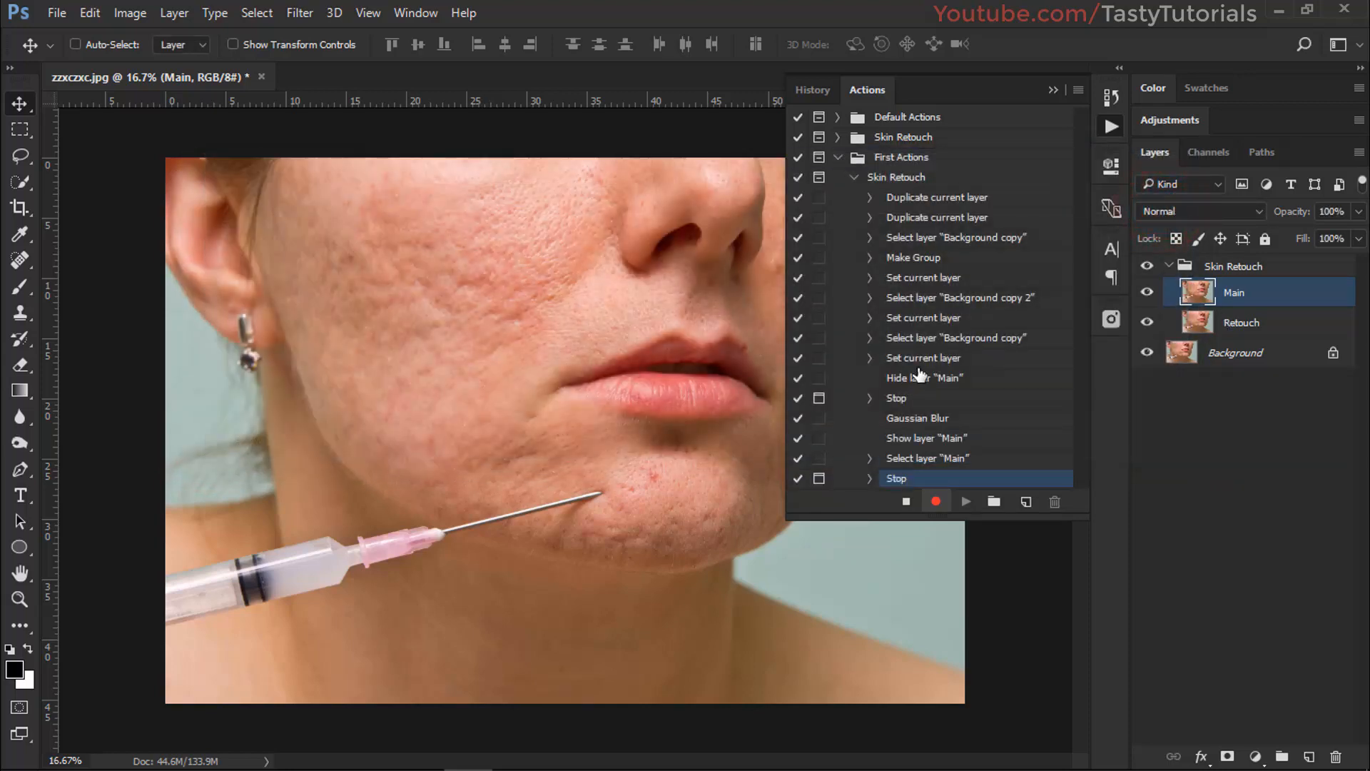
Step: Insert the Apply Image command as a menu item after the second stop in the Skin Retouch action
{"action": "left_click", "coordinate": [1078, 90]}
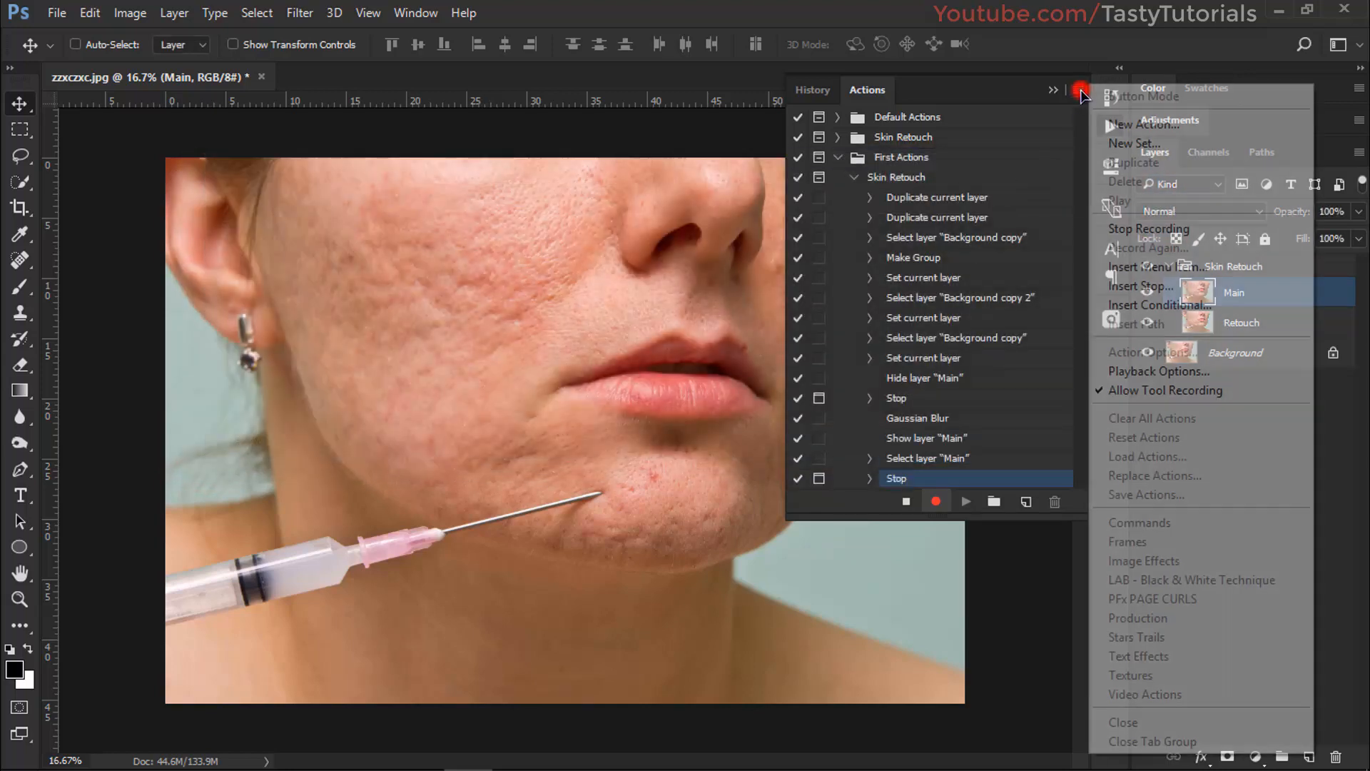
{"action": "left_click", "coordinate": [1153, 266]}
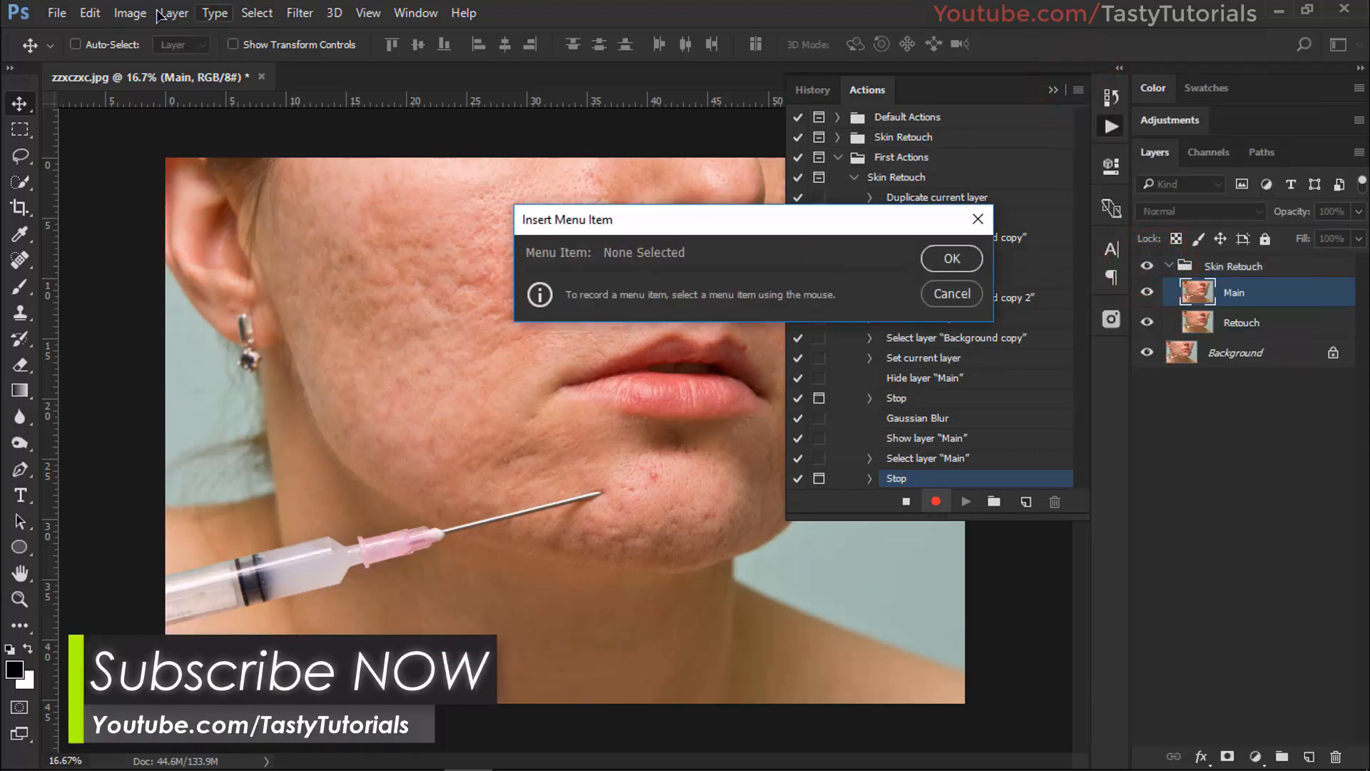
{"action": "left_click", "coordinate": [130, 12]}
{"action": "left_click", "coordinate": [171, 298]}
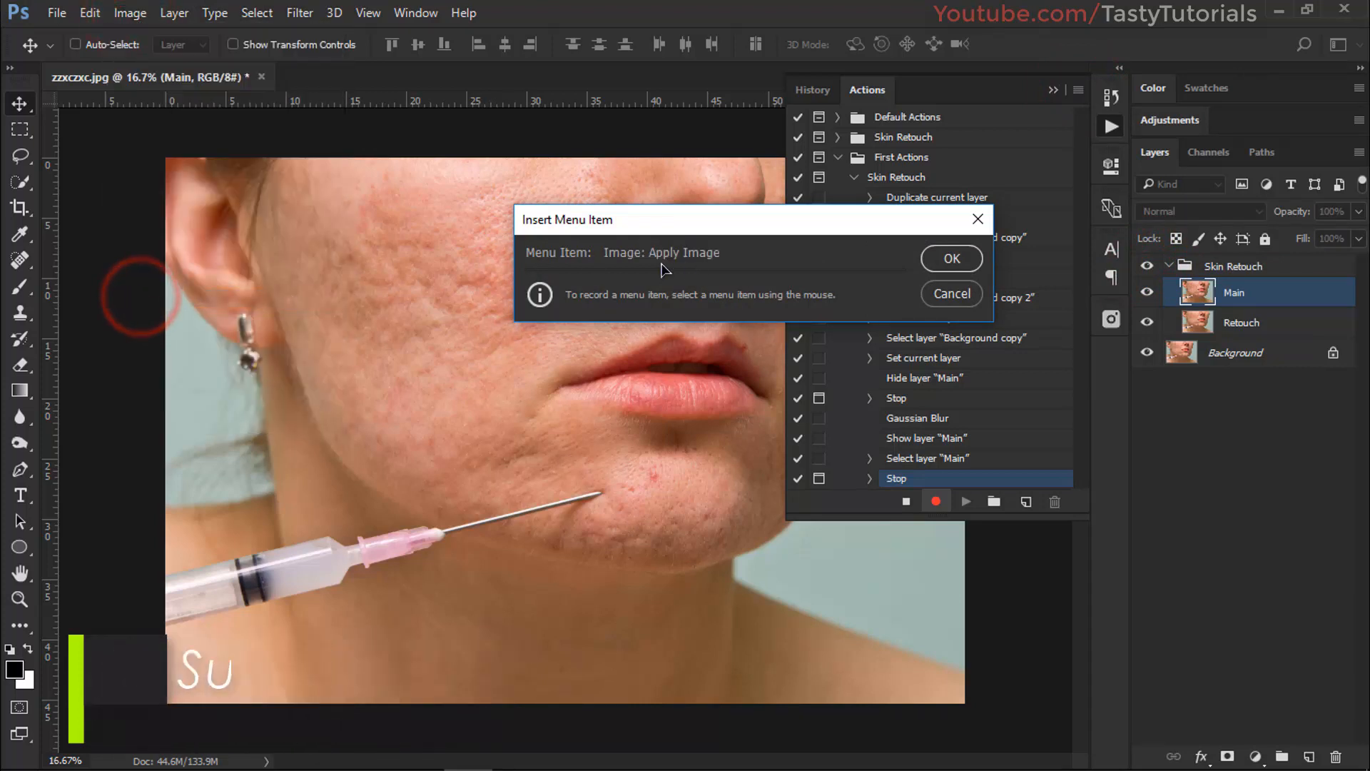
{"action": "left_click", "coordinate": [952, 260]}
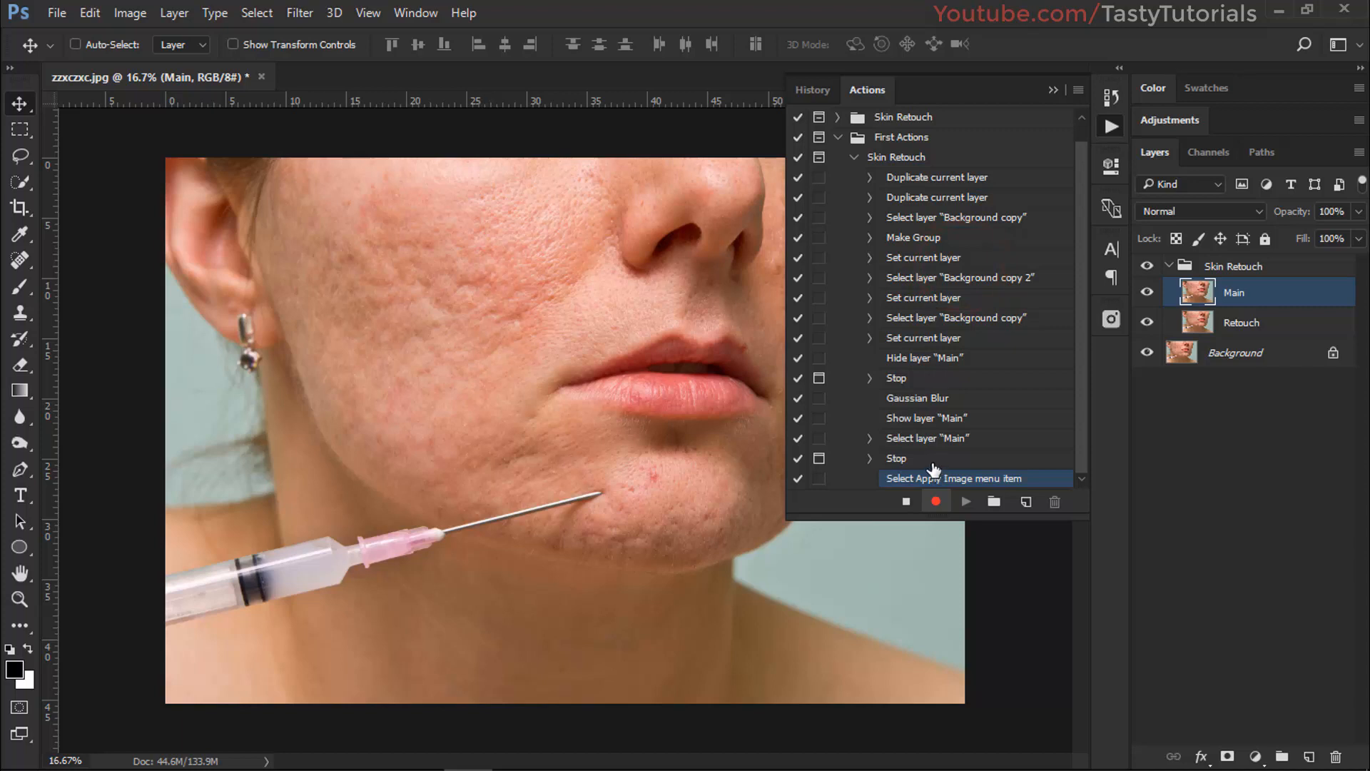
Step: Stop recording and play the action from its second stop, applying the Retouch layer to Main with Subtract blending, scale 2 and offset 128
{"action": "left_click", "coordinate": [910, 502]}
{"action": "left_click", "coordinate": [912, 460]}
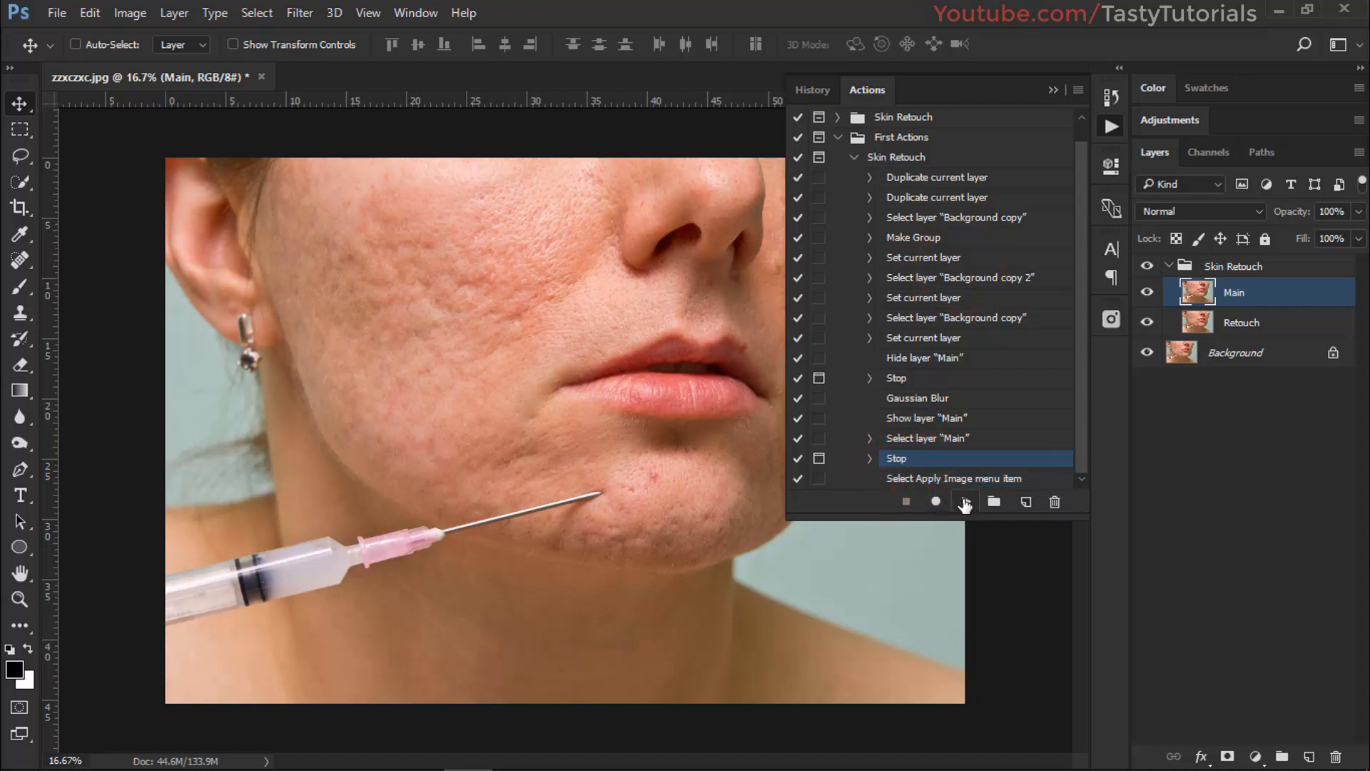
{"action": "left_click", "coordinate": [965, 503]}
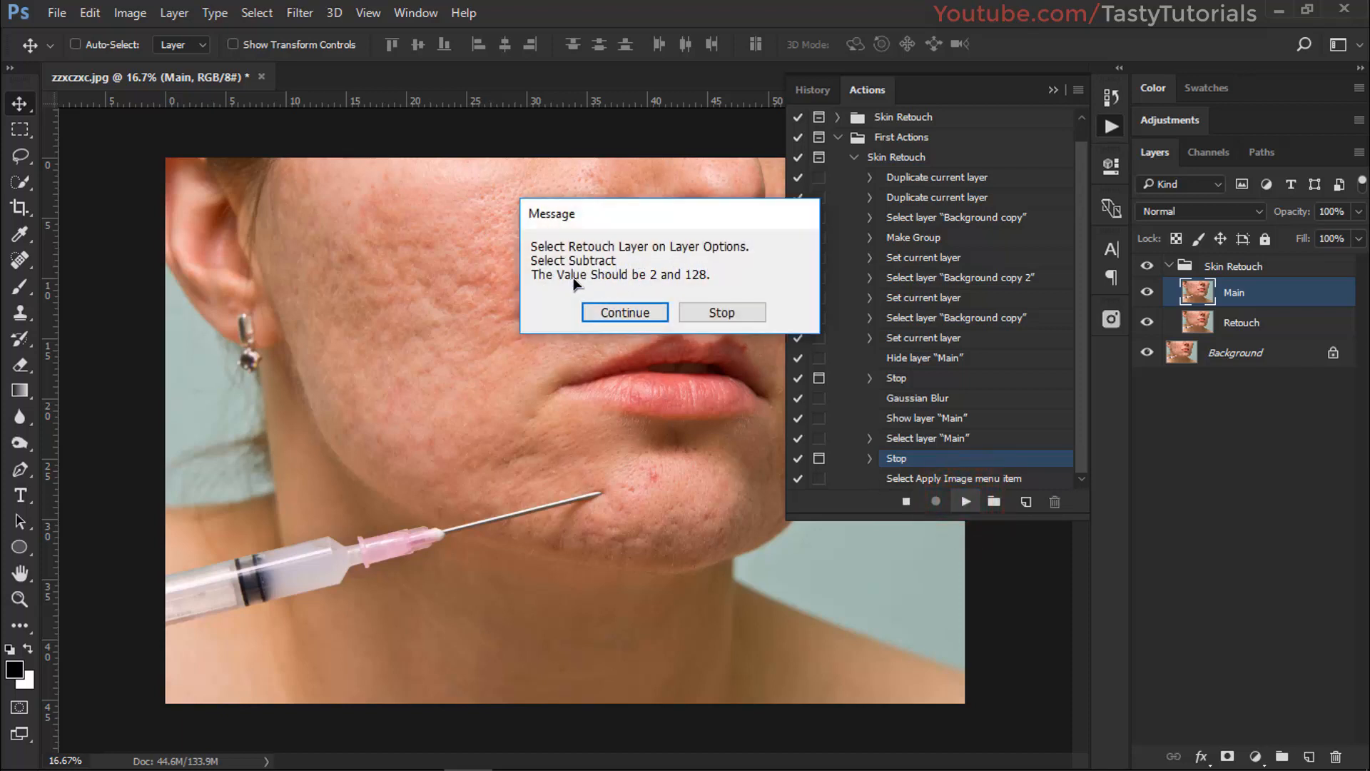
{"action": "left_click", "coordinate": [635, 314]}
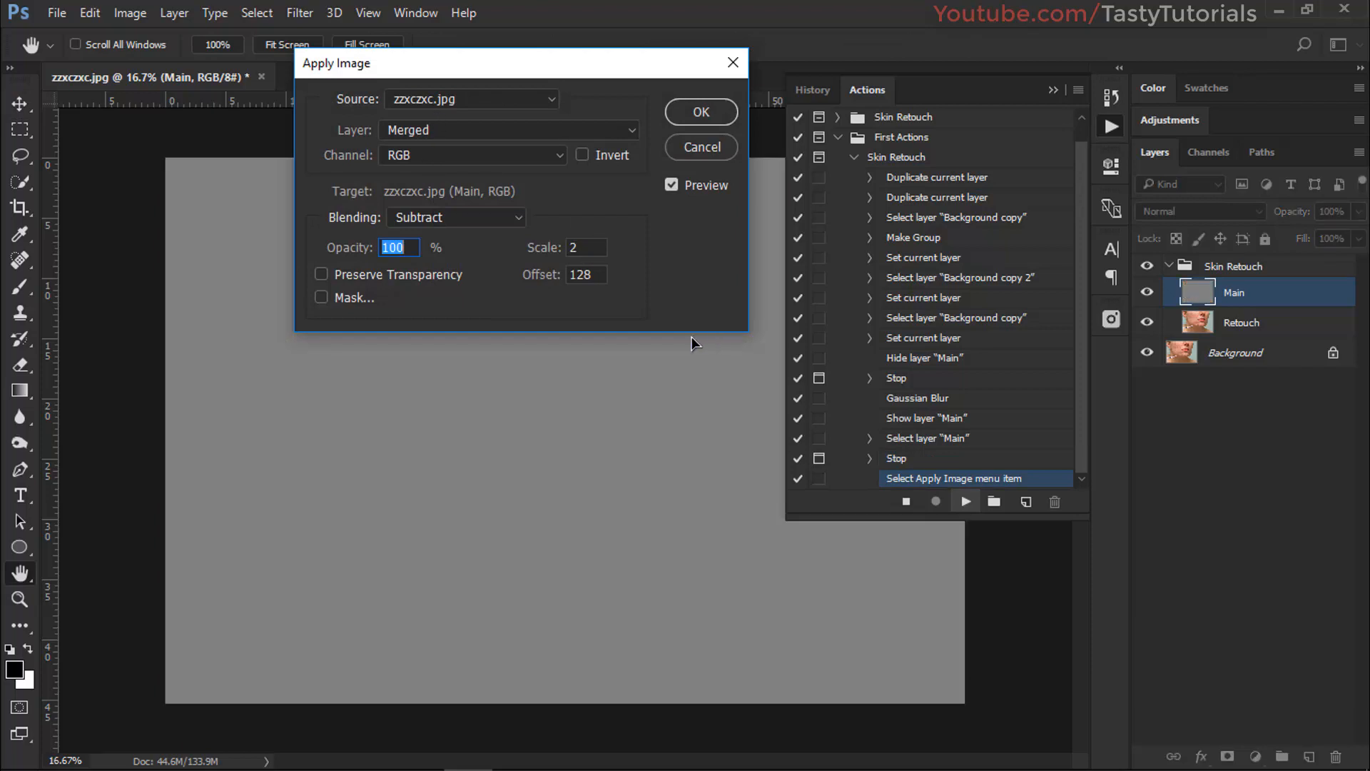
{"action": "left_click", "coordinate": [428, 135]}
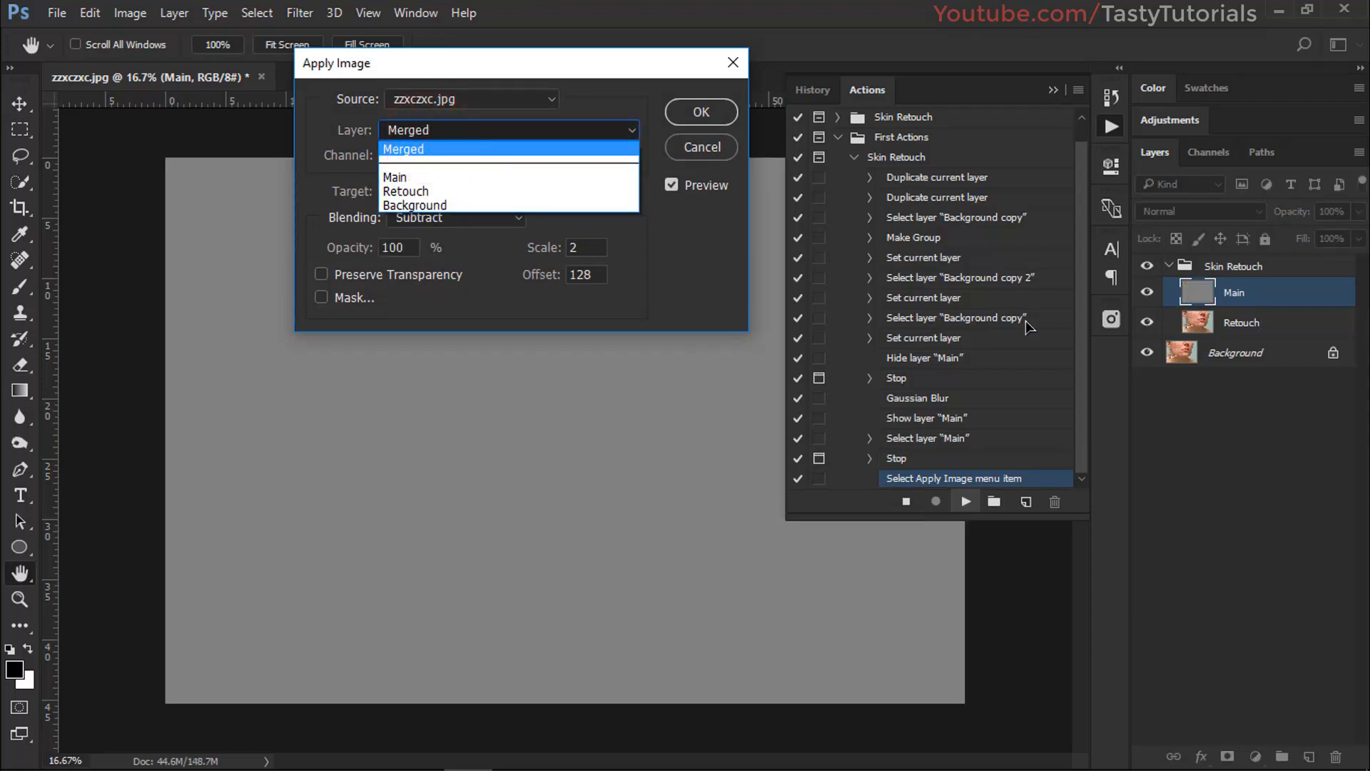
{"action": "left_click", "coordinate": [435, 191]}
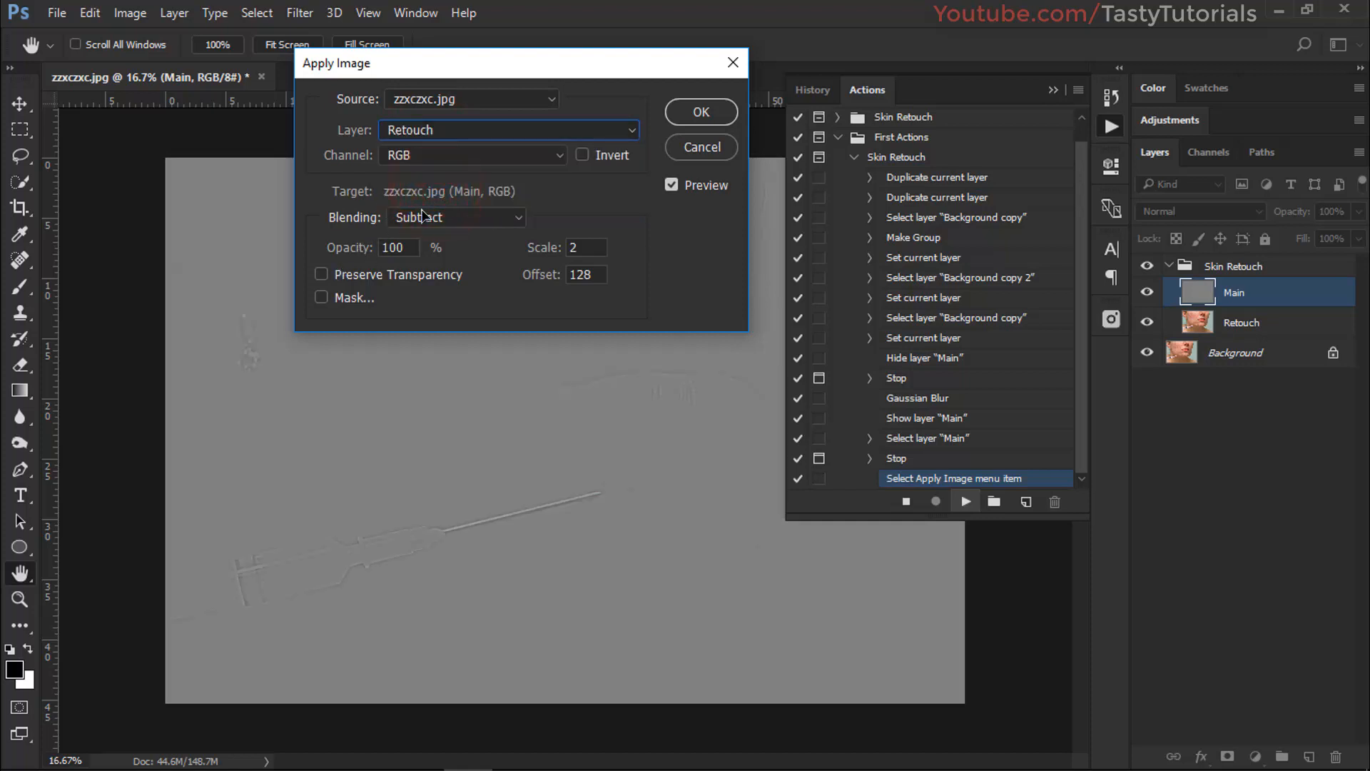
{"action": "left_click", "coordinate": [588, 250]}
{"action": "double_click", "coordinate": [585, 277]}
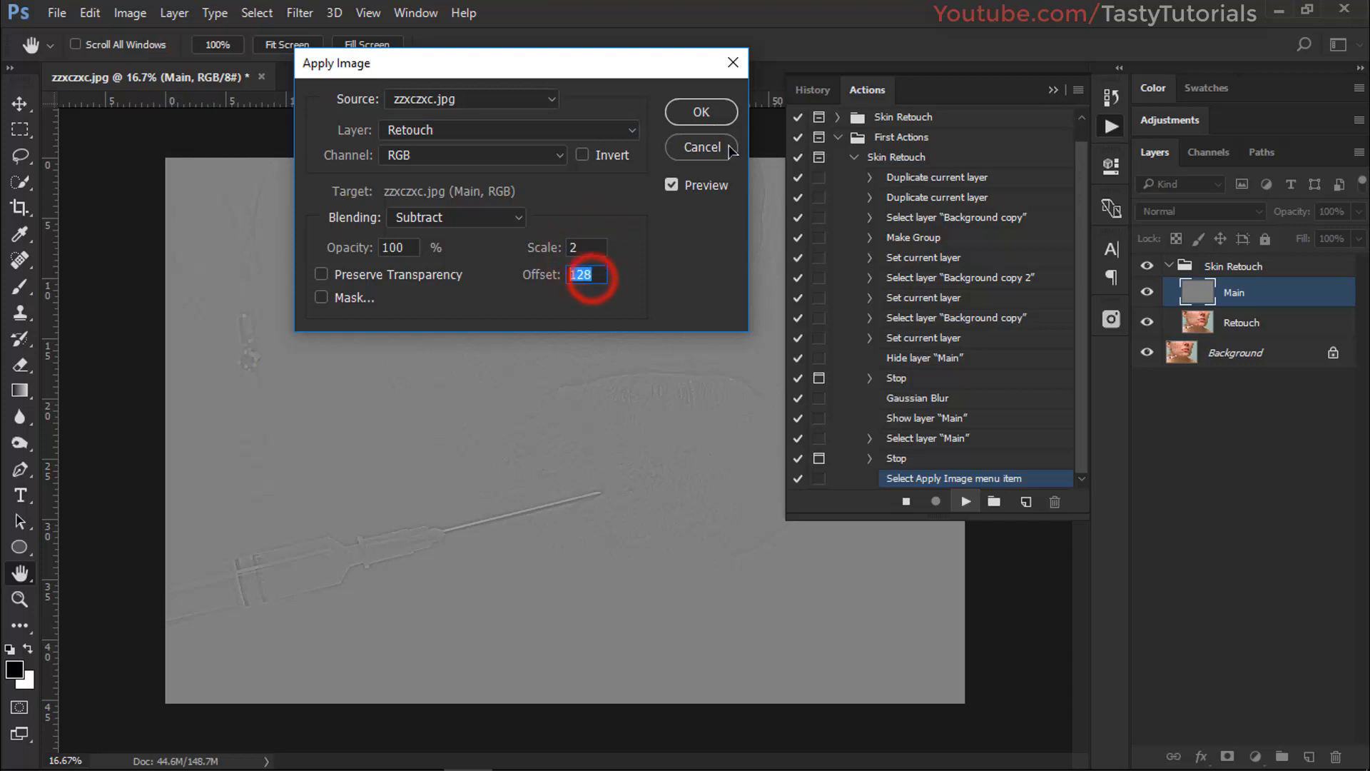
{"action": "left_click", "coordinate": [700, 114]}
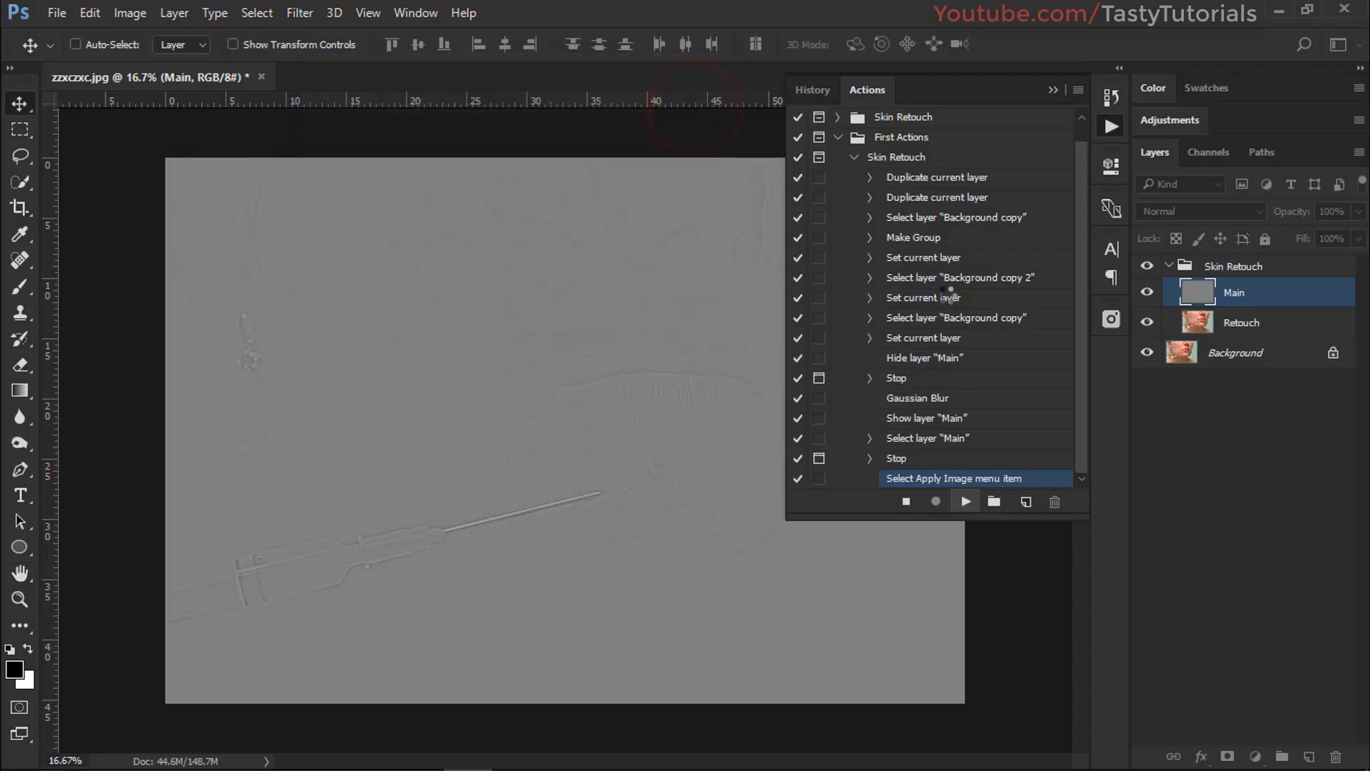
Step: Resume recording after the Apply Image menu item and set the Main layer's blend mode to Linear Light
{"action": "left_click", "coordinate": [954, 483]}
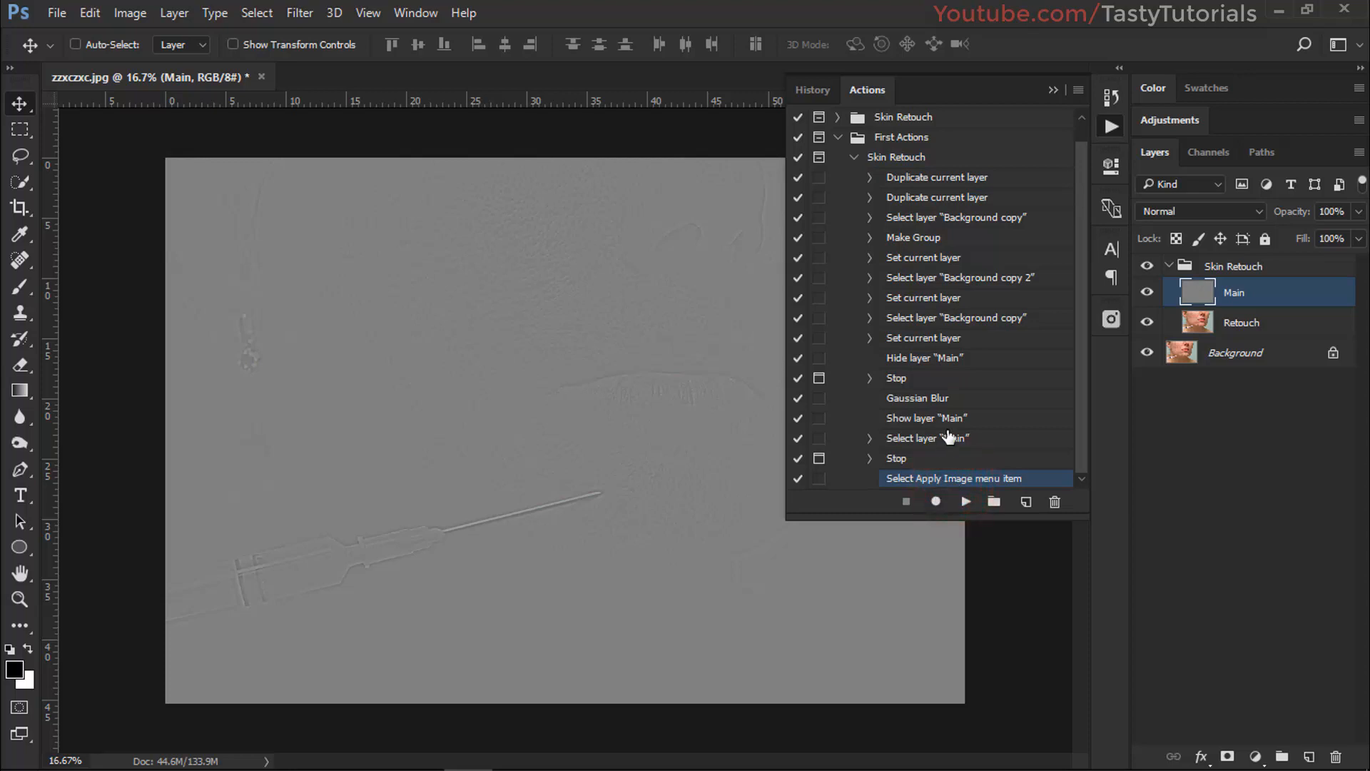
{"action": "left_click", "coordinate": [935, 501]}
{"action": "left_click", "coordinate": [1171, 212]}
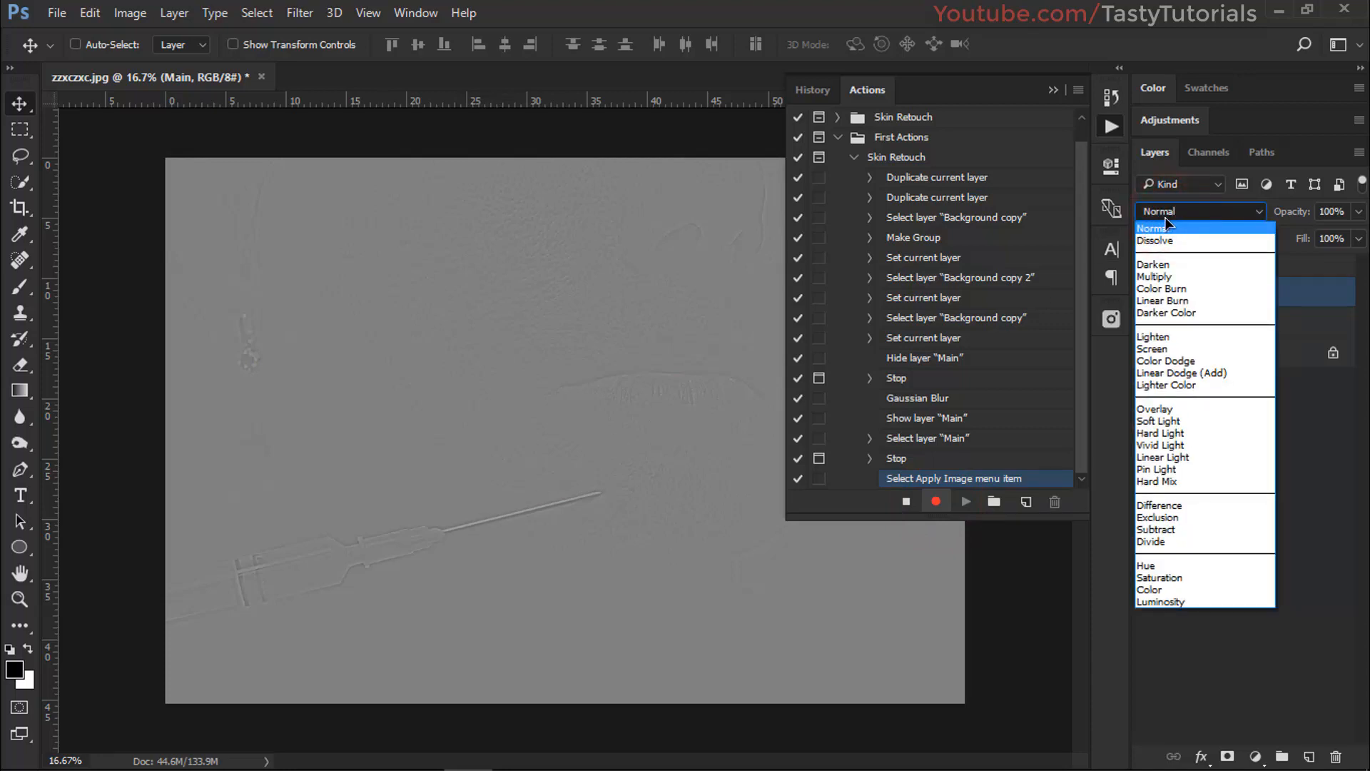
{"action": "left_click", "coordinate": [1168, 457]}
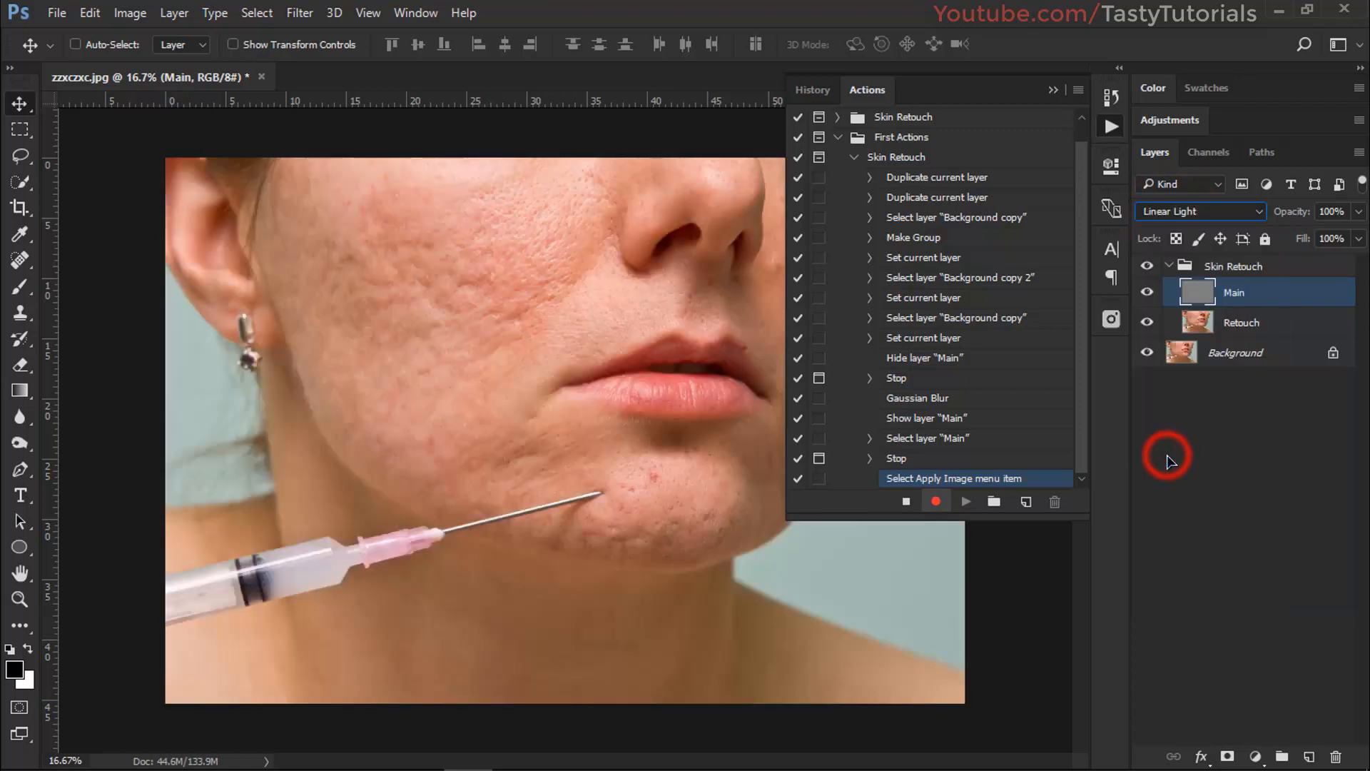
Step: Toggle the Skin Retouch group's visibility off and on, and select the Retouch layer while recording the action
{"action": "left_click", "coordinate": [1147, 267]}
{"action": "left_click", "coordinate": [1147, 267]}
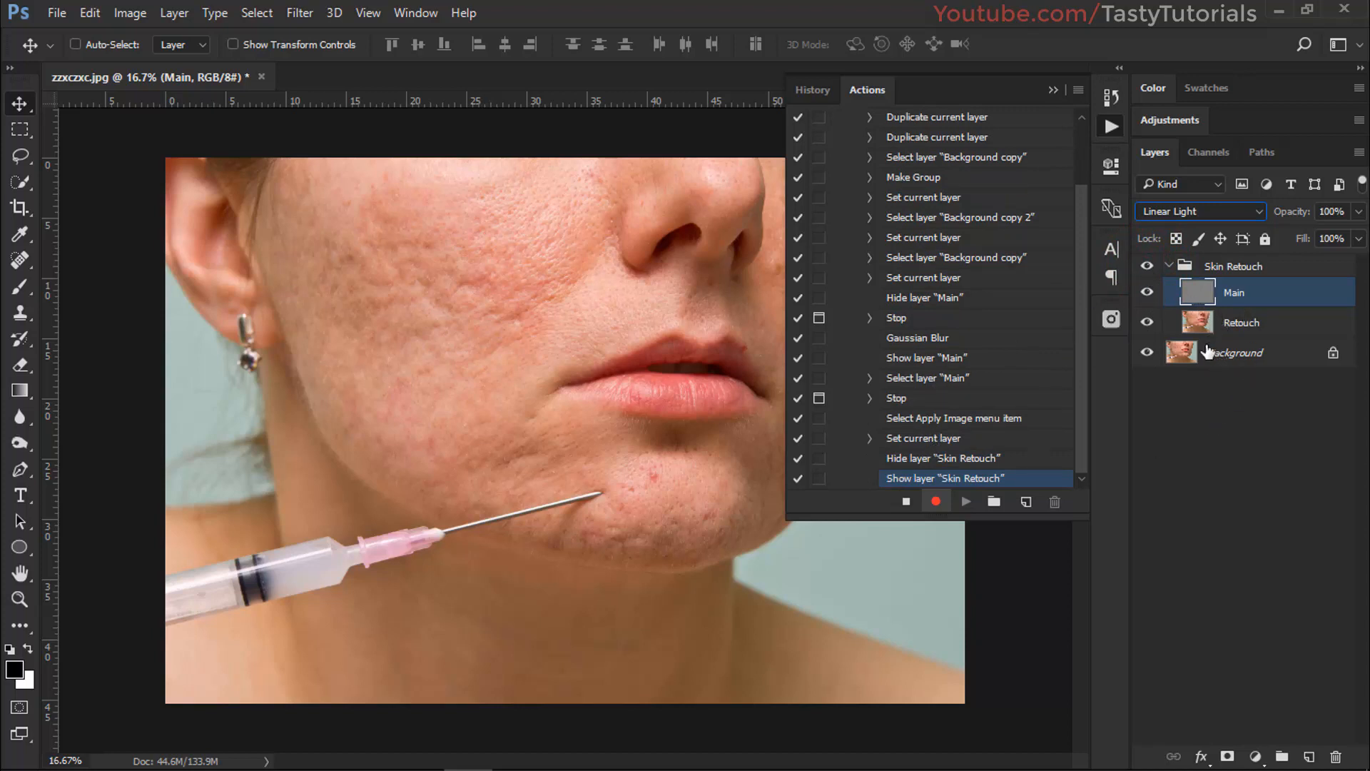
{"action": "left_click", "coordinate": [1264, 321]}
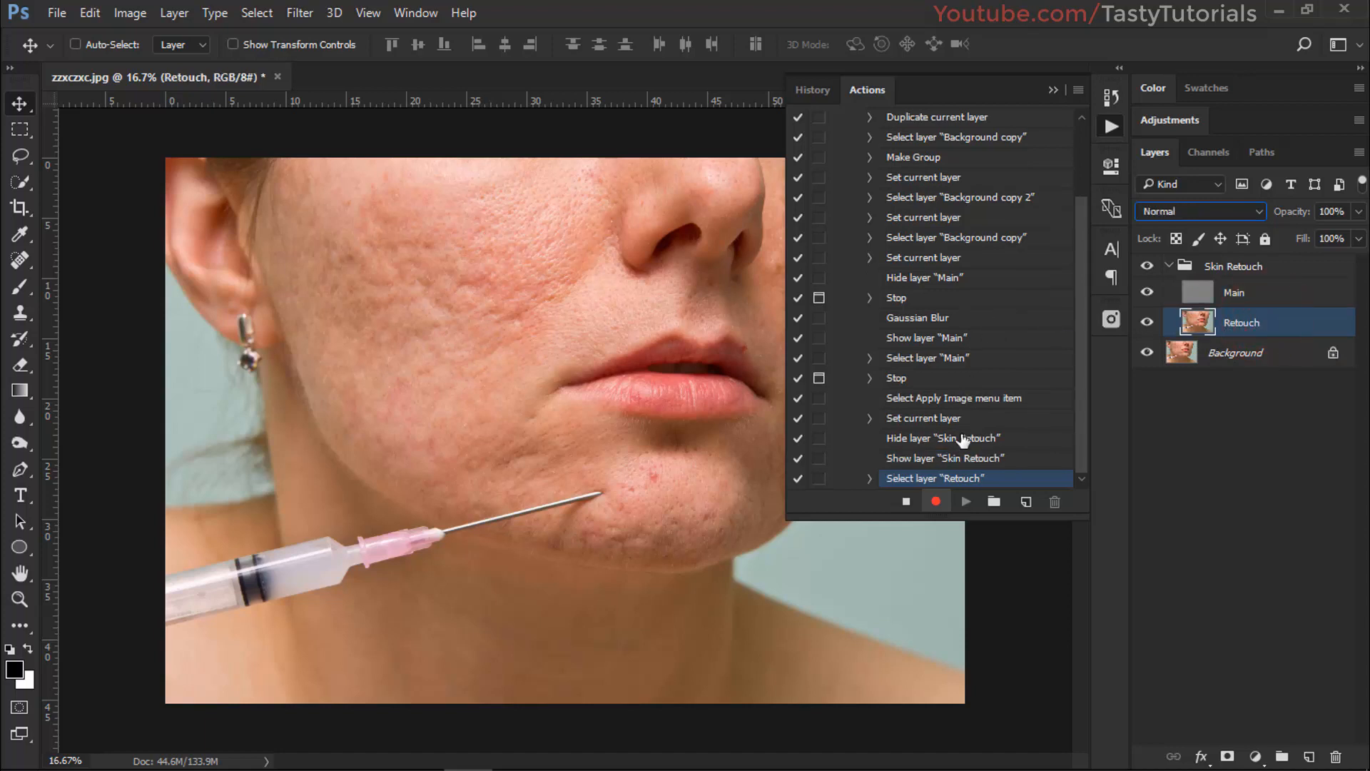
Step: Insert a stop in the action with the message lines "Select the Lesso Tool." and "The Radius should be 20."
{"action": "left_click", "coordinate": [1079, 91]}
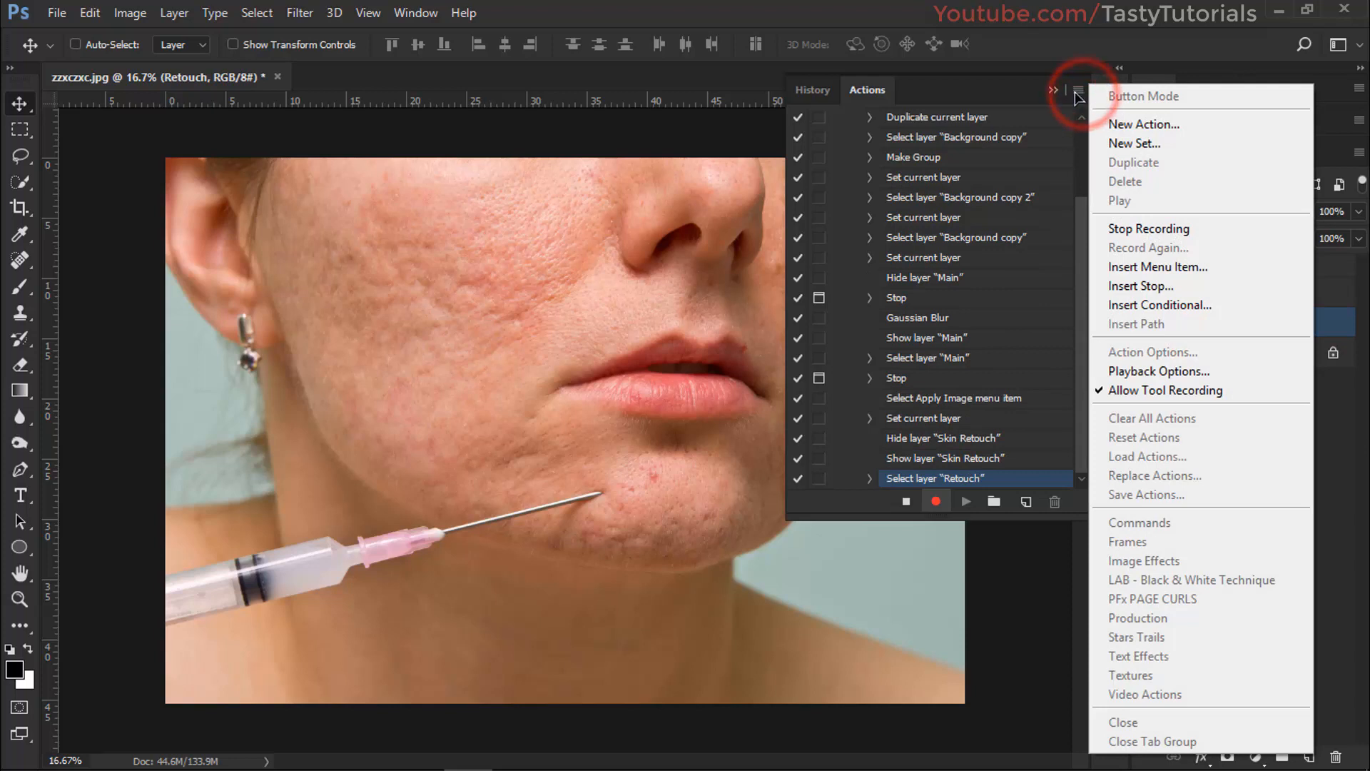
{"action": "left_click", "coordinate": [1147, 285]}
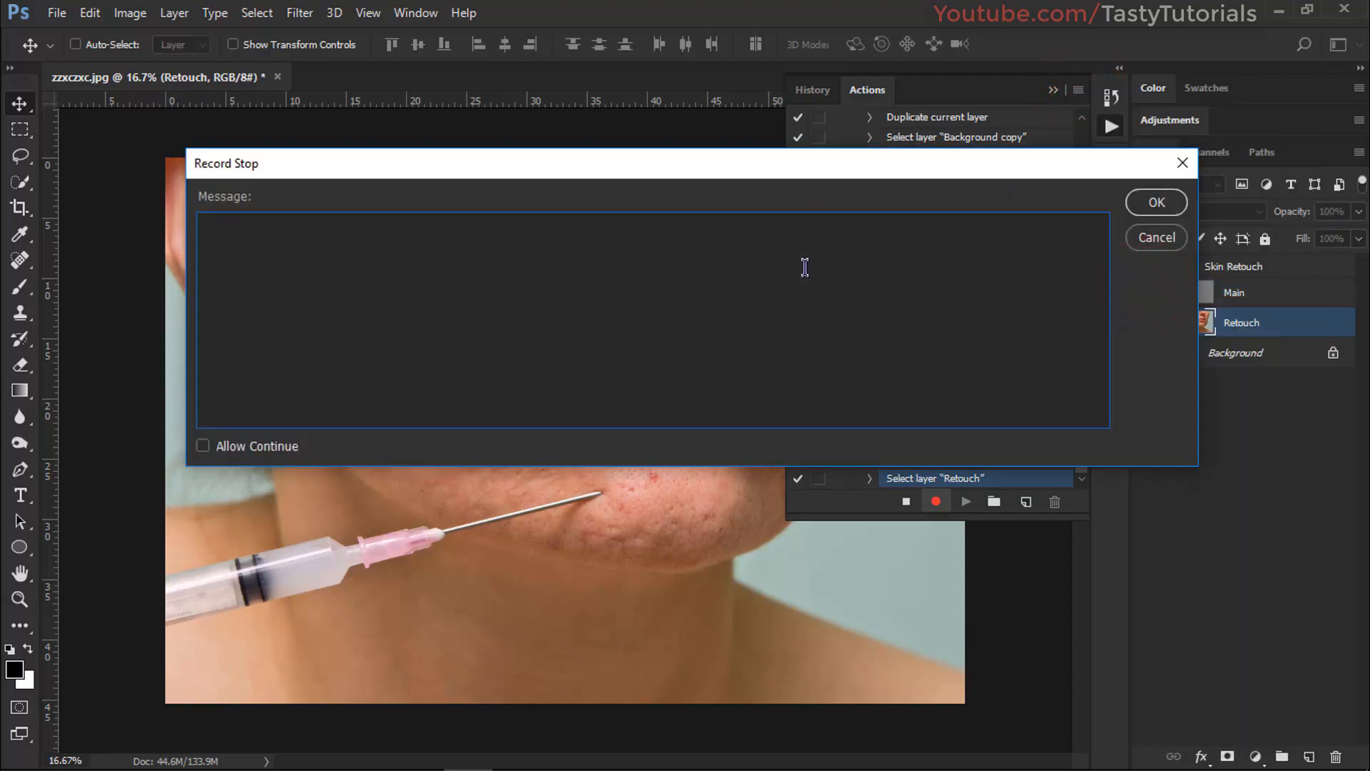
{"action": "type", "text": "Select the Lesso Tool. The"}
{"action": "key", "text": "Return"}
{"action": "type", "text": "The"}
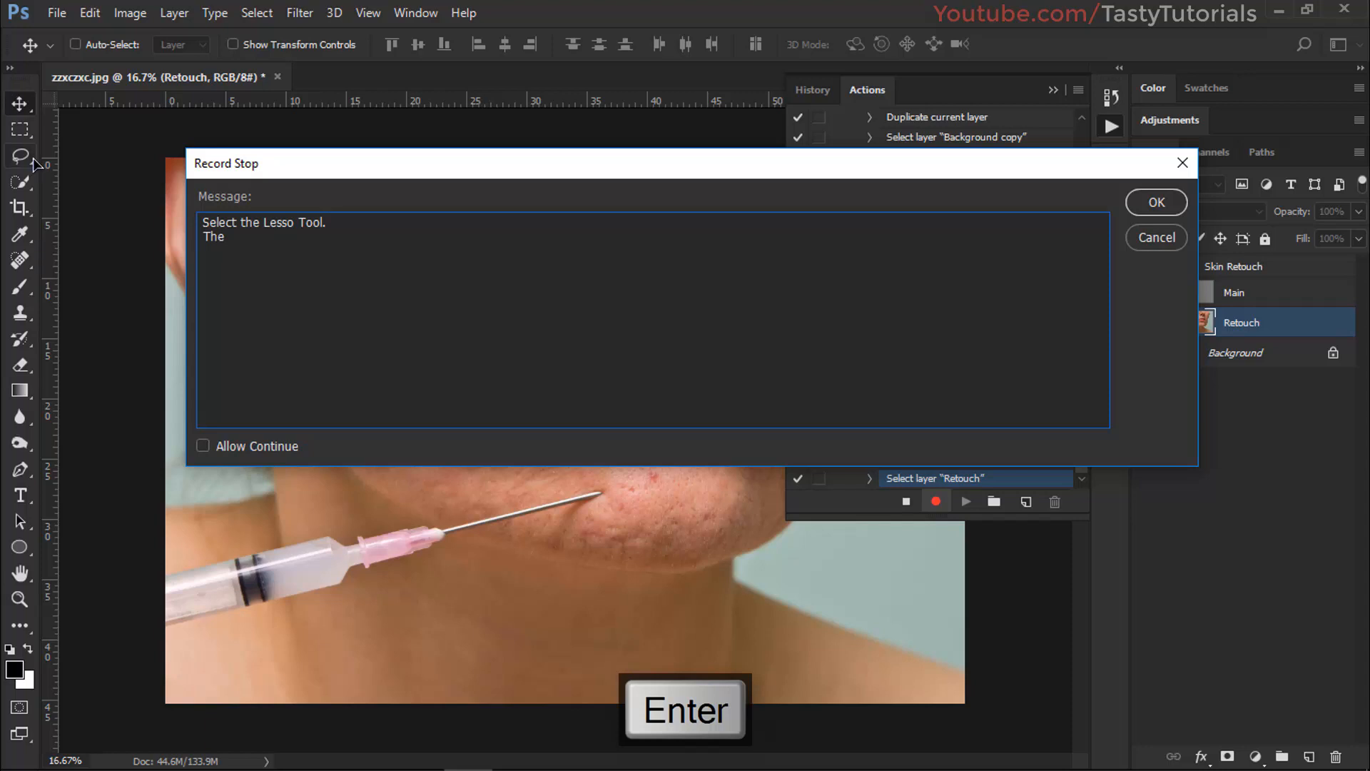
{"action": "left_click", "coordinate": [342, 243]}
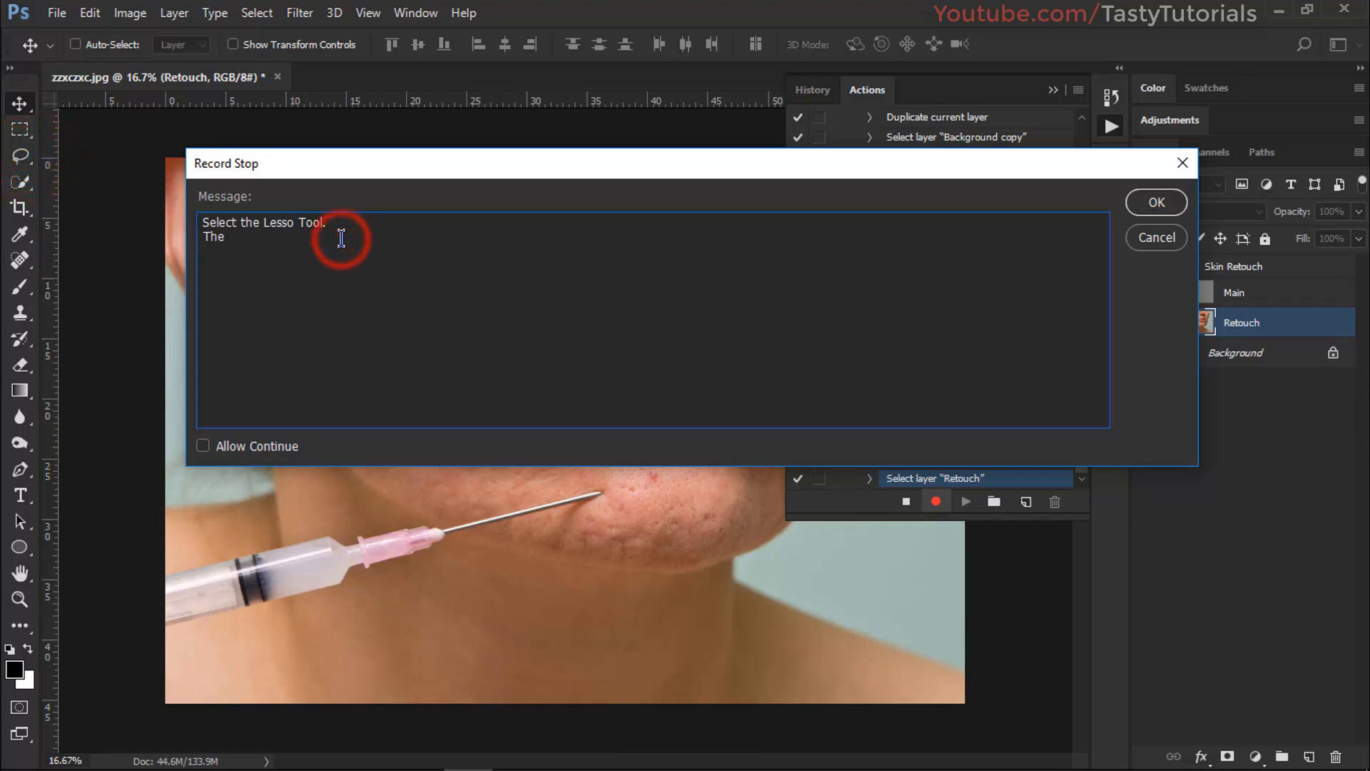
{"action": "type", "text": "Radius should be "}
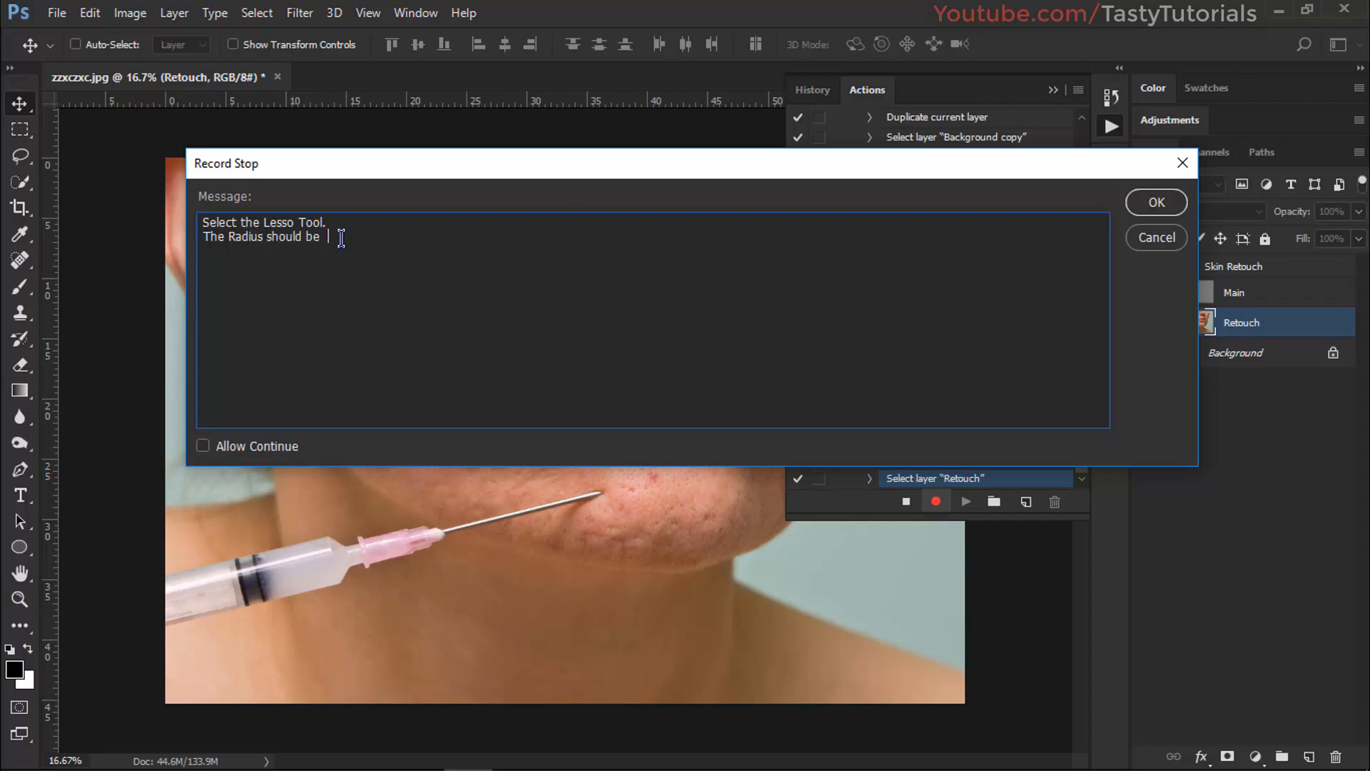
{"action": "type", "text": "20"}
{"action": "key", "text": "Return"}
{"action": "type", "text": "DO NOT"}
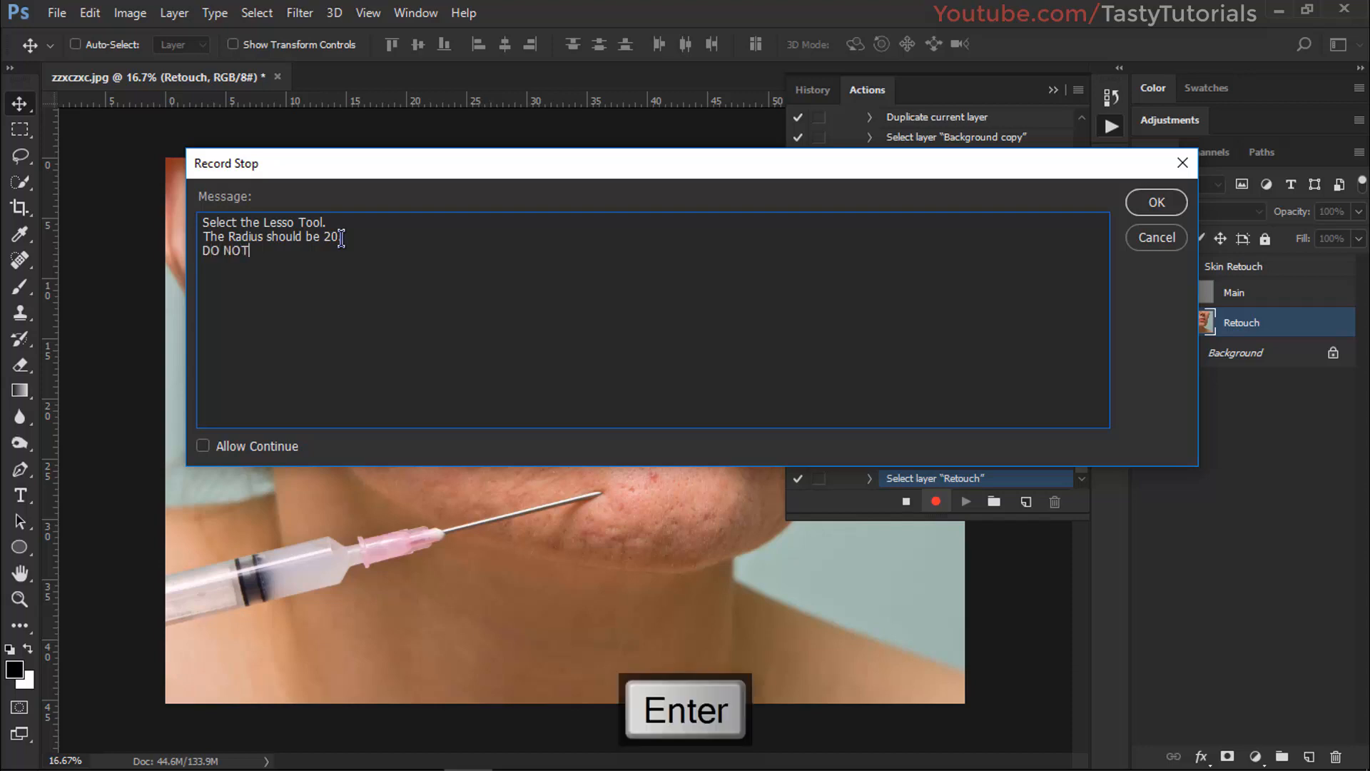
{"action": "key", "text": "BackSpace"}
{"action": "key", "text": "BackSpace"}
{"action": "key", "text": "BackSpace"}
{"action": "key", "text": "BackSpace"}
{"action": "key", "text": "BackSpace"}
{"action": "key", "text": "BackSpace"}
{"action": "key", "text": "BackSpace"}
Step: Add the message lines "after that select the area on which you want to work" and "apply the blure amount."
{"action": "type", "text": "afer"}
{"action": "key", "text": "BackSpace"}
{"action": "key", "text": "BackSpace"}
{"action": "type", "text": "ter that "}
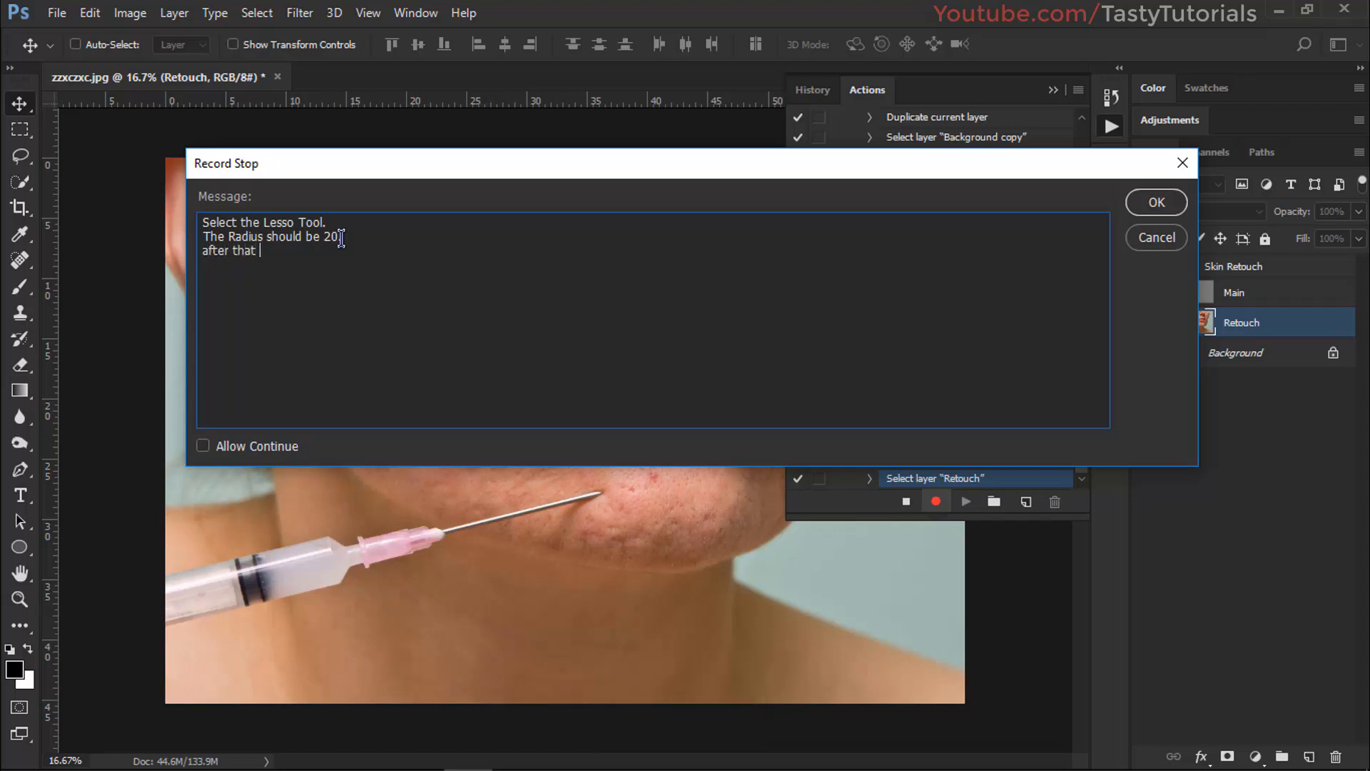
{"action": "type", "text": "select the area on which you want to "}
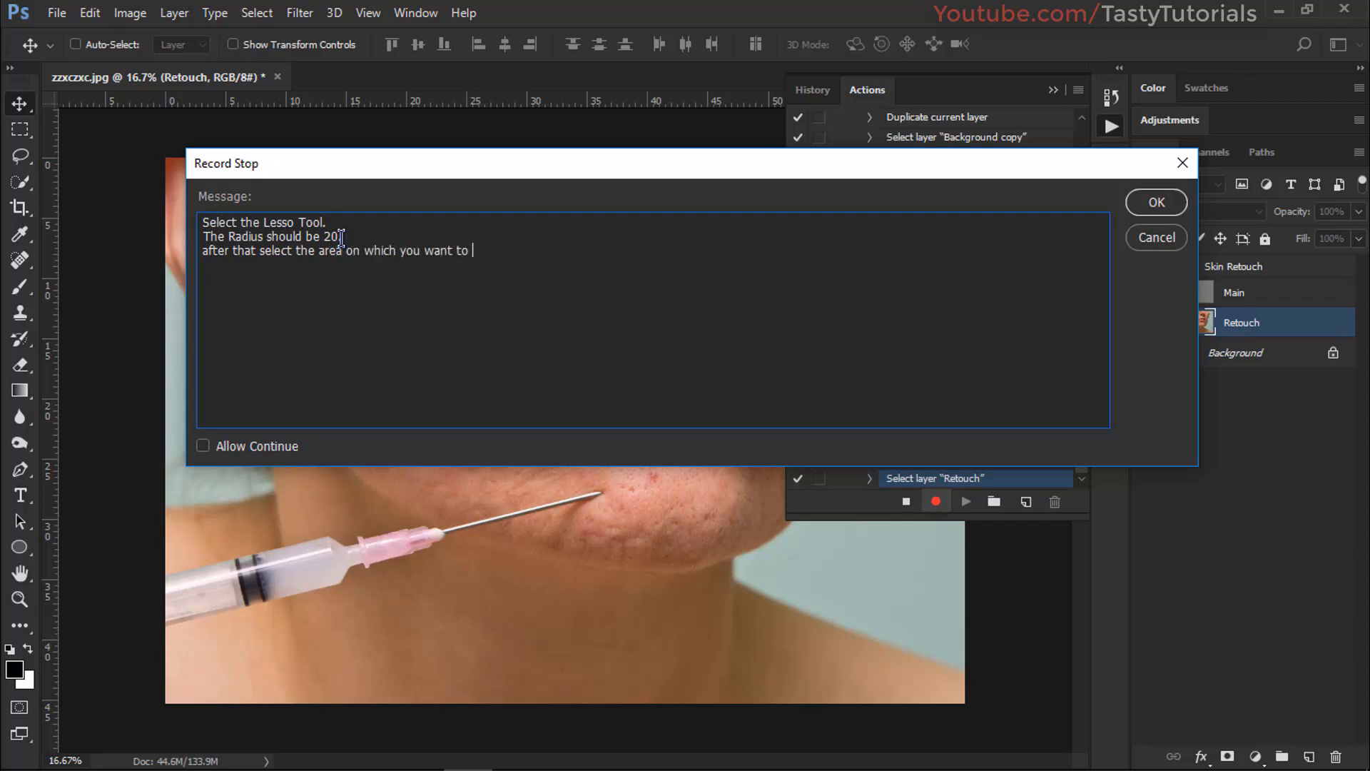
{"action": "type", "text": "work"}
{"action": "key", "text": "Return"}
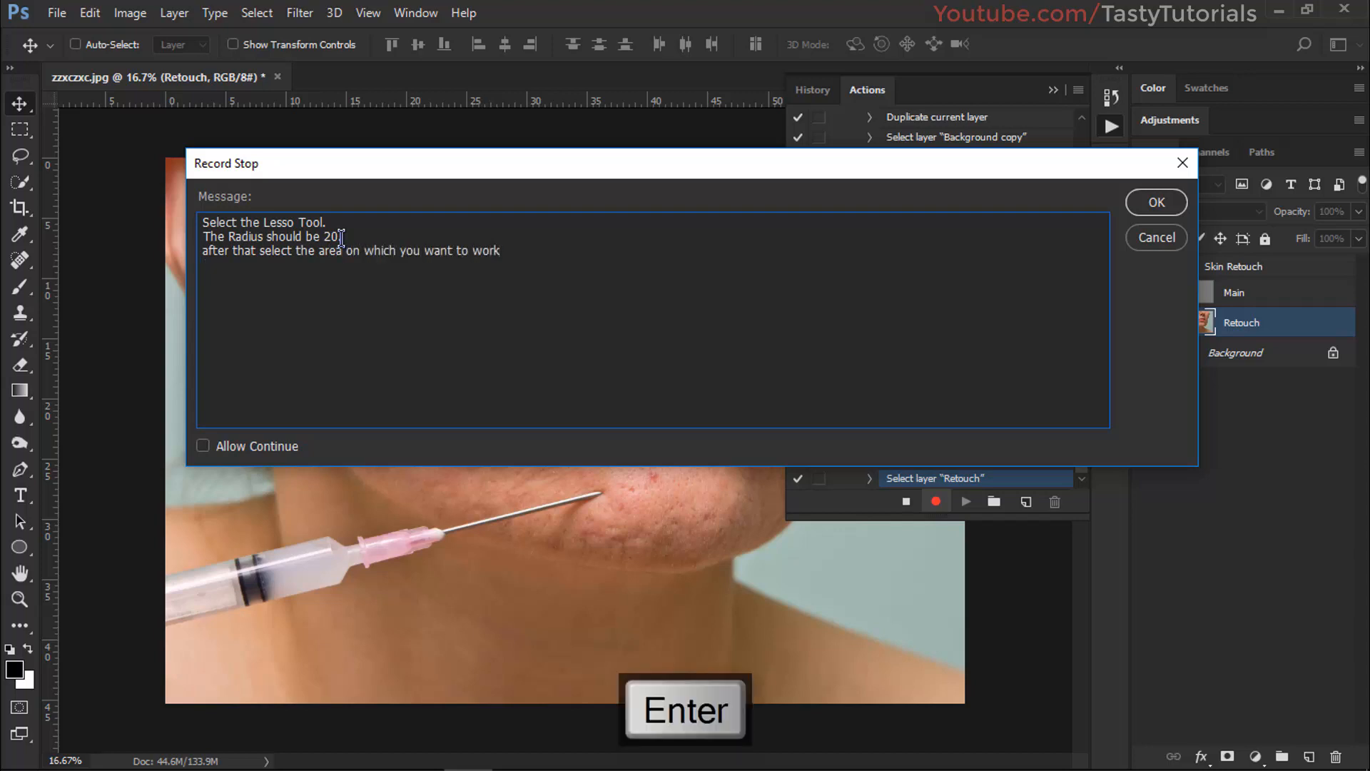
{"action": "type", "text": "apply the blure amout "}
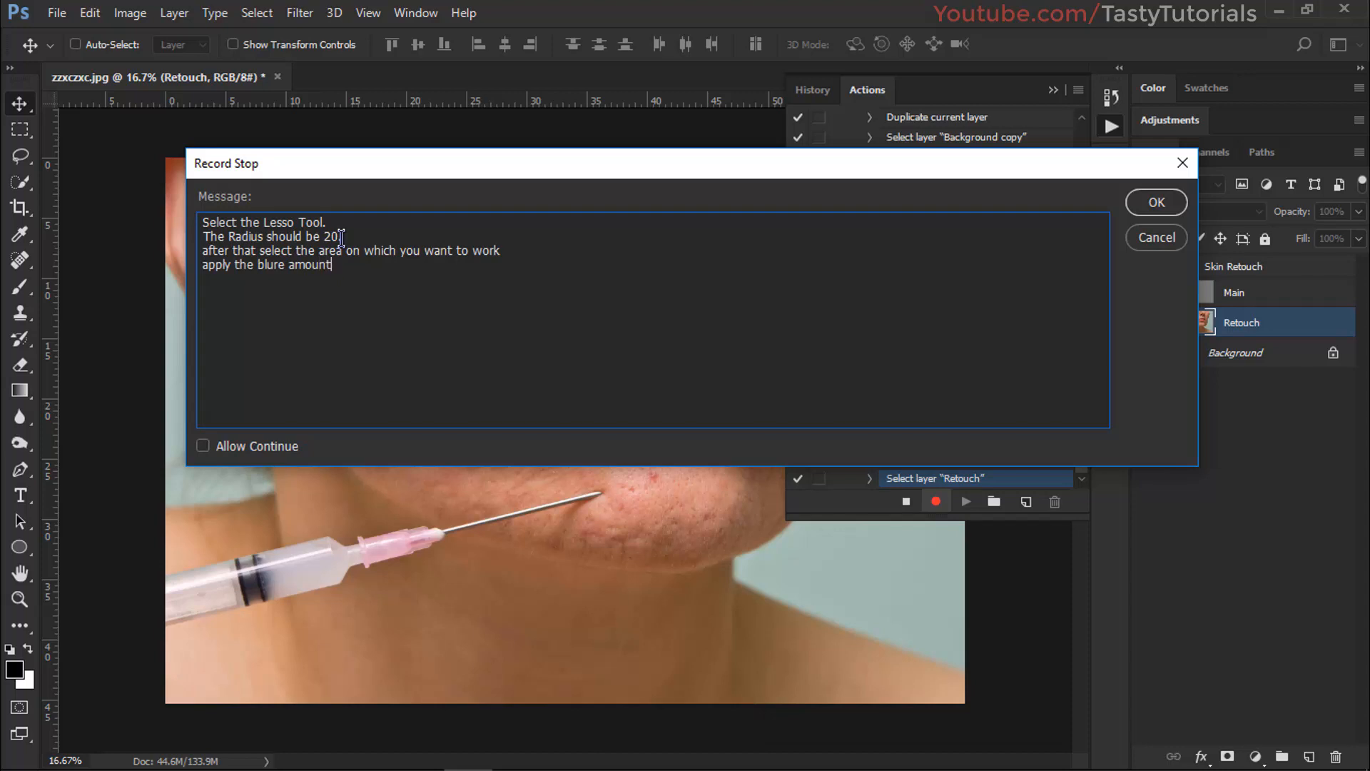
{"action": "type", "text": "."}
{"action": "key", "text": "Return"}
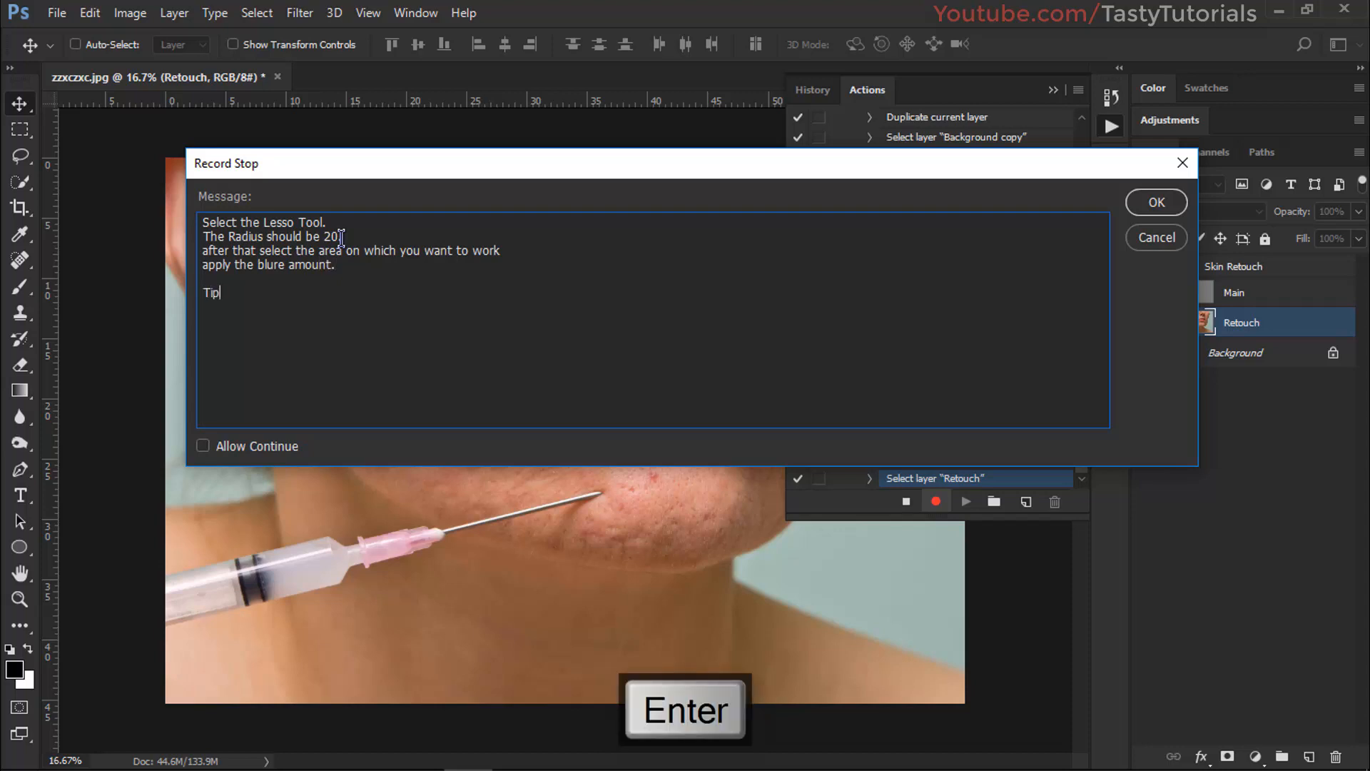
Step: Add "Tip: do not apply too much blure or on the whole image at once.just select the area and then apply the blure." and record the stop
{"action": "type", "text": "Tip.Do"}
{"action": "key", "text": "BackSpace"}
{"action": "key", "text": "BackSpace"}
{"action": "key", "text": "BackSpace"}
{"action": "key", "text": "BackSpace"}
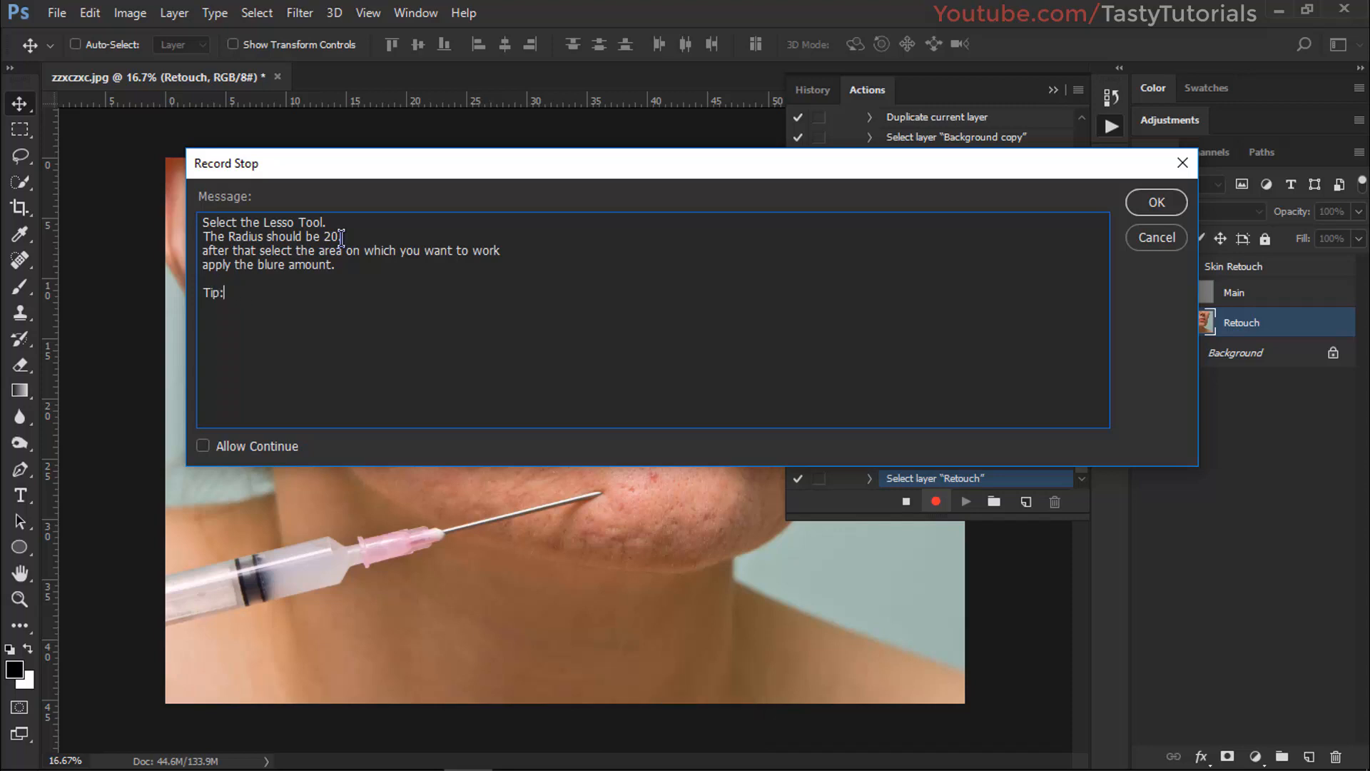
{"action": "type", "text": "do not apply "}
{"action": "type", "text": "too muc"}
{"action": "type", "text": "h v"}
{"action": "type", "text": "b"}
{"action": "key", "text": "BackSpace"}
{"action": "key", "text": "BackSpace"}
{"action": "type", "text": "blure "}
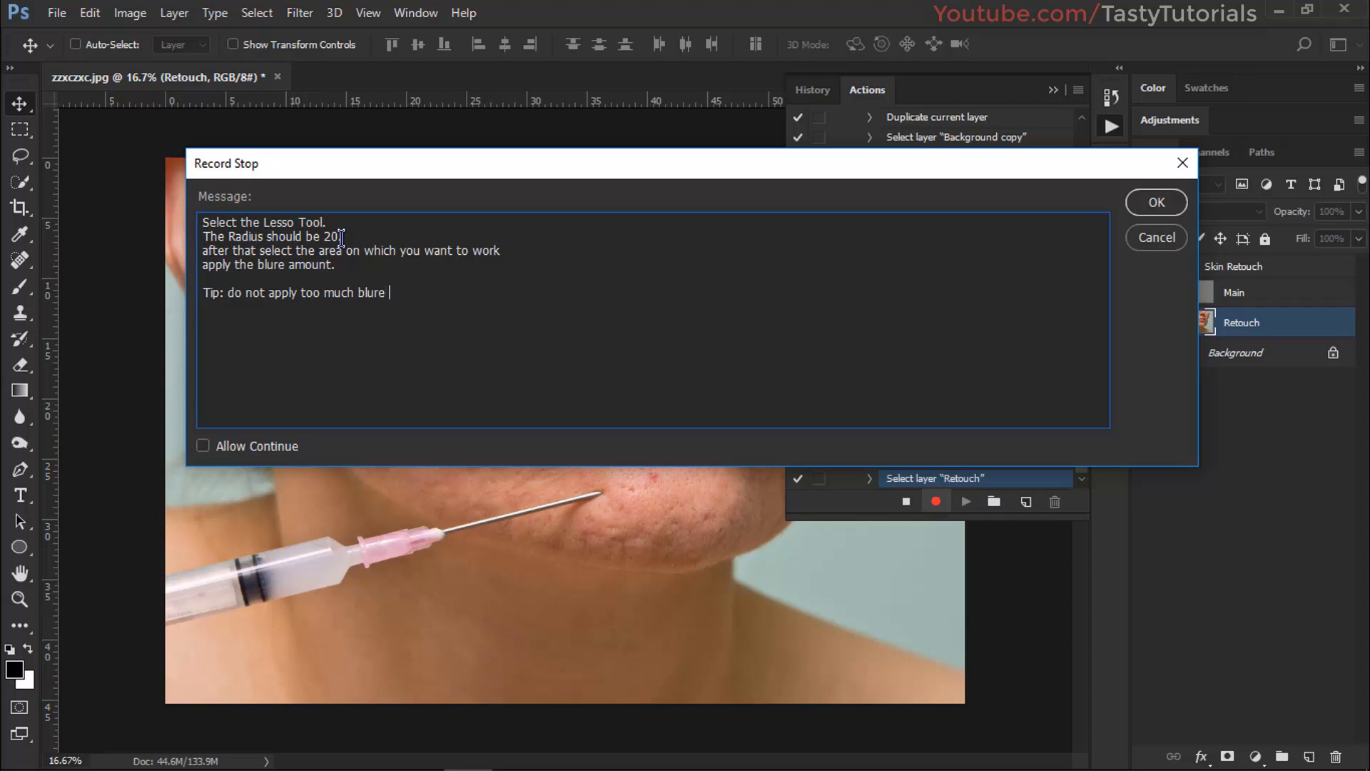
{"action": "type", "text": "or on the whole image at on"}
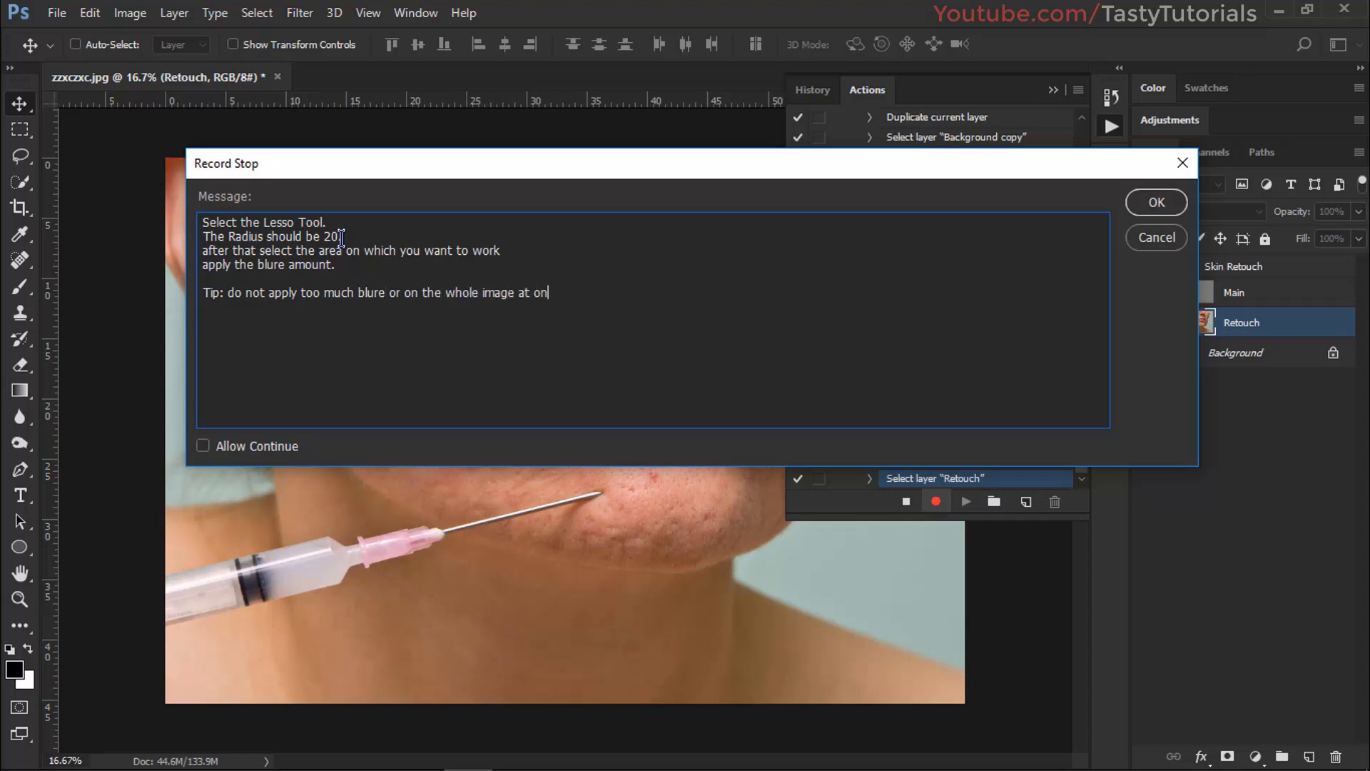
{"action": "type", "text": "ce.just select the area and then apply the blure."}
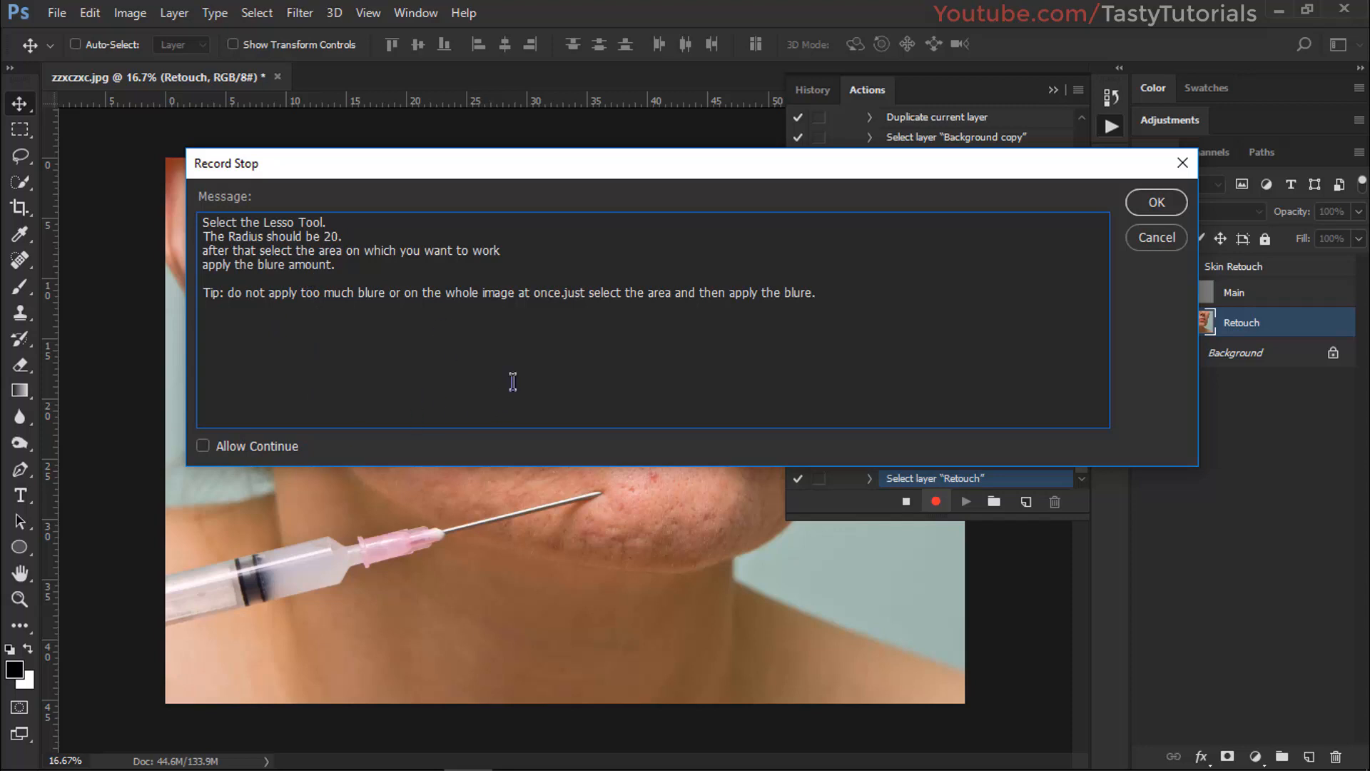
{"action": "left_click", "coordinate": [1150, 208]}
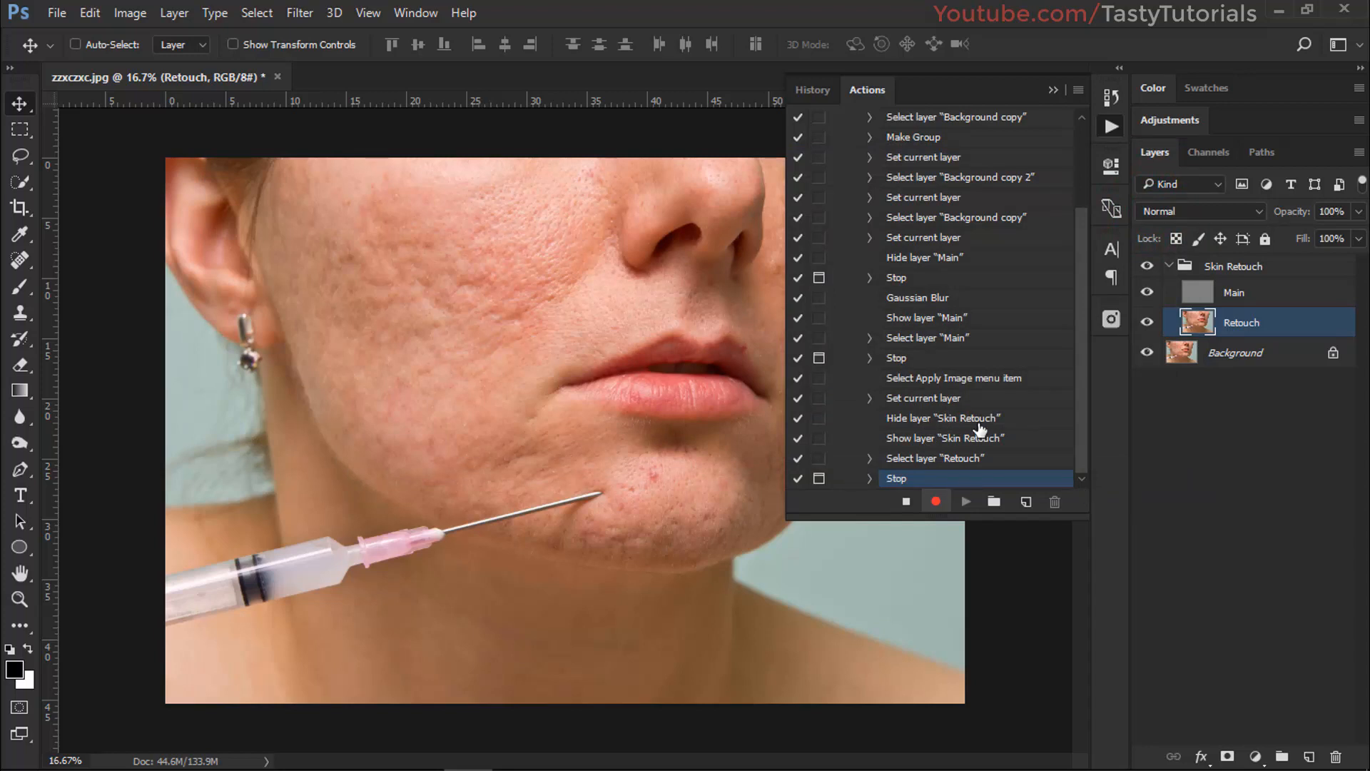
Step: Stop recording and outline the near cheek on the Retouch layer with the Lasso tool at 20 px feather
{"action": "left_click", "coordinate": [907, 503]}
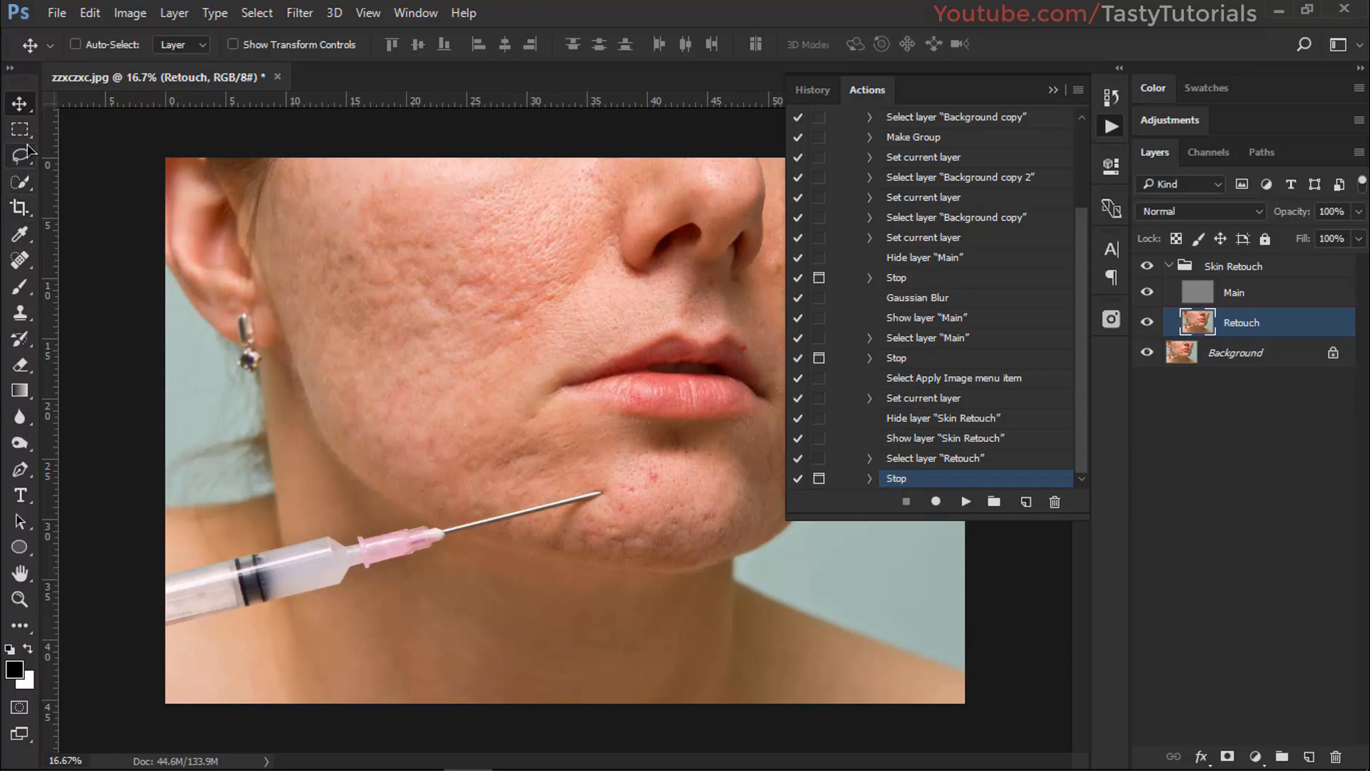
{"action": "left_click_drag", "start_coordinate": [29, 151], "coordinate": [63, 161]}
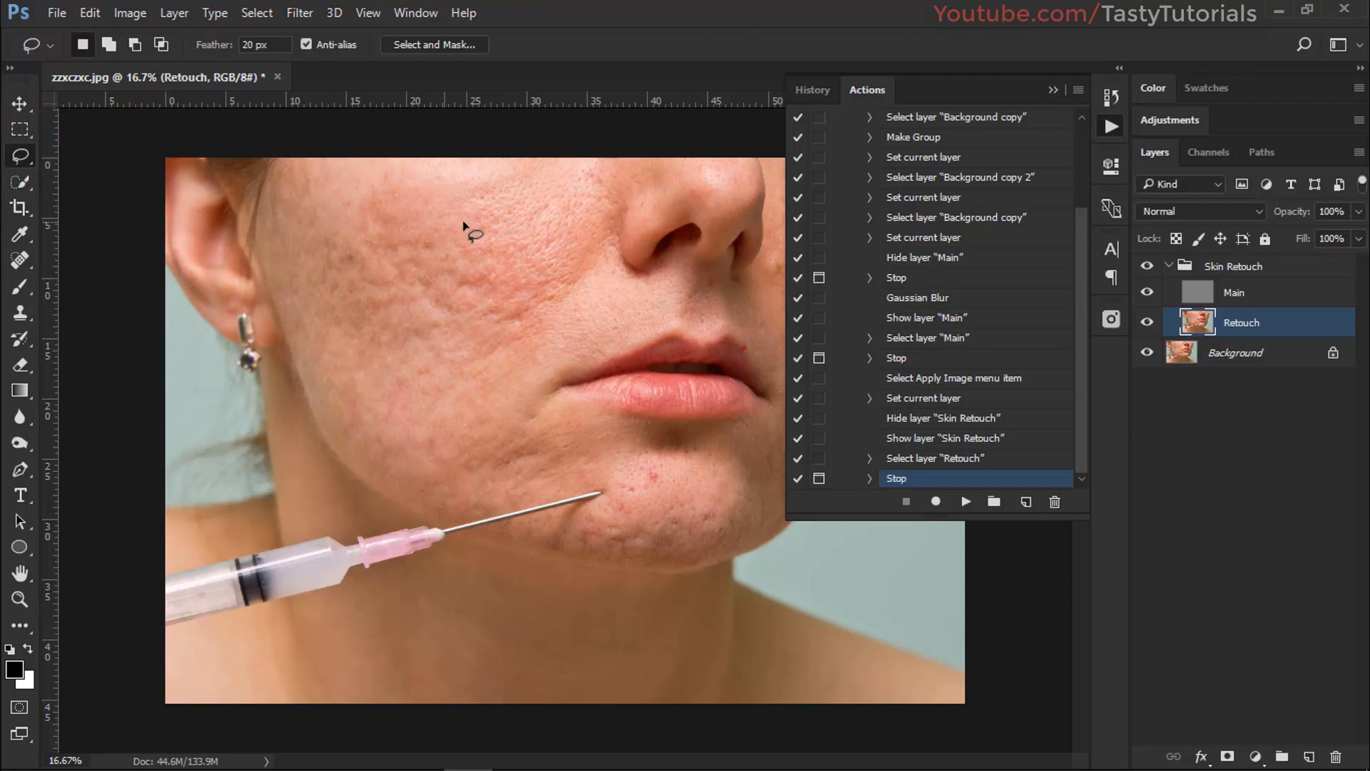
{"action": "mouse_move", "coordinate": [568, 173]}
{"action": "left_mouse_down"}
{"action": "mouse_move", "coordinate": [524, 194]}
{"action": "mouse_move", "coordinate": [323, 186]}
{"action": "mouse_move", "coordinate": [287, 216]}
{"action": "mouse_move", "coordinate": [283, 323]}
{"action": "mouse_move", "coordinate": [331, 416]}
{"action": "mouse_move", "coordinate": [378, 464]}
{"action": "mouse_move", "coordinate": [484, 502]}
{"action": "left_mouse_up"}
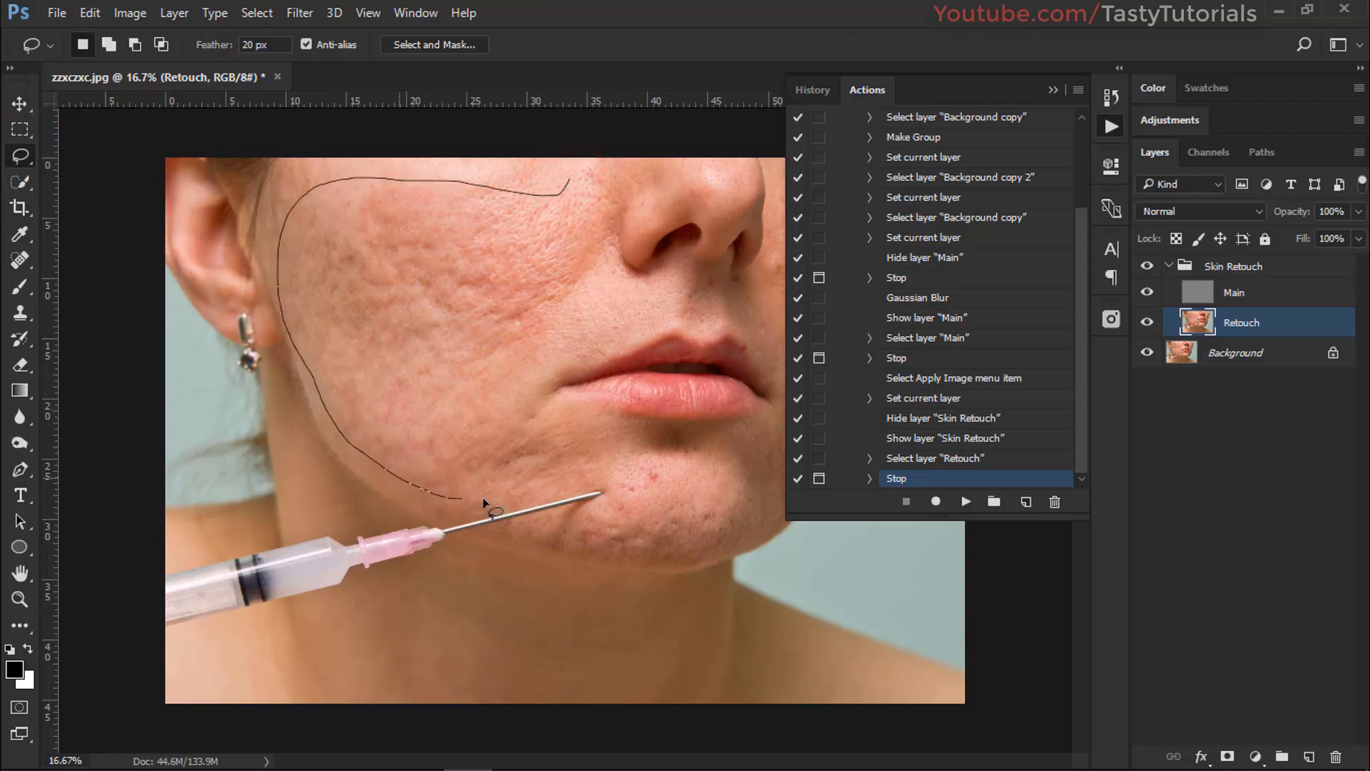
{"action": "mouse_move", "coordinate": [542, 359]}
{"action": "left_mouse_down"}
{"action": "mouse_move", "coordinate": [593, 229]}
{"action": "mouse_move", "coordinate": [569, 178]}
{"action": "left_mouse_up"}
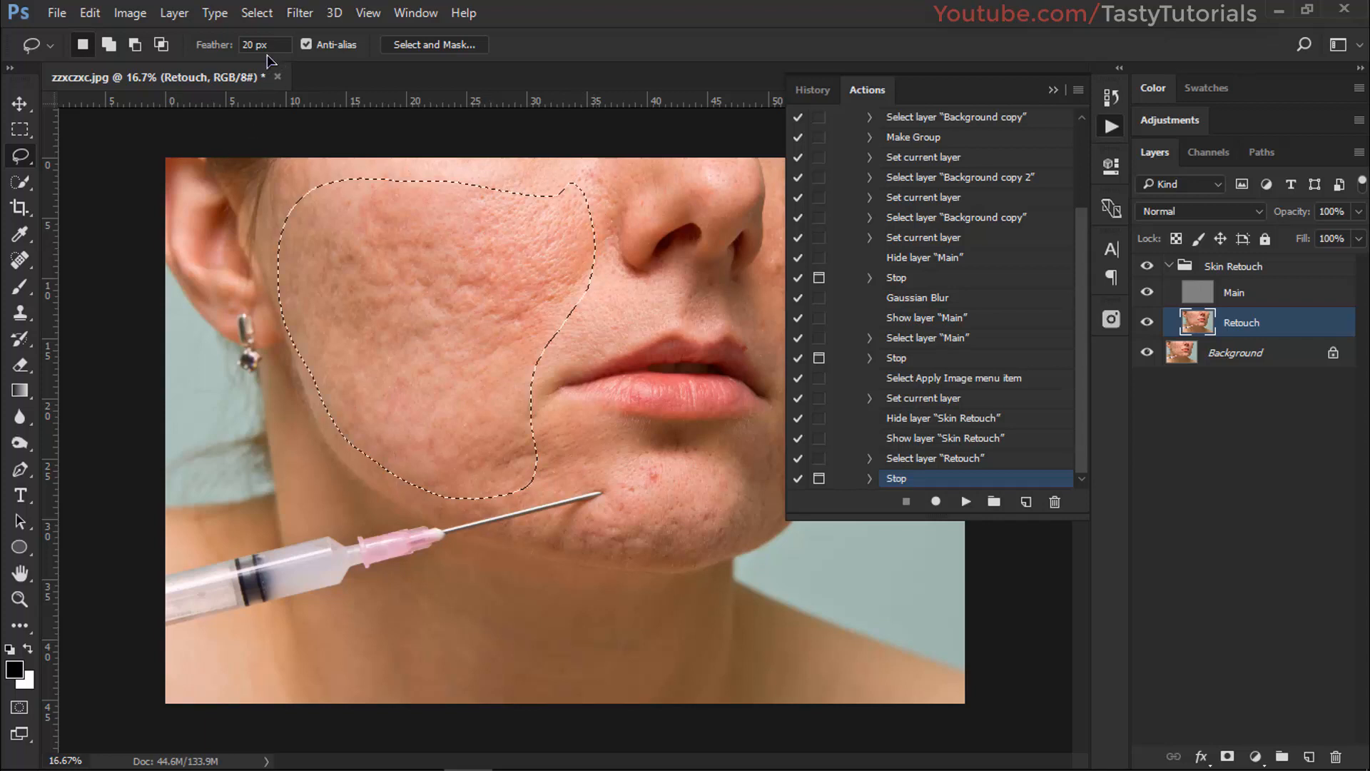
Step: Apply Gaussian Blur with a 92.7-pixel radius to the selected cheek and deselect it
{"action": "left_click", "coordinate": [299, 13]}
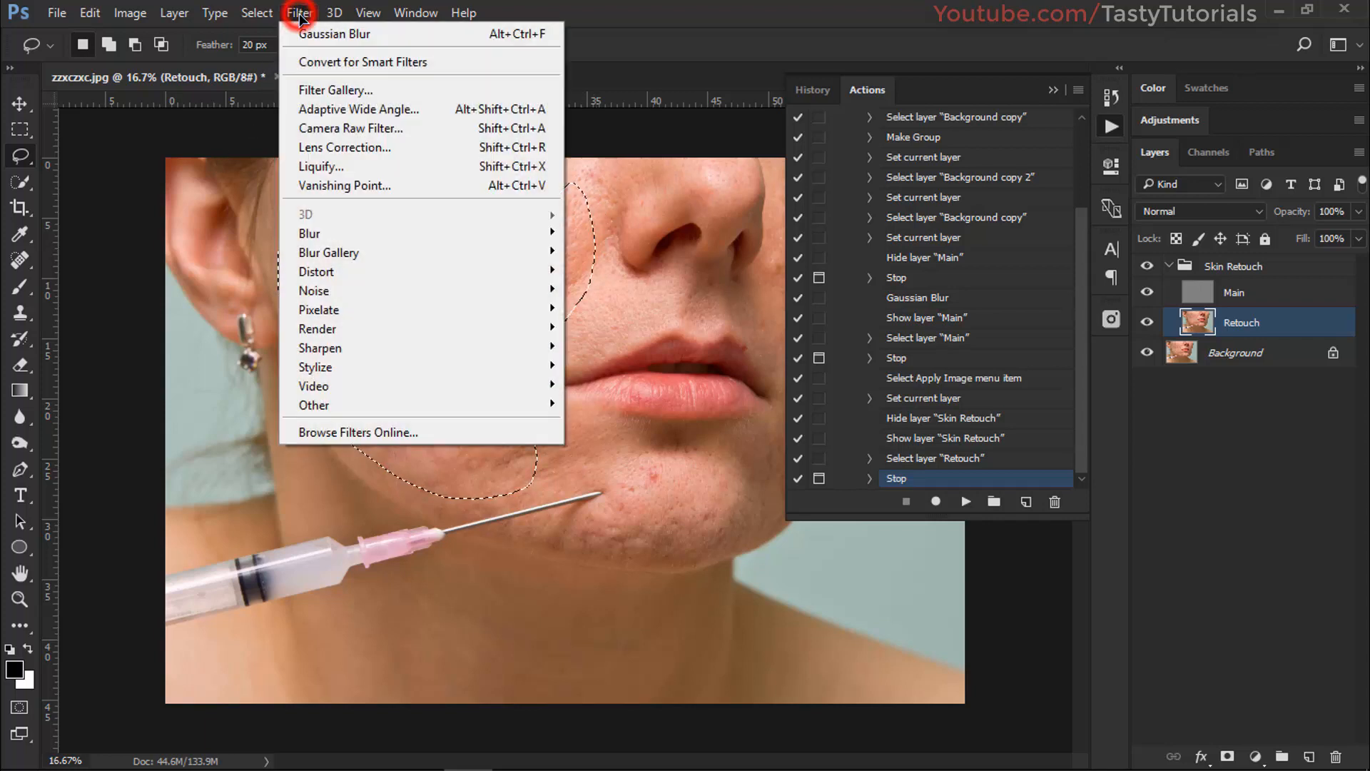
{"action": "left_click", "coordinate": [314, 232]}
{"action": "left_click", "coordinate": [203, 311]}
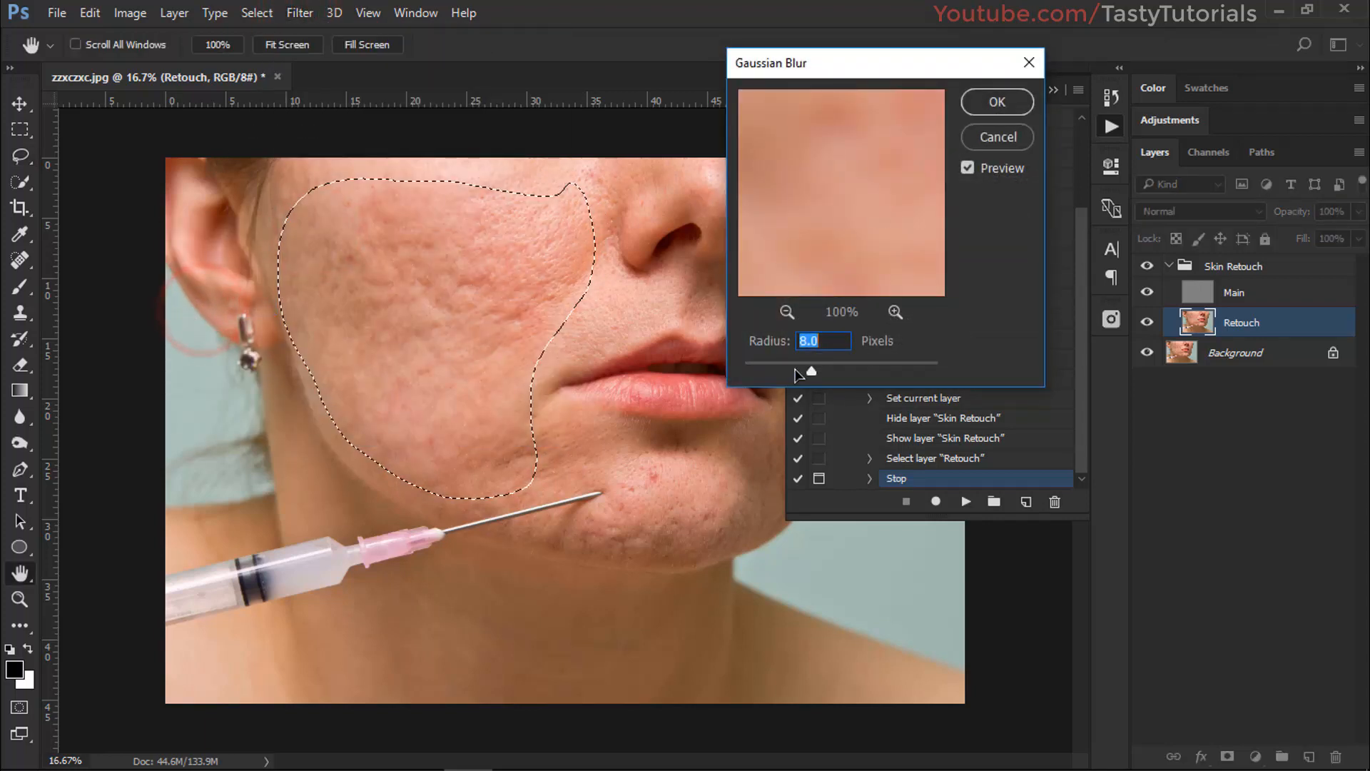
{"action": "left_click_drag", "start_coordinate": [837, 378], "coordinate": [865, 375]}
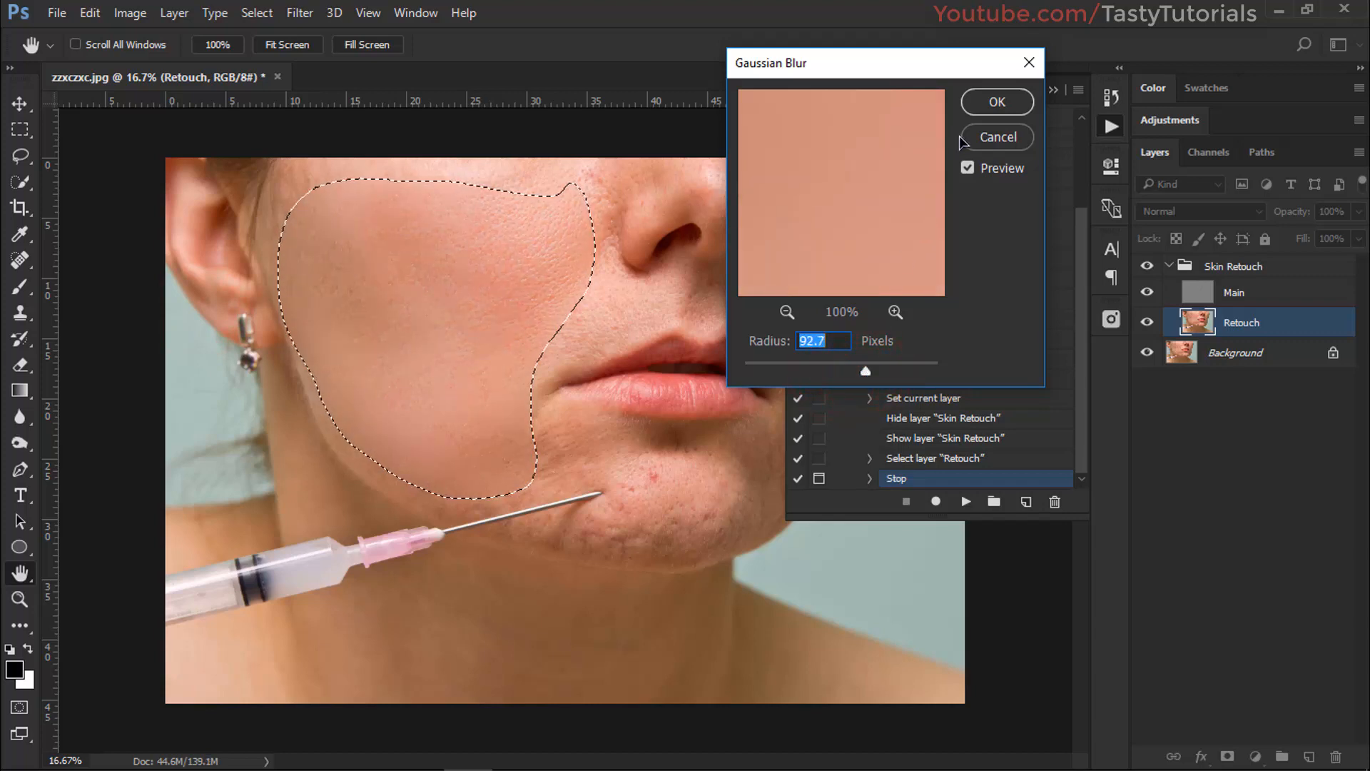
{"action": "left_click", "coordinate": [971, 112]}
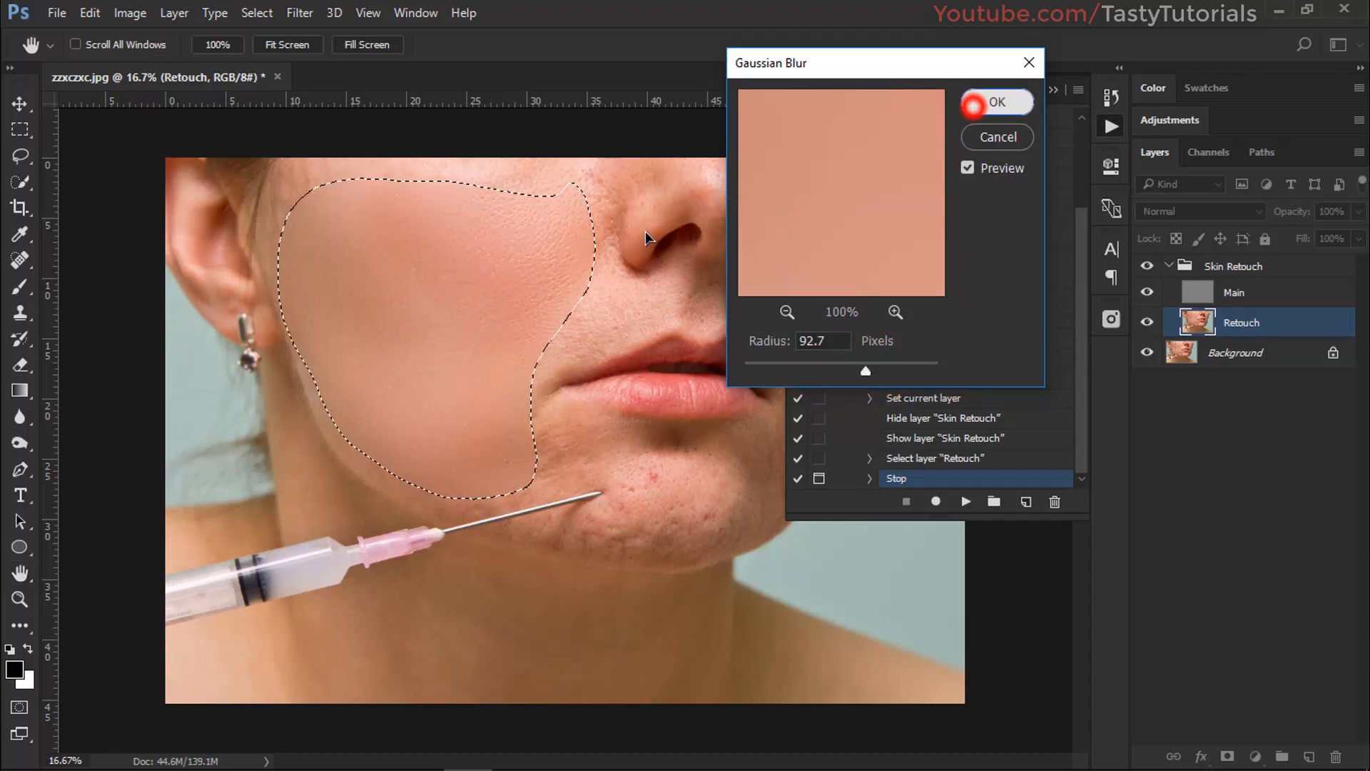
{"action": "left_click", "coordinate": [293, 184]}
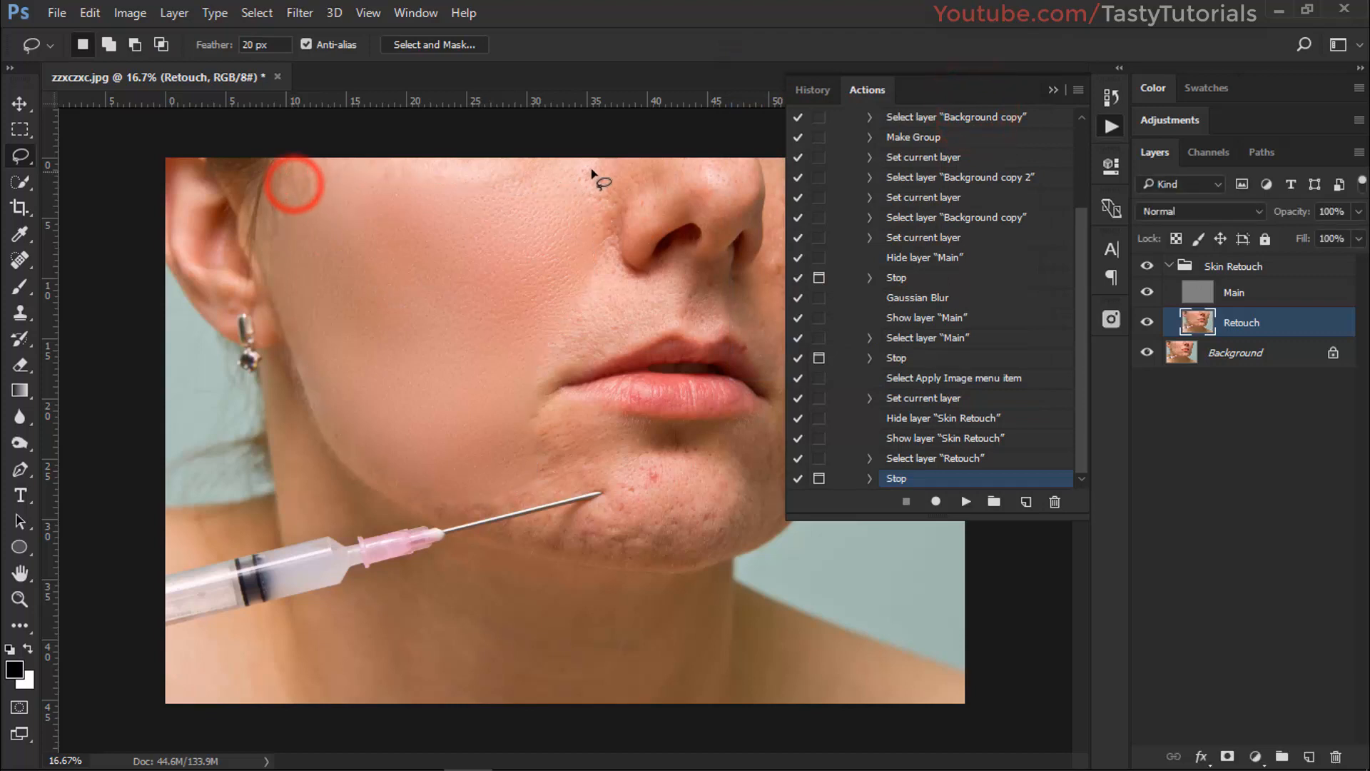
Step: Lasso the strip of skin along the cheek's upper edge, apply Gaussian Blur with a 66.8-pixel radius, and deselect
{"action": "mouse_move", "coordinate": [598, 156]}
{"action": "left_mouse_down"}
{"action": "mouse_move", "coordinate": [563, 181]}
{"action": "mouse_move", "coordinate": [320, 185]}
{"action": "mouse_move", "coordinate": [257, 246]}
{"action": "mouse_move", "coordinate": [255, 204]}
{"action": "mouse_move", "coordinate": [357, 136]}
{"action": "mouse_move", "coordinate": [602, 164]}
{"action": "left_mouse_up"}
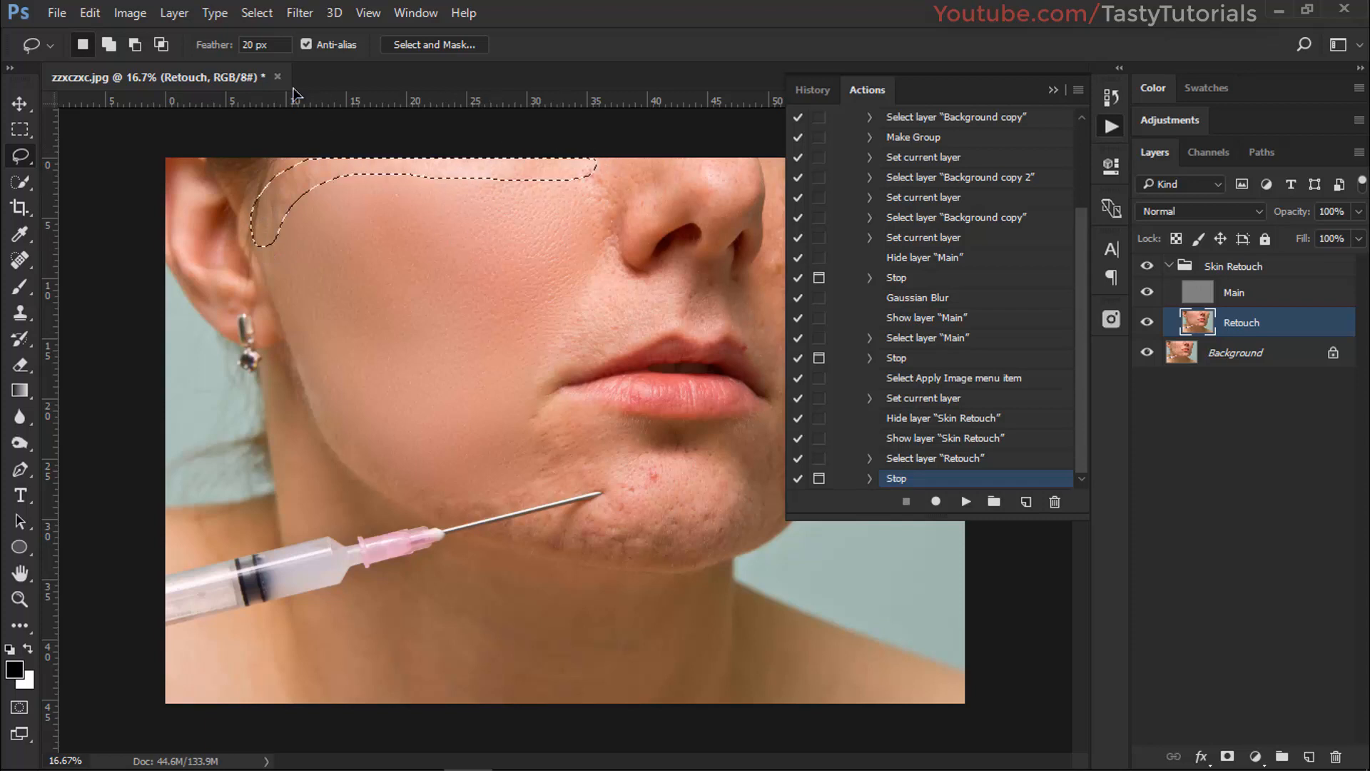
{"action": "left_click", "coordinate": [274, 9]}
{"action": "mouse_move", "coordinate": [299, 12]}
{"action": "left_click", "coordinate": [337, 233]}
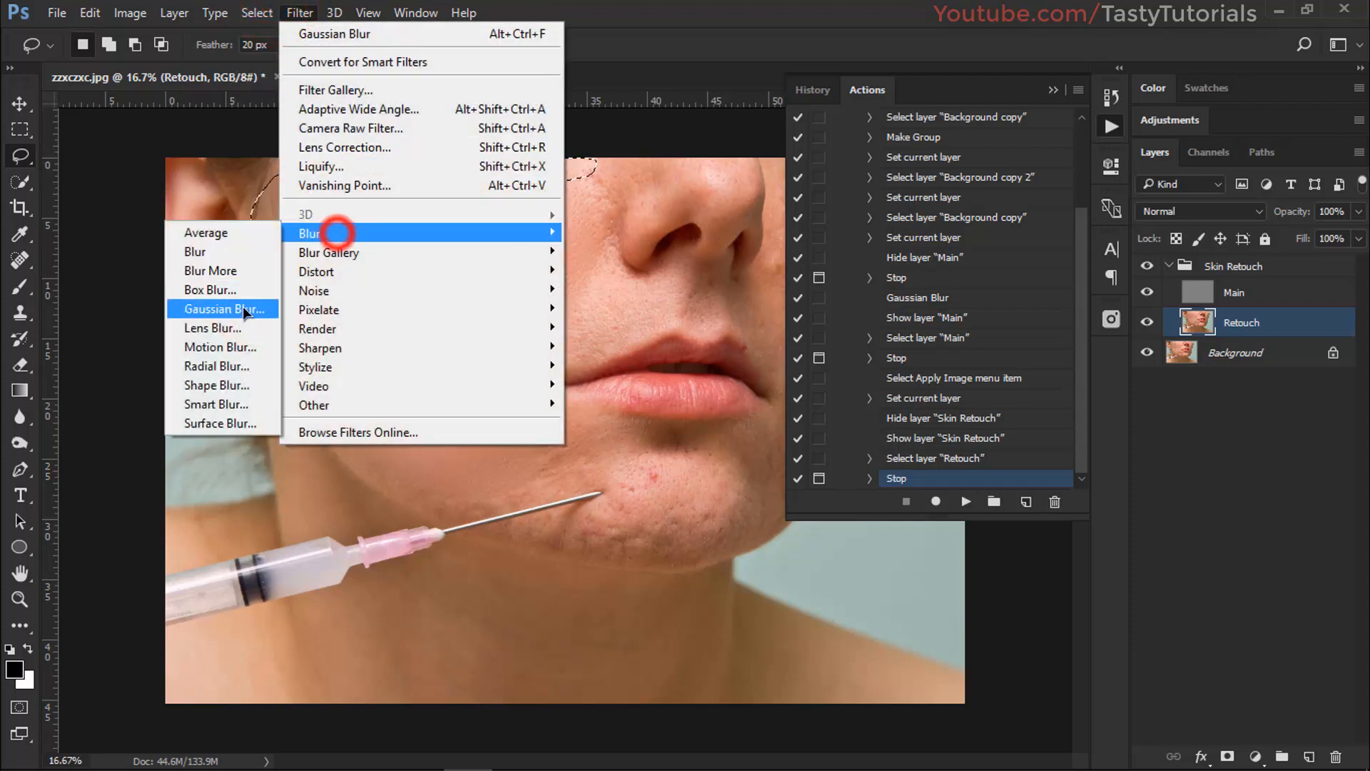
{"action": "left_click", "coordinate": [239, 307]}
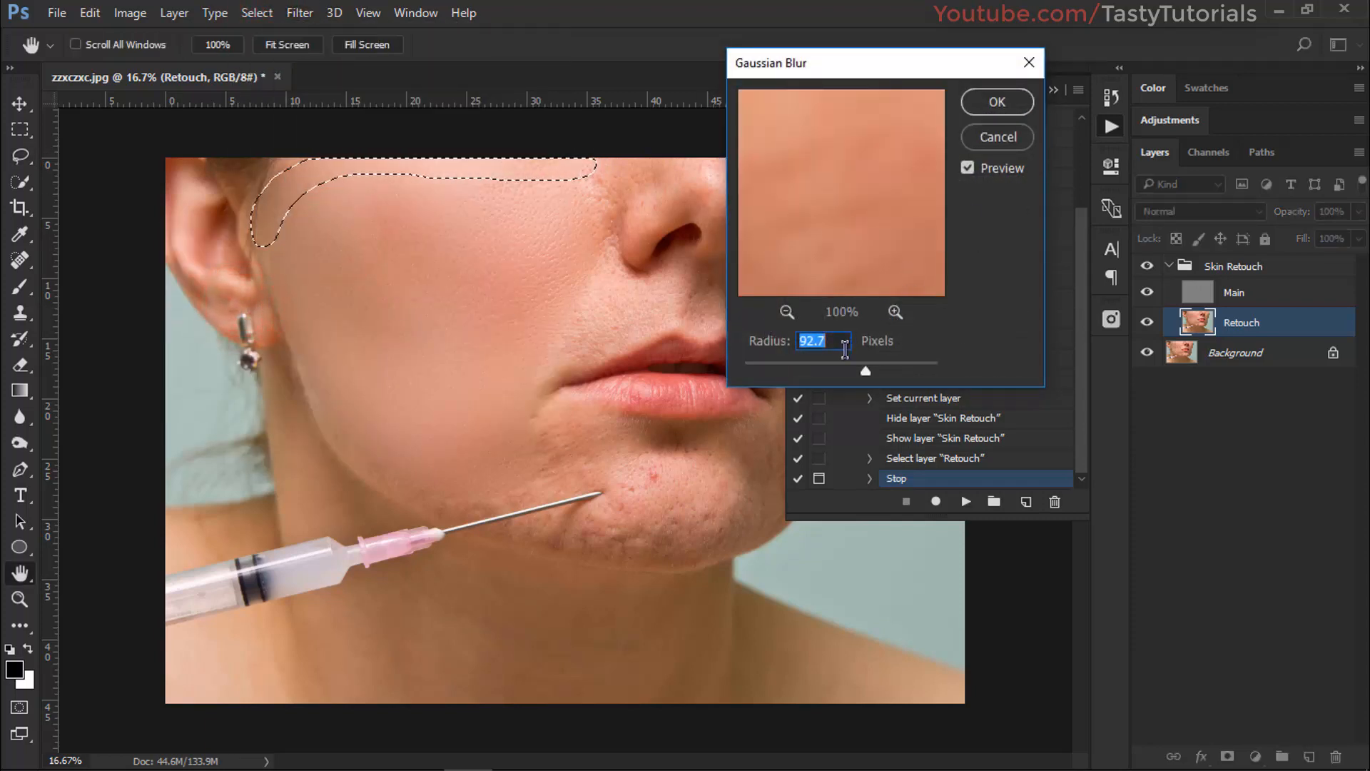
{"action": "left_click_drag", "start_coordinate": [865, 371], "coordinate": [856, 370]}
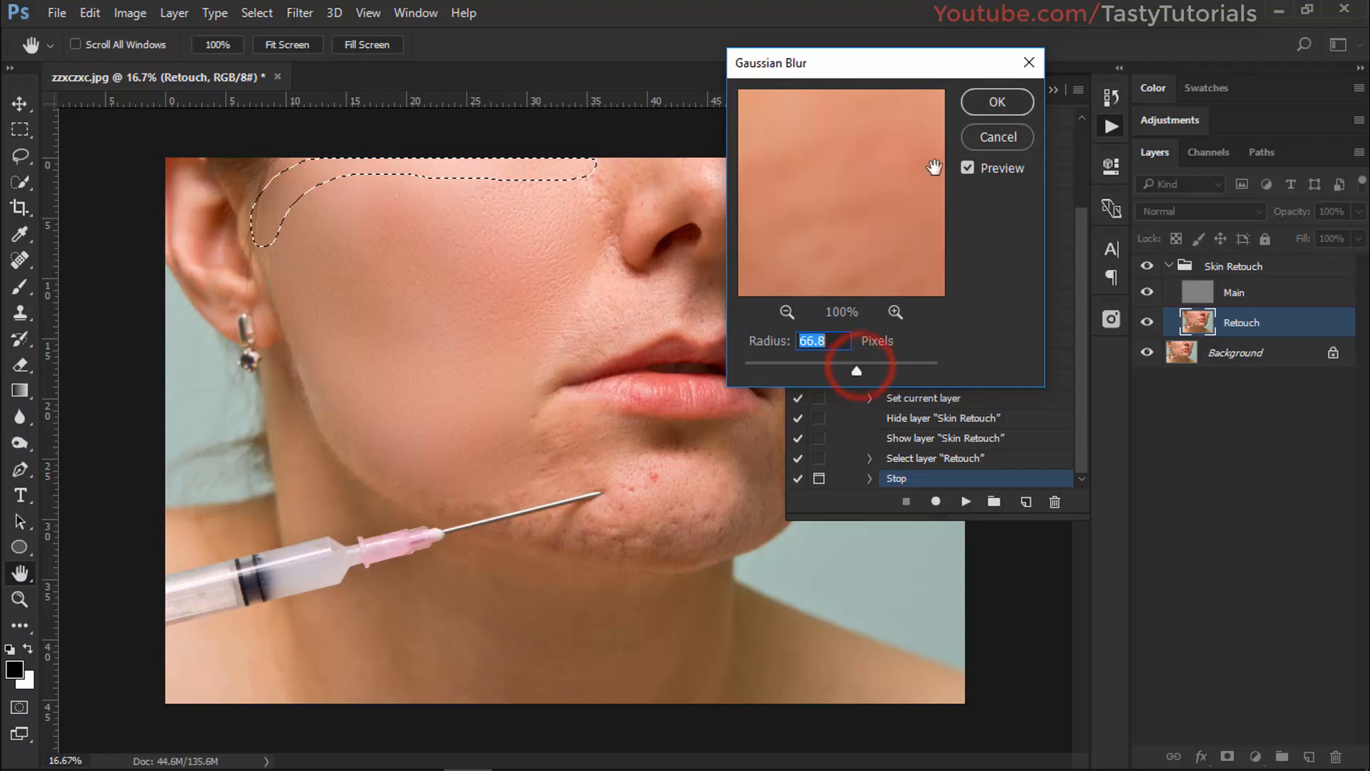
{"action": "left_click", "coordinate": [997, 102]}
{"action": "key", "text": "ctrl+d"}
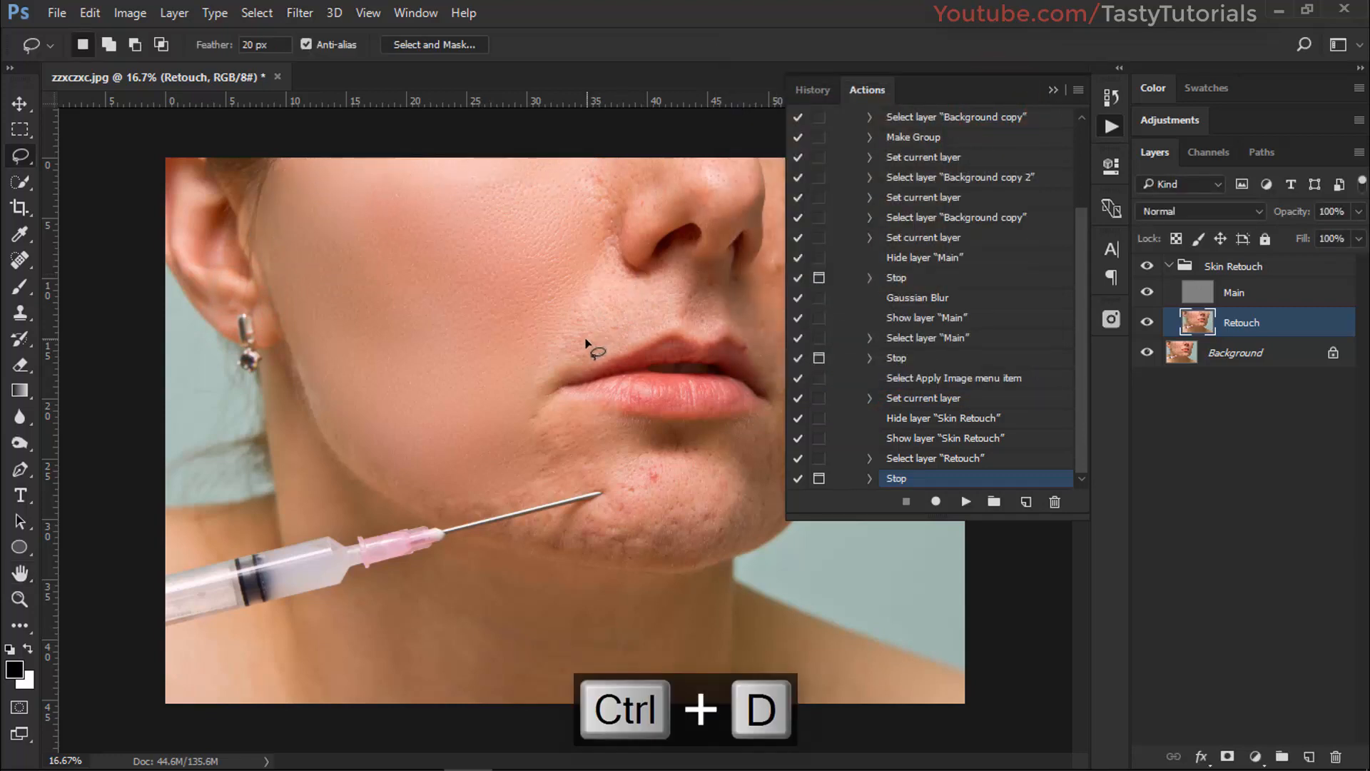
Step: Lasso the blemished skin on the chin and below the lips, smooth it with Gaussian Blur, and deselect
{"action": "mouse_move", "coordinate": [544, 407]}
{"action": "left_mouse_down"}
{"action": "mouse_move", "coordinate": [697, 462]}
{"action": "mouse_move", "coordinate": [746, 507]}
{"action": "left_mouse_up"}
{"action": "left_click_drag", "start_coordinate": [649, 566], "coordinate": [515, 535]}
{"action": "key", "text": "ctrl+f"}
{"action": "key", "text": "ctrl+d"}
{"action": "mouse_move", "coordinate": [602, 492]}
{"action": "left_mouse_down"}
{"action": "mouse_move", "coordinate": [443, 495]}
{"action": "mouse_move", "coordinate": [618, 496]}
{"action": "left_mouse_up"}
{"action": "key", "text": "ctrl+f"}
{"action": "key", "text": "ctrl+d"}
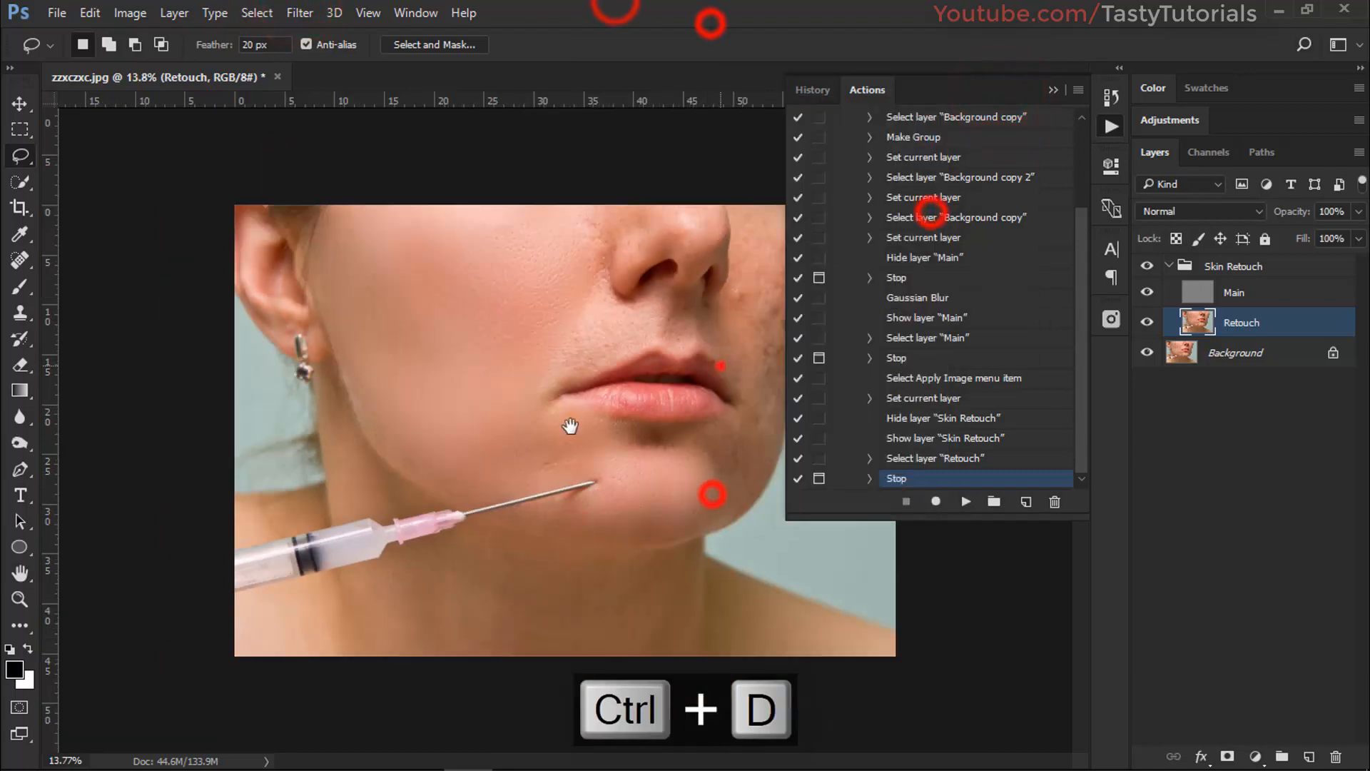
Step: Lasso the blemished skin beside the nose and on the far cheek, smooth each area with Gaussian Blur, and deselect
{"action": "left_click", "coordinate": [300, 13]}
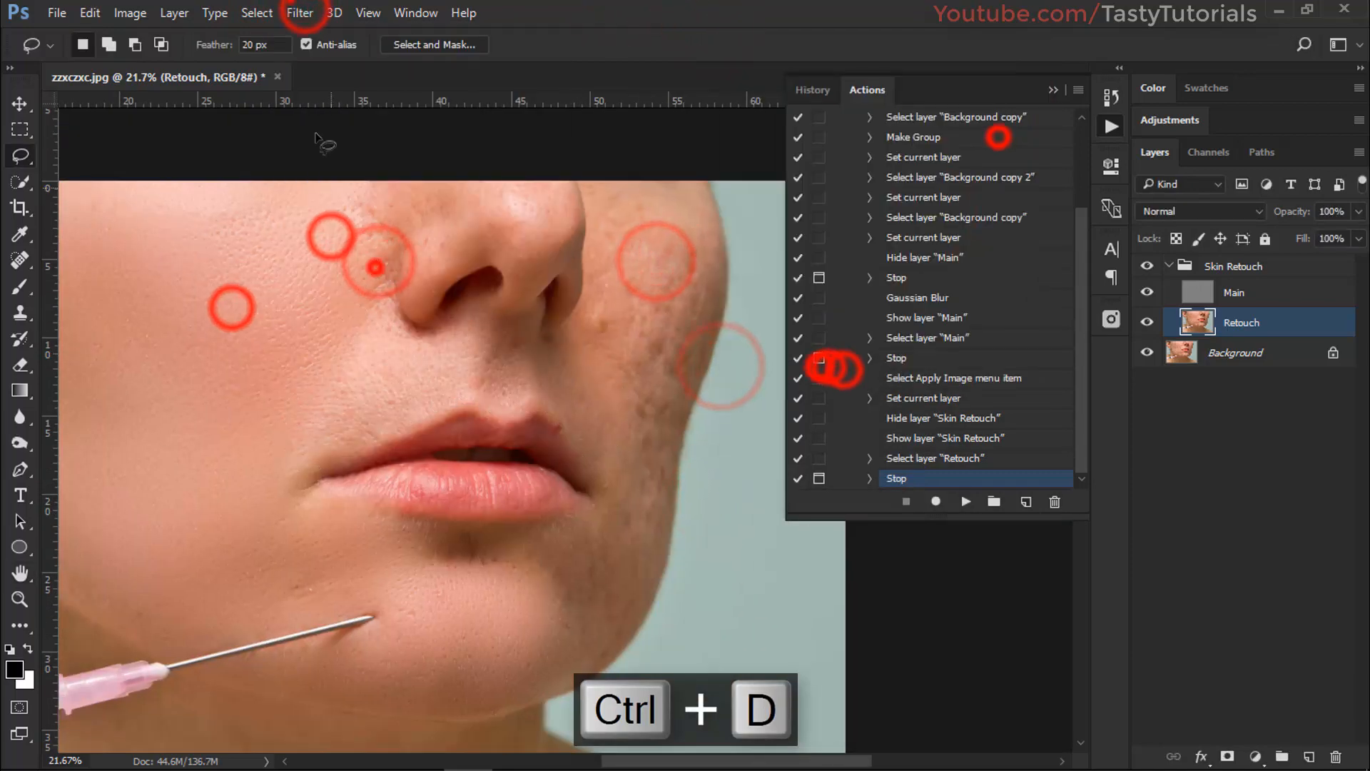
{"action": "mouse_move", "coordinate": [587, 183]}
{"action": "left_mouse_down"}
{"action": "mouse_move", "coordinate": [563, 336]}
{"action": "mouse_move", "coordinate": [704, 174]}
{"action": "mouse_move", "coordinate": [587, 183]}
{"action": "left_mouse_up"}
{"action": "key", "text": "ctrl+alt+f"}
{"action": "left_click", "coordinate": [997, 102]}
{"action": "key", "text": "ctrl+d"}
{"action": "left_click_drag", "start_coordinate": [511, 214], "coordinate": [728, 289]}
{"action": "left_click_drag", "start_coordinate": [707, 404], "coordinate": [680, 404]}
{"action": "key", "text": "ctrl+alt+f"}
{"action": "key", "text": "ctrl+d"}
Step: Lasso the strip of neck skin below the ear, smooth it with Gaussian Blur, and deselect
{"action": "left_click_drag", "start_coordinate": [321, 364], "coordinate": [513, 504]}
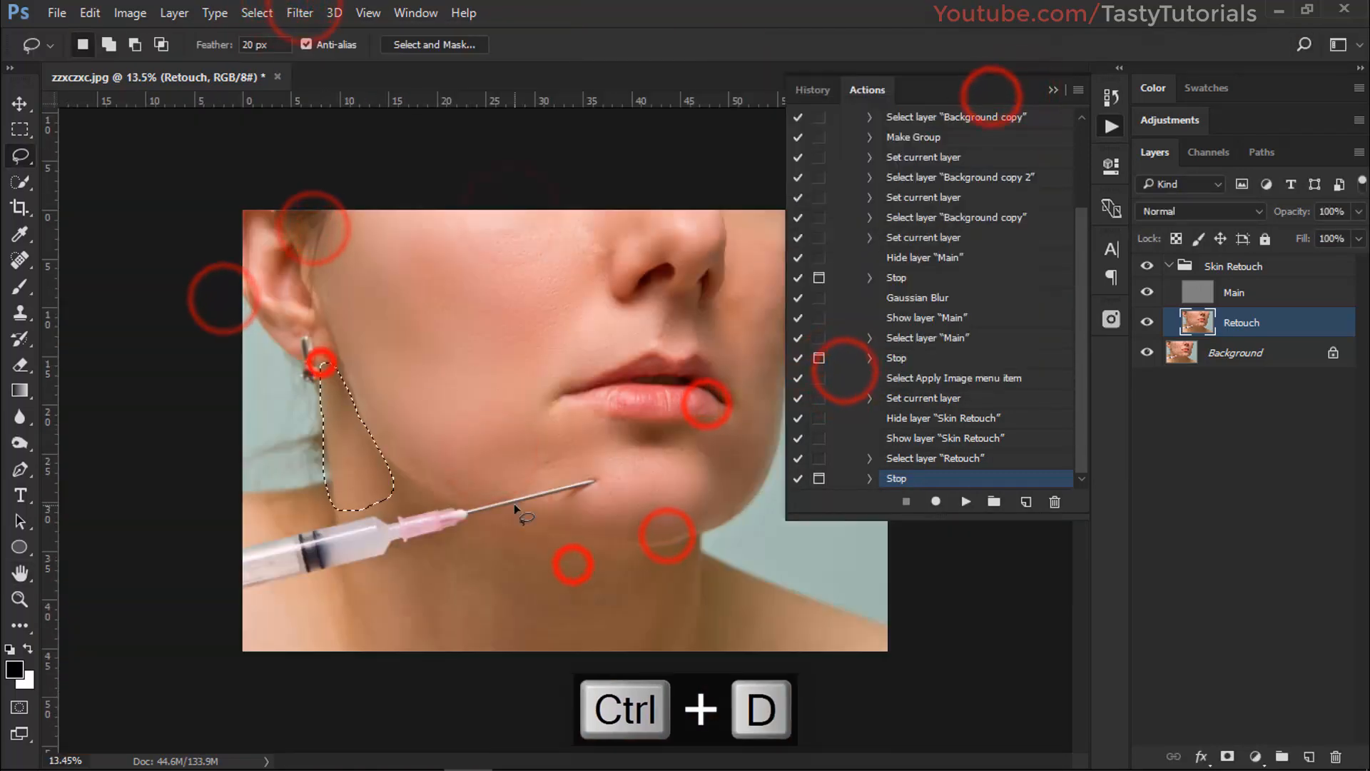
{"action": "key", "text": "ctrl+alt+f"}
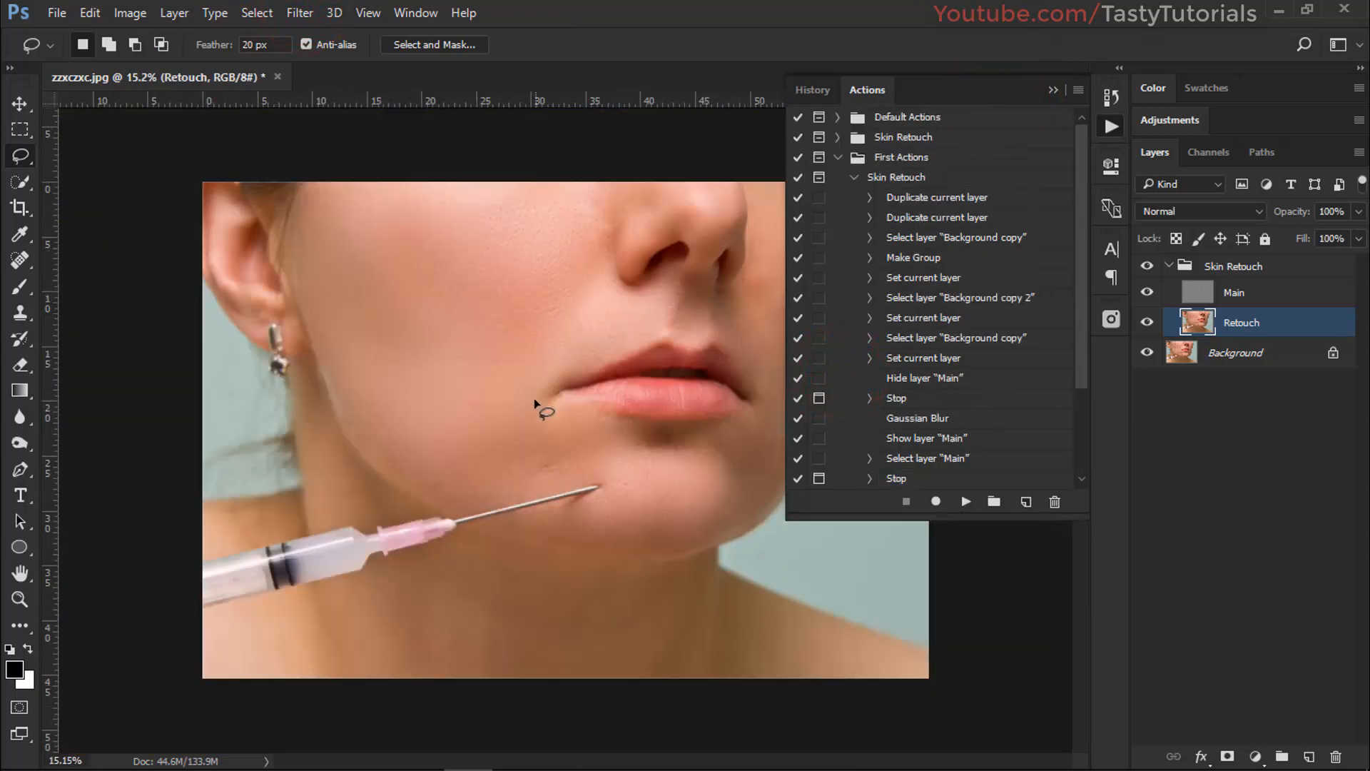
Step: Resume recording at the end of the action, duplicate the Skin Retouch group, and convert the copy to a smart object
{"action": "scroll", "coordinate": [892, 391], "scroll_direction": "down", "scroll_amount": 3}
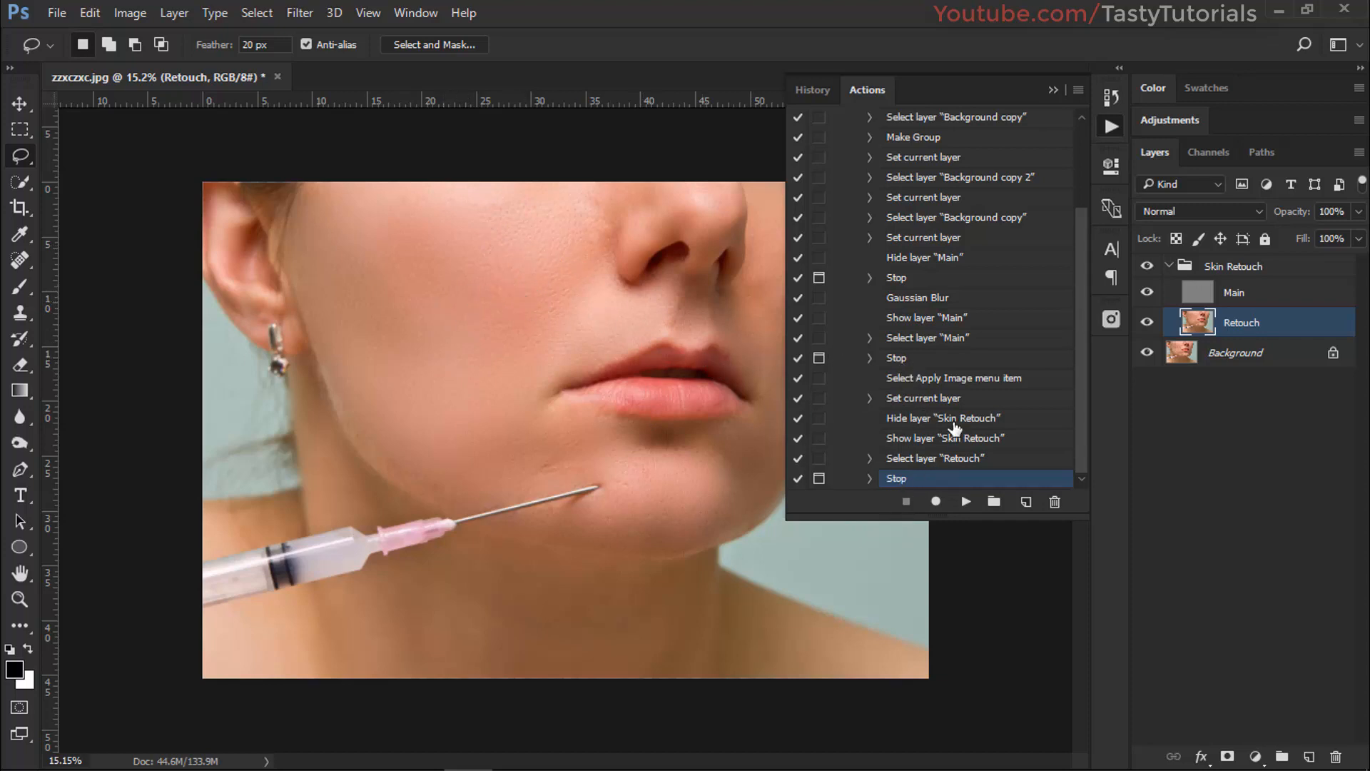
{"action": "left_click", "coordinate": [936, 501]}
{"action": "left_click", "coordinate": [1169, 266]}
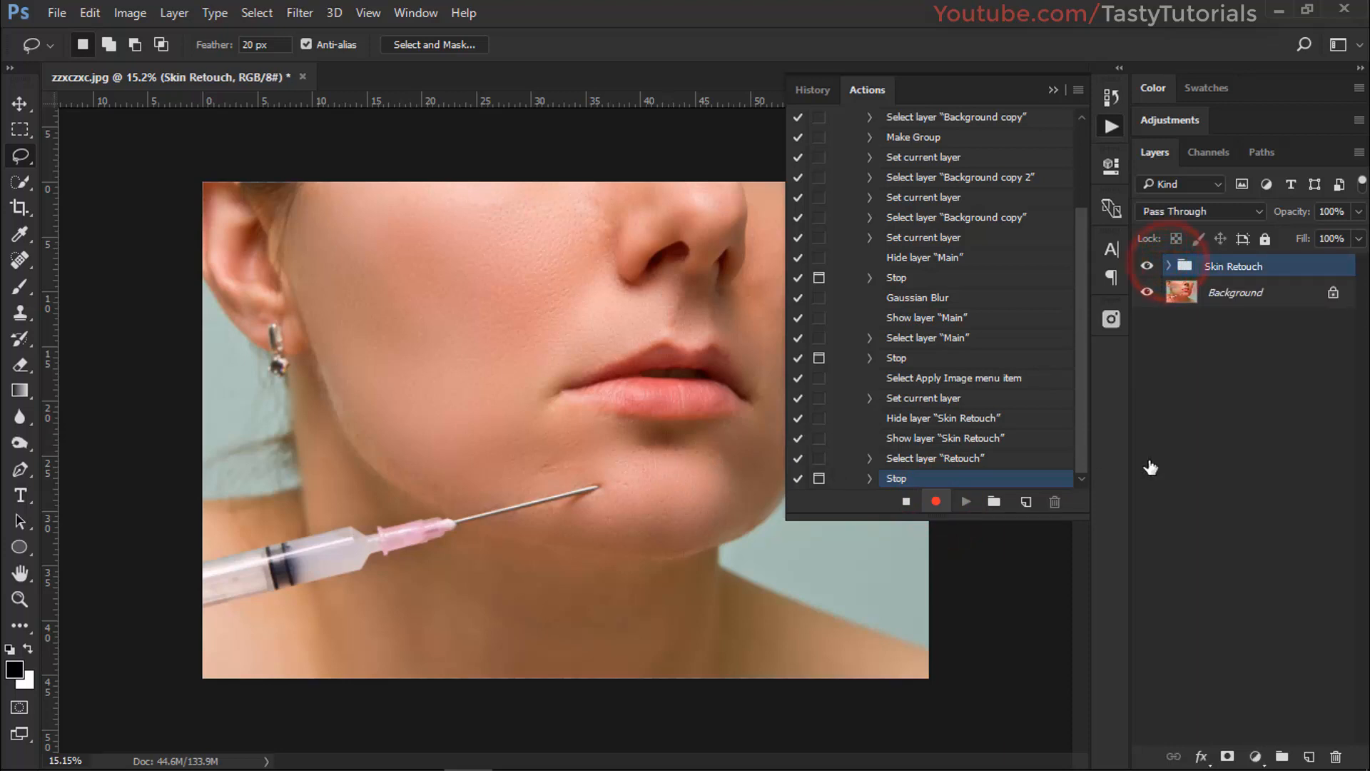
{"action": "key", "text": "ctrl+j"}
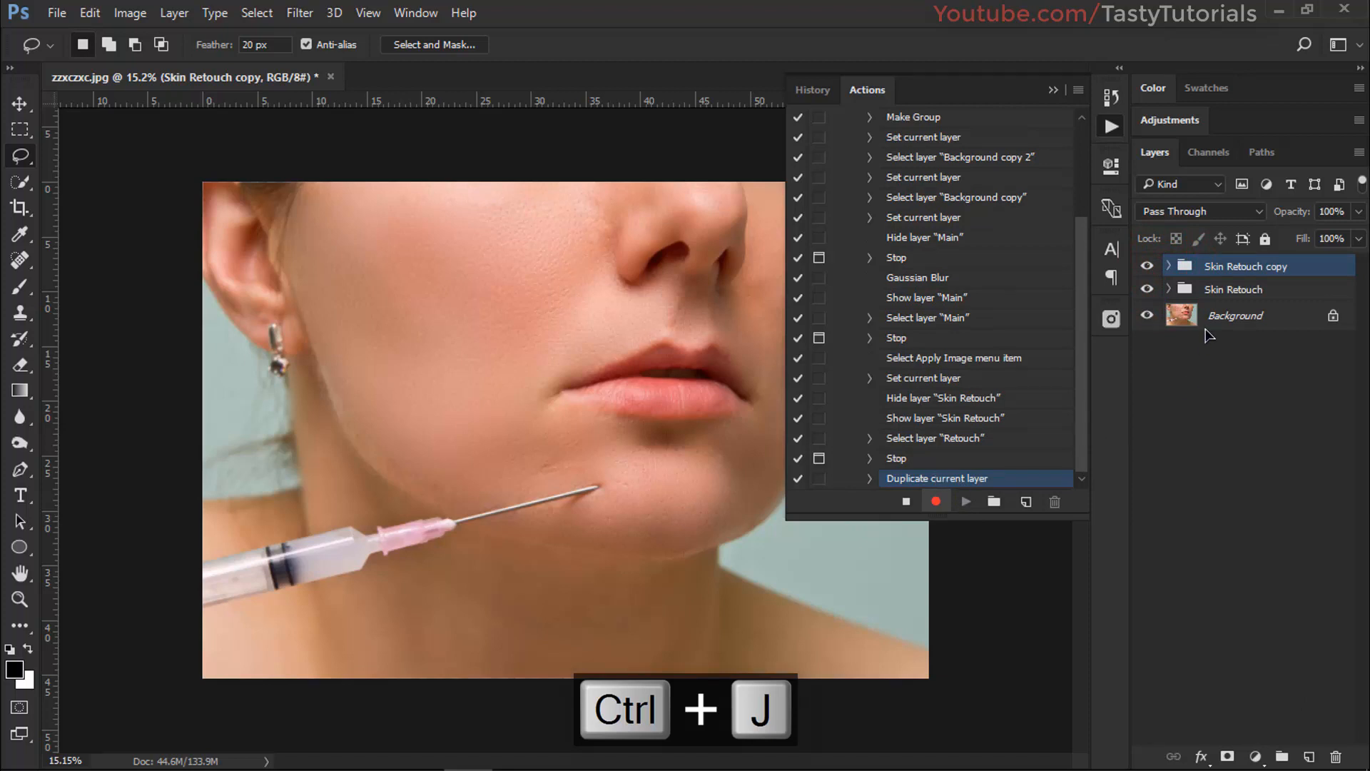
{"action": "right_click", "coordinate": [1240, 269]}
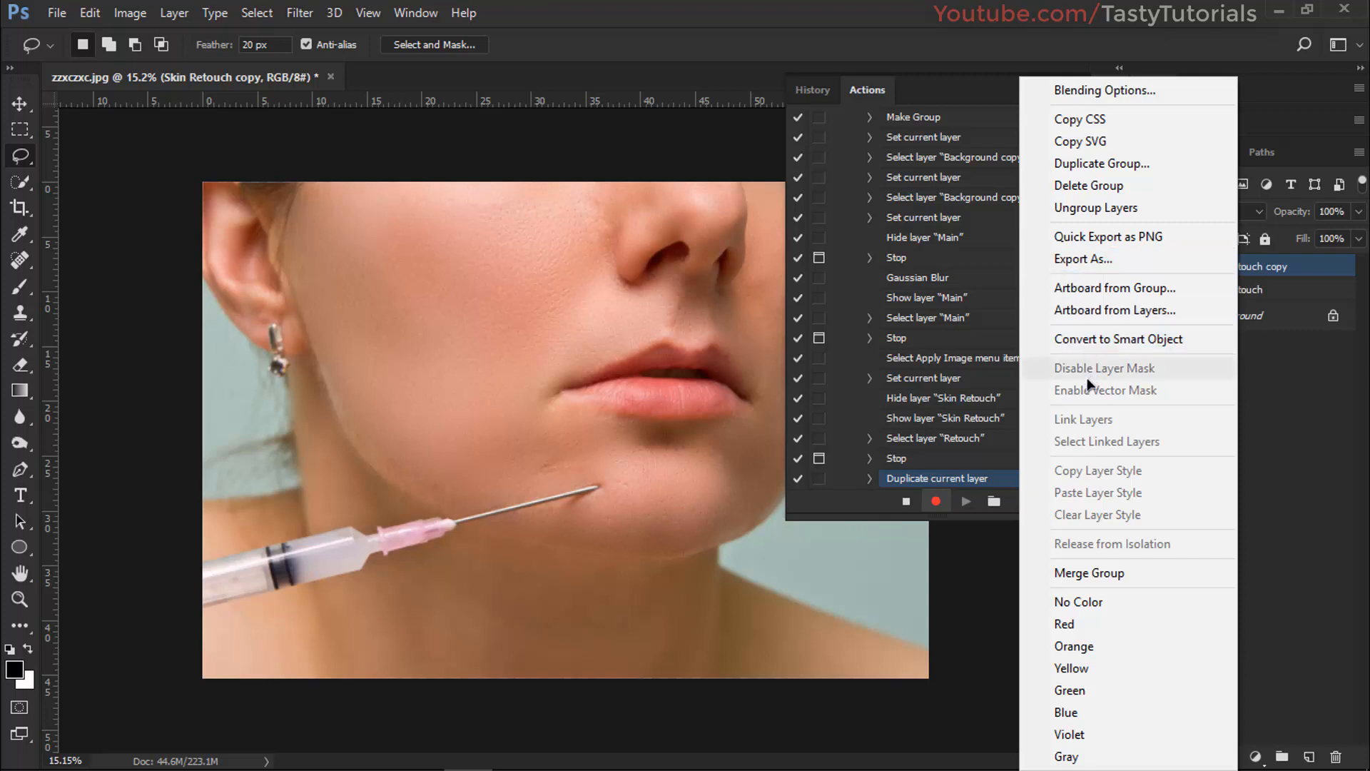
{"action": "left_click", "coordinate": [1097, 346]}
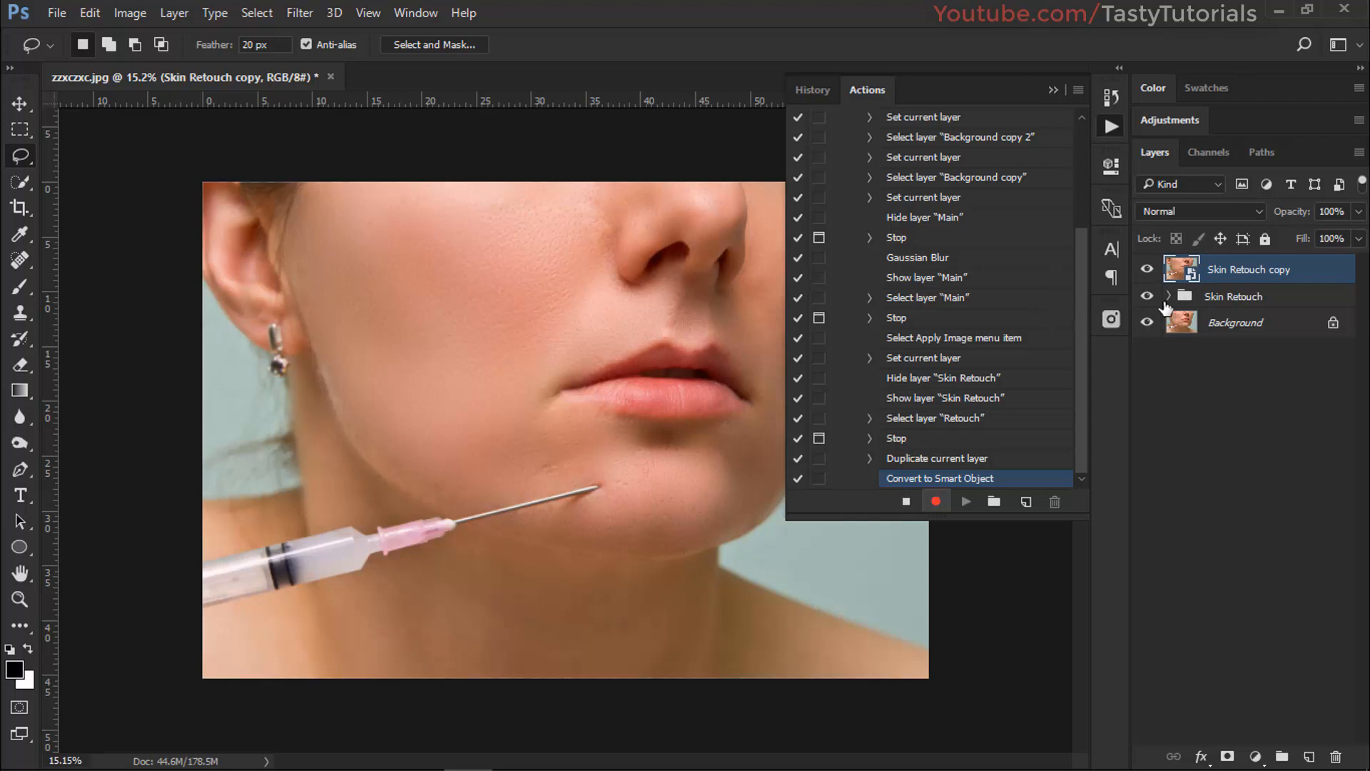
Step: Duplicate the Skin Retouch copy smart object and rasterize the new top layer
{"action": "right_click", "coordinate": [1270, 277]}
{"action": "key", "text": "Escape"}
{"action": "mouse_move", "coordinate": [1250, 275]}
{"action": "left_mouse_down"}
{"action": "mouse_move", "coordinate": [1256, 664]}
{"action": "mouse_move", "coordinate": [1308, 756]}
{"action": "left_mouse_up"}
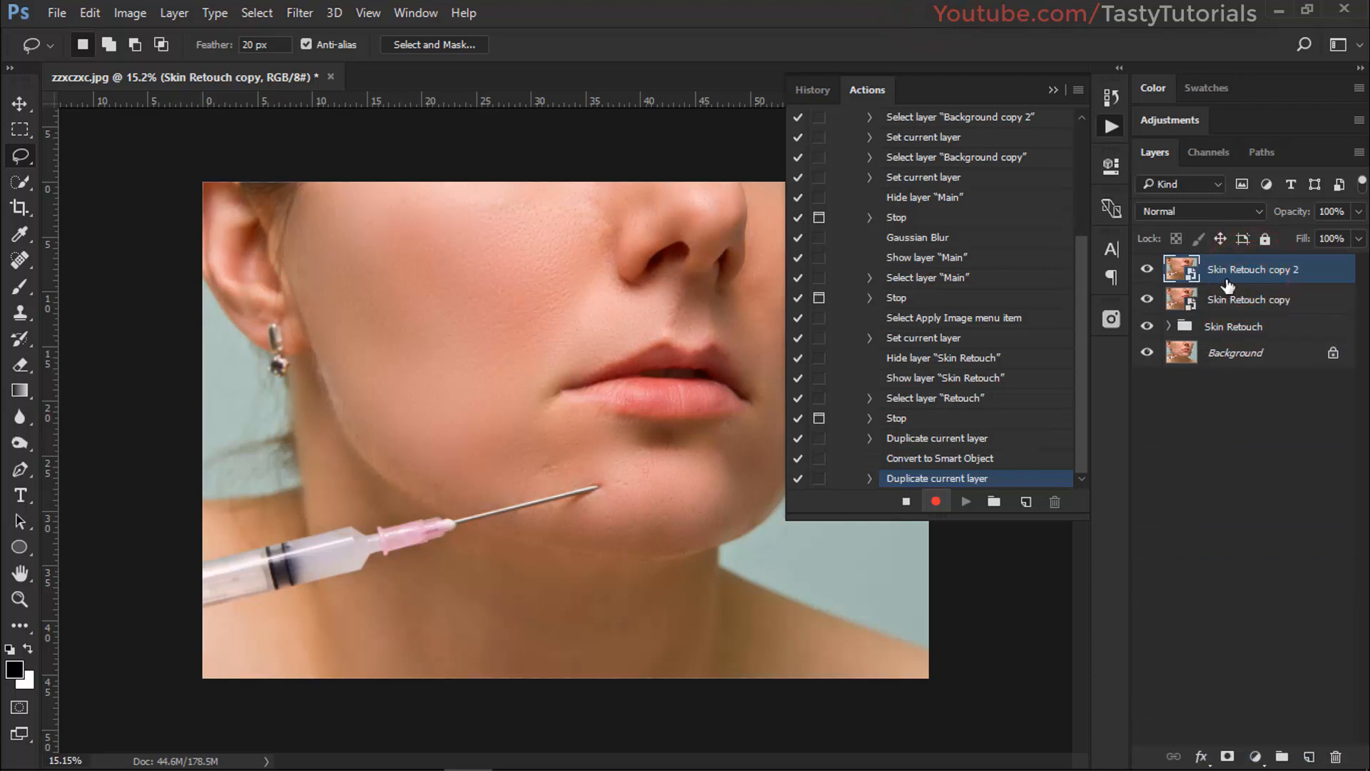
{"action": "right_click", "coordinate": [1235, 277]}
{"action": "left_click", "coordinate": [874, 500]}
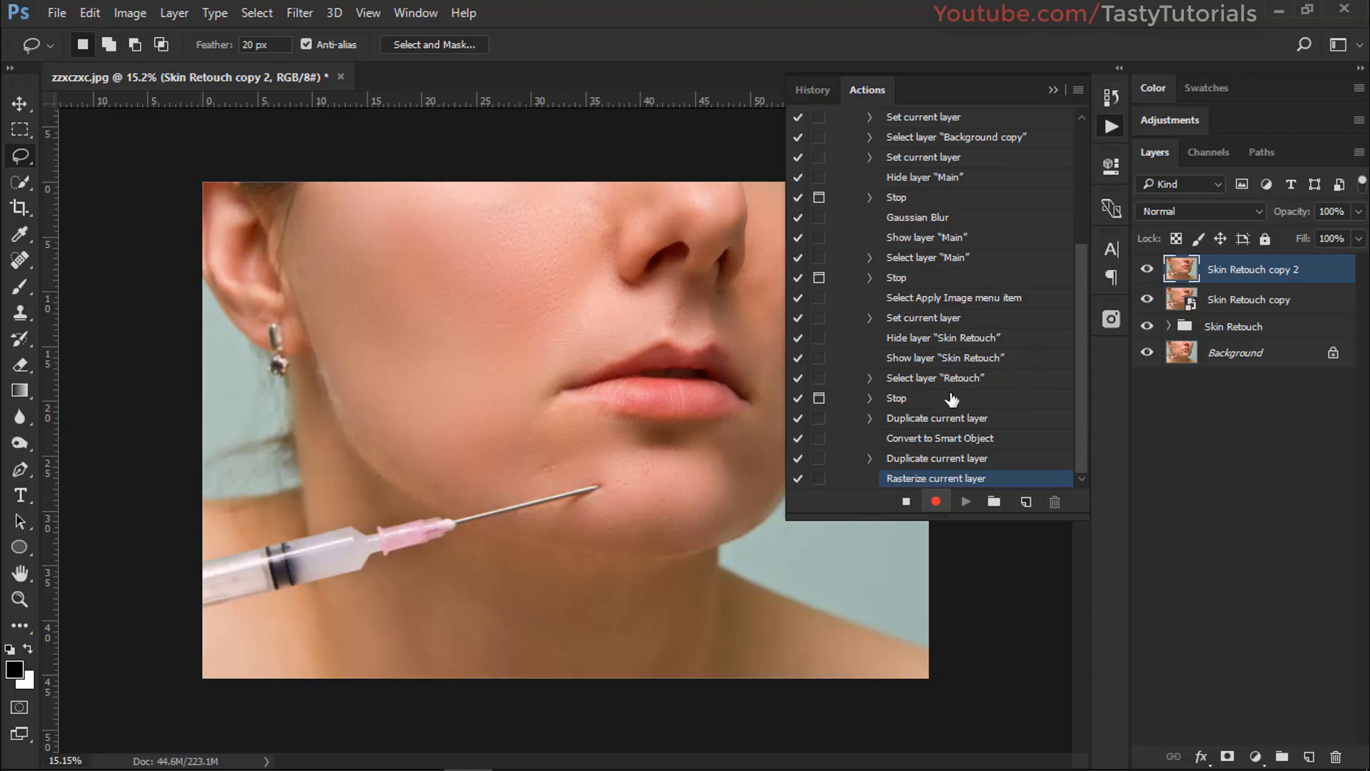
Step: Insert a stop that allows continuing, reading "Select the Amount of Sharpnes and Click on Continue. Note: Do not Sharp the image too much."
{"action": "left_click", "coordinate": [1078, 92]}
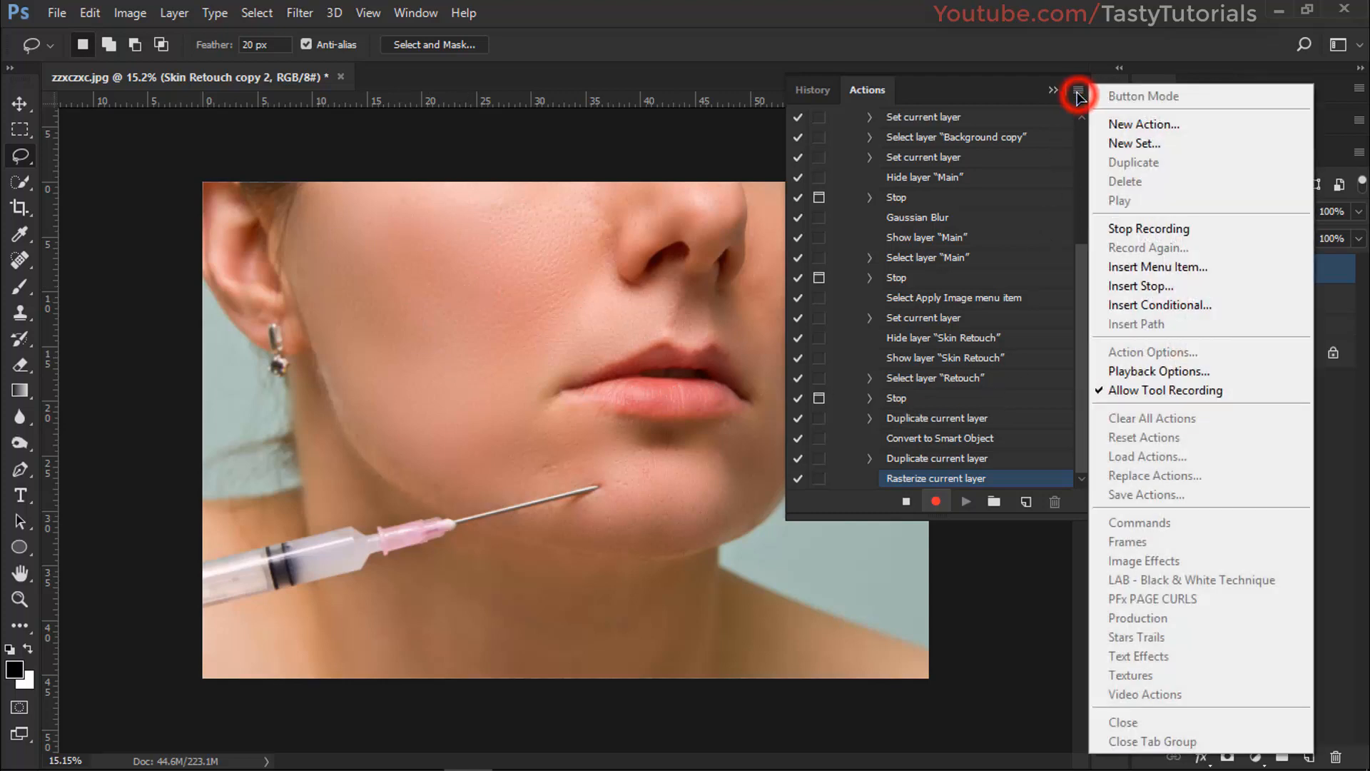
{"action": "left_click", "coordinate": [1135, 297]}
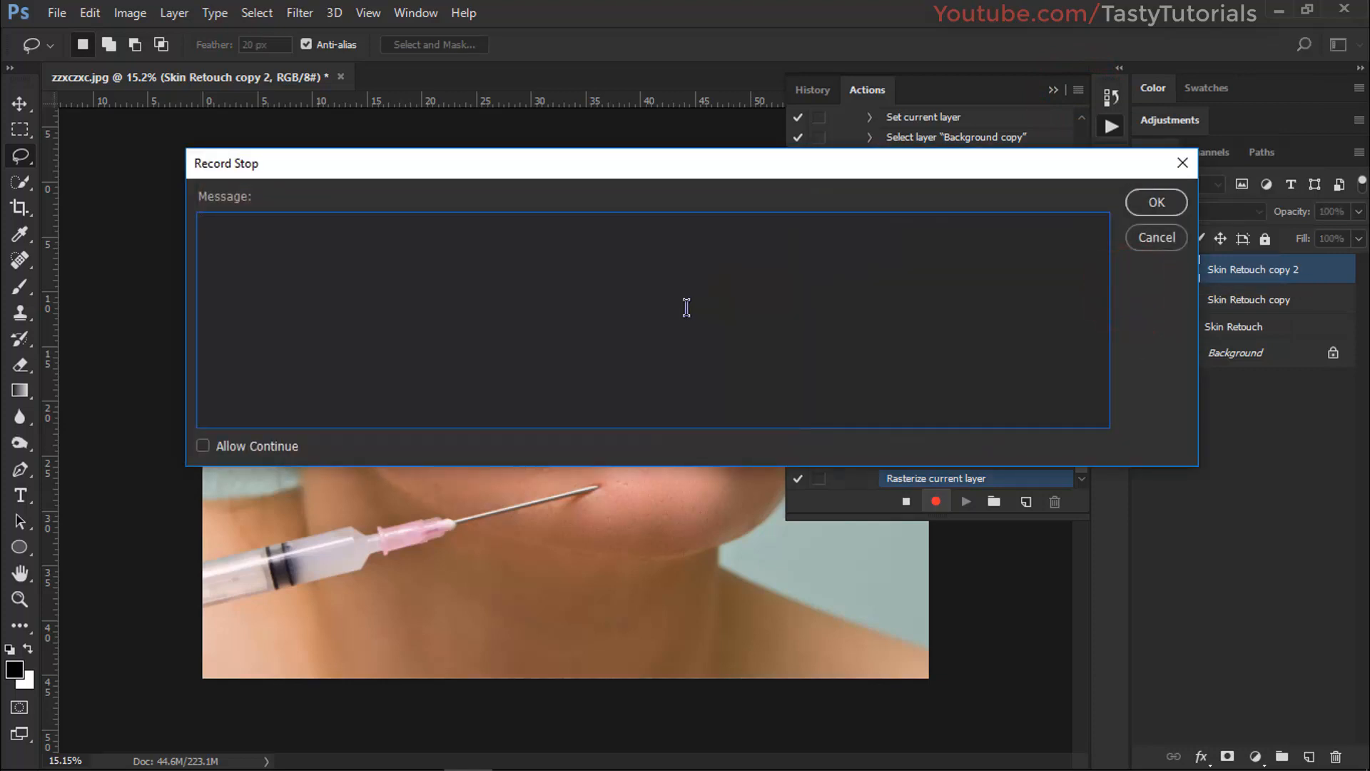
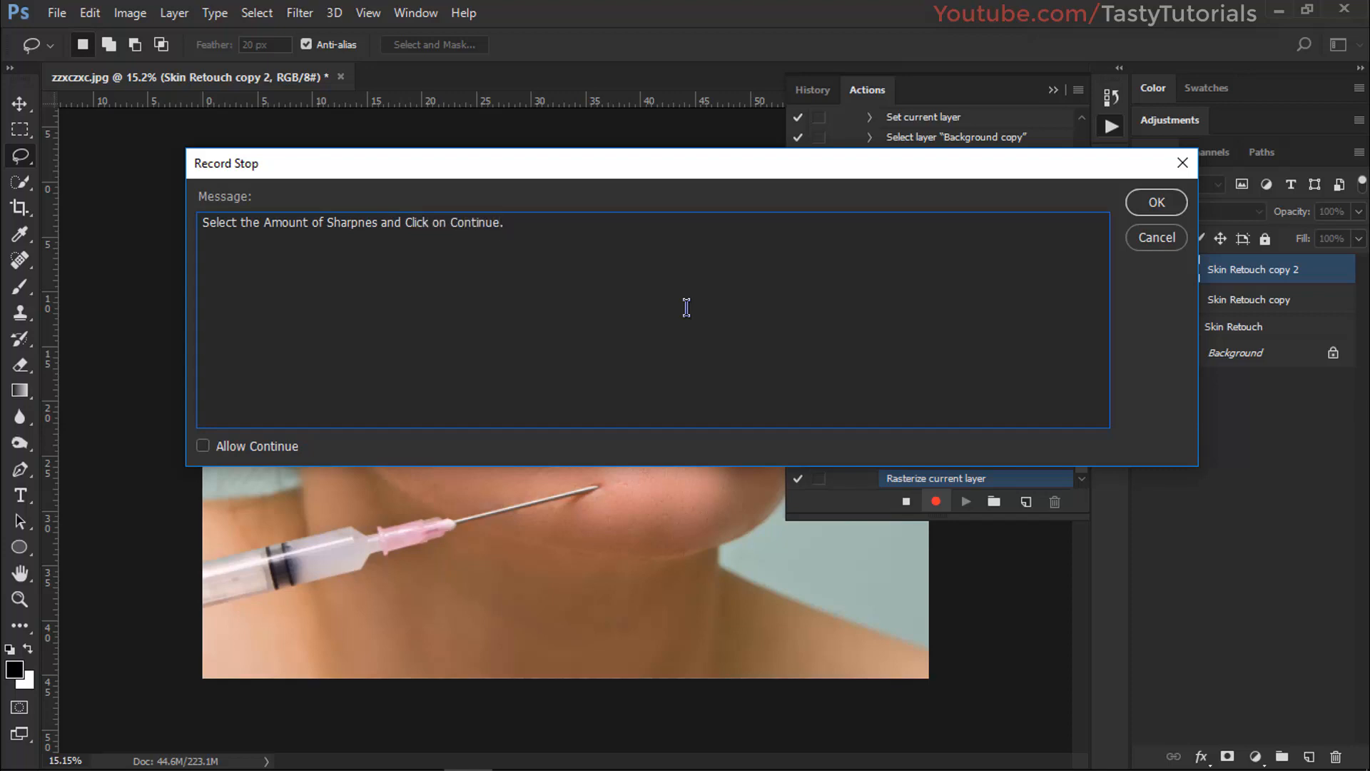
{"action": "key", "text": "Return"}
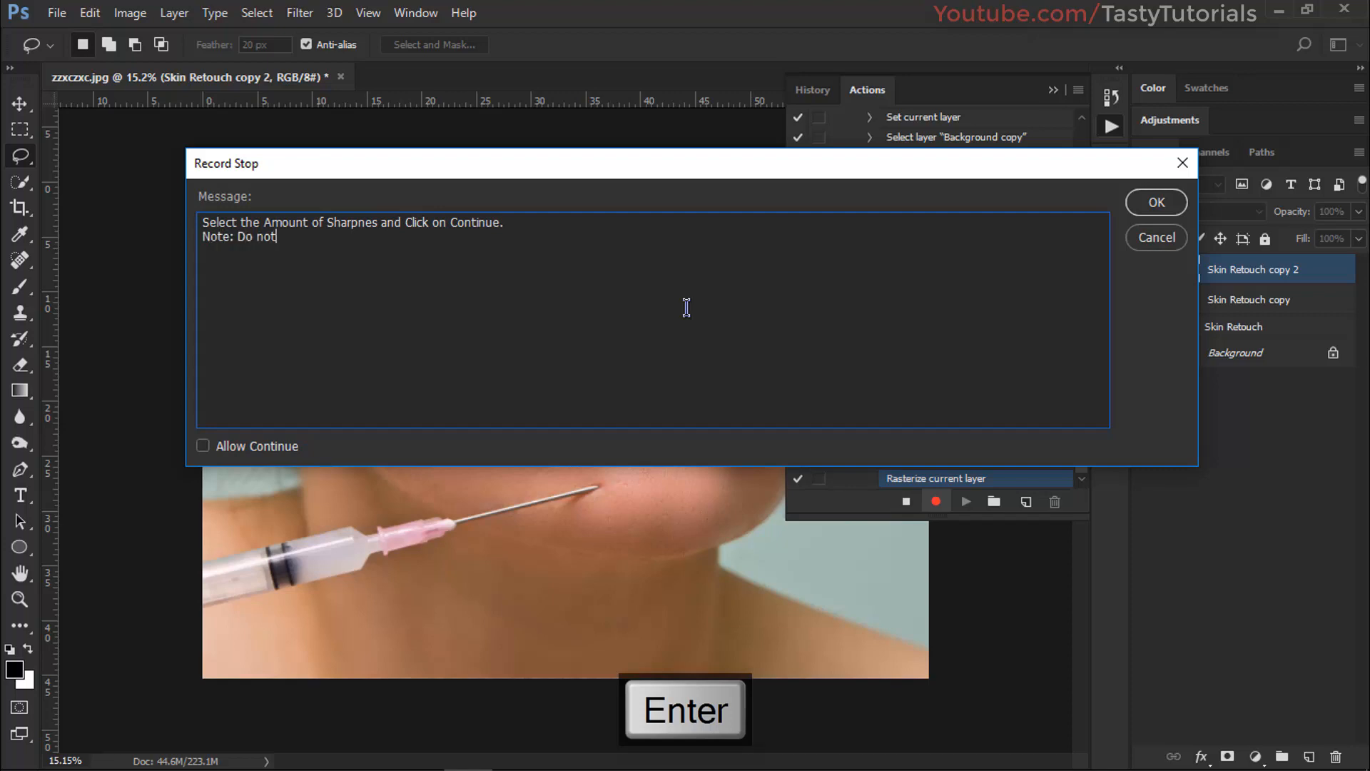
{"action": "type", "text": "Note: Do not "}
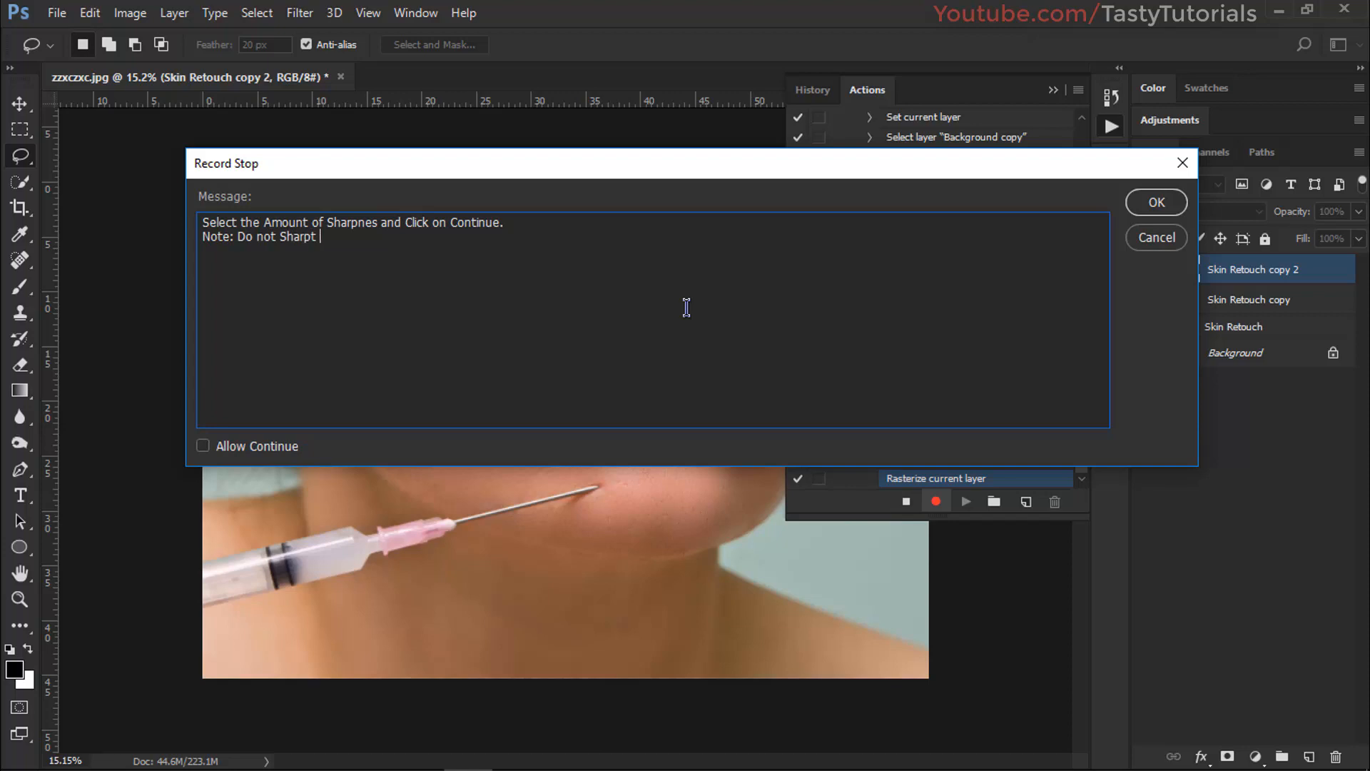
{"action": "type", "text": "Sharp the image too much."}
{"action": "left_click", "coordinate": [202, 447]}
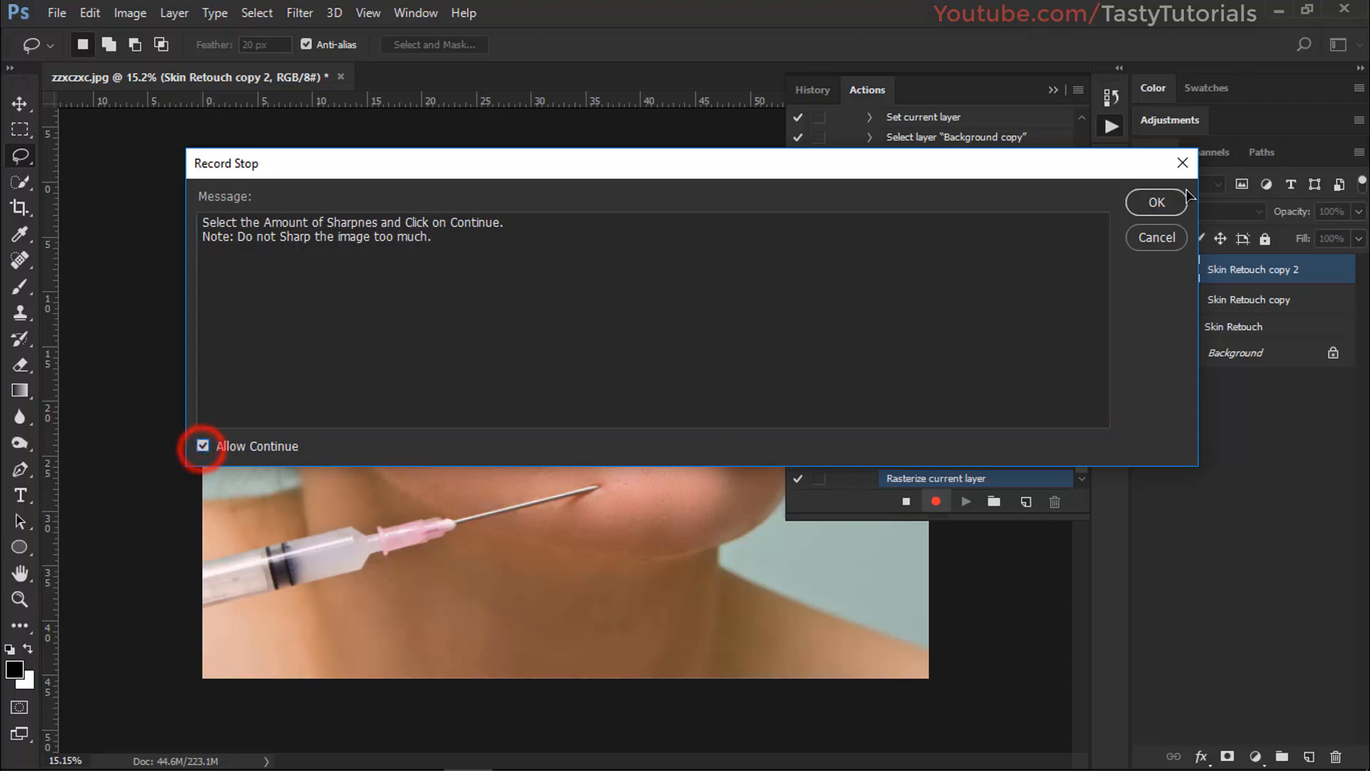
{"action": "left_click", "coordinate": [1148, 205]}
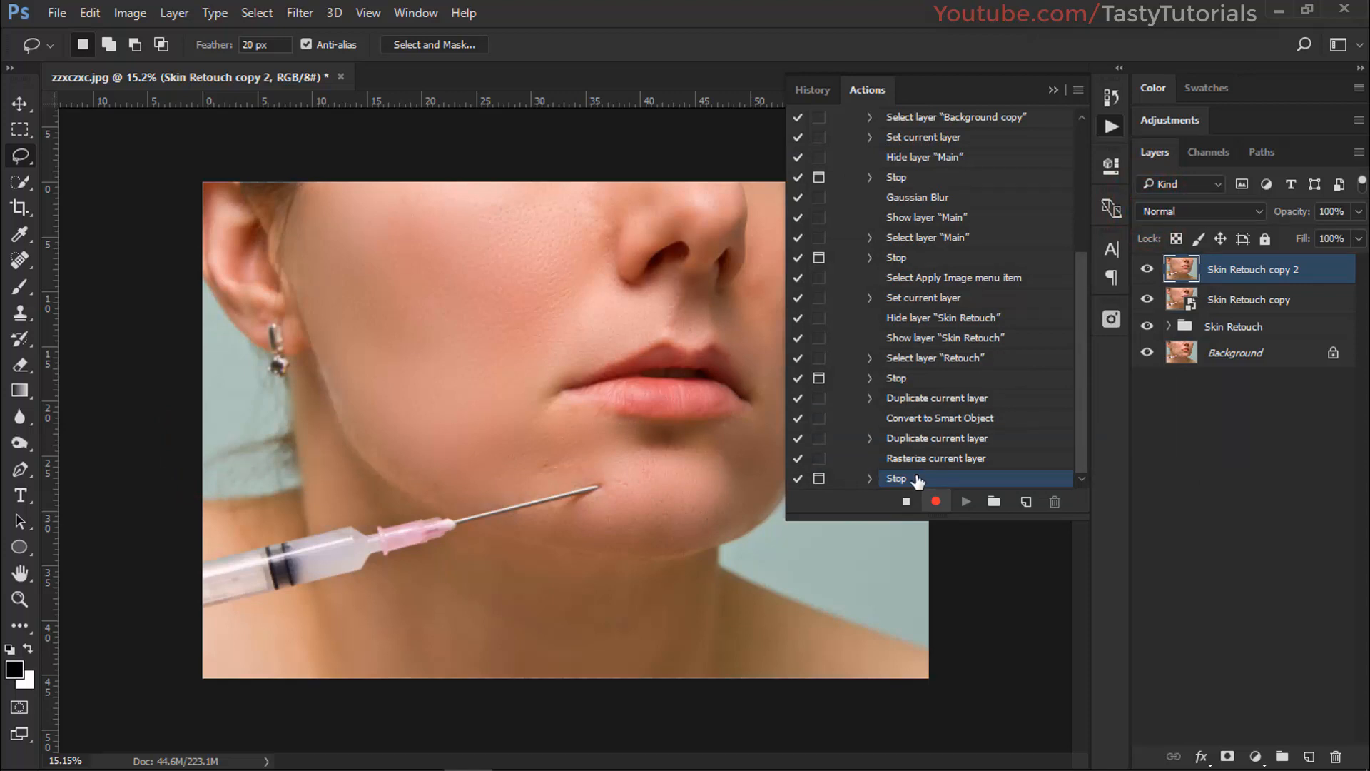
Step: Insert the Smart Sharpen filter as a menu item in the action and stop recording
{"action": "left_click", "coordinate": [1074, 90]}
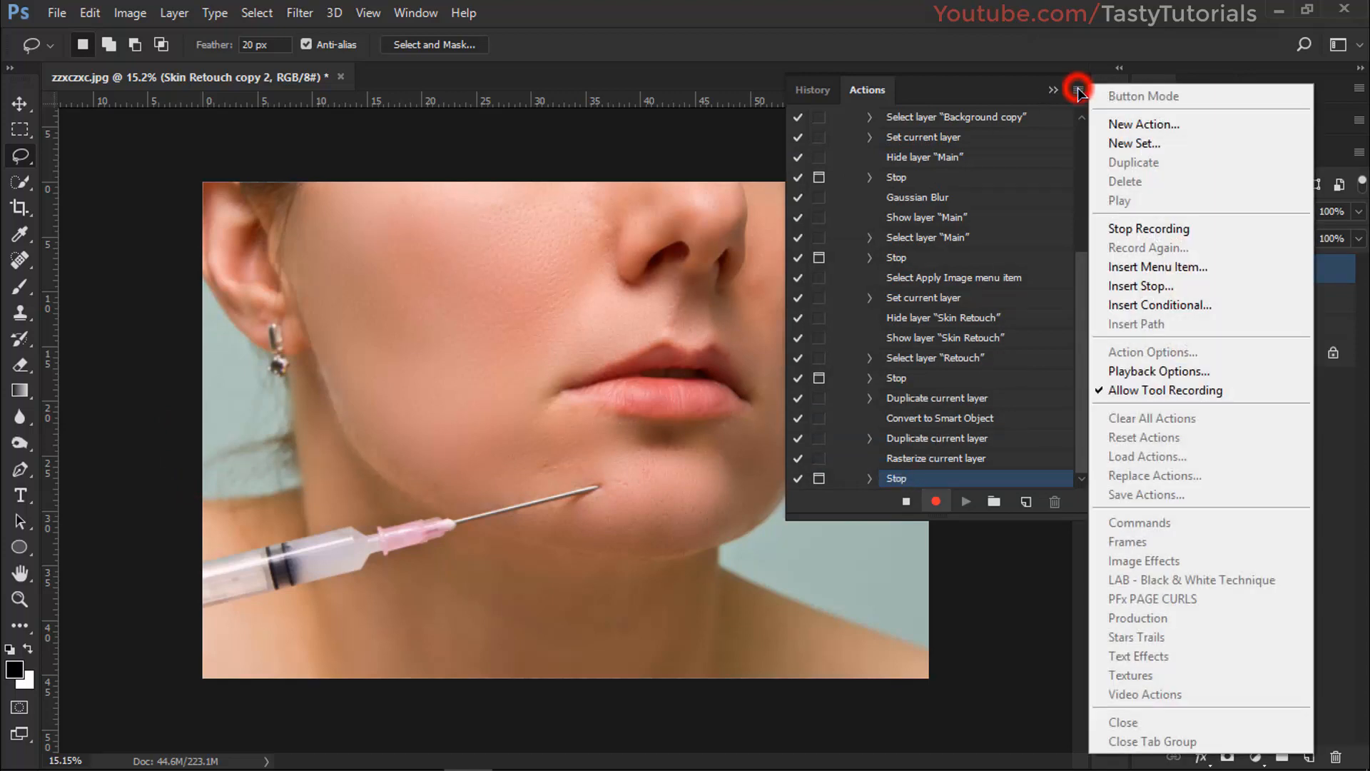
{"action": "left_click", "coordinate": [1154, 266]}
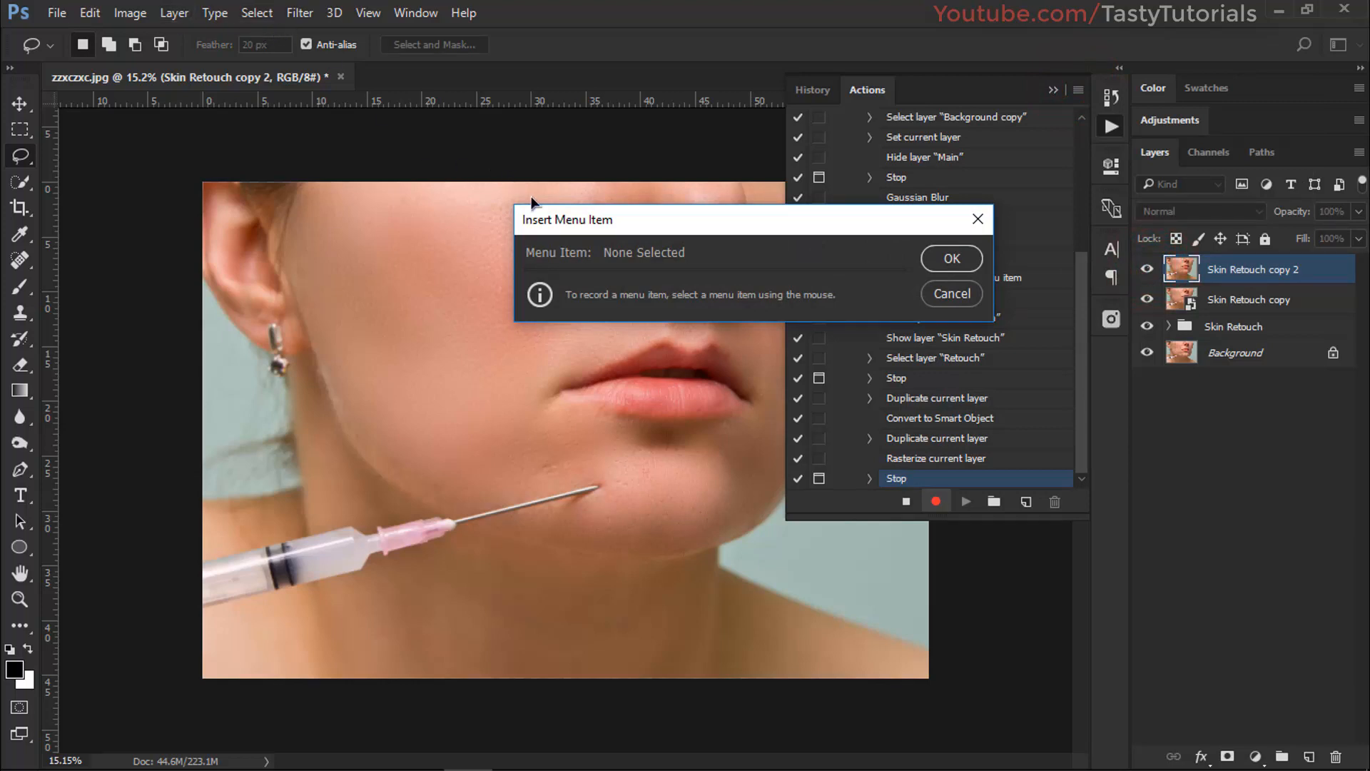
{"action": "left_click_drag", "start_coordinate": [571, 223], "coordinate": [698, 190]}
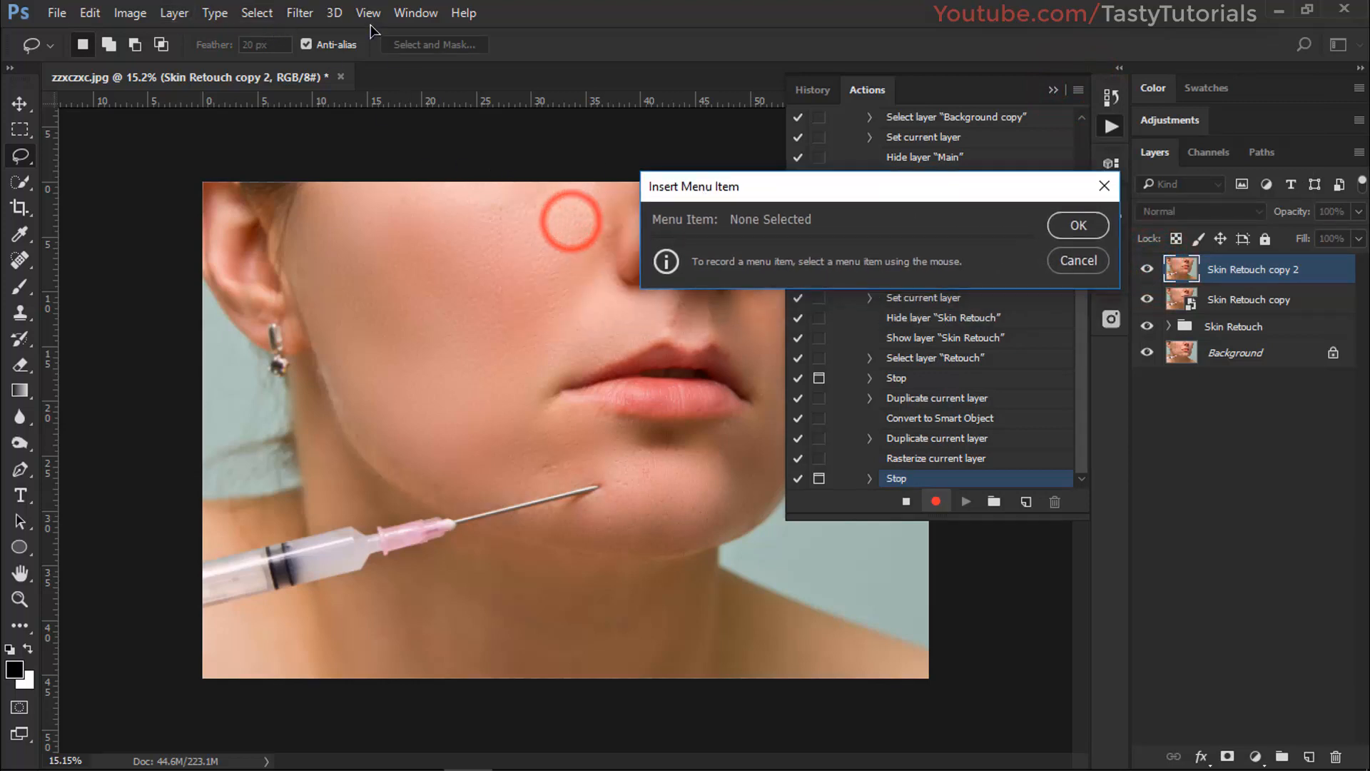
{"action": "left_click", "coordinate": [300, 13]}
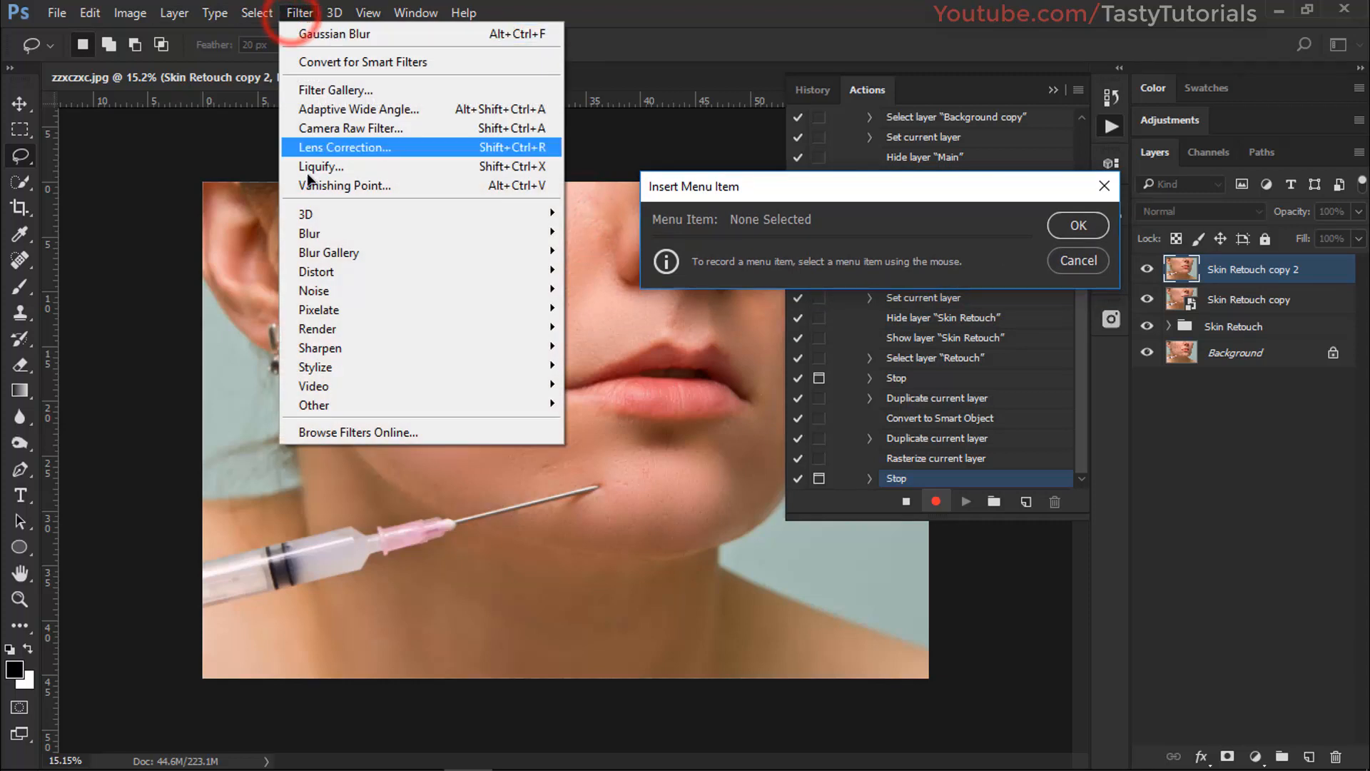
{"action": "mouse_move", "coordinate": [325, 332]}
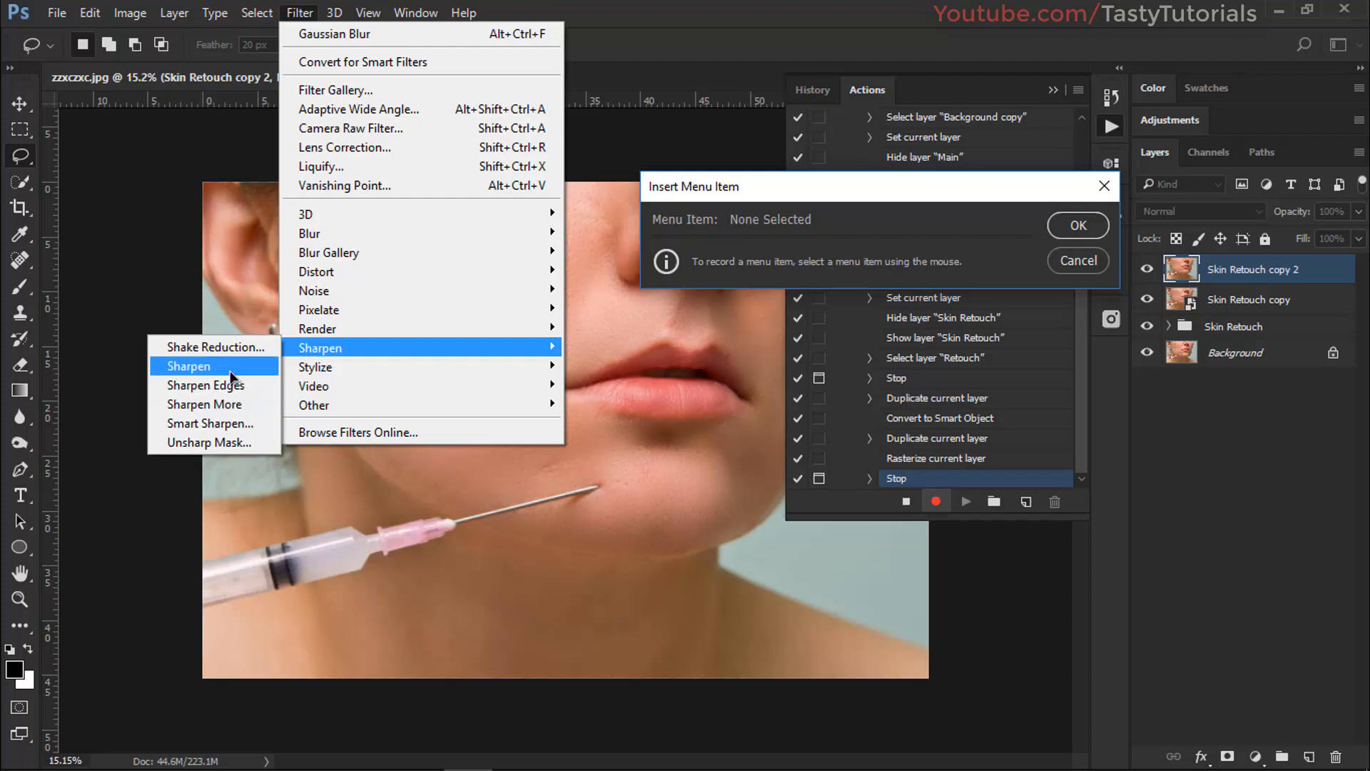
{"action": "left_click", "coordinate": [235, 423]}
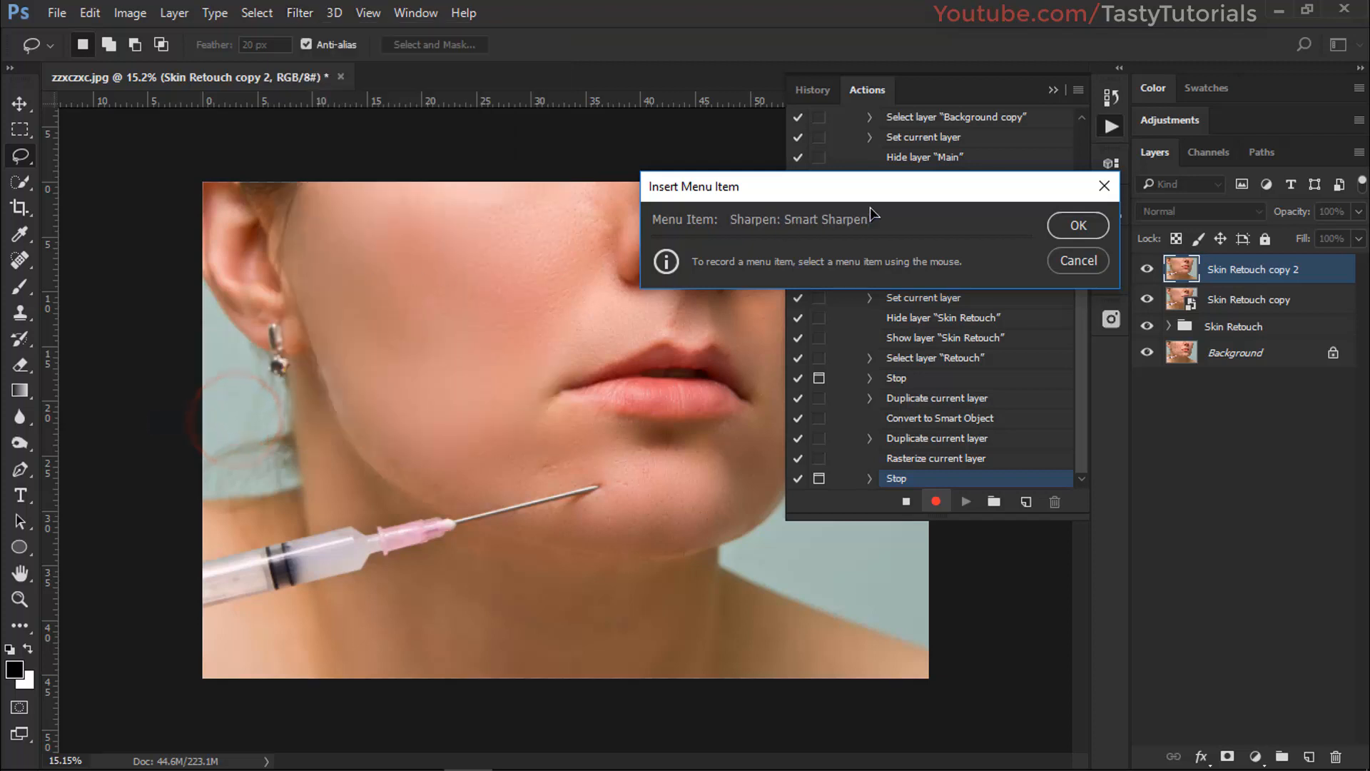
{"action": "left_click", "coordinate": [1076, 225]}
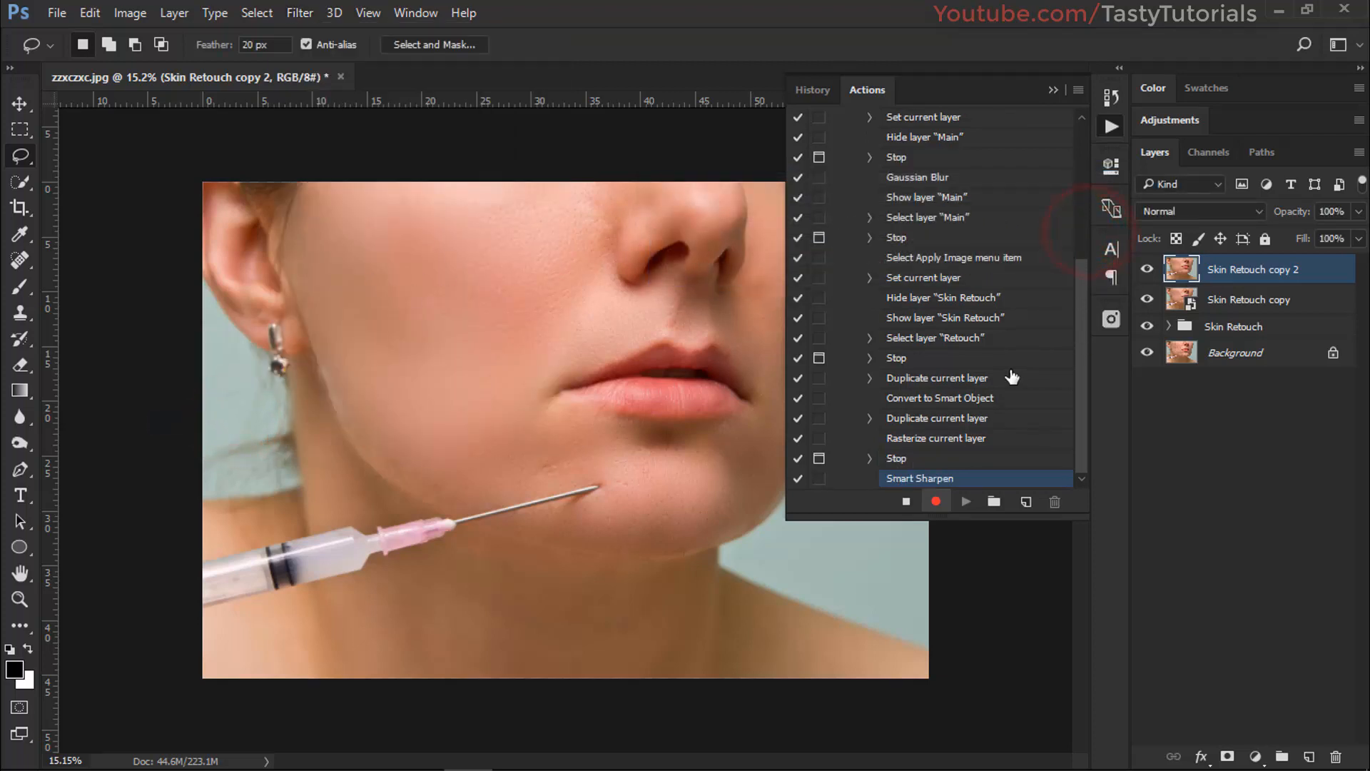
{"action": "left_click", "coordinate": [906, 501]}
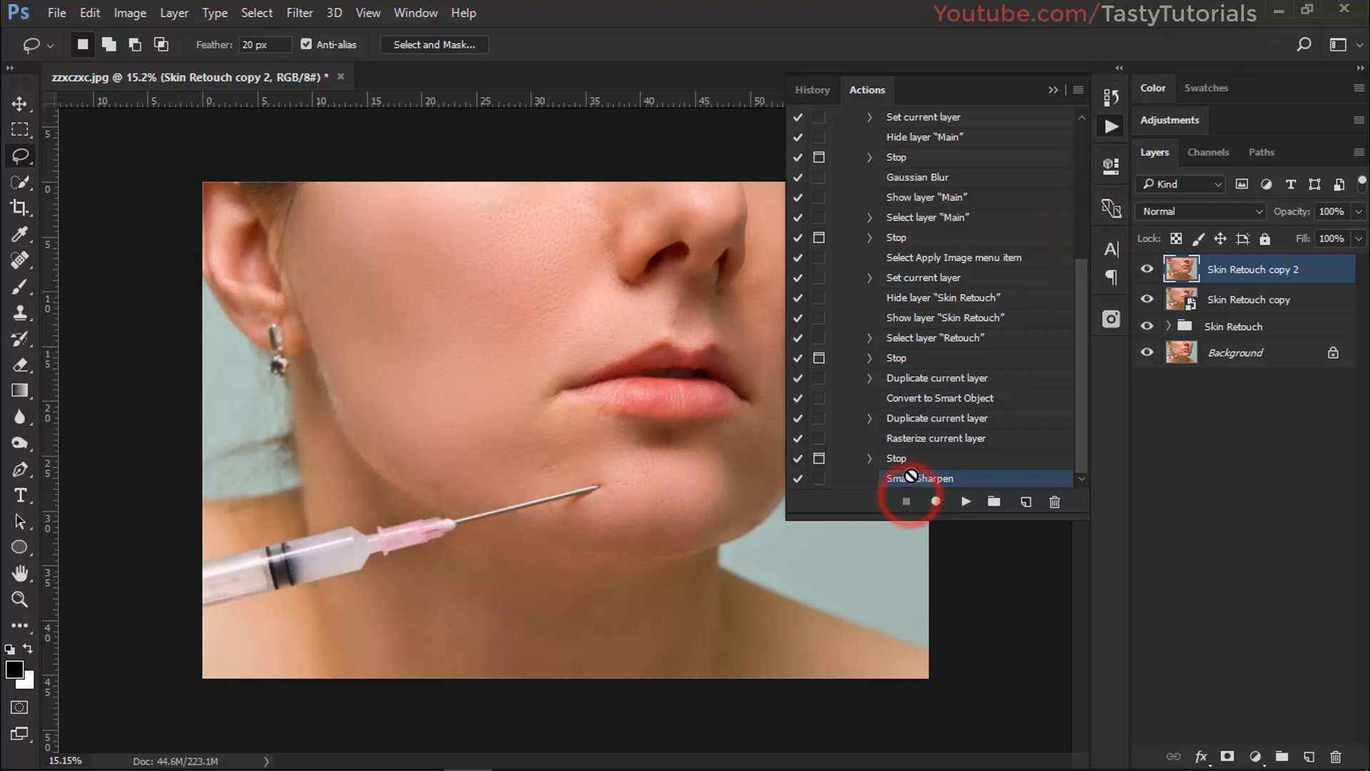
Step: Play the action from its last stop and apply Smart Sharpen with 214% amount, 5.4 px radius and 30% noise reduction
{"action": "left_click", "coordinate": [900, 458]}
{"action": "left_click", "coordinate": [966, 501]}
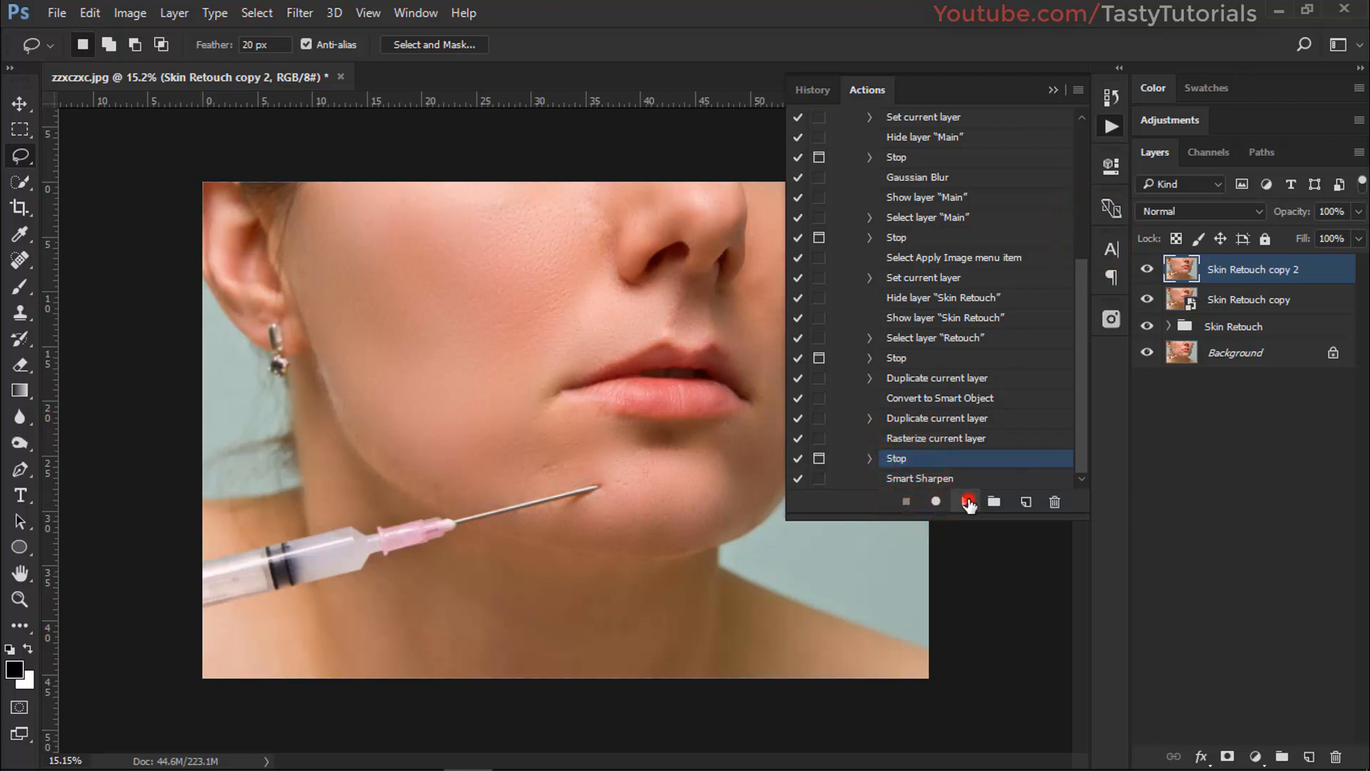
{"action": "left_click", "coordinate": [636, 304]}
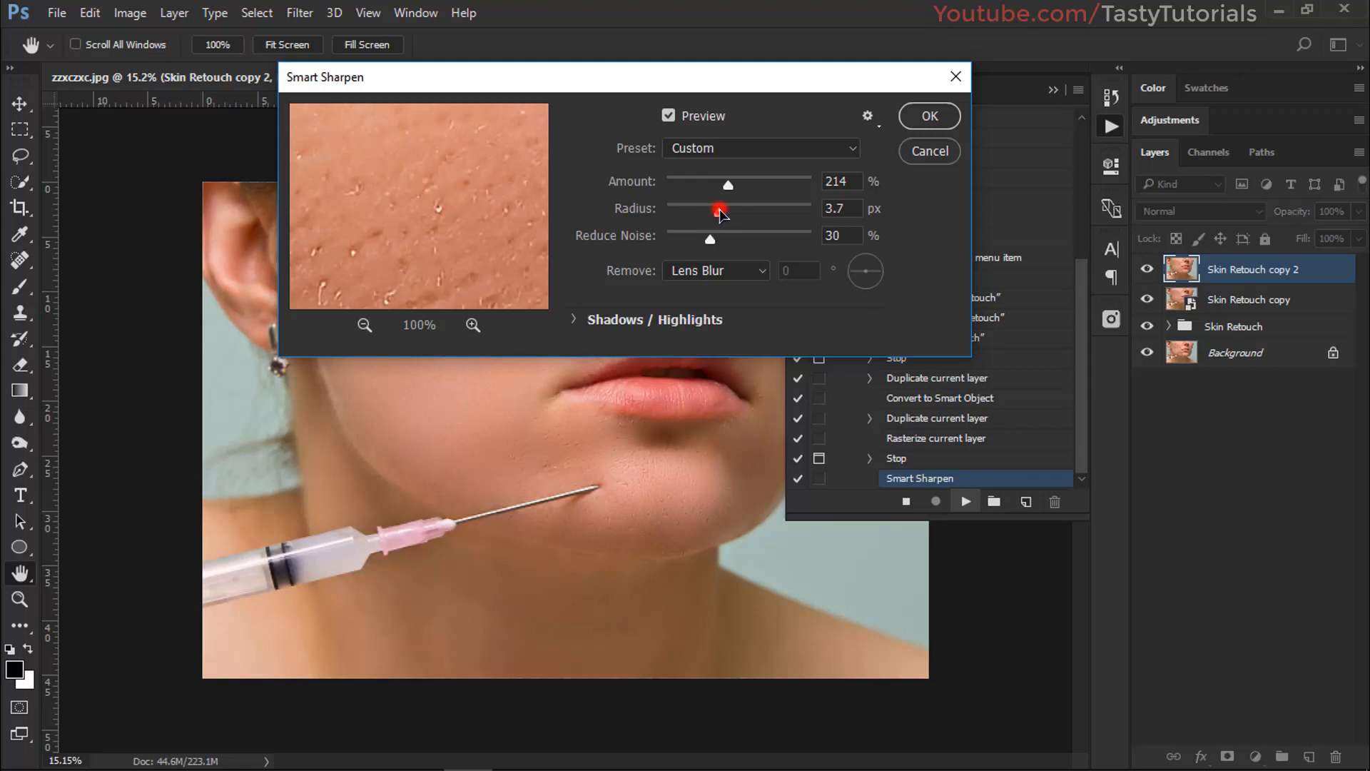
{"action": "left_click_drag", "start_coordinate": [719, 211], "coordinate": [727, 212]}
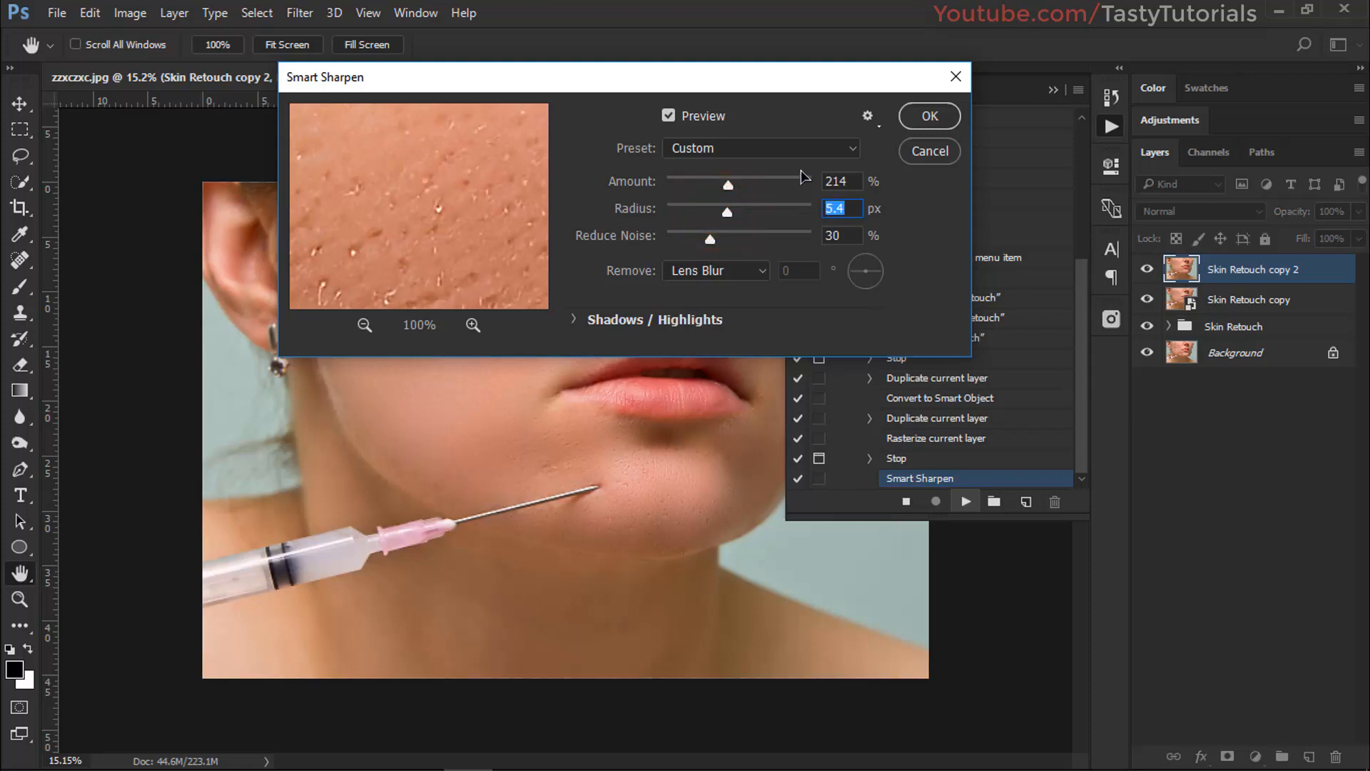
{"action": "left_click", "coordinate": [928, 116]}
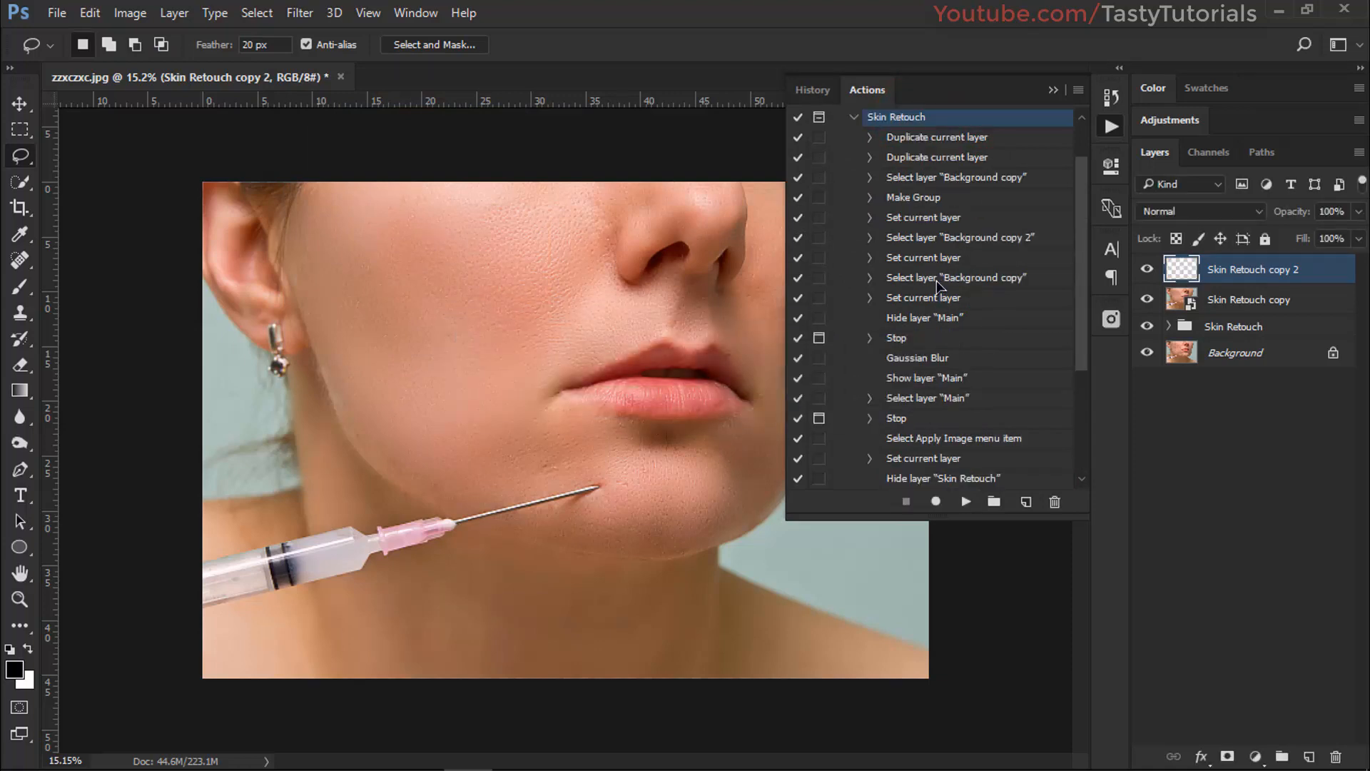
Step: Resume recording the Skin Retouch action after its final Smart Sharpen command
{"action": "scroll", "coordinate": [937, 291], "scroll_direction": "down", "scroll_amount": 4}
{"action": "scroll", "coordinate": [937, 291], "scroll_direction": "down", "scroll_amount": 1}
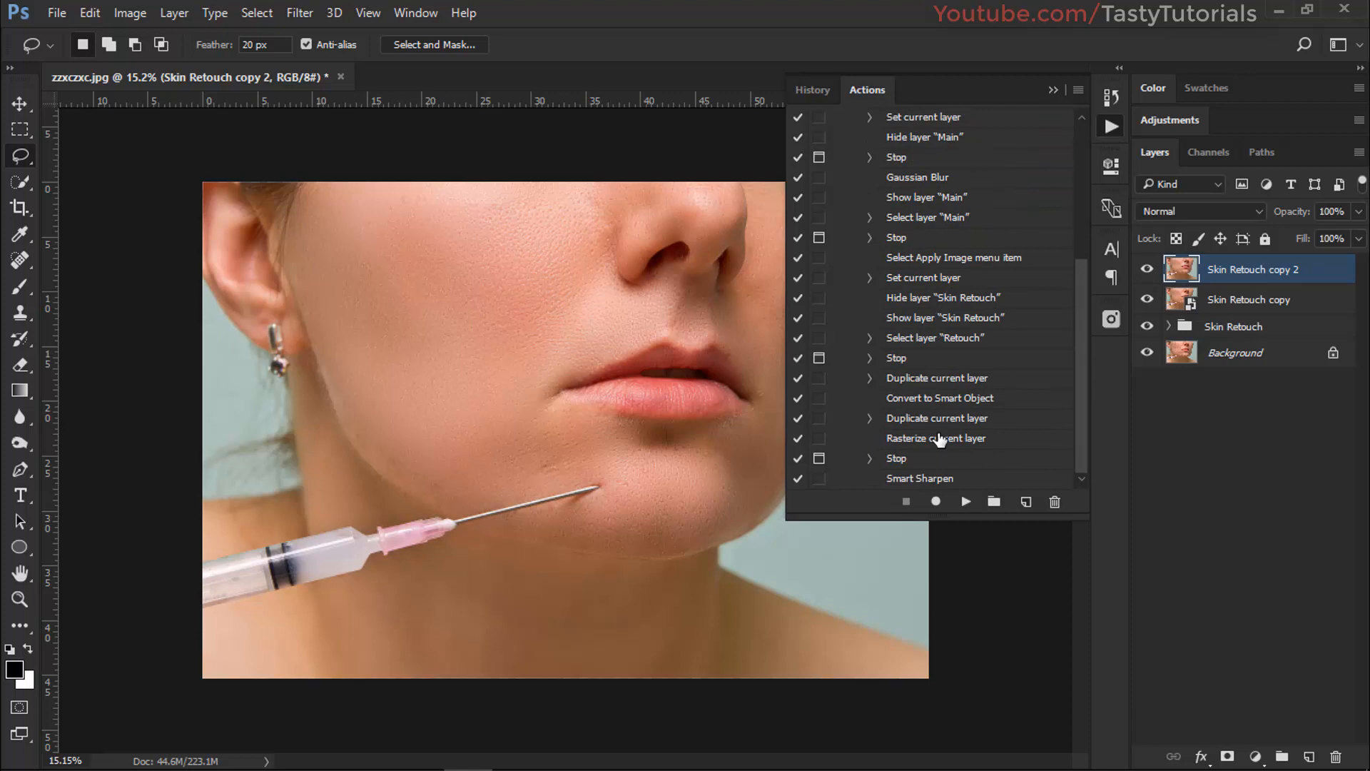
{"action": "left_click", "coordinate": [936, 475]}
{"action": "left_click", "coordinate": [937, 502]}
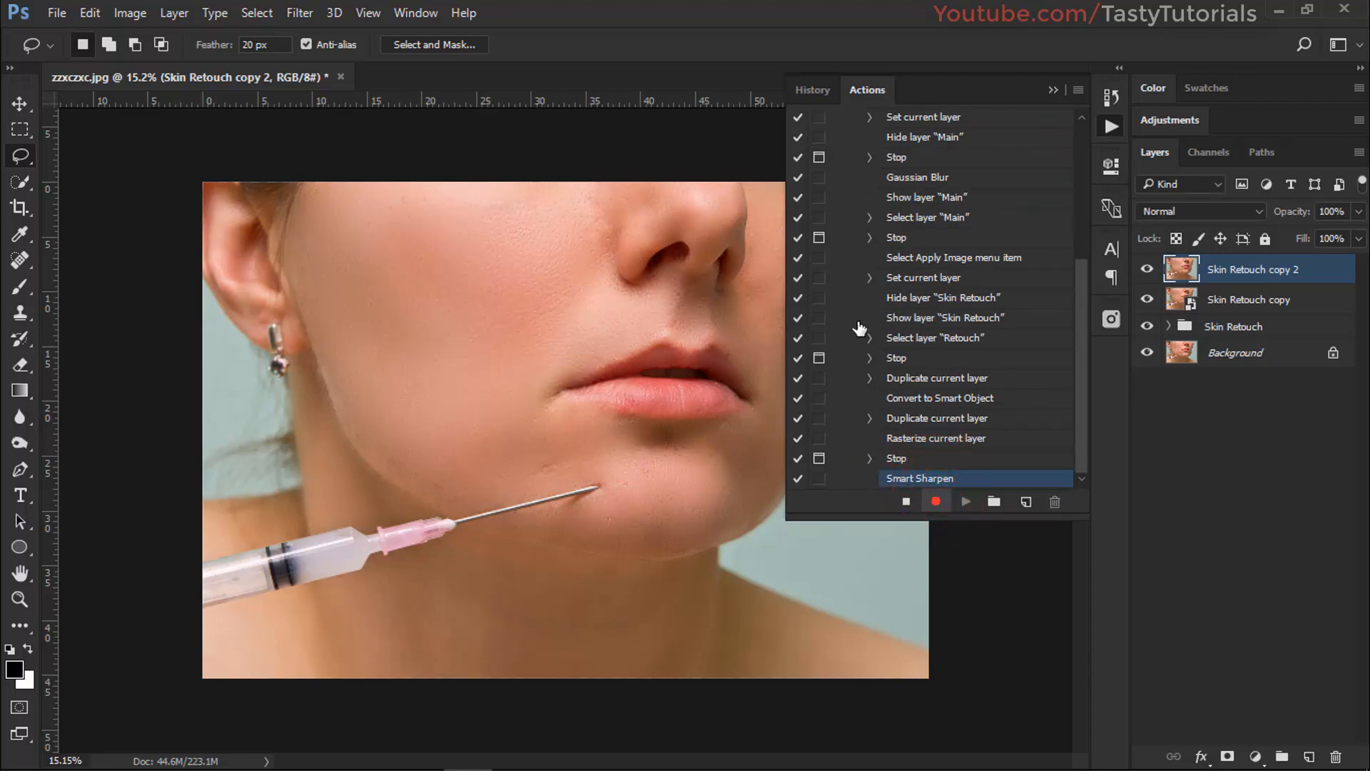
{"action": "left_click", "coordinate": [937, 184]}
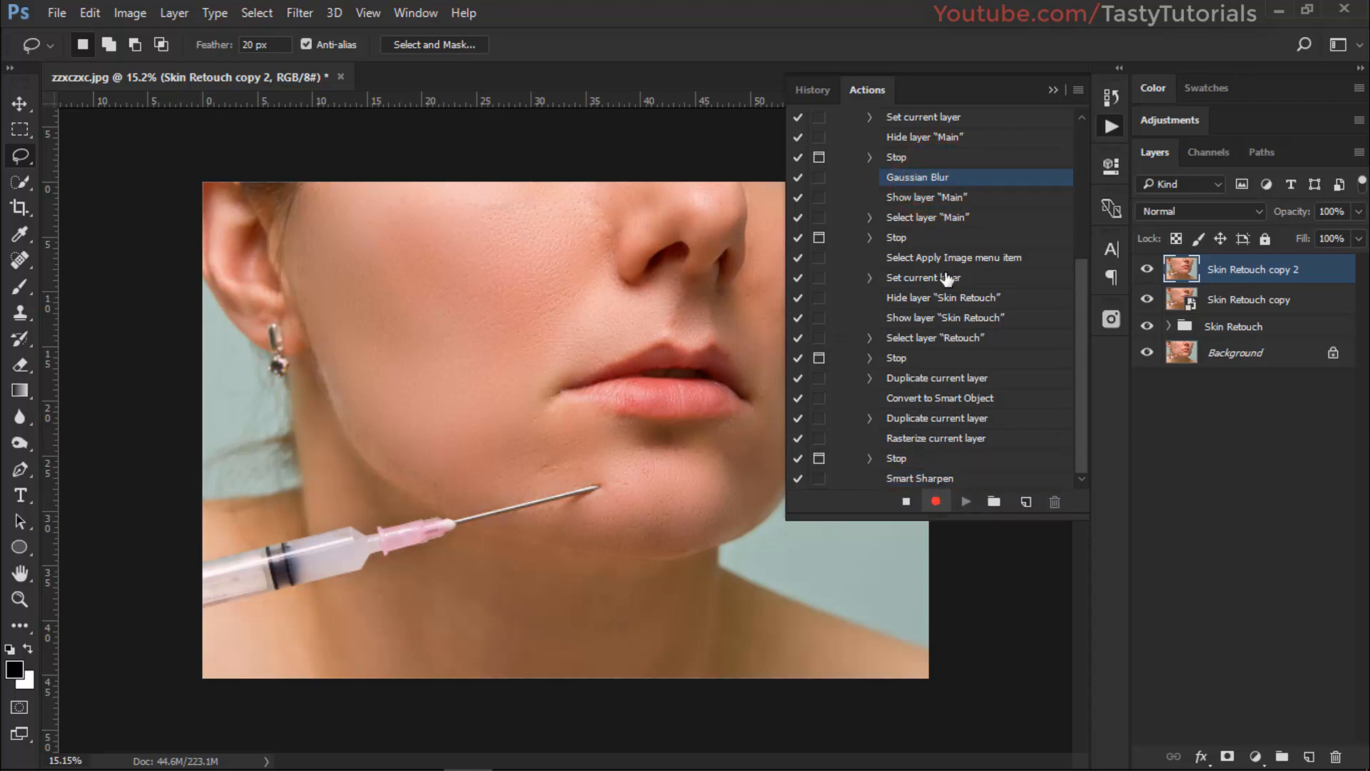
{"action": "left_click", "coordinate": [921, 478]}
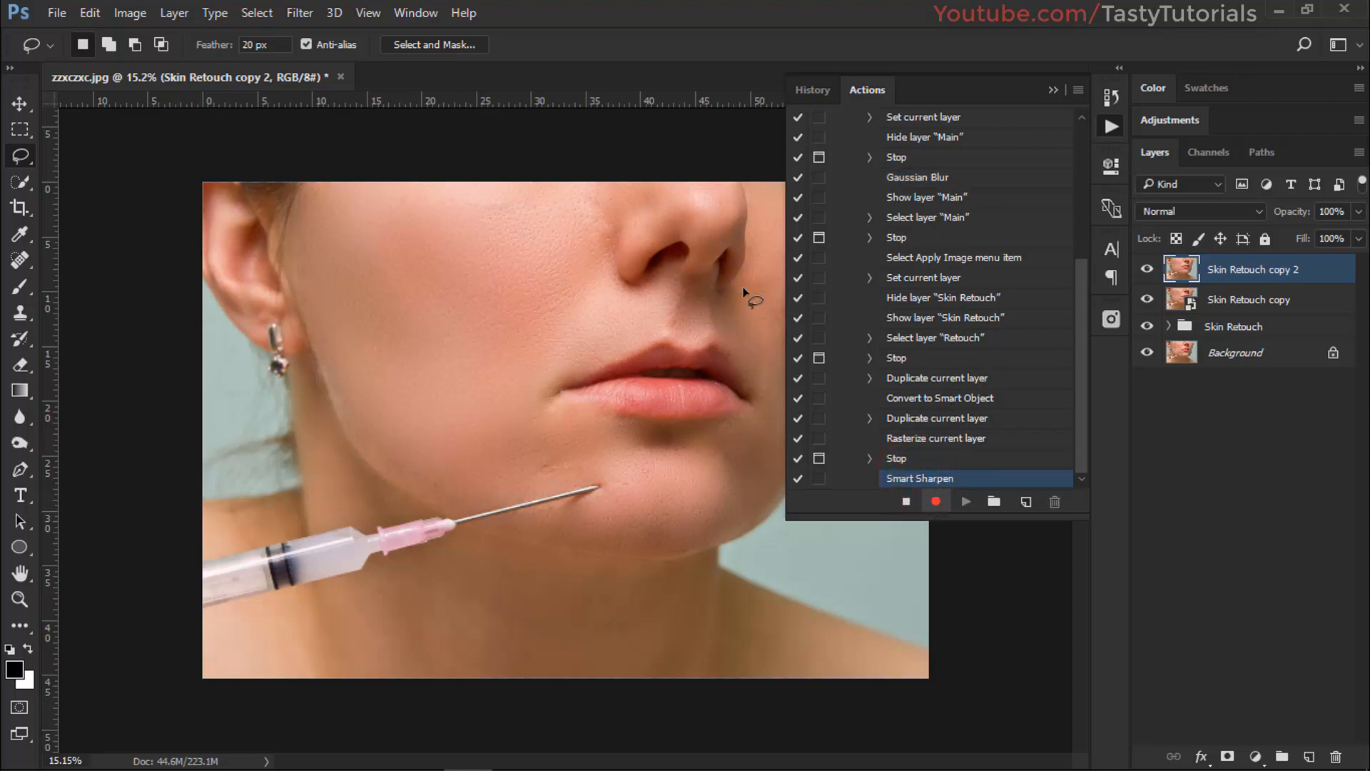
{"action": "scroll", "coordinate": [573, 355], "scroll_direction": "down", "scroll_amount": 1}
{"action": "scroll", "coordinate": [564, 343], "scroll_direction": "up", "scroll_amount": 1}
{"action": "scroll", "coordinate": [439, 245], "scroll_direction": "up", "scroll_amount": 4}
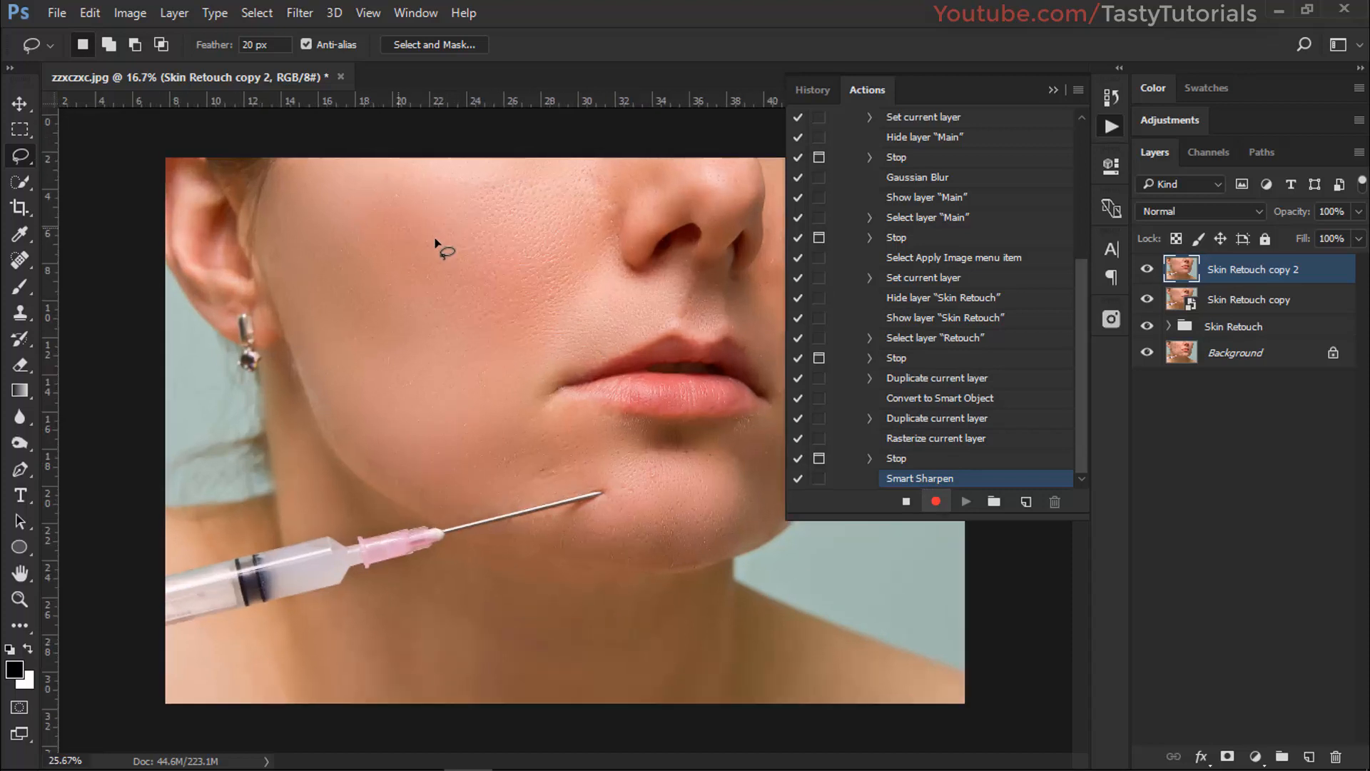
{"action": "scroll", "coordinate": [438, 245], "scroll_direction": "down", "scroll_amount": 5}
{"action": "scroll", "coordinate": [441, 244], "scroll_direction": "down", "scroll_amount": 1}
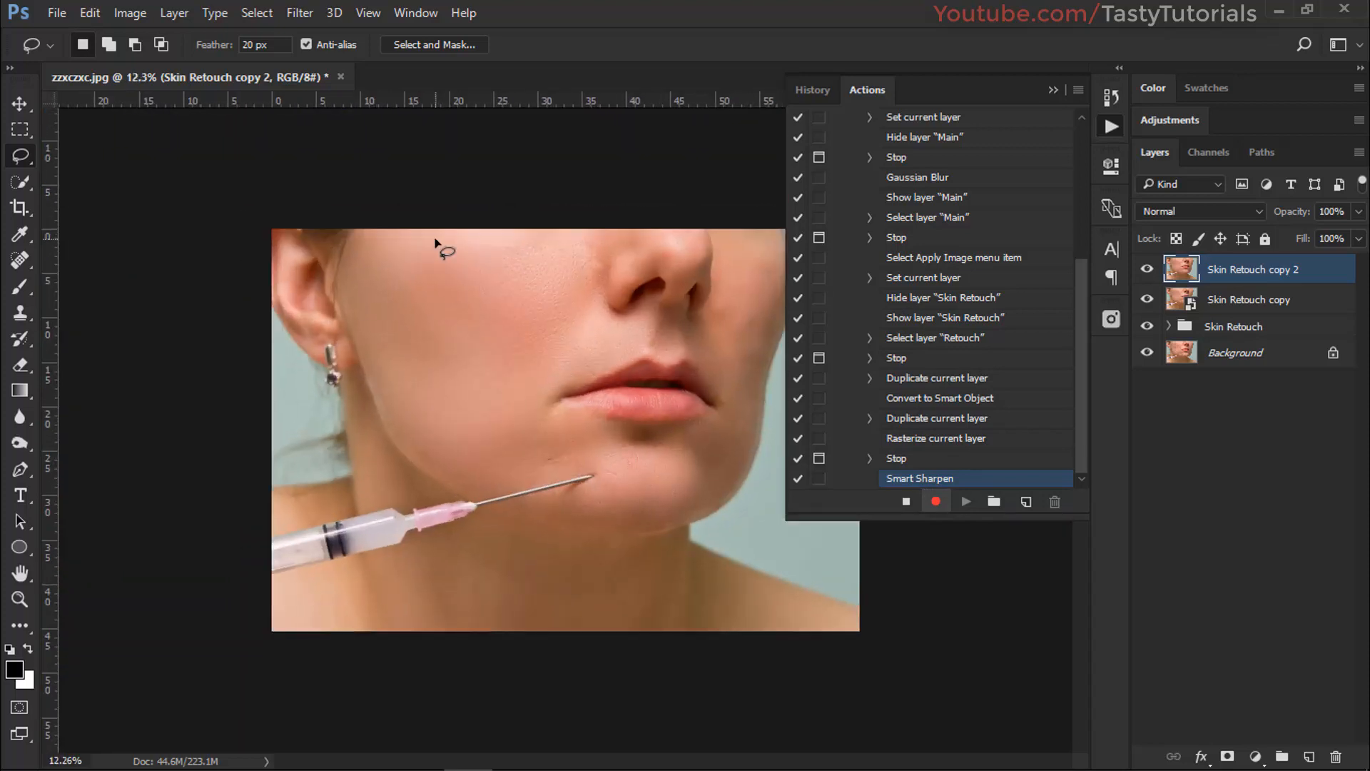
{"action": "scroll", "coordinate": [437, 245], "scroll_direction": "up", "scroll_amount": 1}
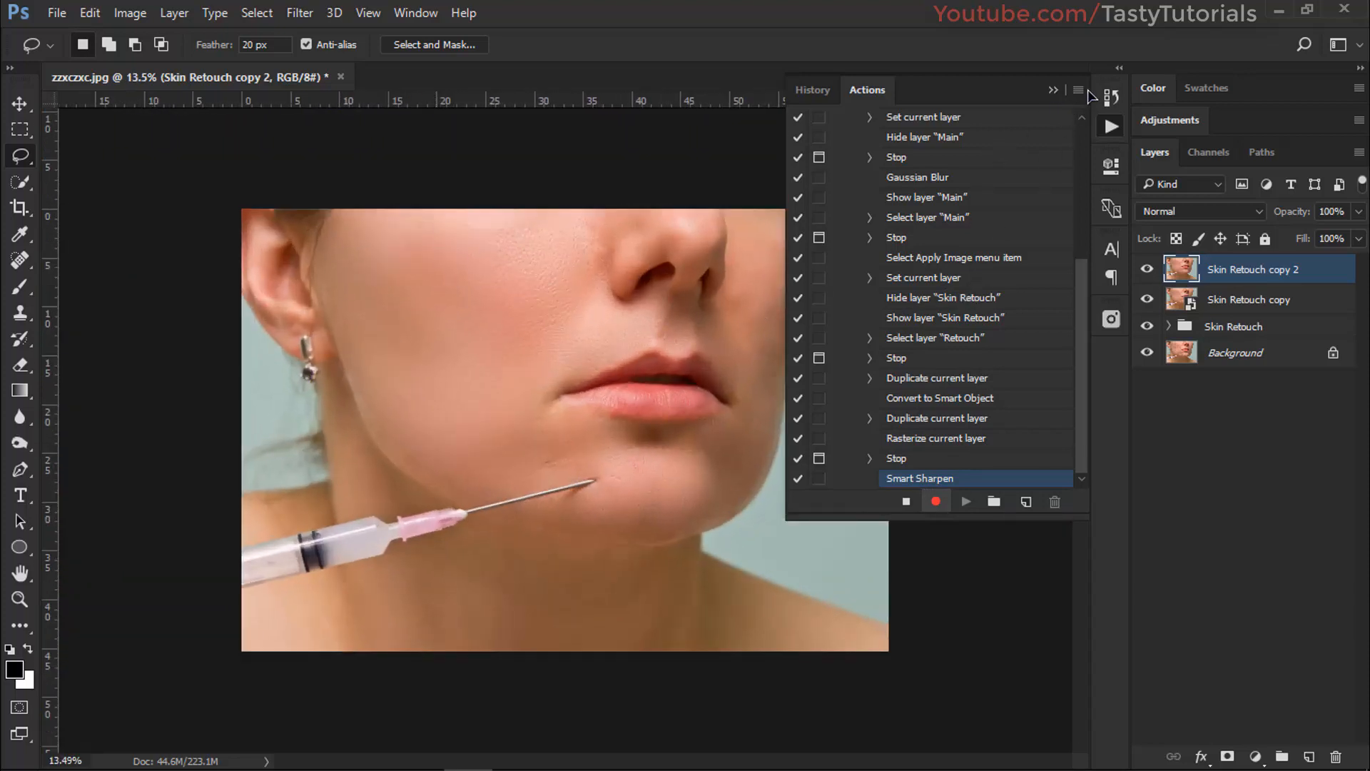
Step: Insert a closing stop reading "Thank you for Using Our Actions Hope you Liked it :) Thanks again Tasty Tutorials" over four lines, and stop recording
{"action": "left_click", "coordinate": [1078, 90]}
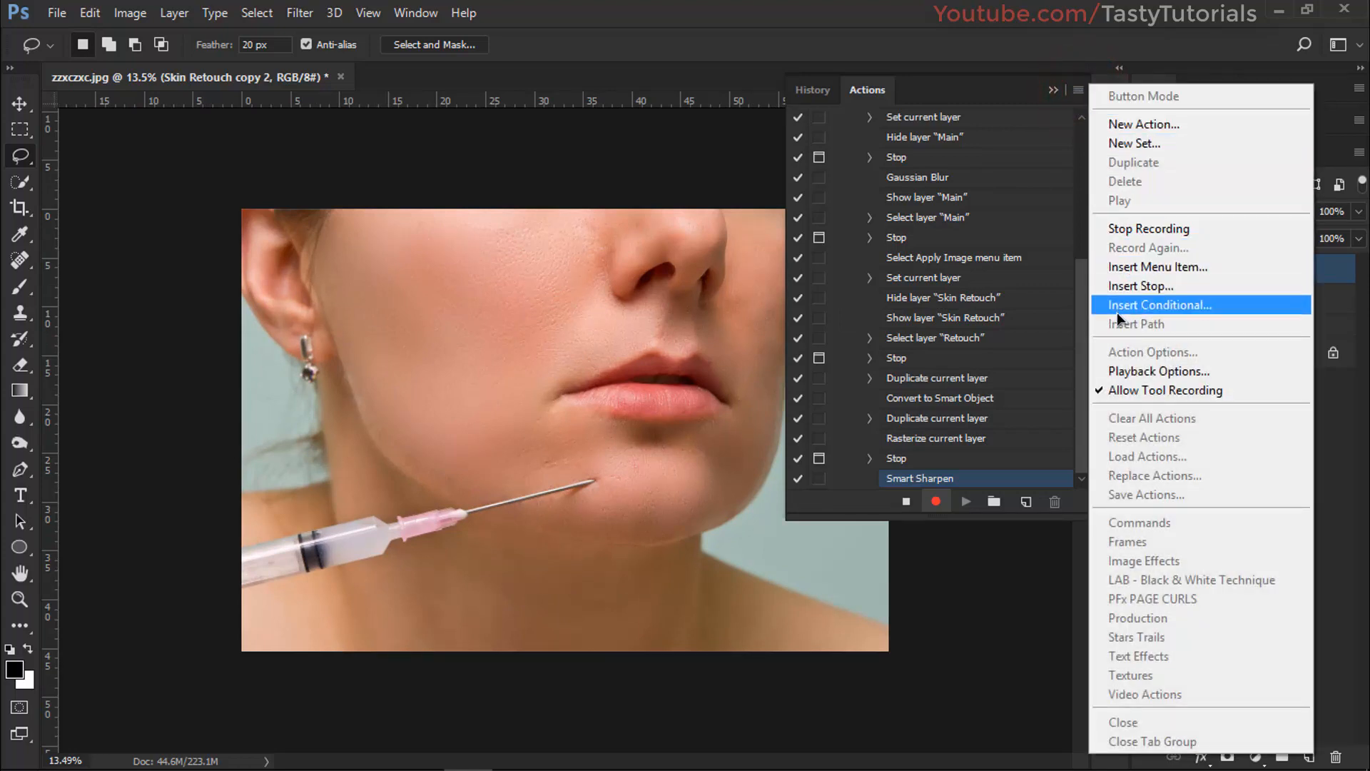
{"action": "left_click", "coordinate": [1123, 288]}
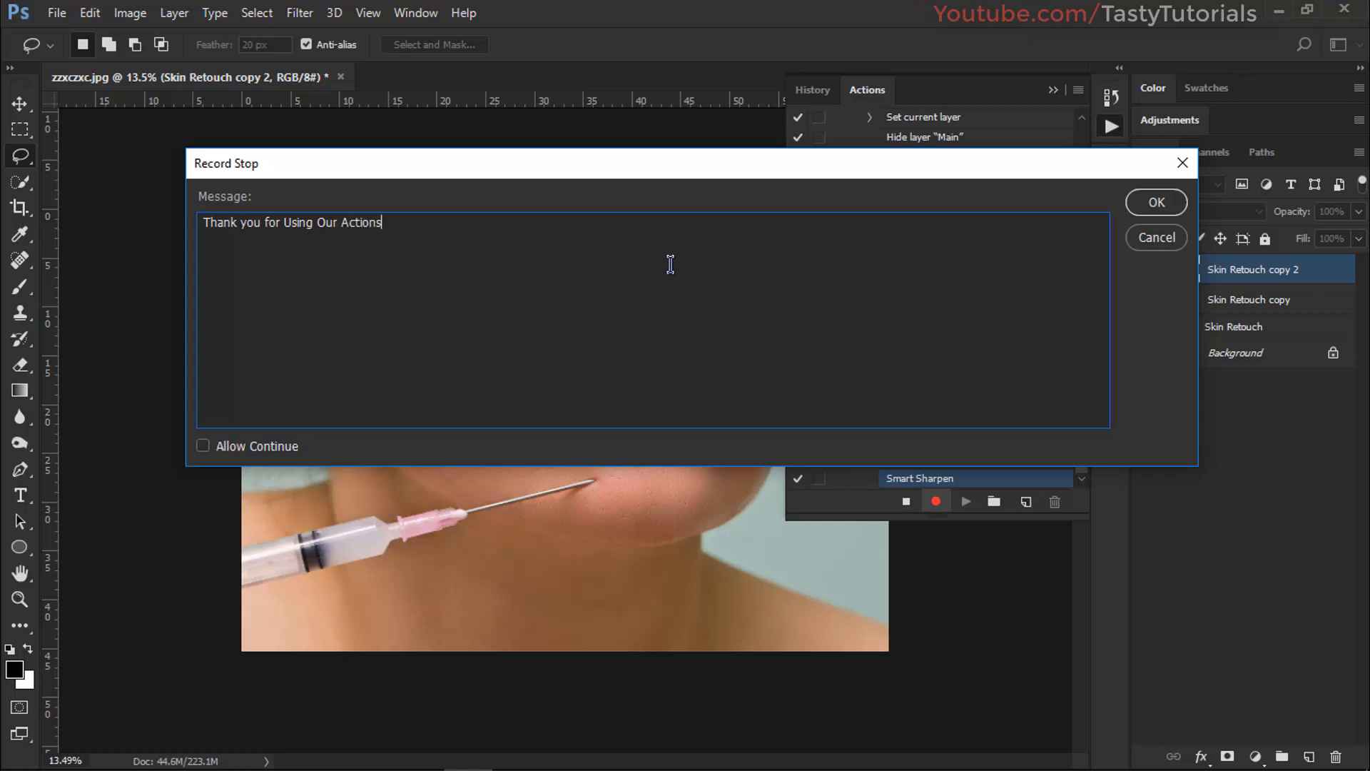
{"action": "key", "text": "Return"}
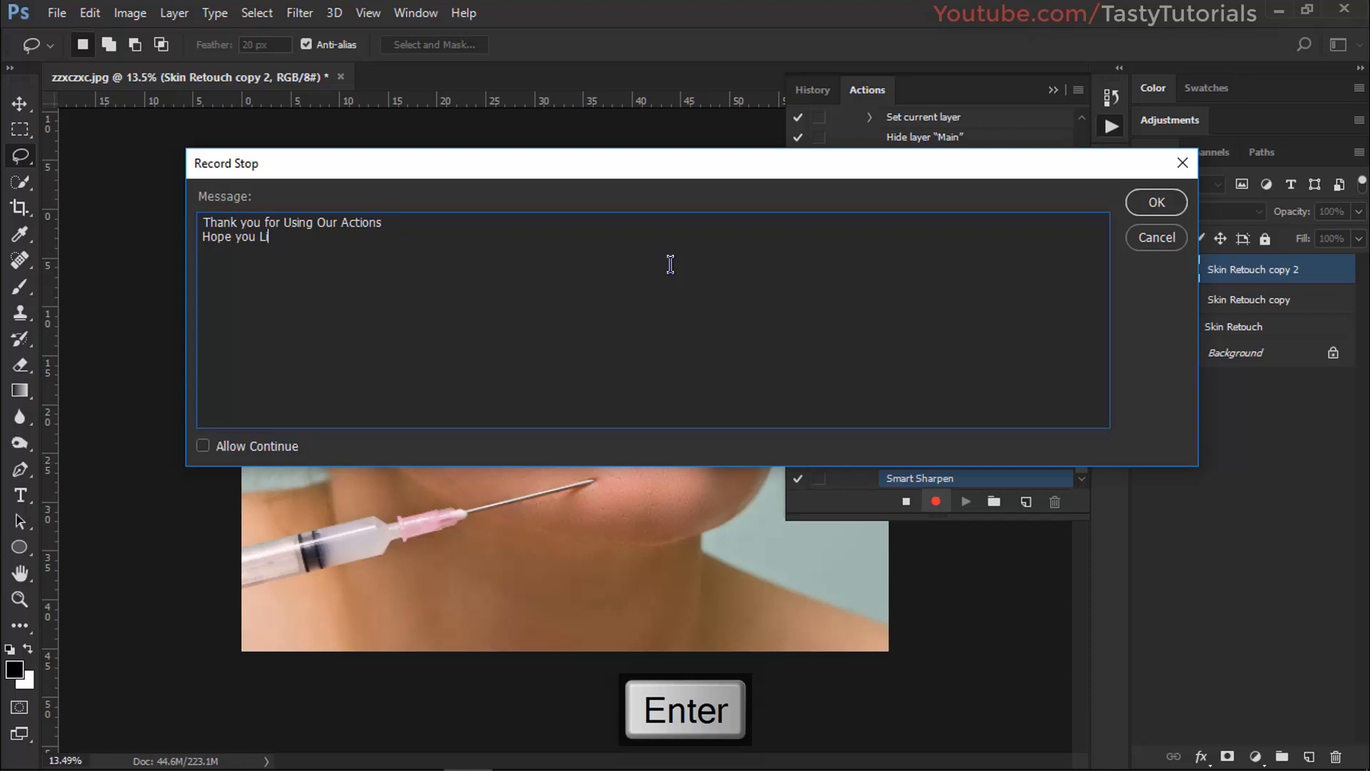
{"action": "type", "text": "Hope you Liked it :)"}
{"action": "key", "text": "Return"}
{"action": "key", "text": "BackSpace"}
{"action": "key", "text": "BackSpace"}
{"action": "key", "text": "BackSpace"}
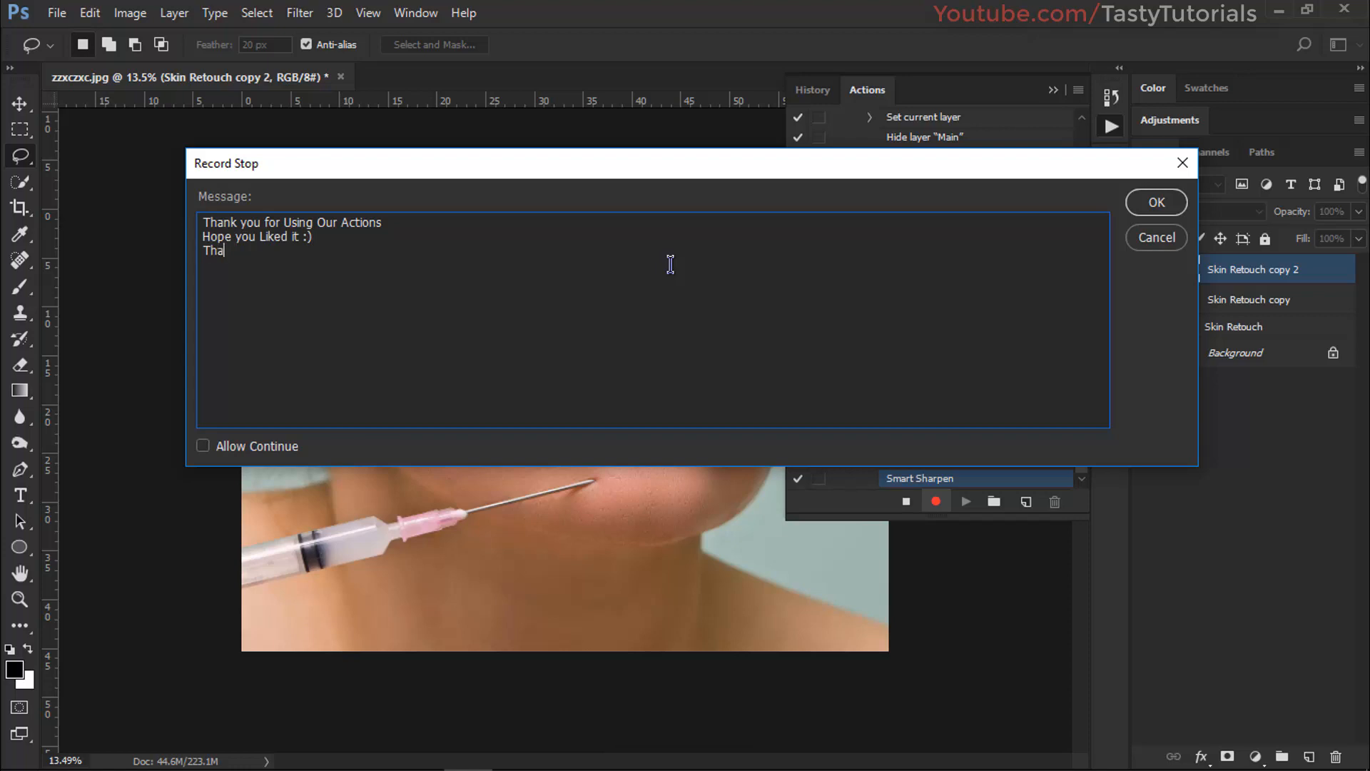
{"action": "type", "text": "nks agai"}
{"action": "key", "text": "Return"}
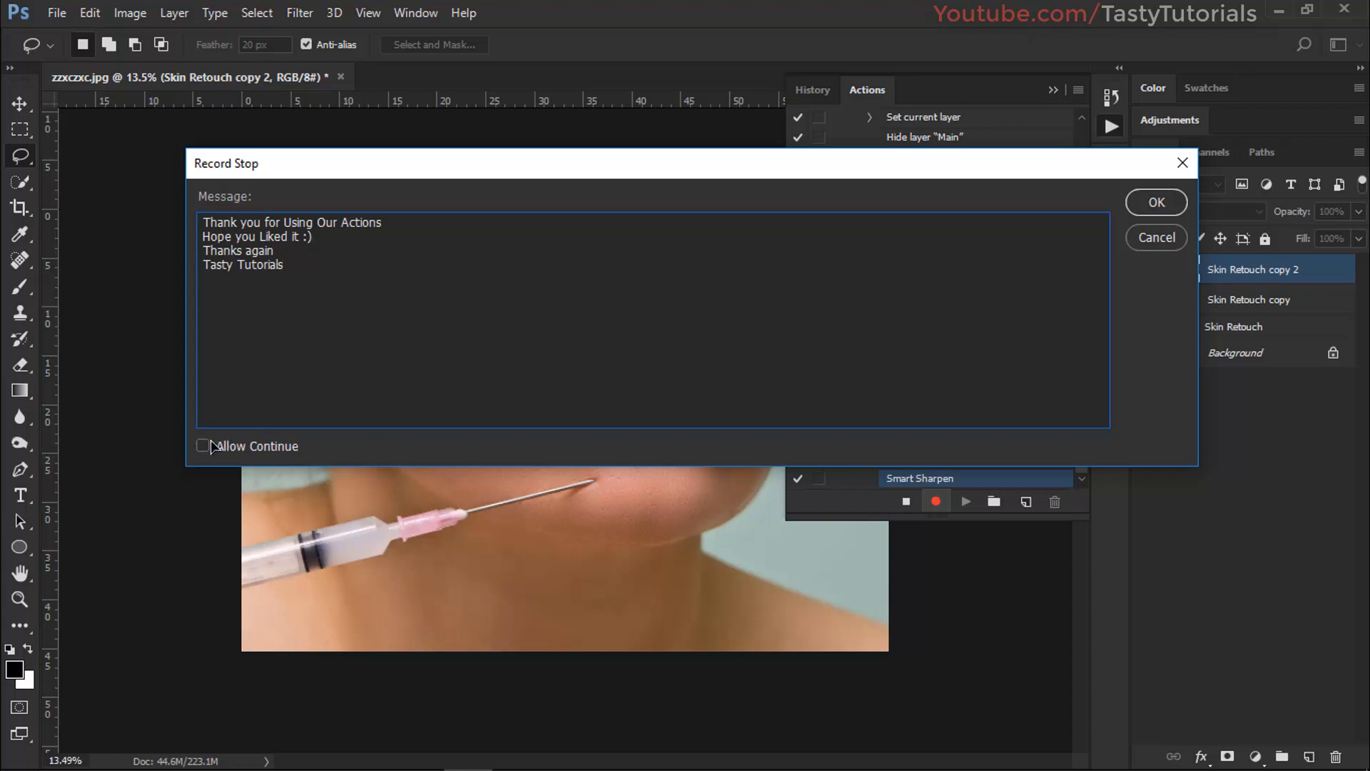
{"action": "left_click", "coordinate": [1155, 203]}
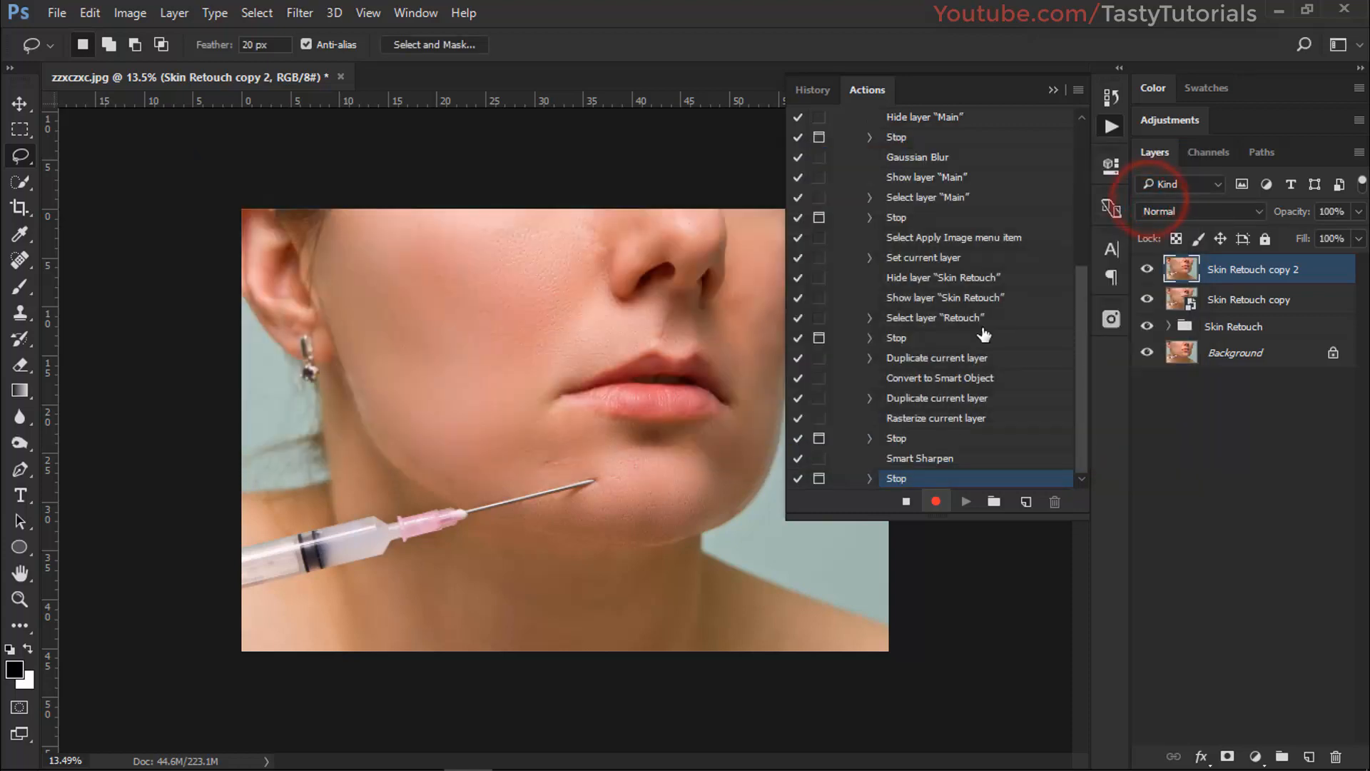
{"action": "left_click", "coordinate": [906, 502]}
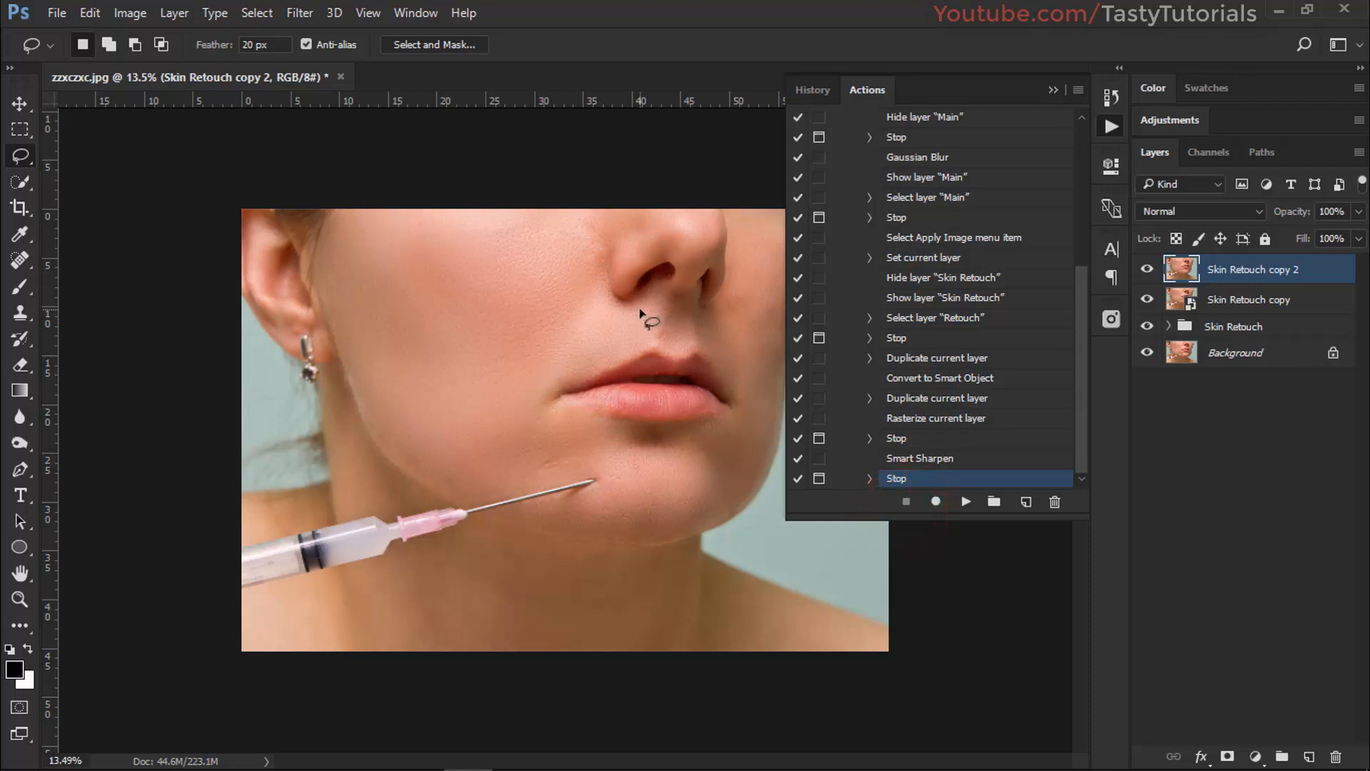
Step: Delete the Skin Retouch copy 2 and Skin Retouch copy layers and the Skin Retouch group, leaving only the Background layer
{"action": "key", "text": "Delete"}
{"action": "key", "text": "Delete"}
{"action": "key", "text": "Delete"}
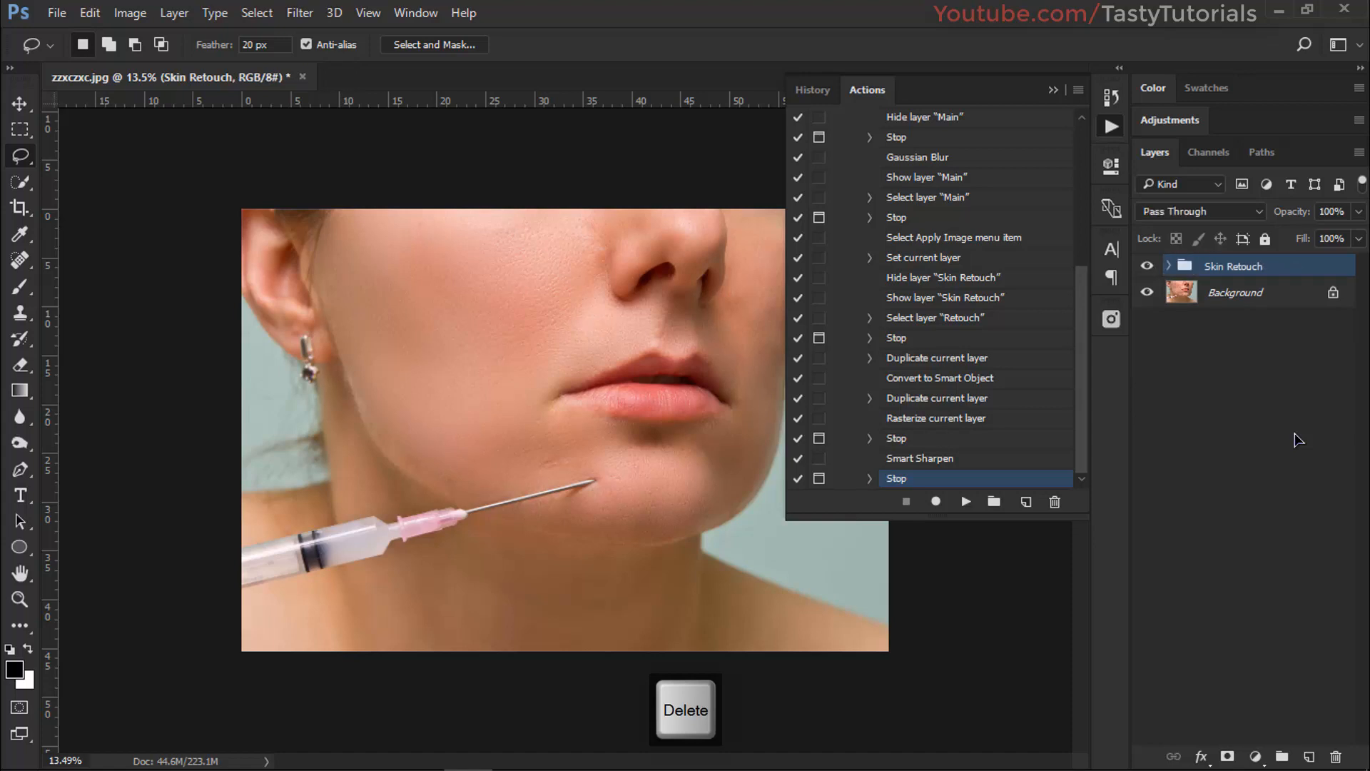
{"action": "key", "text": "v"}
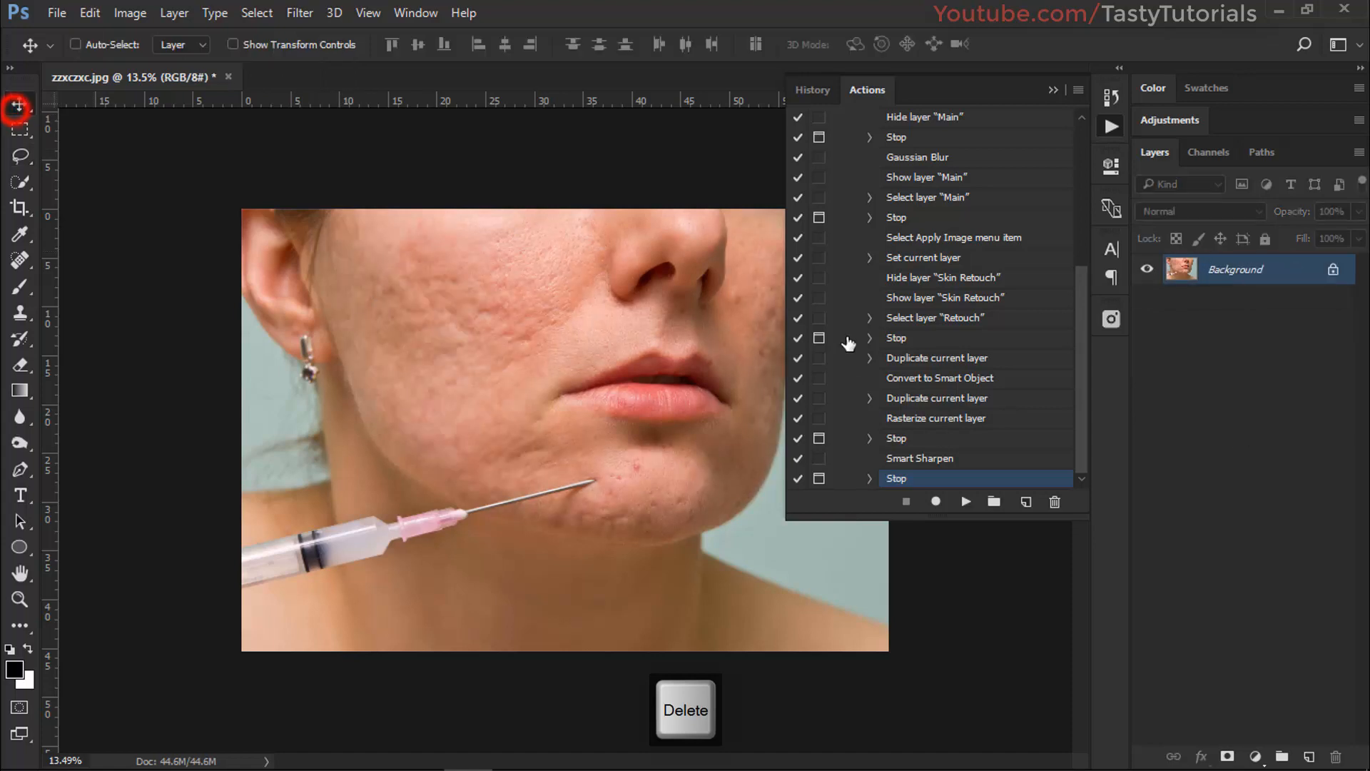
Step: Play the Skin Retouch action of the First Actions set from its beginning
{"action": "scroll", "coordinate": [966, 450], "scroll_direction": "up", "scroll_amount": 3}
{"action": "scroll", "coordinate": [963, 307], "scroll_direction": "up", "scroll_amount": 2}
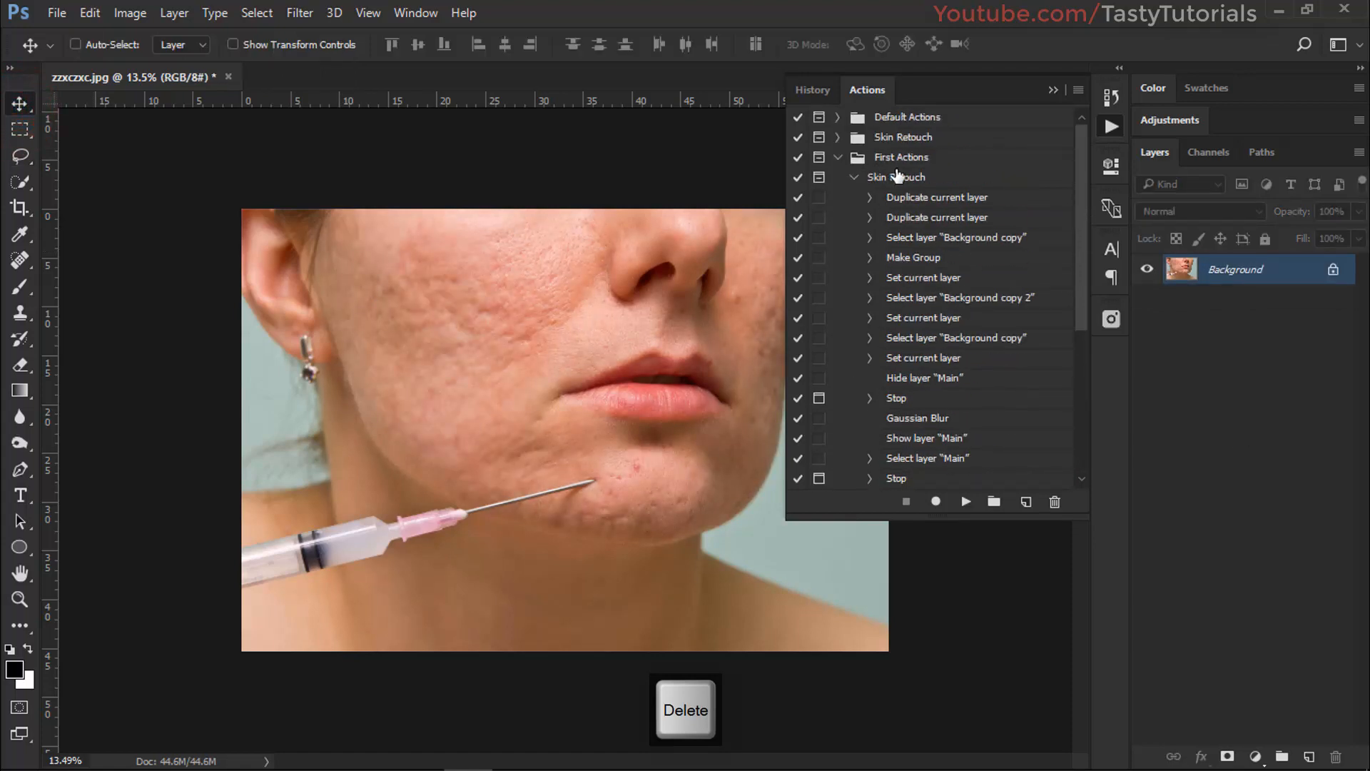
{"action": "left_click", "coordinate": [901, 176]}
{"action": "left_click", "coordinate": [909, 158]}
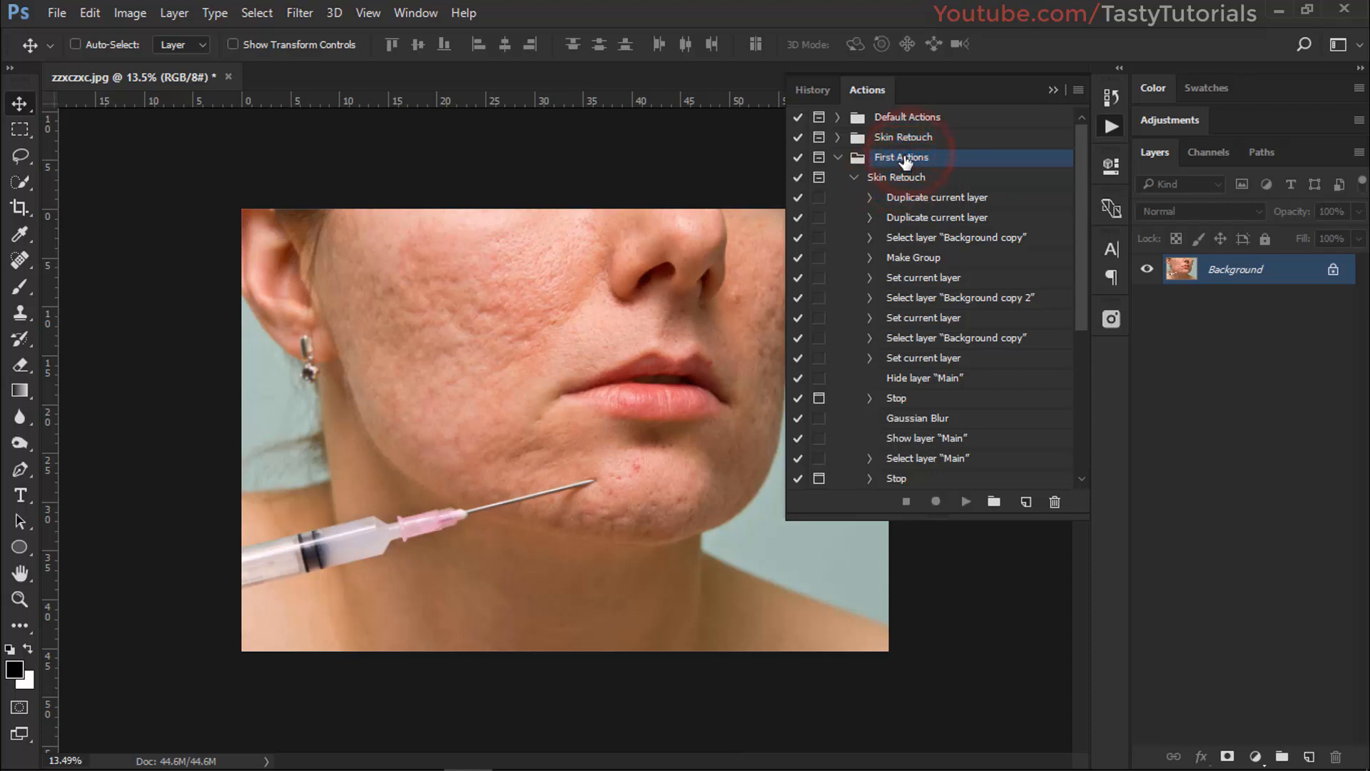
{"action": "left_click", "coordinate": [898, 178]}
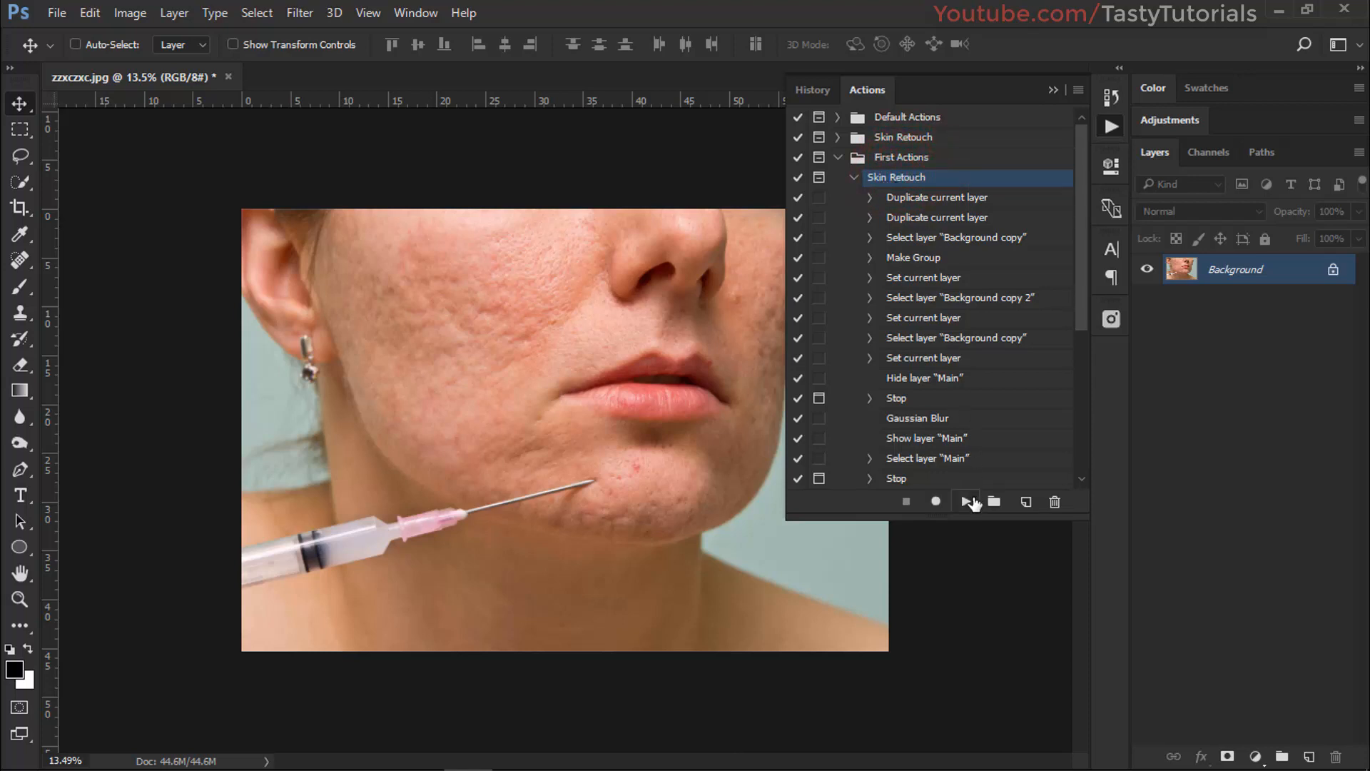
{"action": "left_click", "coordinate": [969, 502]}
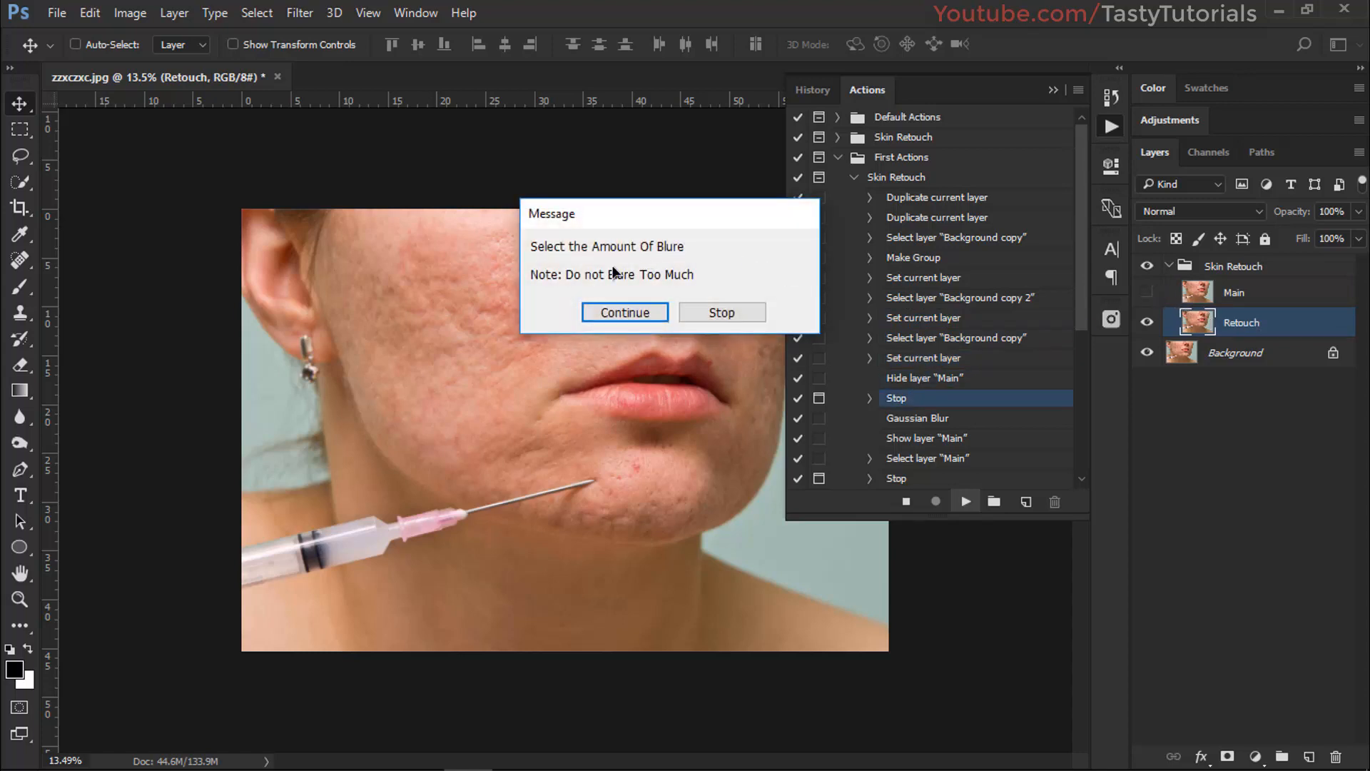
Step: Continue past the blur amount message and apply Gaussian Blur with a 6 px radius to the Retouch layer
{"action": "left_click", "coordinate": [613, 311]}
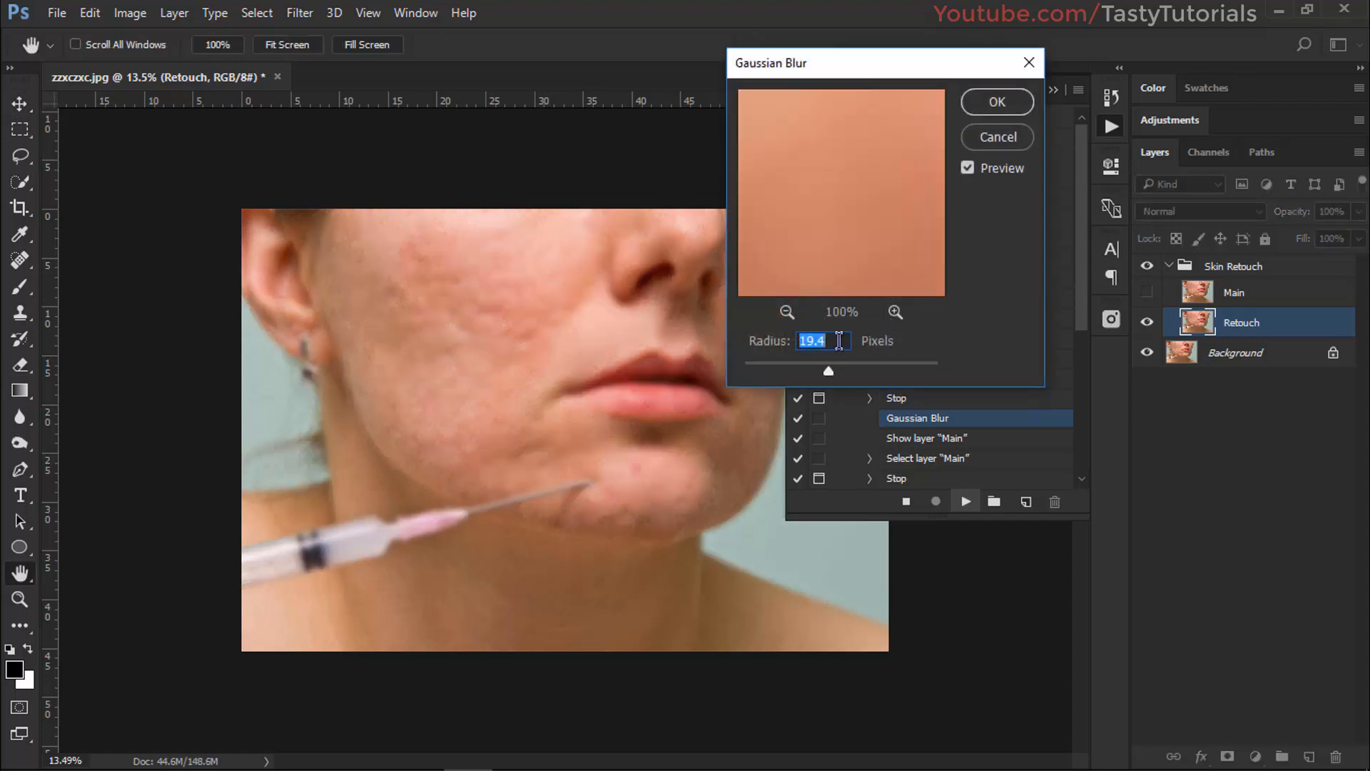
{"action": "type", "text": "8"}
{"action": "left_click", "coordinate": [807, 362]}
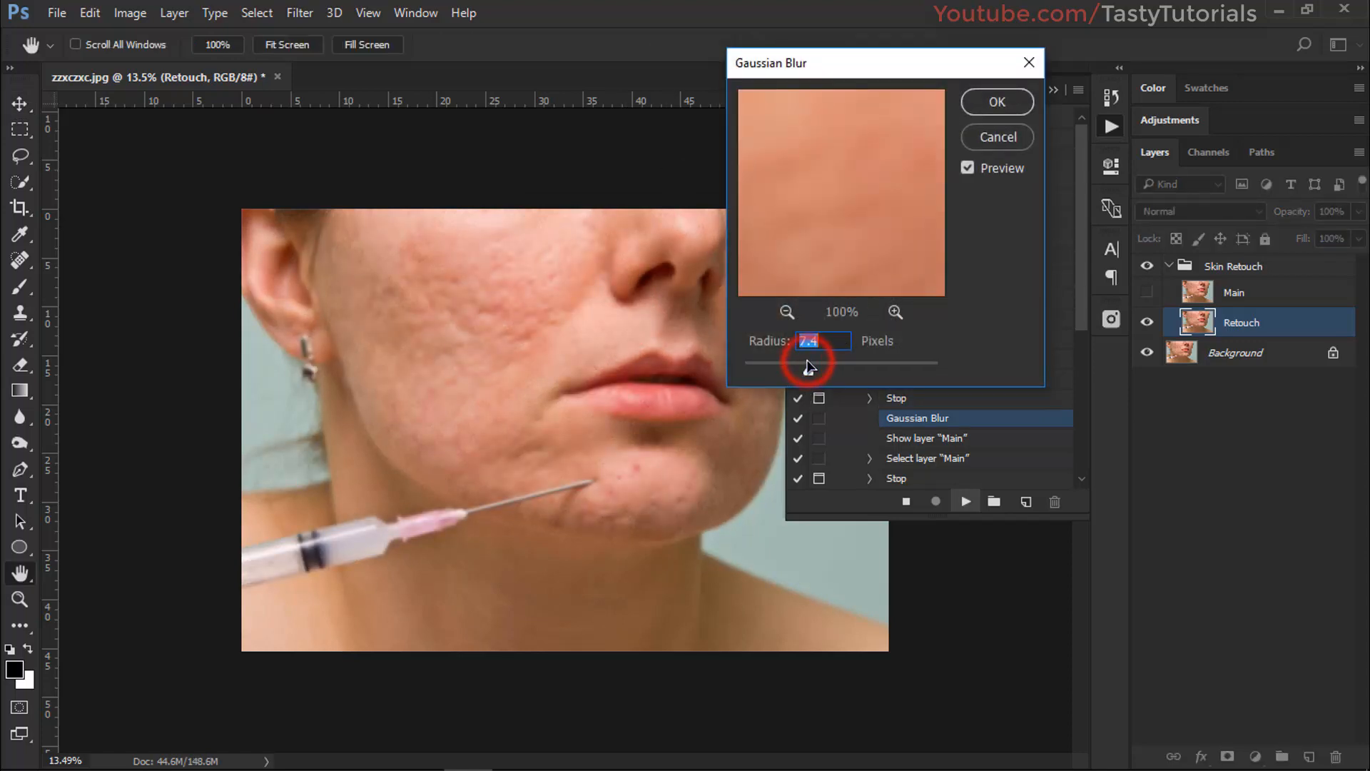
{"action": "type", "text": "6"}
{"action": "left_click", "coordinate": [994, 101]}
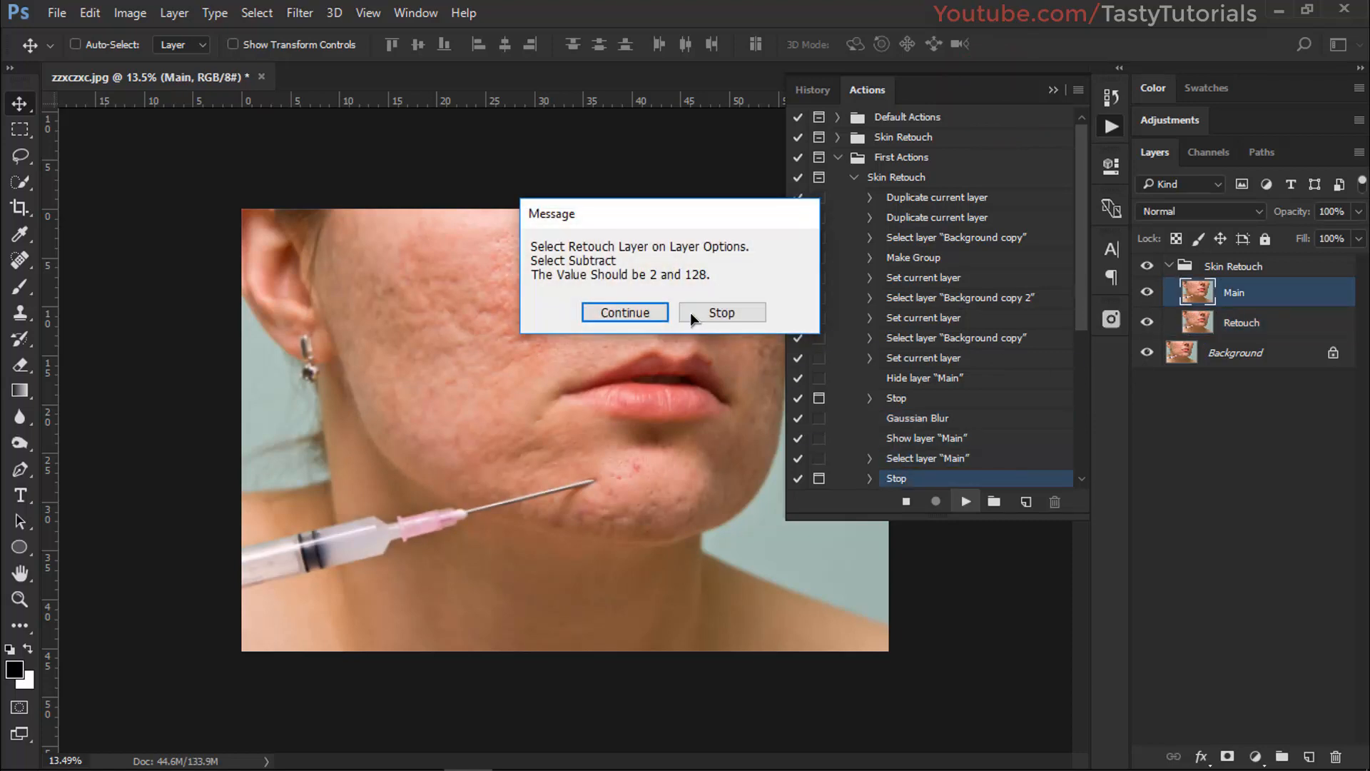
Step: Apply the Retouch layer to Main with Subtract blending, scale 2 and offset 128, and stop playback at the lasso instructions
{"action": "left_click", "coordinate": [623, 312]}
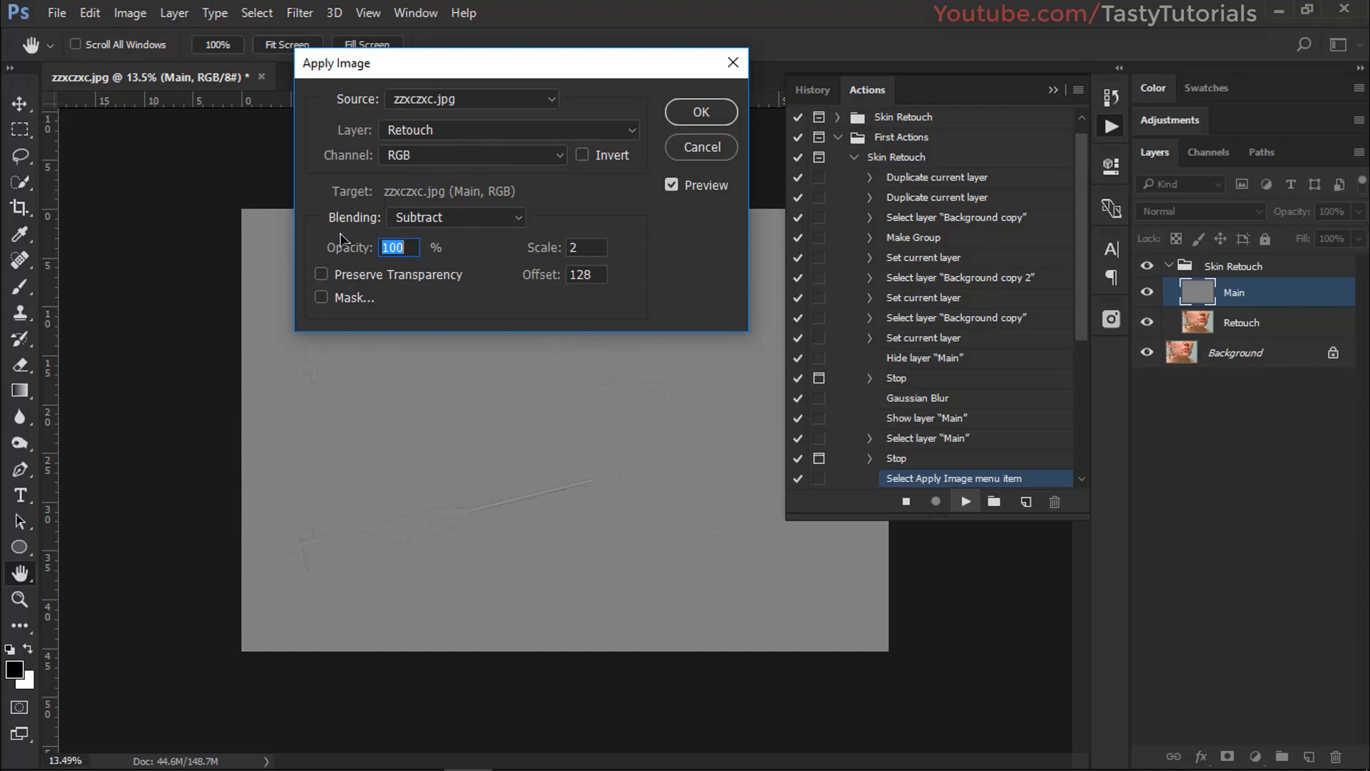
{"action": "left_click", "coordinate": [688, 115]}
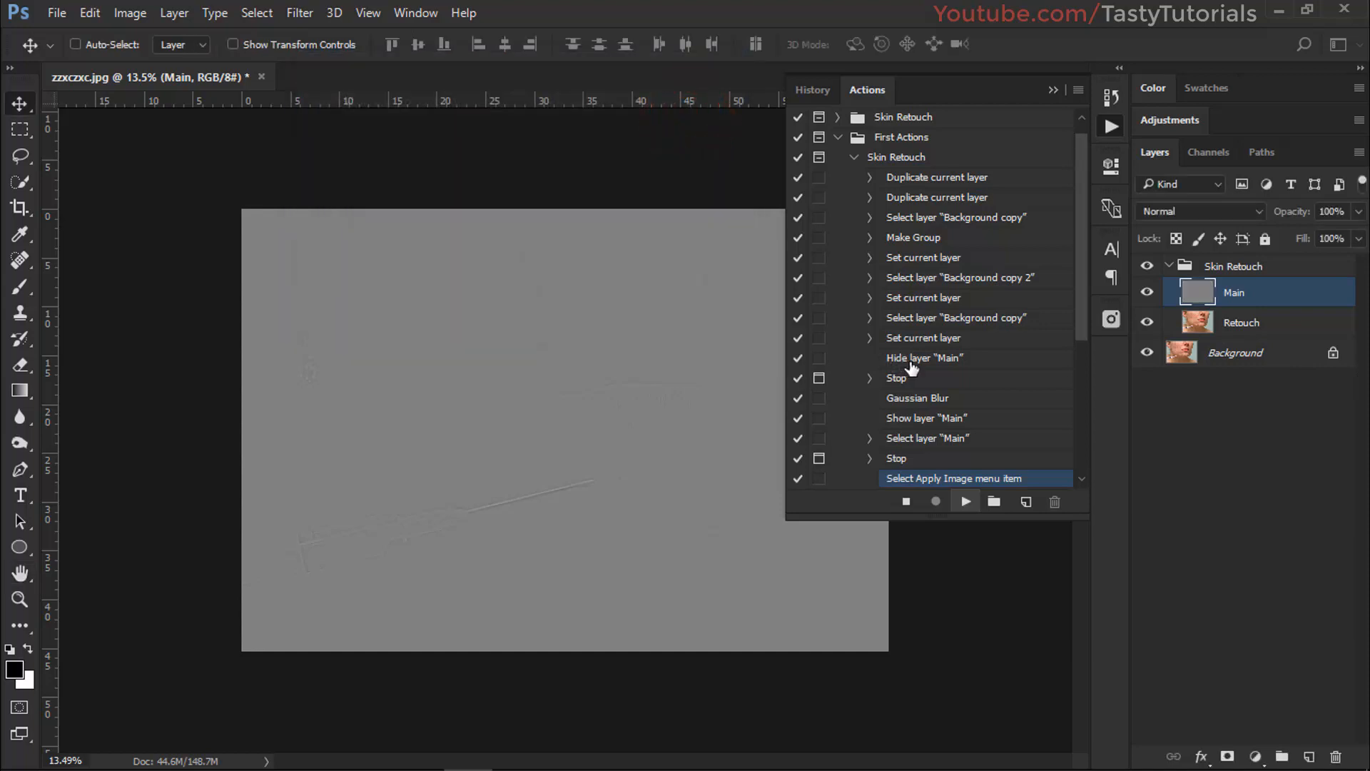
{"action": "key", "text": "shift+alt+j"}
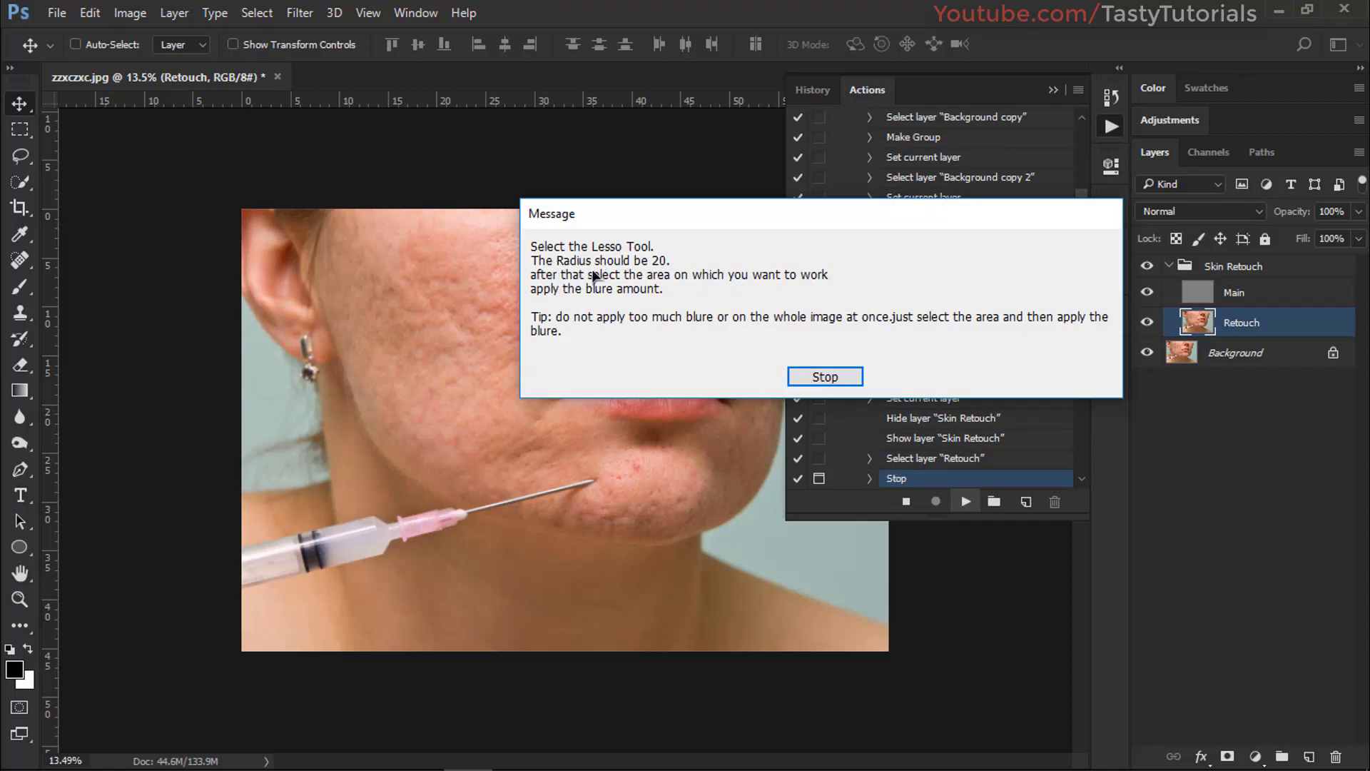
{"action": "left_click", "coordinate": [825, 376]}
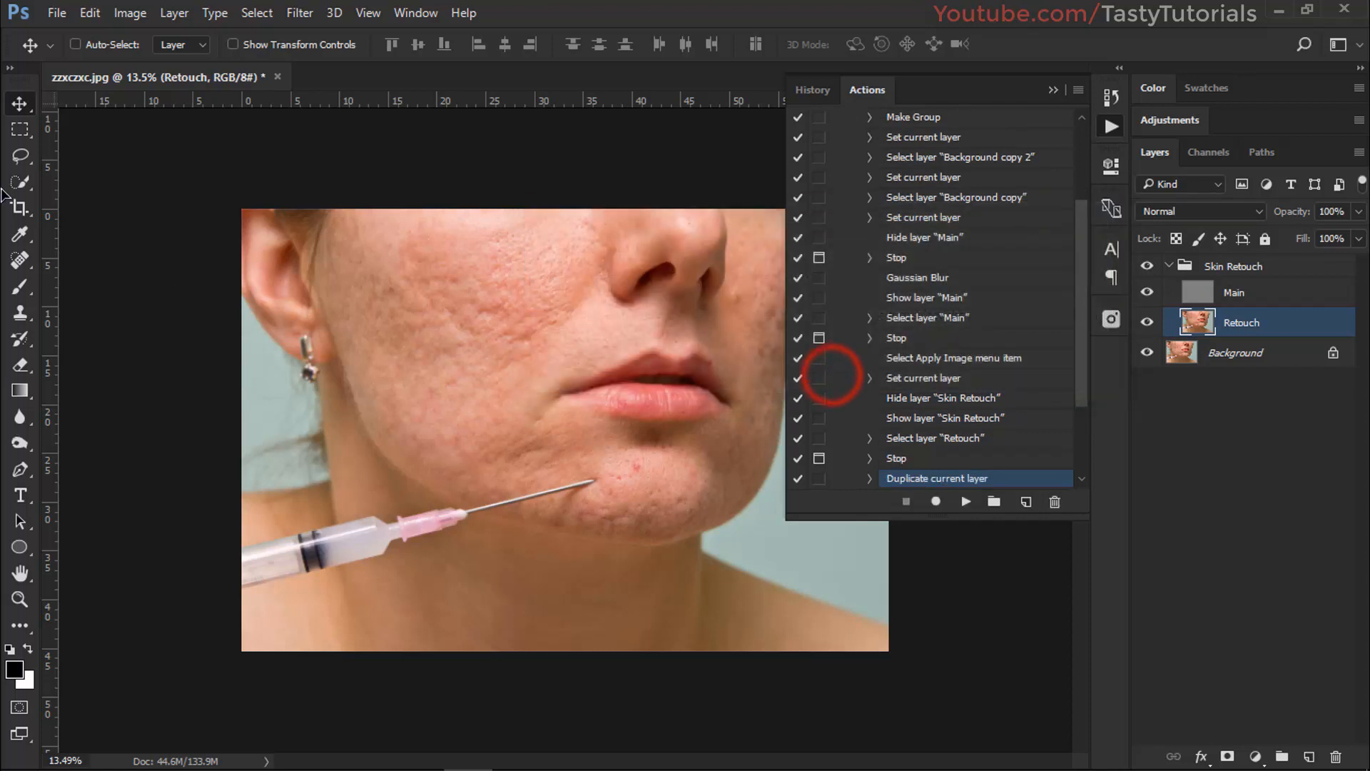
Step: Lasso the large cheek area beside the ear on the Retouch layer, apply Gaussian Blur with an 84.1 px radius, and deselect
{"action": "left_click", "coordinate": [19, 156]}
{"action": "mouse_move", "coordinate": [574, 212]}
{"action": "left_mouse_down"}
{"action": "mouse_move", "coordinate": [344, 220]}
{"action": "mouse_move", "coordinate": [354, 348]}
{"action": "mouse_move", "coordinate": [400, 446]}
{"action": "mouse_move", "coordinate": [524, 466]}
{"action": "mouse_move", "coordinate": [592, 310]}
{"action": "mouse_move", "coordinate": [578, 213]}
{"action": "left_mouse_up"}
{"action": "left_click", "coordinate": [300, 13]}
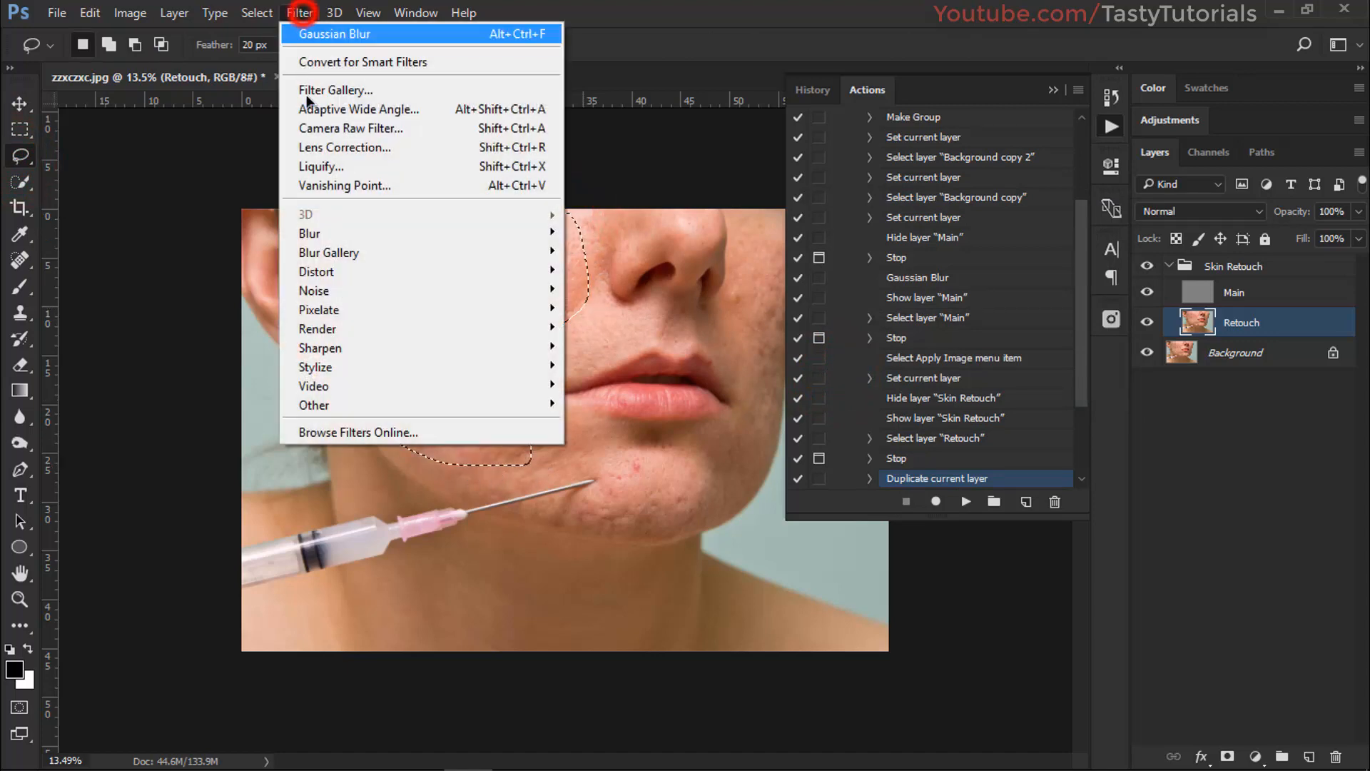
{"action": "left_click", "coordinate": [331, 233]}
{"action": "left_click", "coordinate": [239, 311]}
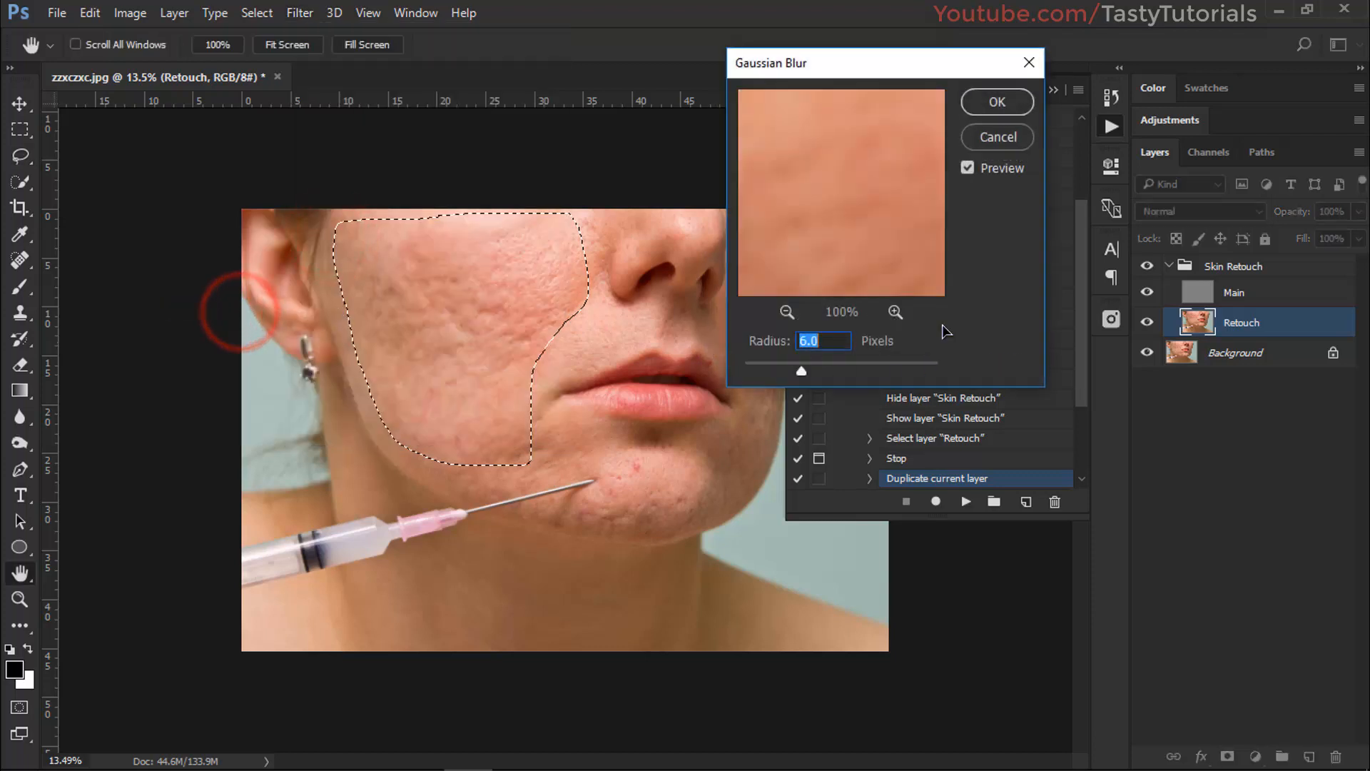
{"action": "mouse_move", "coordinate": [849, 364]}
{"action": "left_mouse_down"}
{"action": "mouse_move", "coordinate": [820, 366]}
{"action": "mouse_move", "coordinate": [862, 370]}
{"action": "left_mouse_up"}
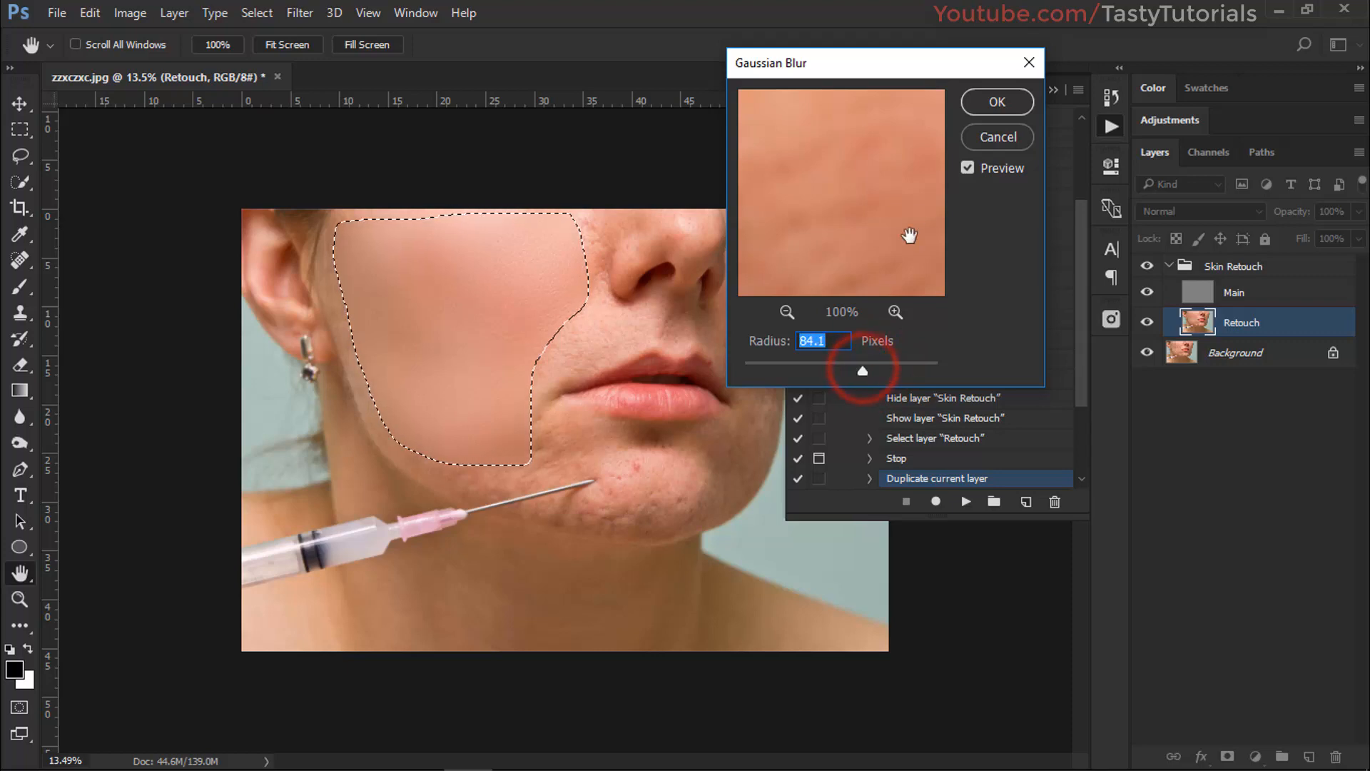
{"action": "left_click", "coordinate": [1001, 104]}
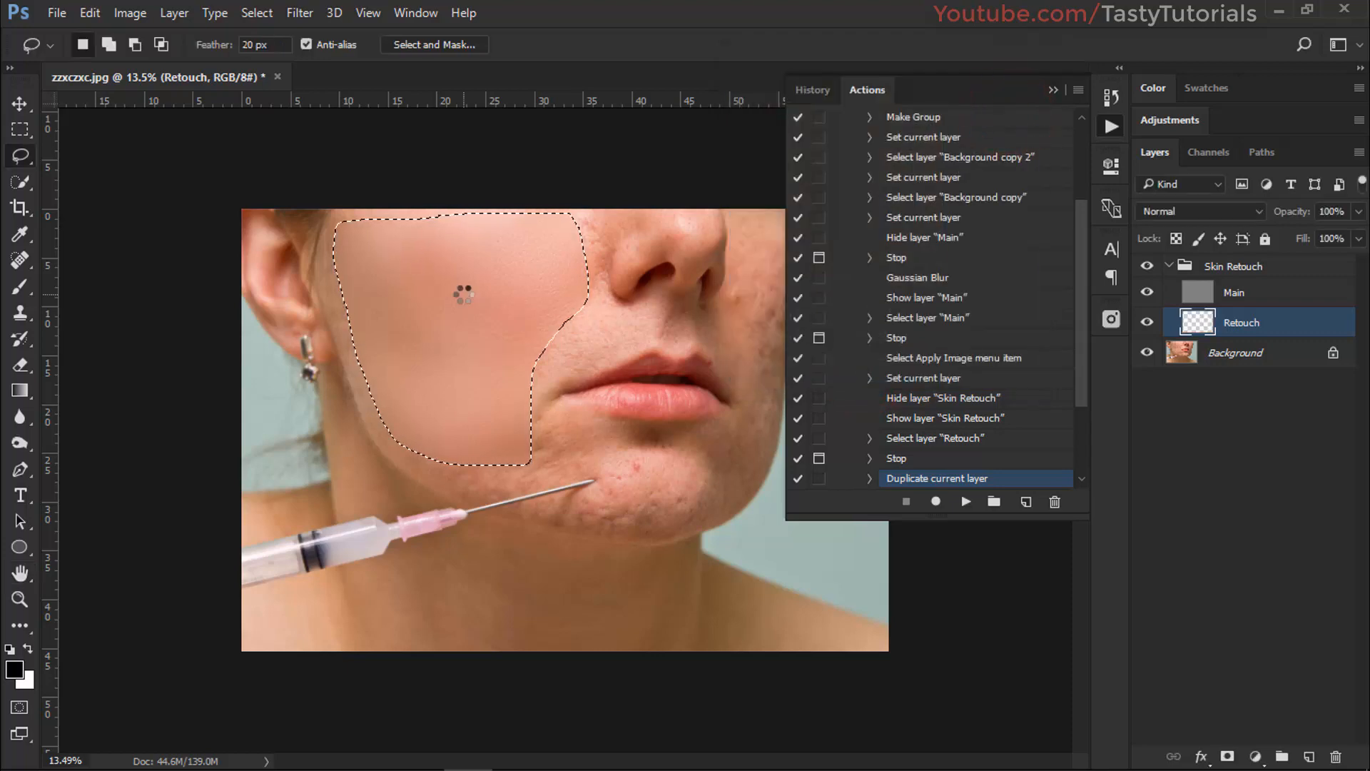
{"action": "left_click", "coordinate": [630, 366]}
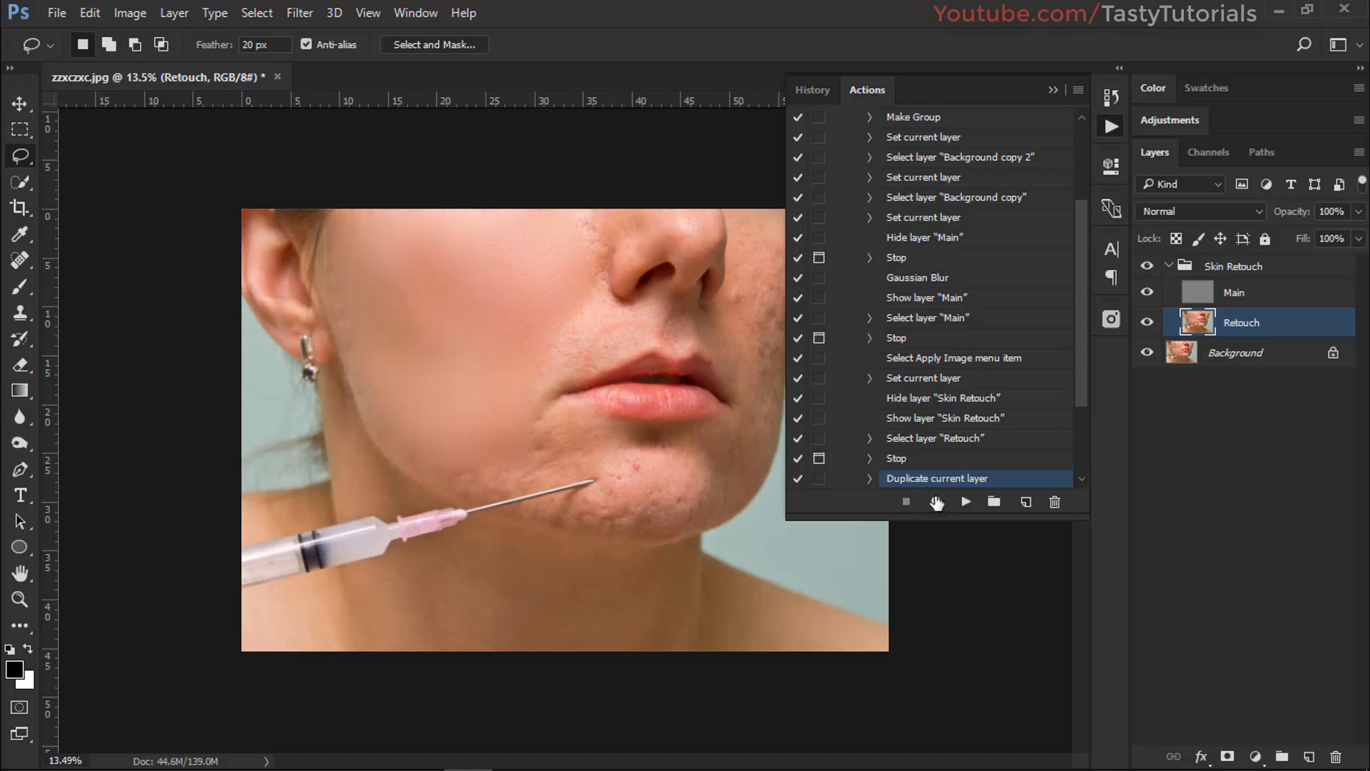
Step: Resume the action and apply Smart Sharpen with 259% amount, 6.7 px radius and 30% noise reduction, closing the final thank-you message
{"action": "left_click", "coordinate": [965, 502]}
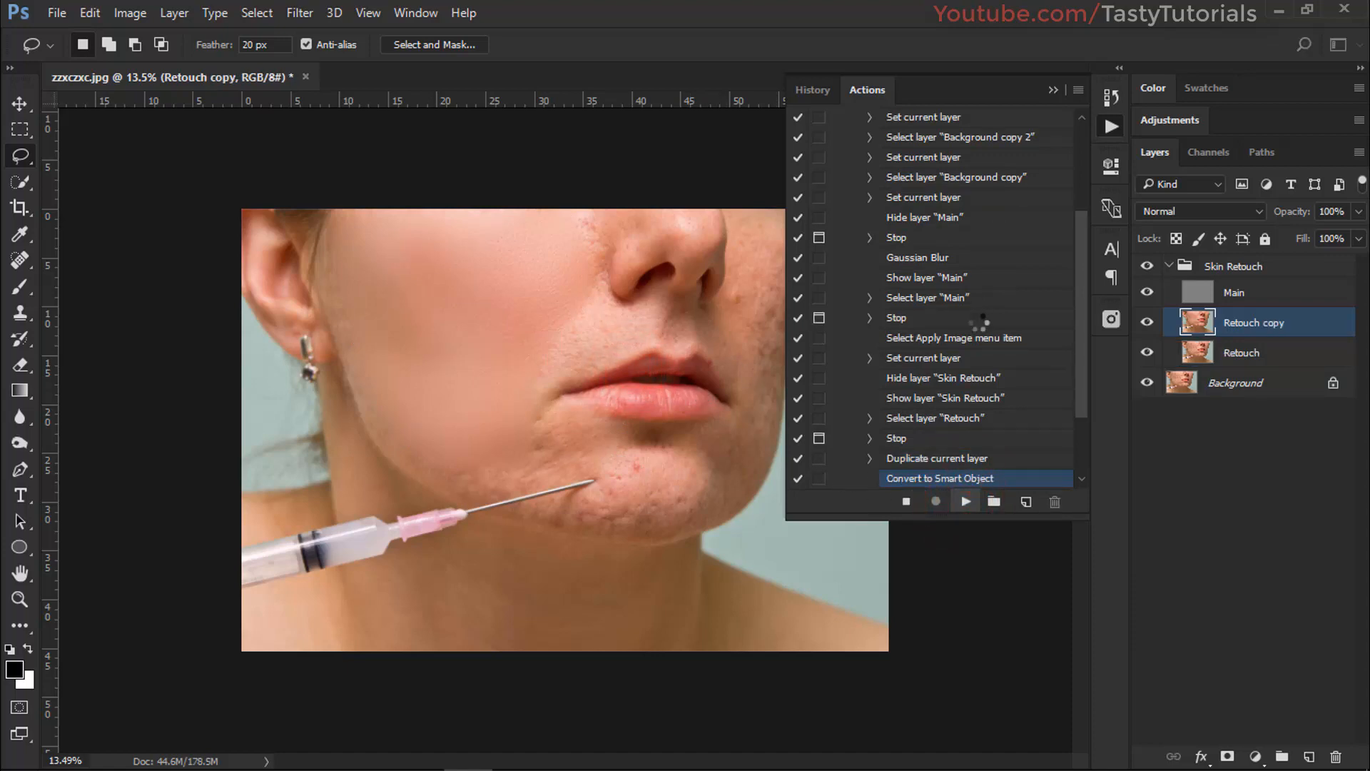
{"action": "scroll", "coordinate": [560, 373], "scroll_direction": "down", "scroll_amount": 1}
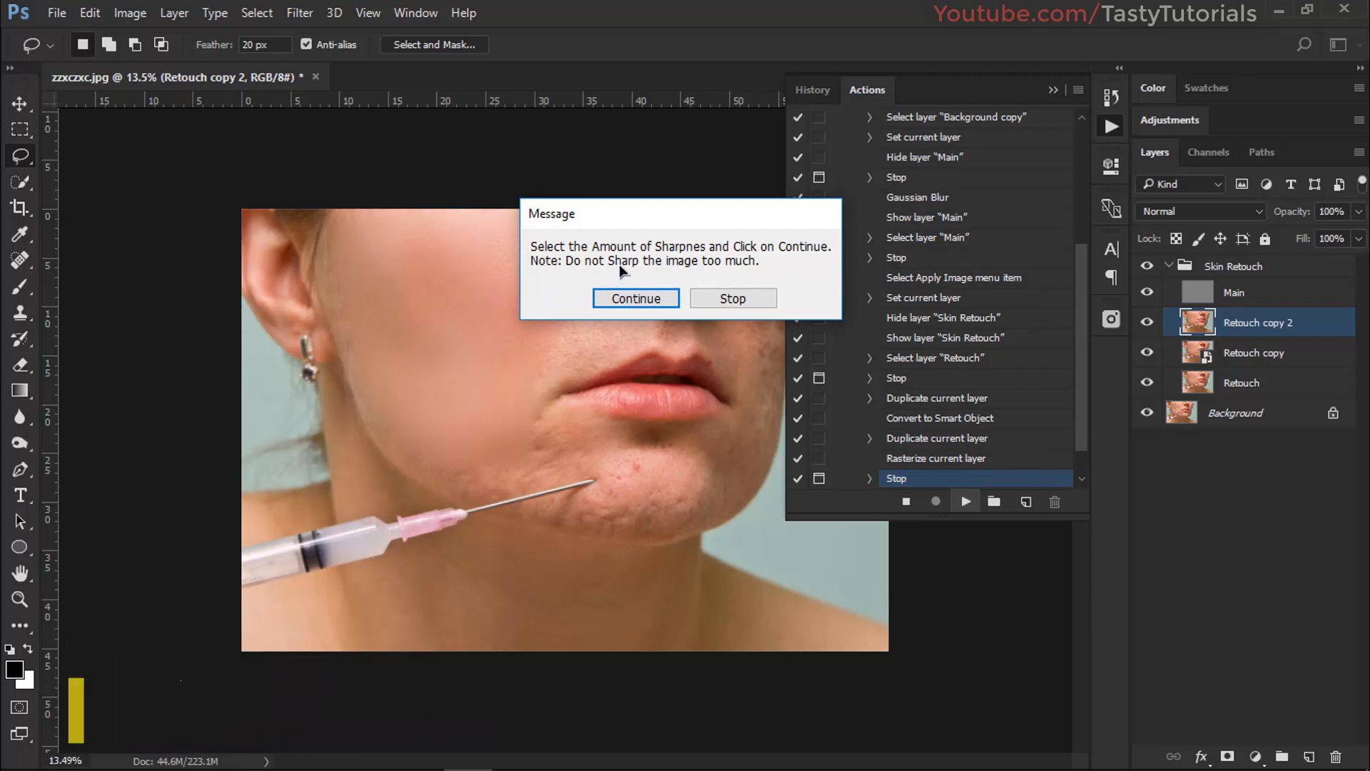
{"action": "left_click", "coordinate": [642, 299]}
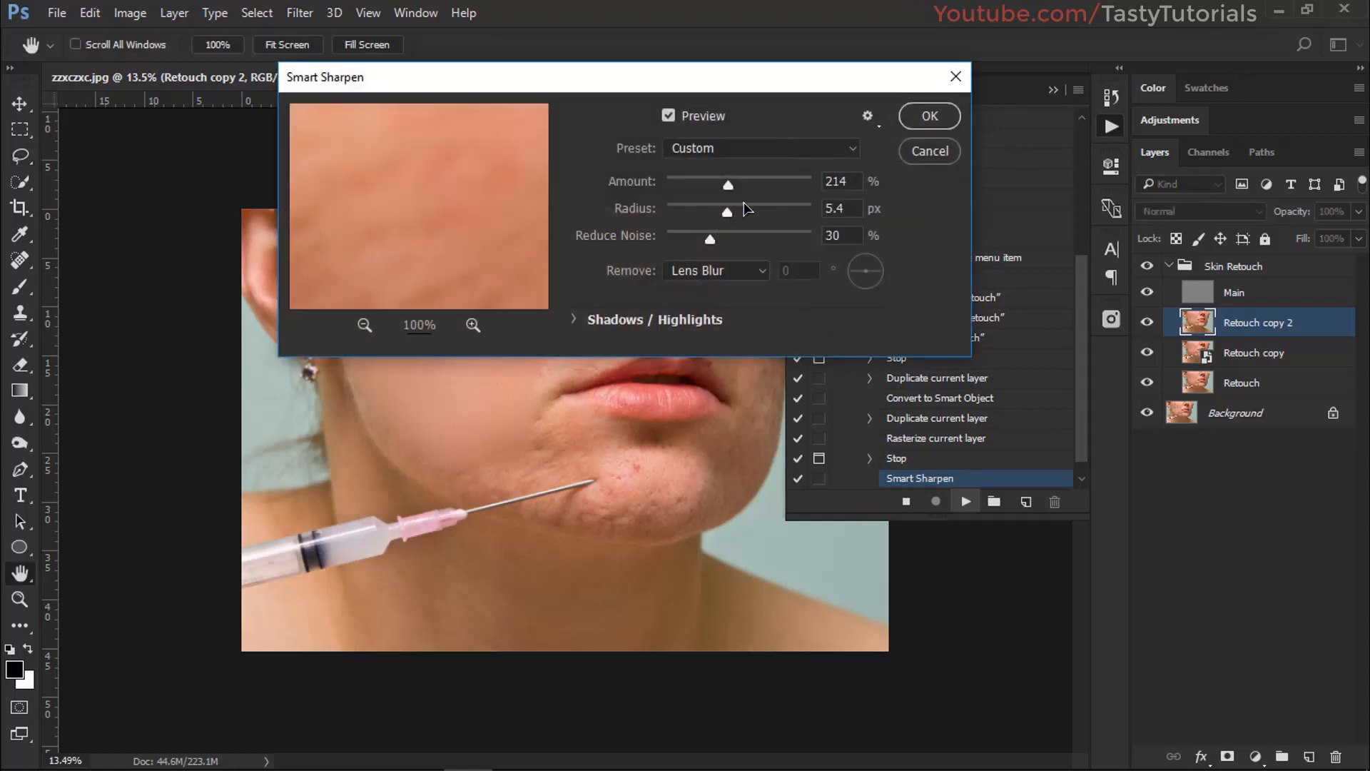
{"action": "left_click_drag", "start_coordinate": [726, 210], "coordinate": [742, 187]}
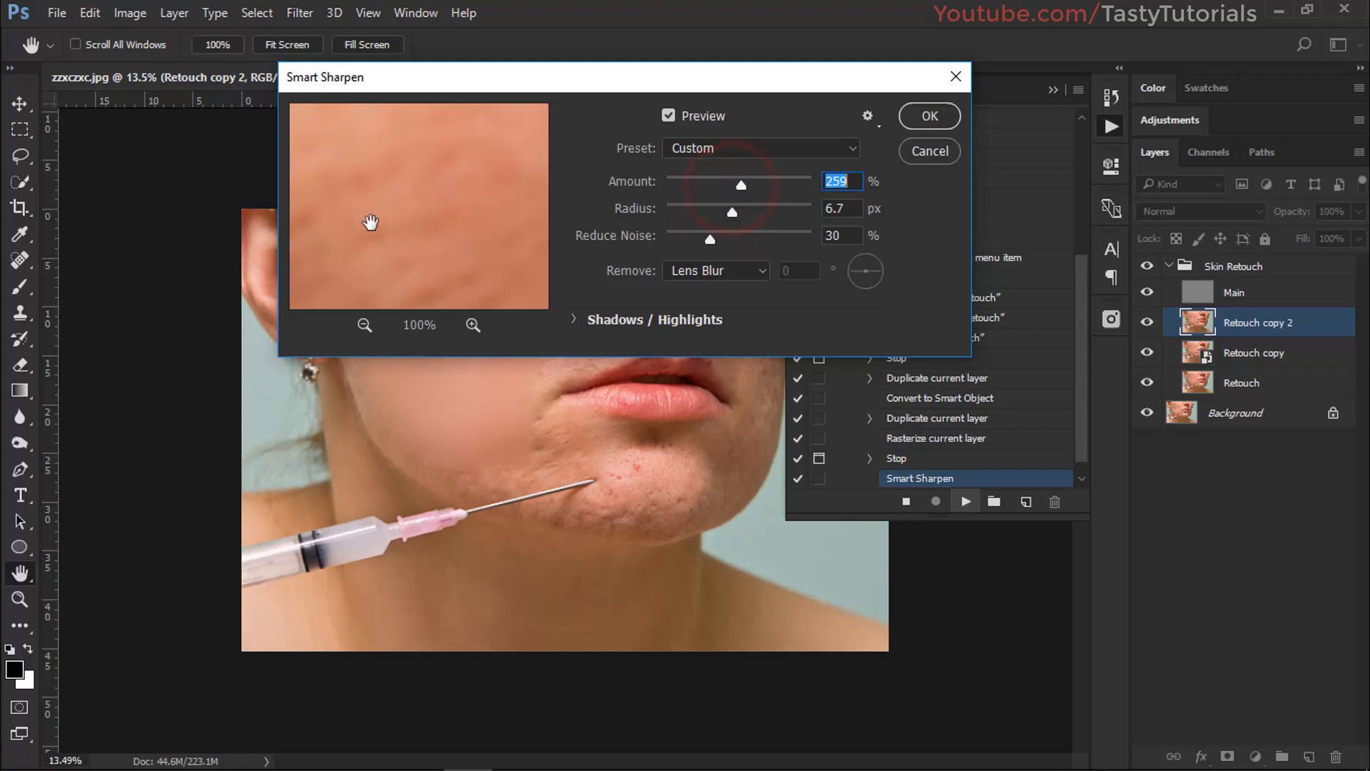
{"action": "left_click", "coordinate": [922, 121]}
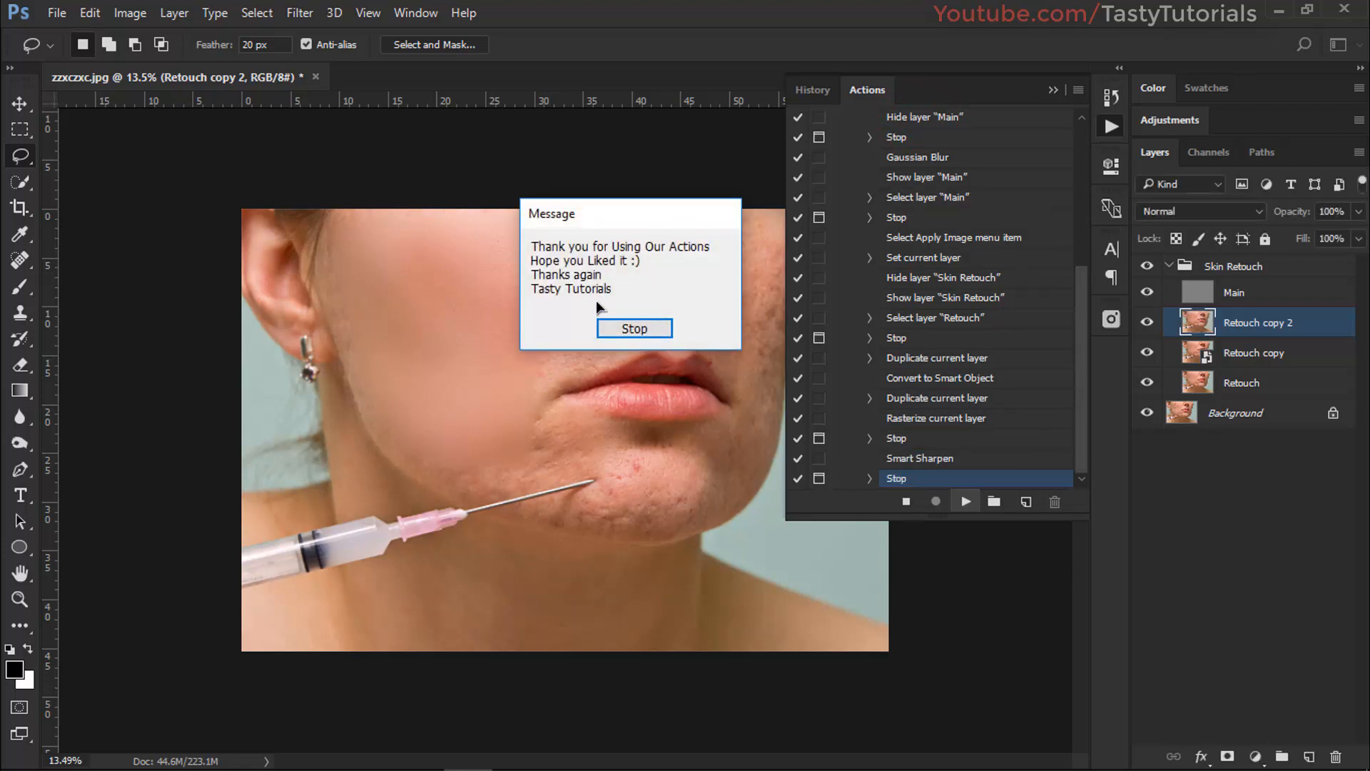
{"action": "left_click", "coordinate": [626, 329]}
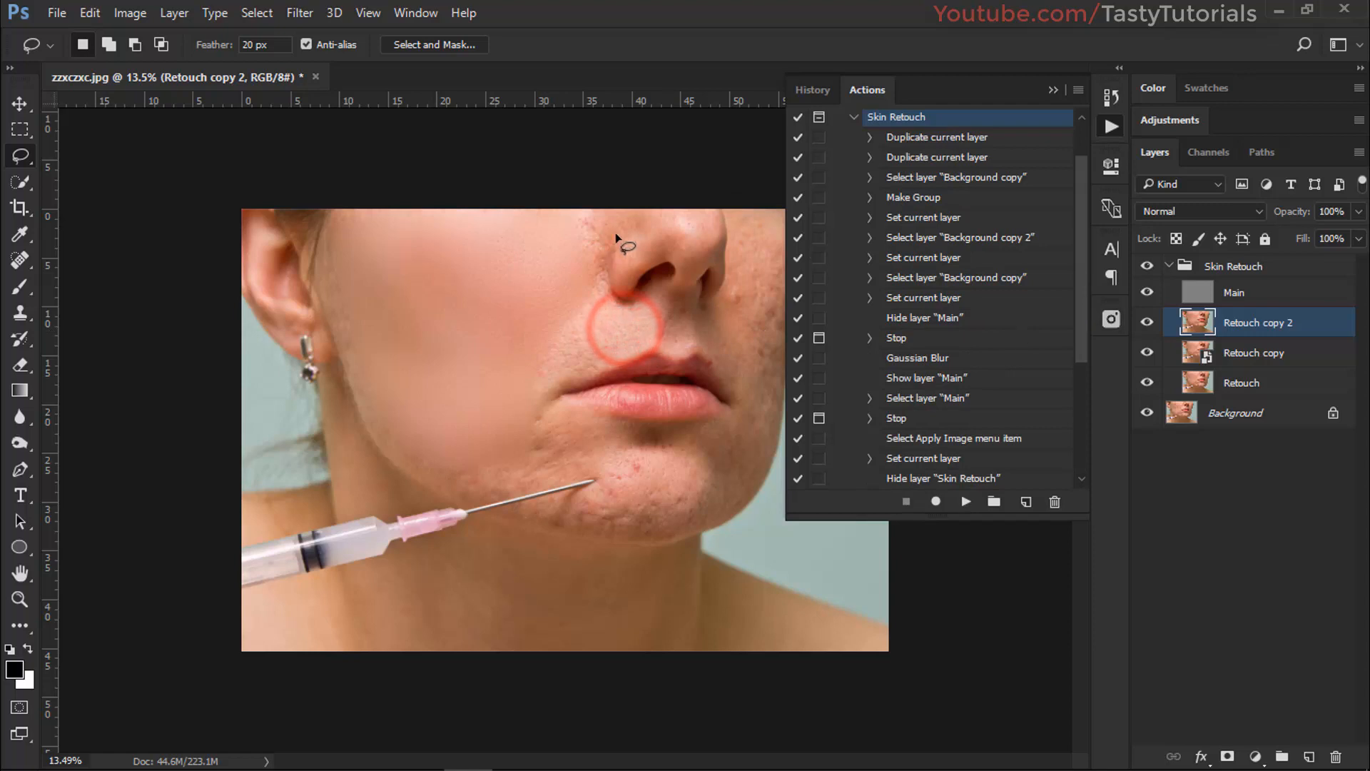
Step: Try to move the Retouch copy and Retouch copy 2 layers out of the Skin Retouch group to above it
{"action": "left_click", "coordinate": [1053, 91]}
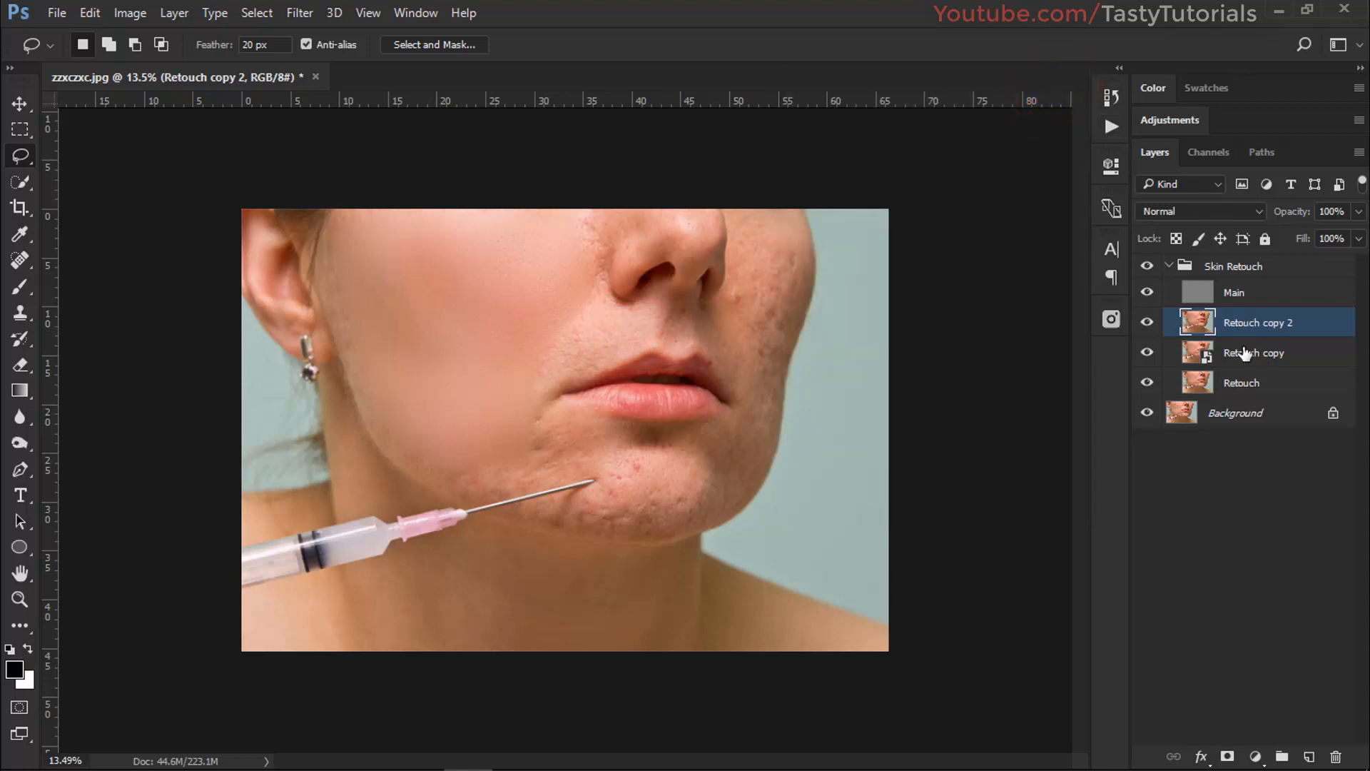
{"action": "left_click", "coordinate": [1248, 353], "text": "ctrl"}
{"action": "left_click_drag", "start_coordinate": [1232, 327], "coordinate": [1229, 267]}
{"action": "left_click_drag", "start_coordinate": [1229, 262], "coordinate": [1229, 255]}
{"action": "scroll", "coordinate": [453, 307], "scroll_direction": "up", "scroll_amount": 1}
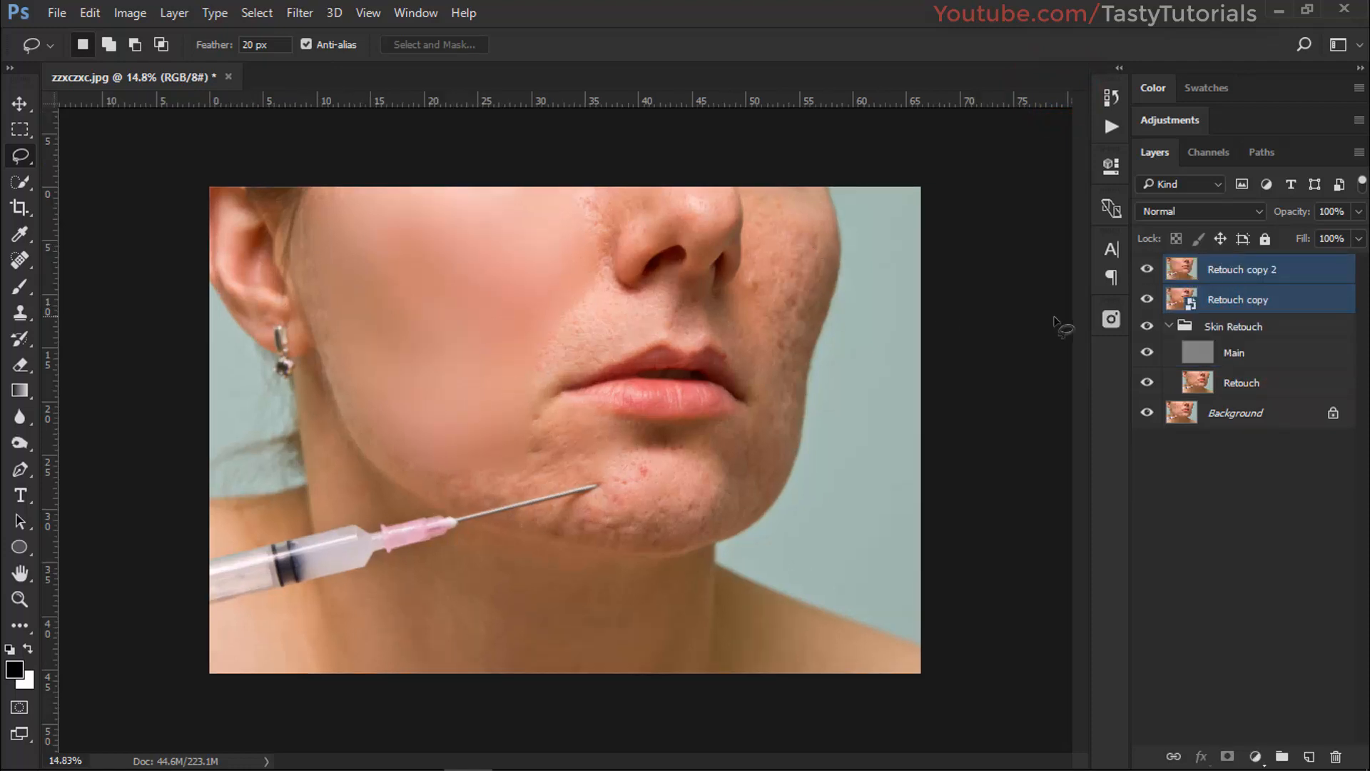
Step: Hide the Retouch copy layer and undo moving the two copies out of the Skin Retouch group
{"action": "left_click", "coordinate": [1181, 269]}
{"action": "left_click", "coordinate": [1145, 269]}
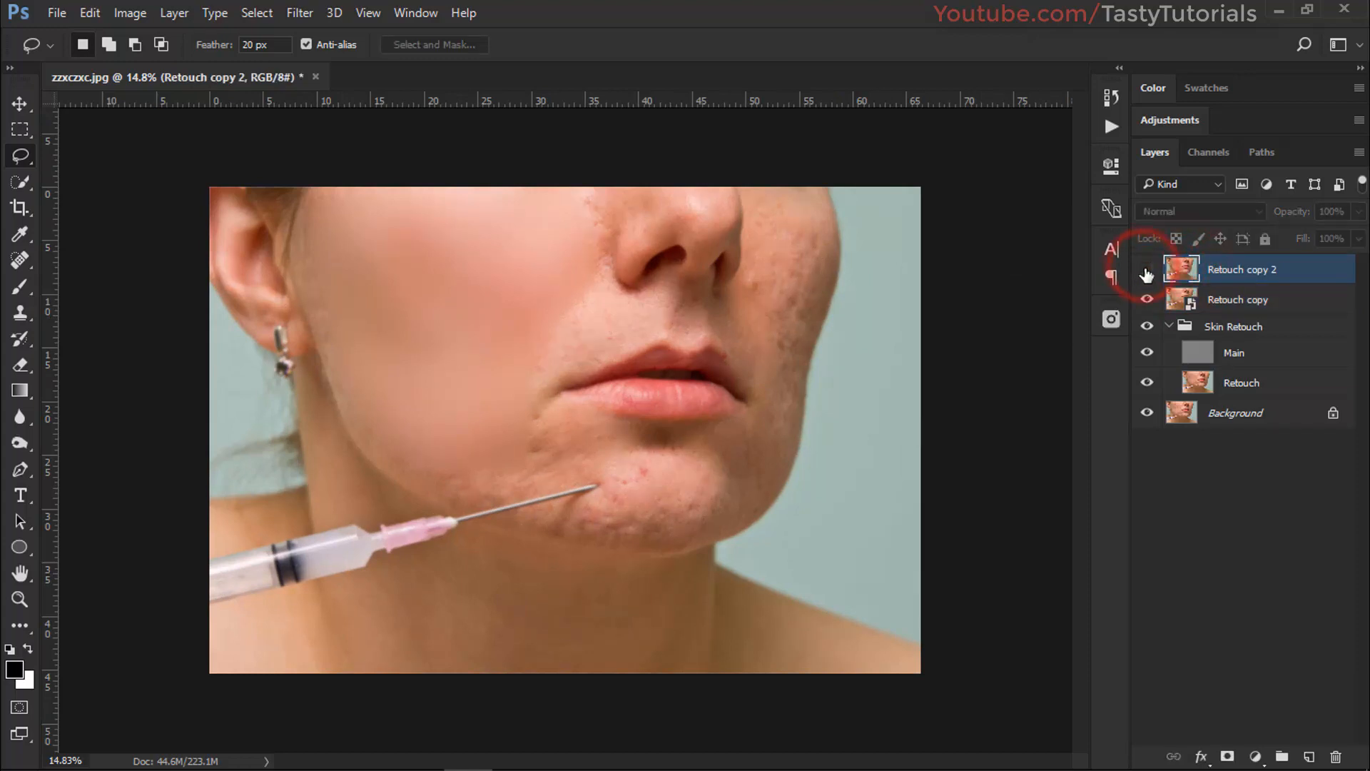
{"action": "left_click", "coordinate": [1145, 270]}
{"action": "left_click", "coordinate": [1146, 299]}
{"action": "key", "text": "ctrl+z"}
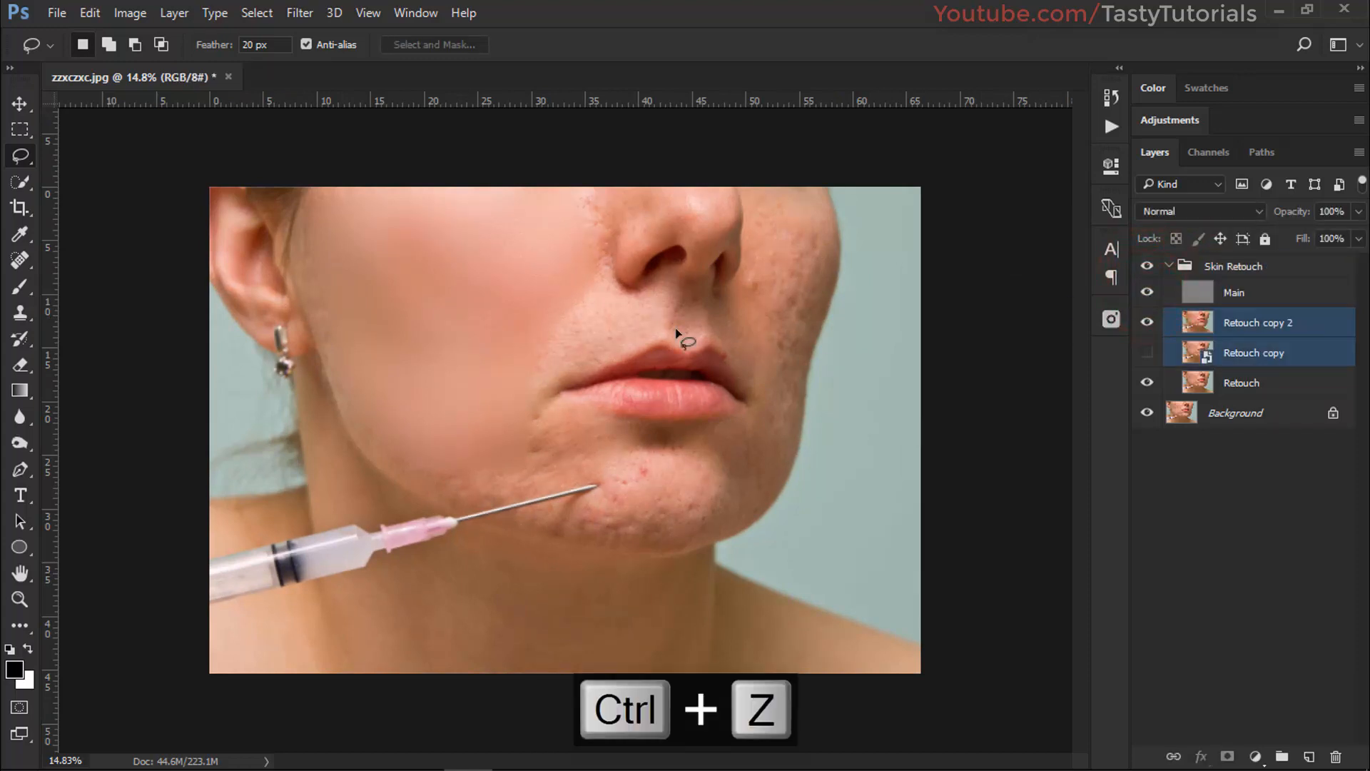
Step: Delete the Retouch copy and Retouch copy 2 layers from the Skin Retouch group and select the Retouch layer
{"action": "scroll", "coordinate": [485, 284], "scroll_direction": "up", "scroll_amount": 5}
{"action": "scroll", "coordinate": [485, 284], "scroll_direction": "down", "scroll_amount": 6}
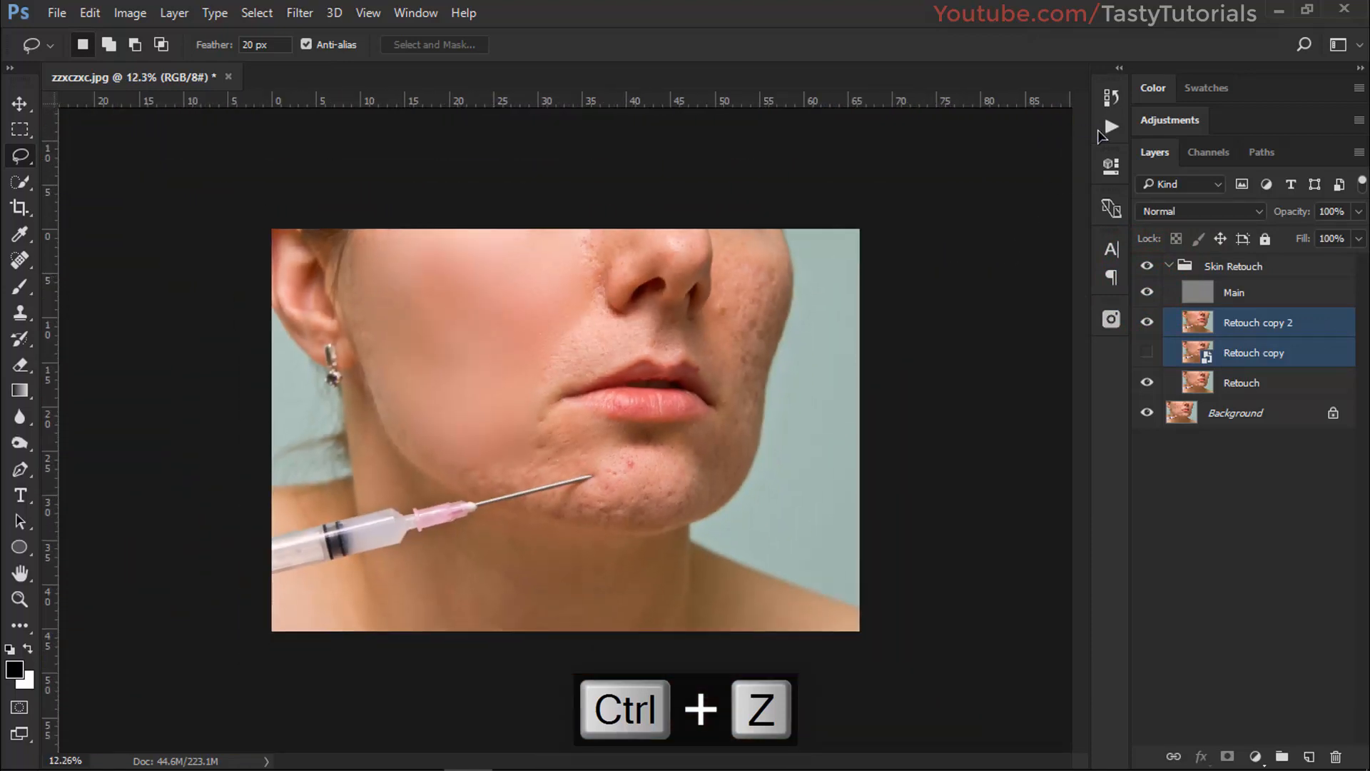
{"action": "left_click", "coordinate": [1111, 126]}
{"action": "scroll", "coordinate": [915, 321], "scroll_direction": "down", "scroll_amount": 3}
{"action": "scroll", "coordinate": [917, 343], "scroll_direction": "down", "scroll_amount": 1}
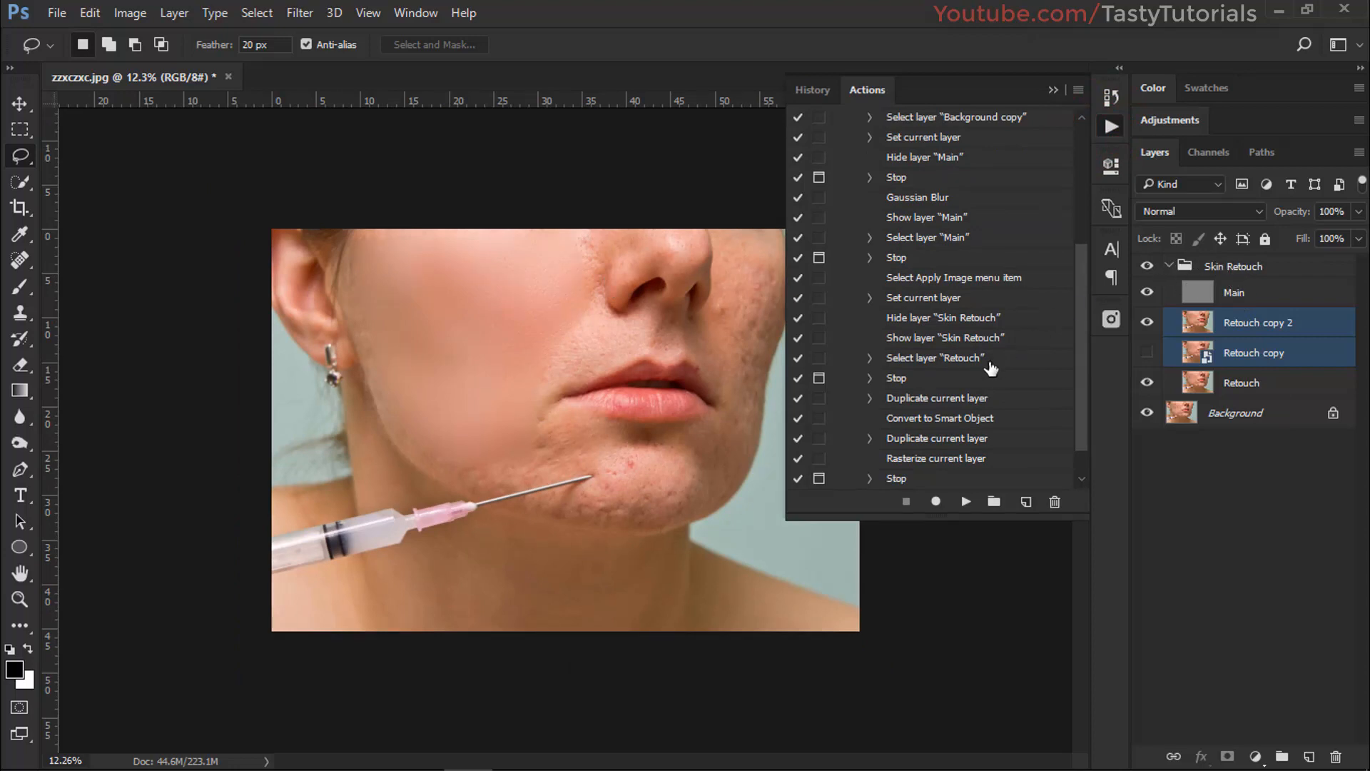
{"action": "scroll", "coordinate": [990, 367], "scroll_direction": "down", "scroll_amount": 2}
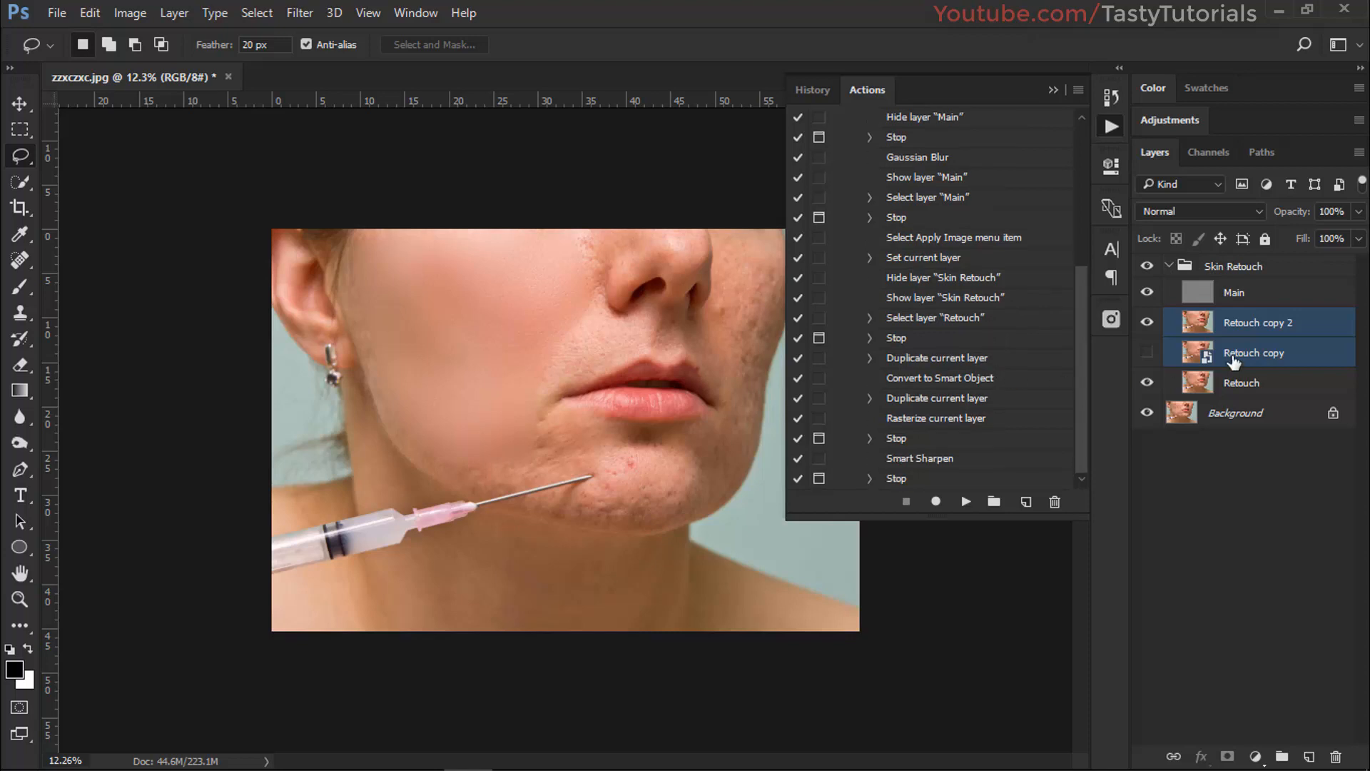
{"action": "key", "text": "Delete"}
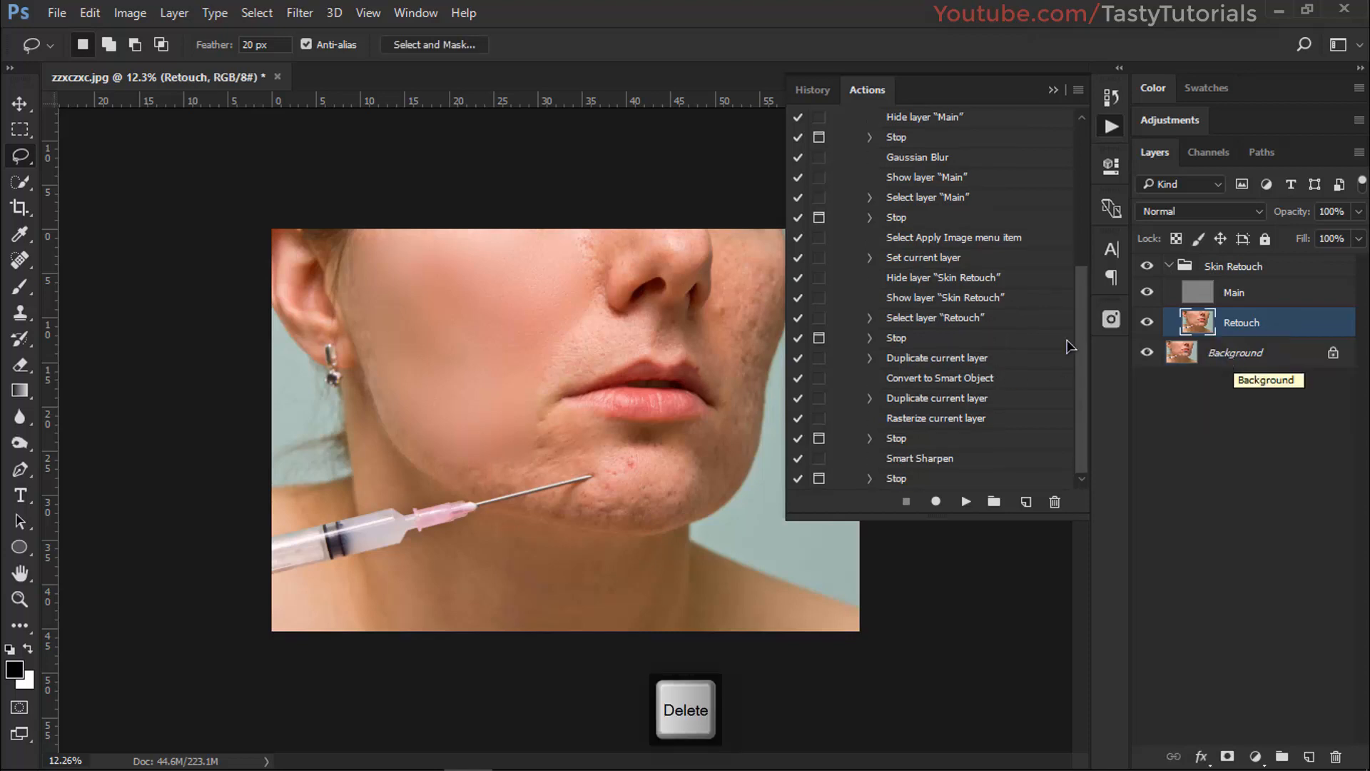
{"action": "left_click", "coordinate": [1213, 291]}
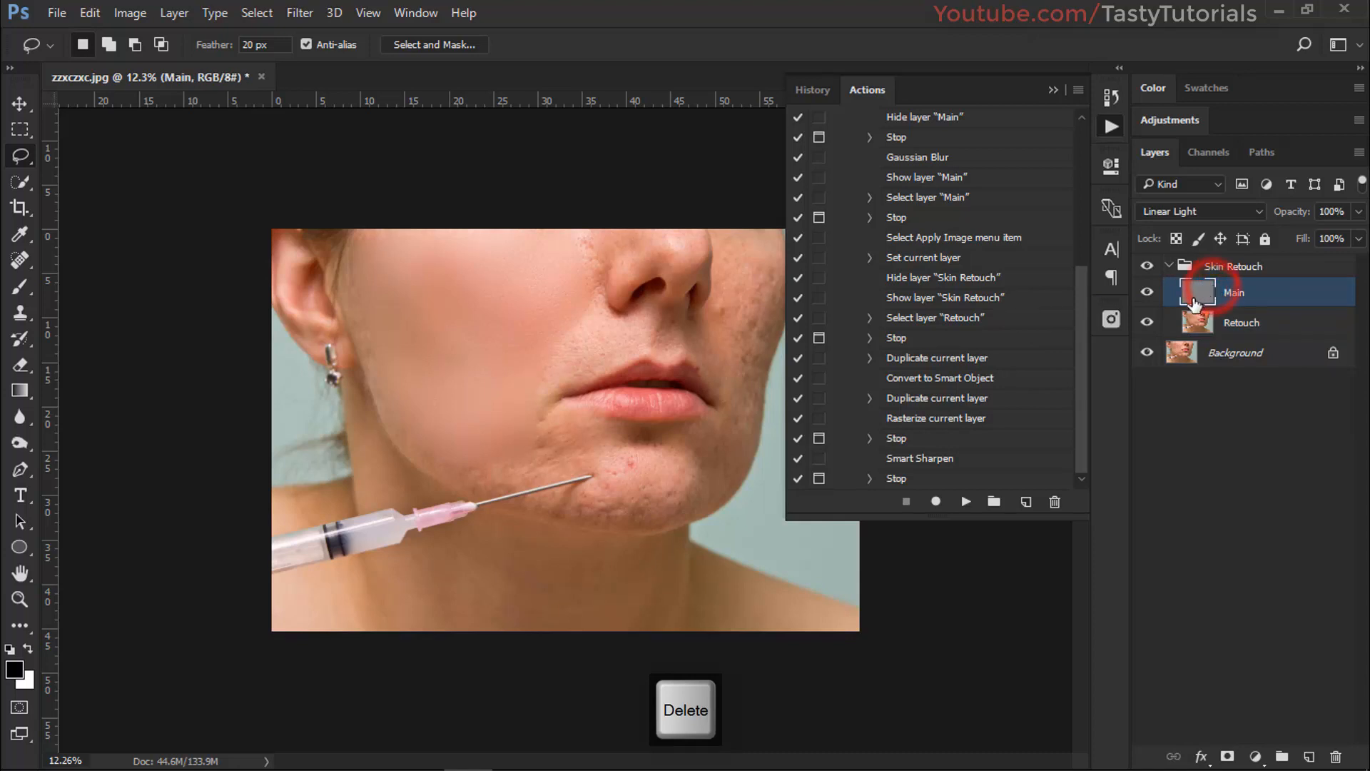
{"action": "left_click", "coordinate": [1245, 322]}
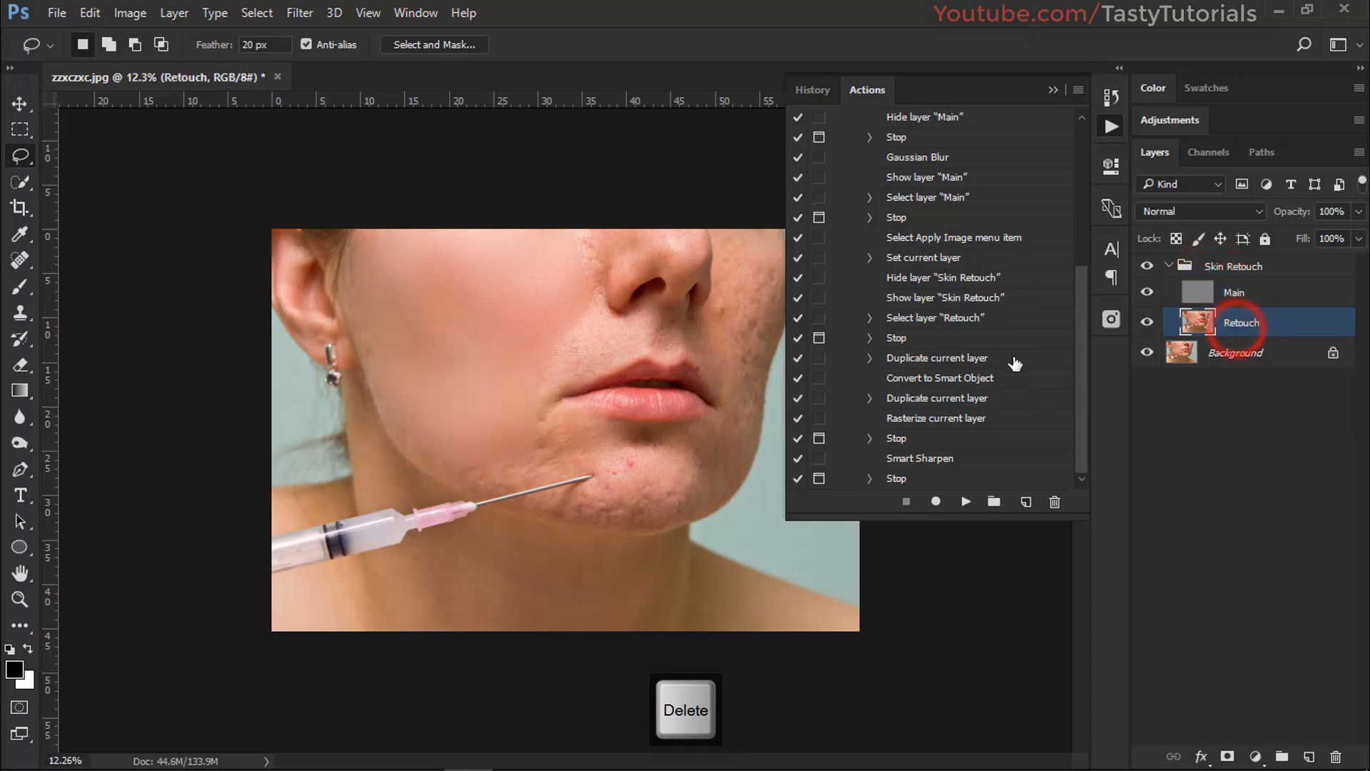
Step: Delete the recorded commands from the first Duplicate current layer after the "Retouch" selection through the final Stop in the Skin Retouch action
{"action": "left_click", "coordinate": [938, 341]}
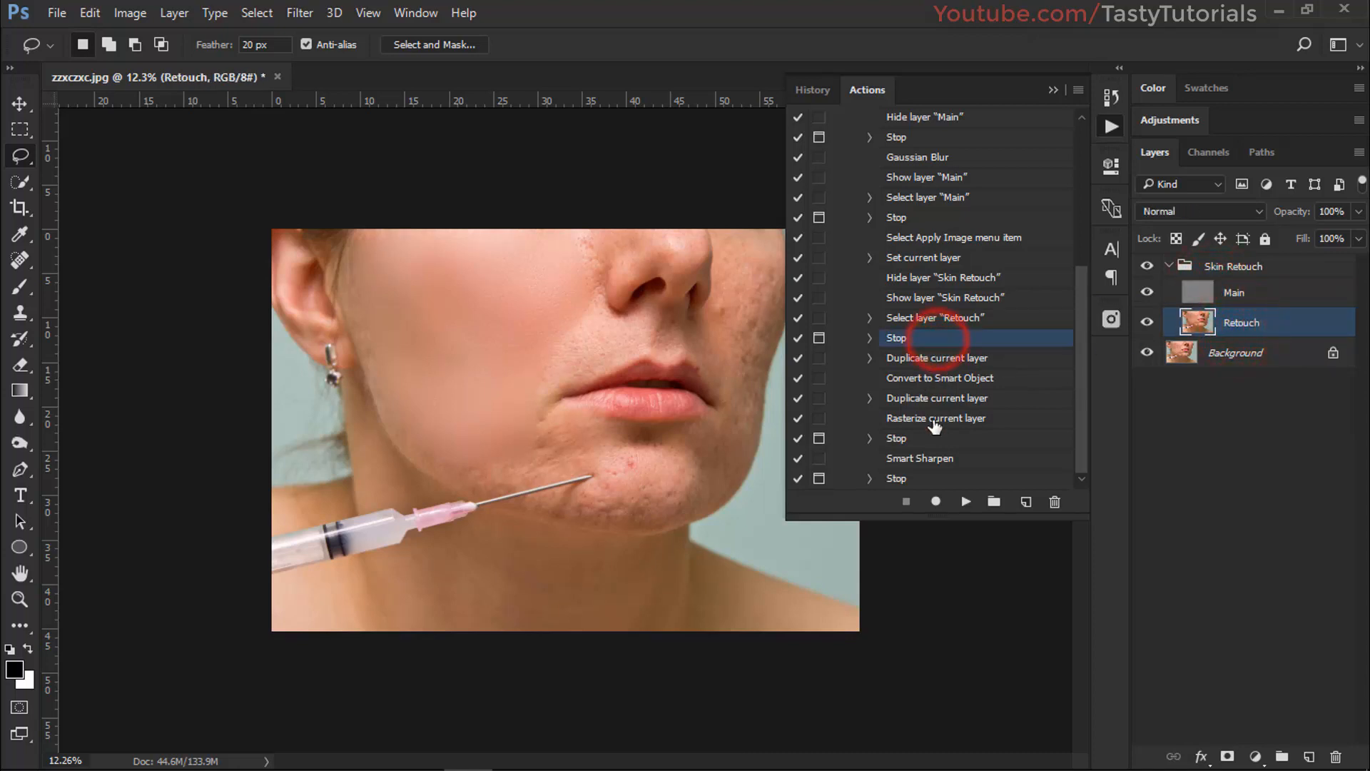
{"action": "left_click", "coordinate": [943, 359]}
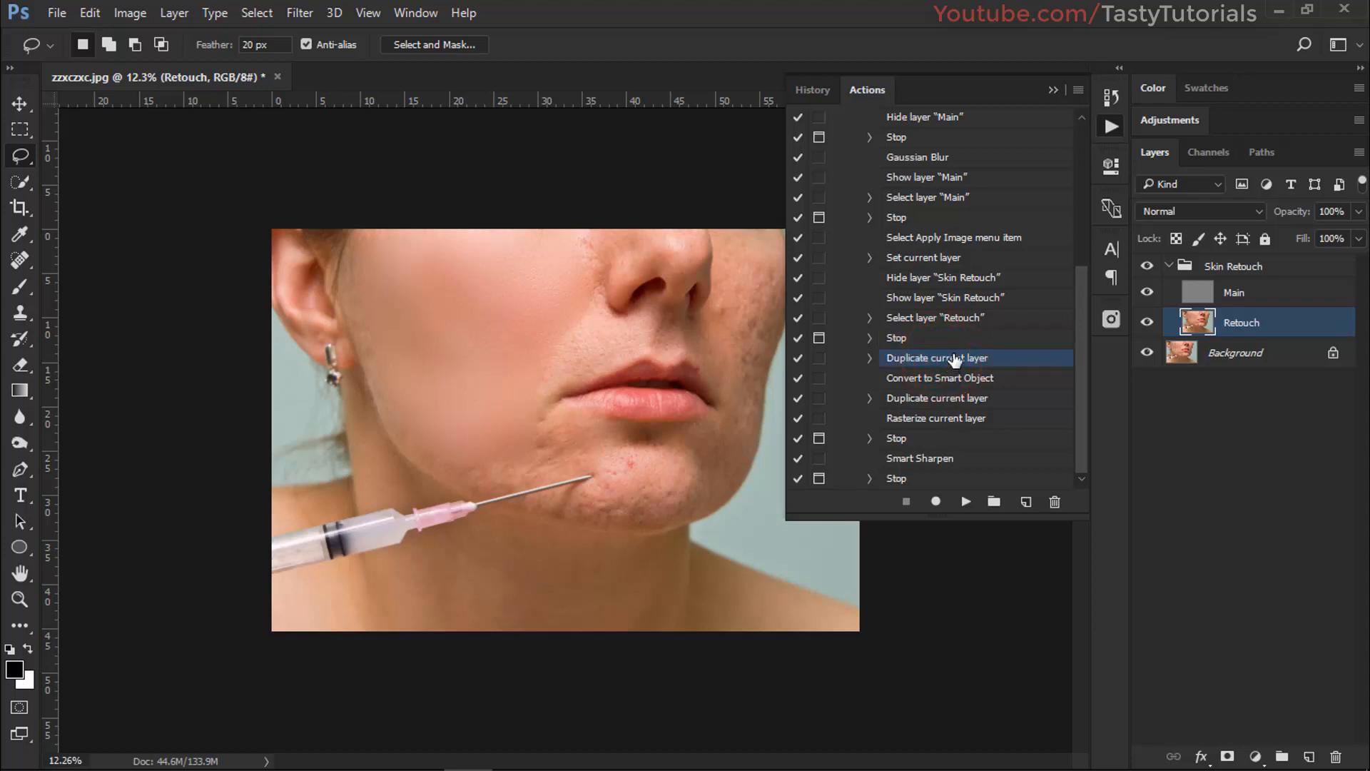
{"action": "left_click", "coordinate": [935, 478], "text": "shift"}
{"action": "left_click_drag", "start_coordinate": [940, 357], "coordinate": [1055, 503]}
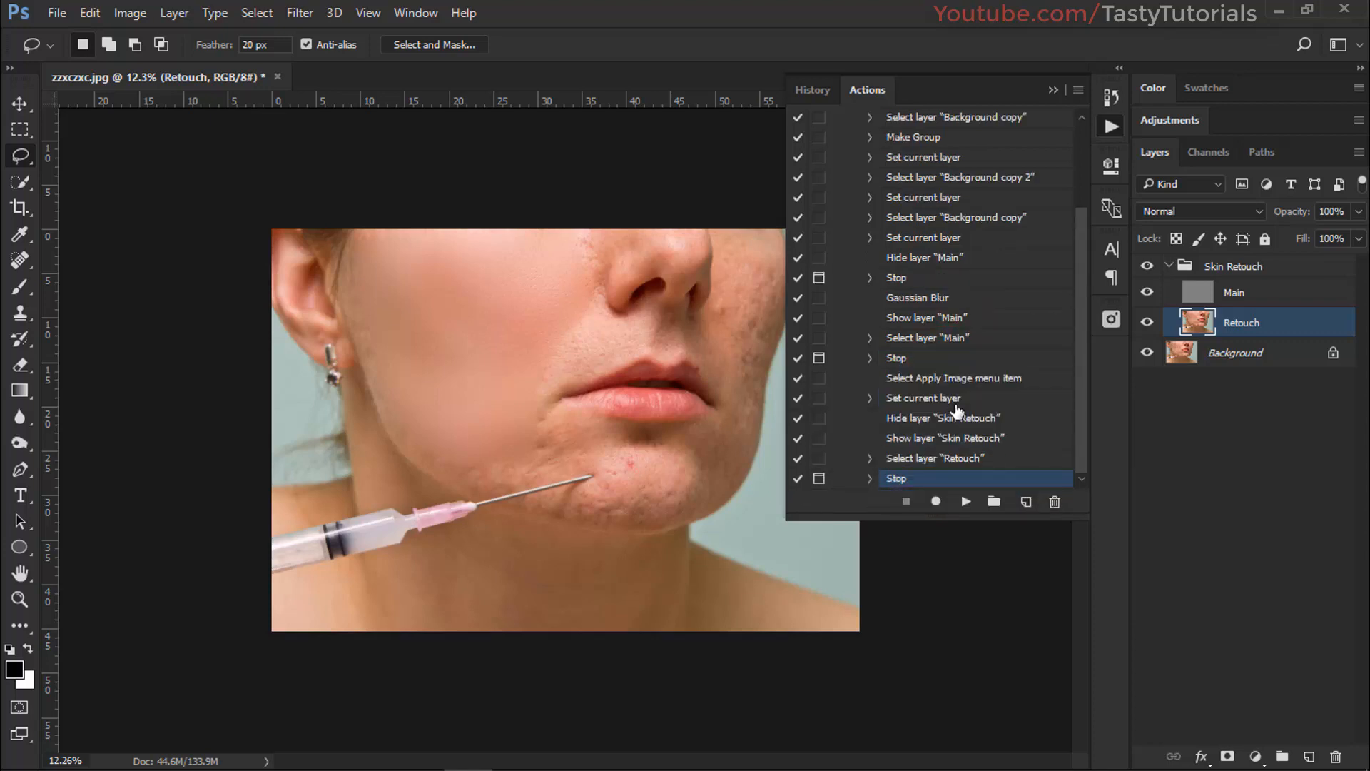
Step: Play the action's last Stop command to read its message, dismiss it, and reselect that Stop in the action
{"action": "left_click", "coordinate": [903, 464]}
{"action": "left_click", "coordinate": [965, 502]}
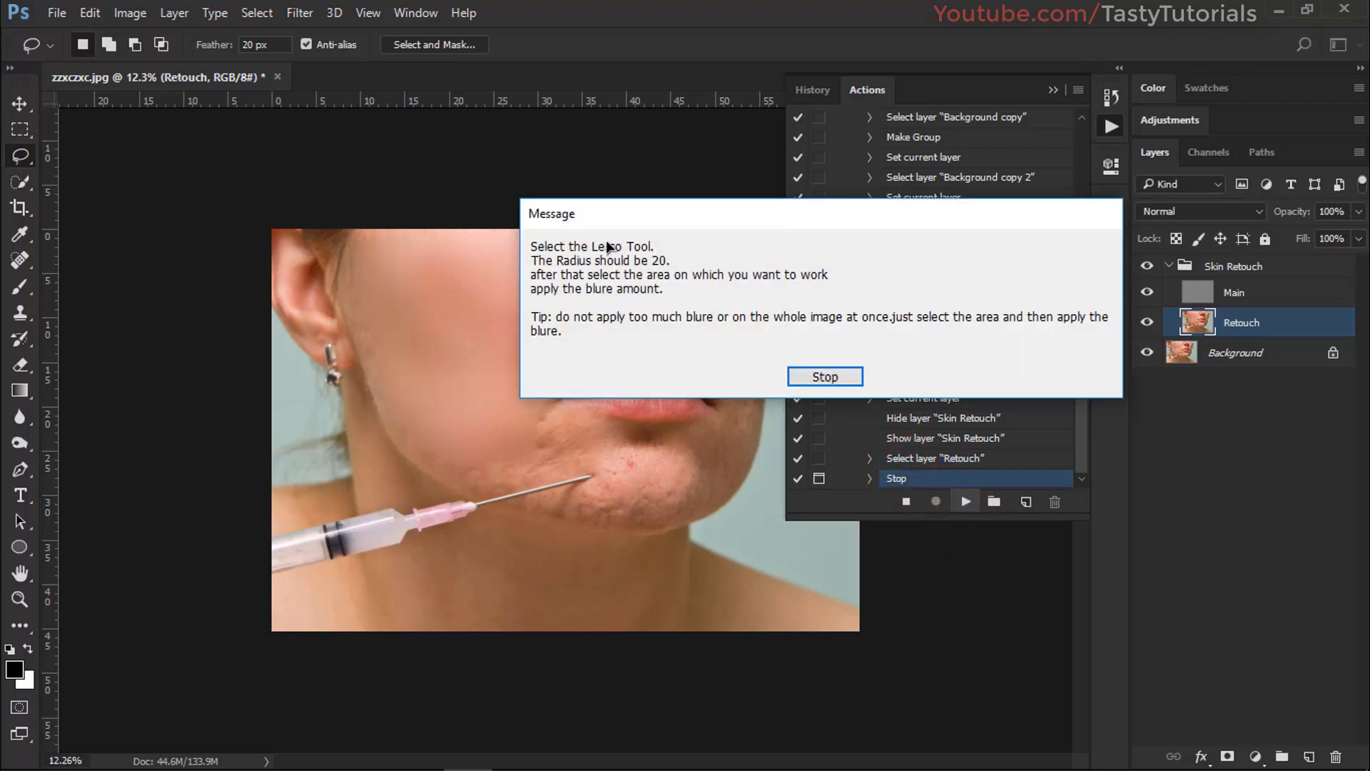
{"action": "left_click", "coordinate": [825, 376]}
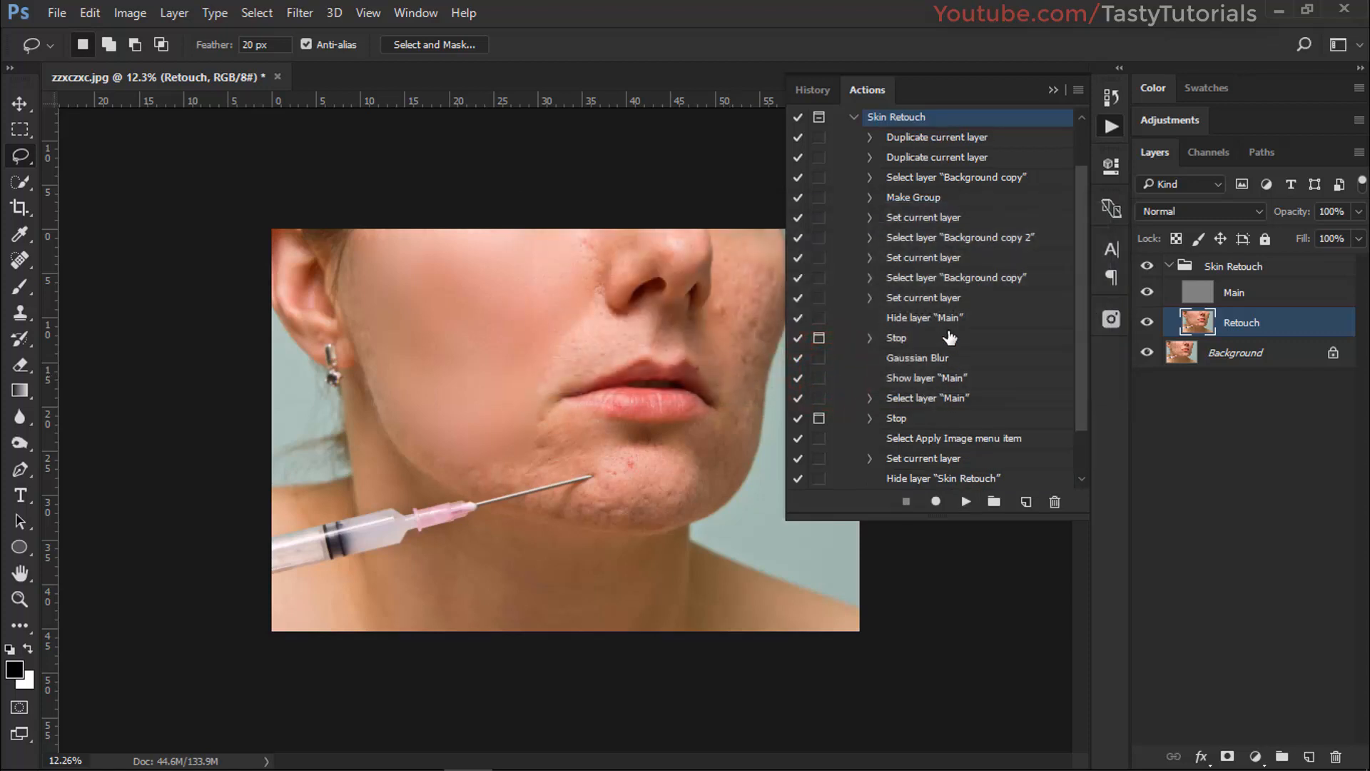
{"action": "scroll", "coordinate": [949, 338], "scroll_direction": "down", "scroll_amount": 1}
{"action": "left_click", "coordinate": [926, 477]}
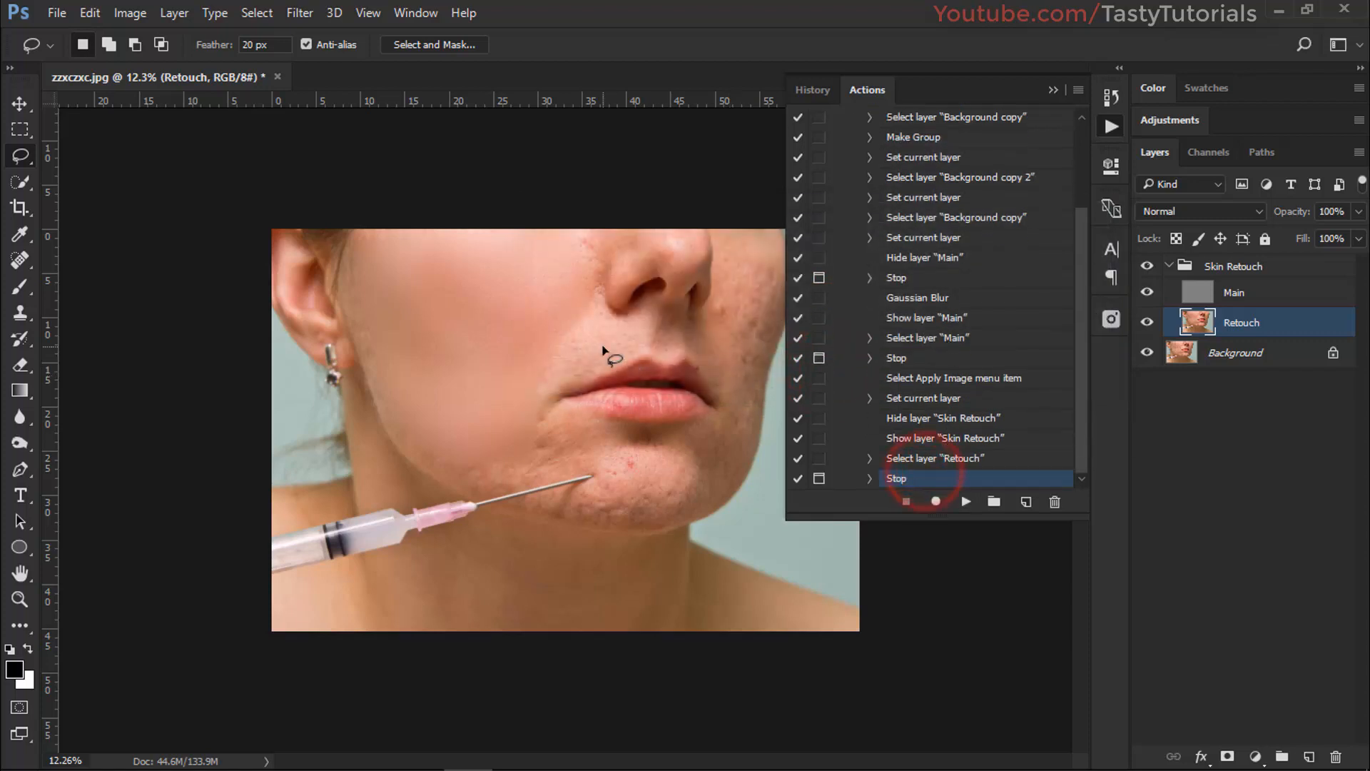
Step: Try stamping the visible layers onto a new layer with no layer selected and with the Skin Retouch group collapsed, removing each result
{"action": "left_click", "coordinate": [1213, 418]}
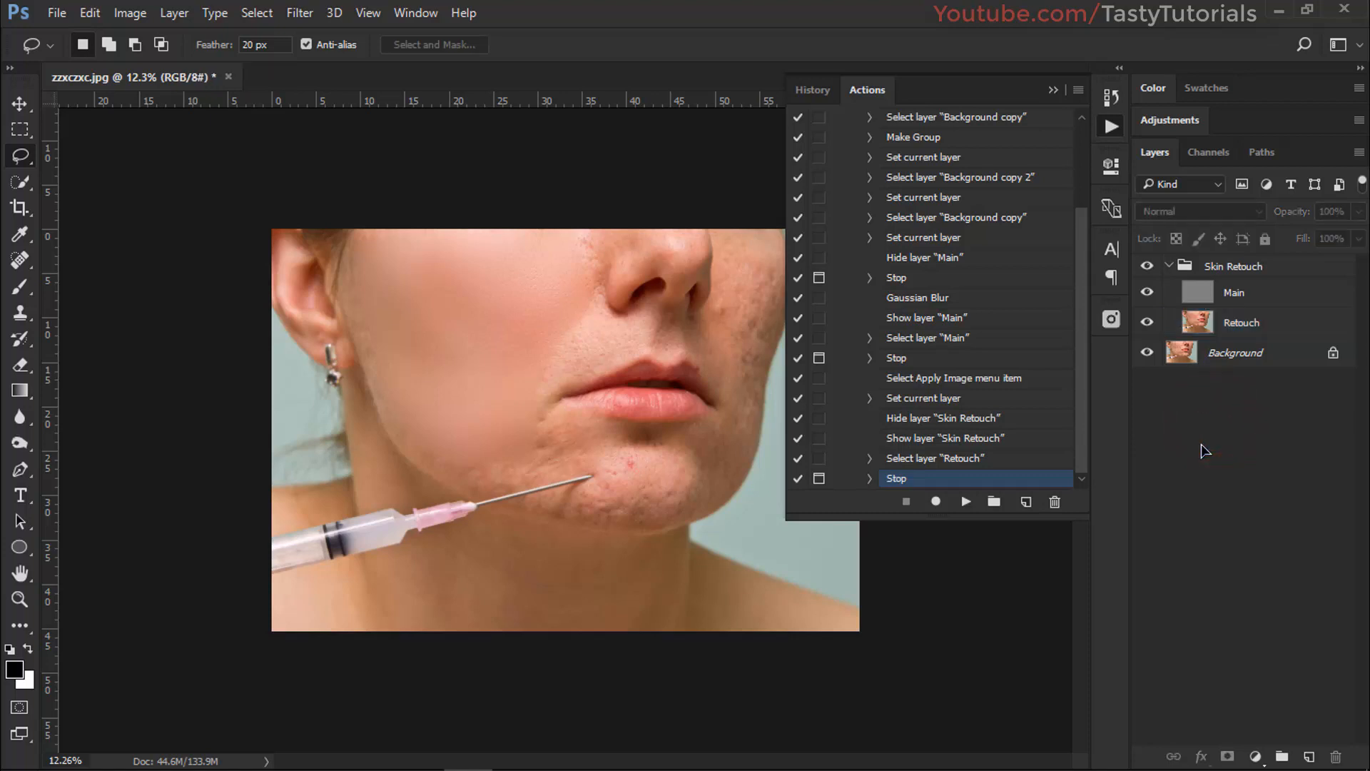
{"action": "key", "text": "ctrl+shift+alt+e"}
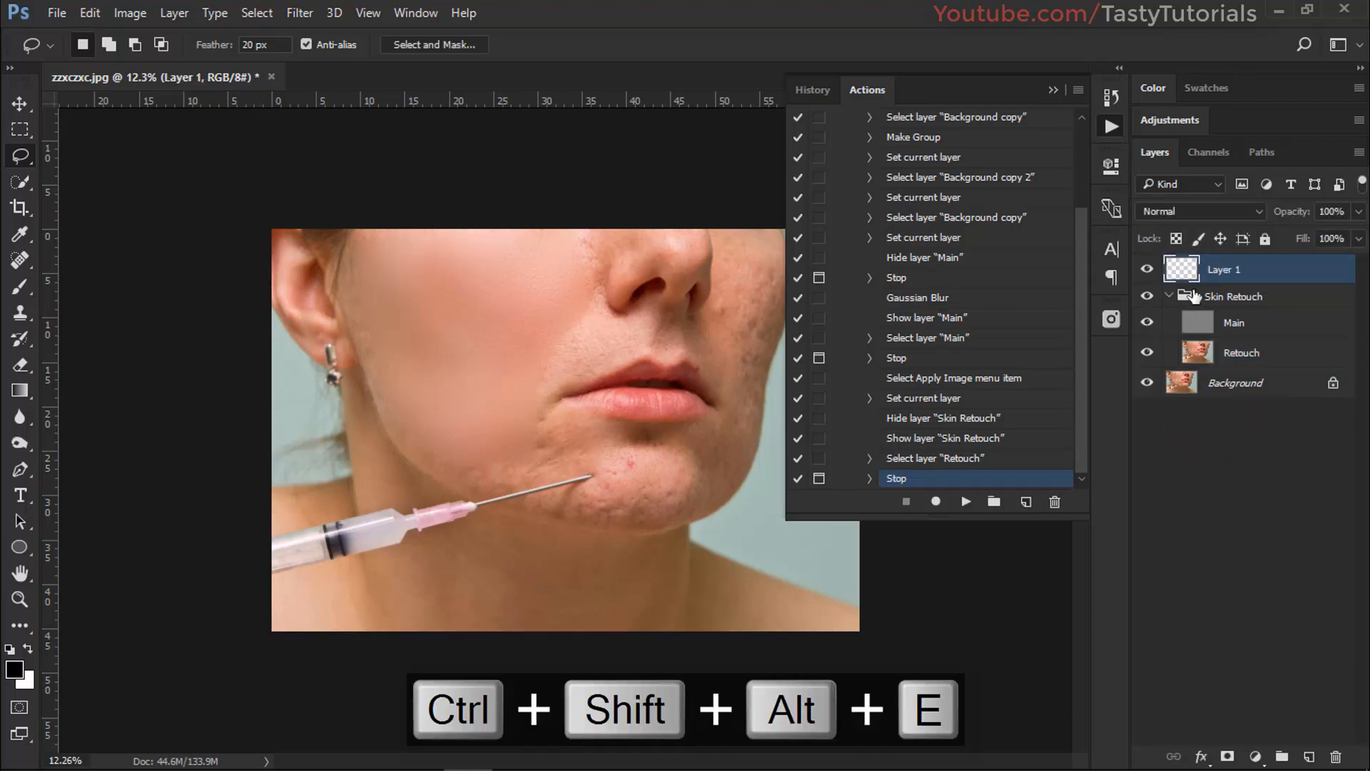
{"action": "key", "text": "Delete"}
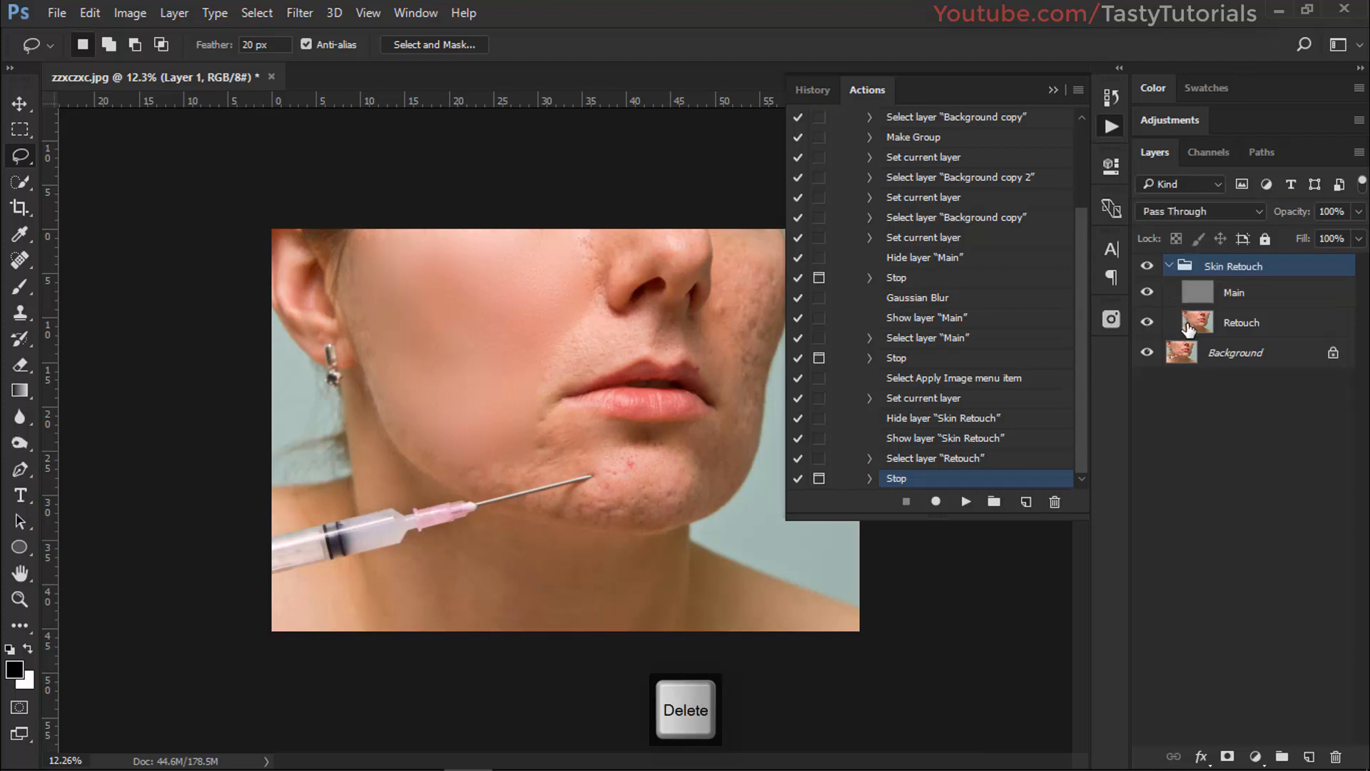
{"action": "left_click", "coordinate": [1169, 266]}
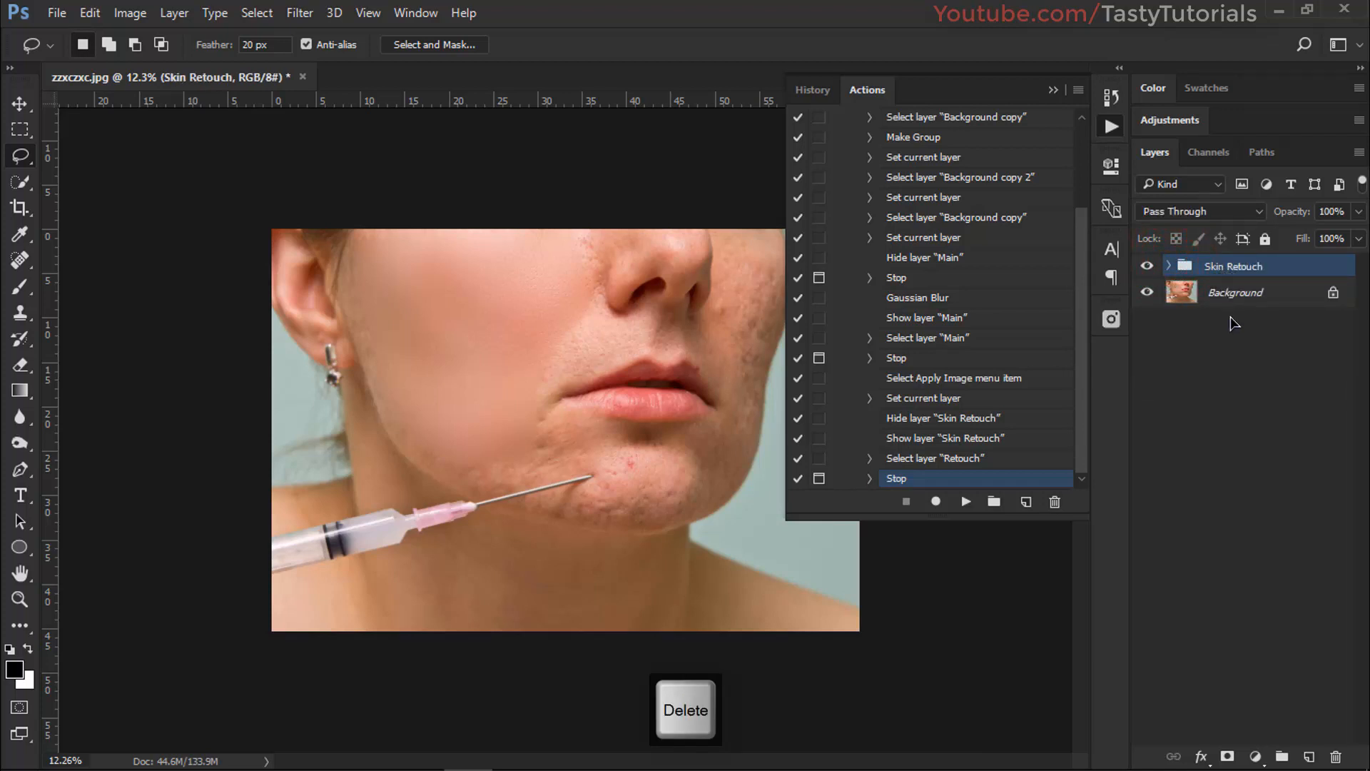
{"action": "key", "text": "ctrl+shift+alt+e"}
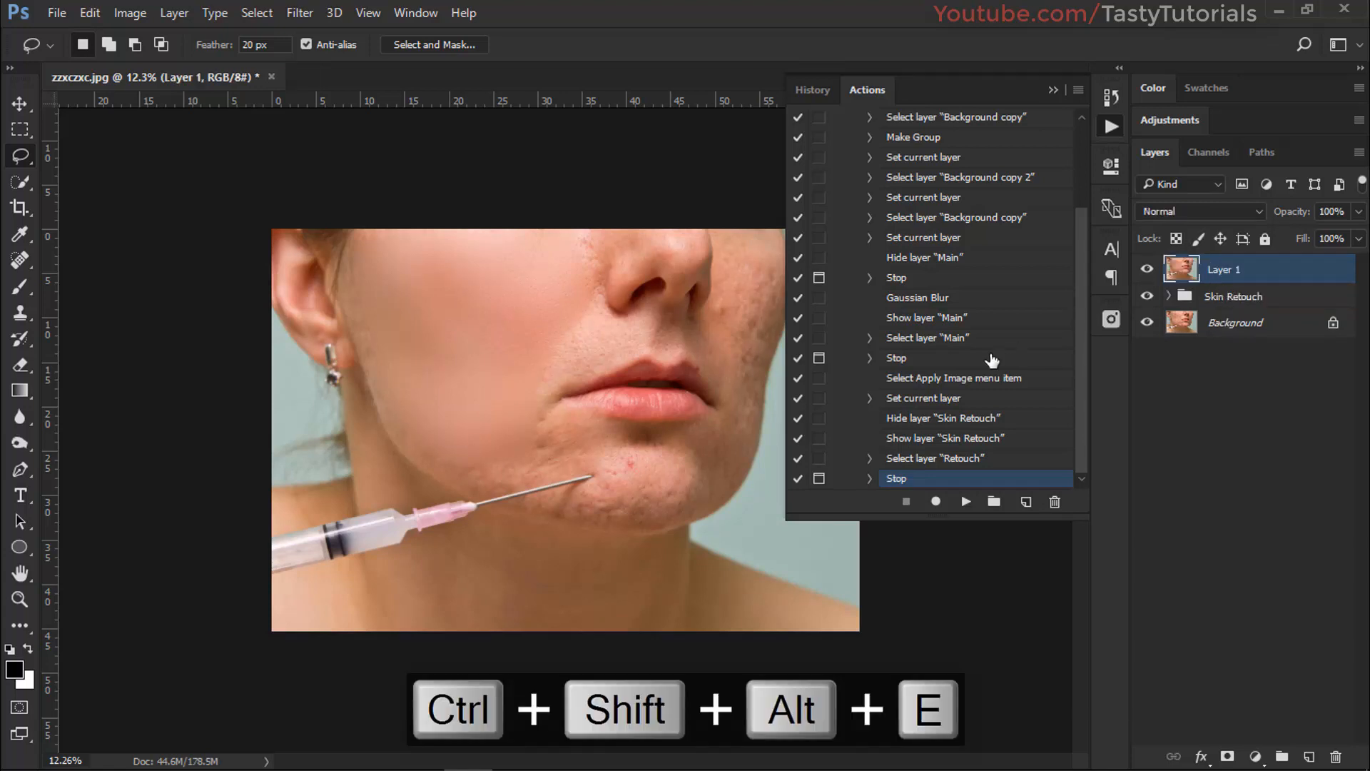
{"action": "key", "text": "ctrl+z"}
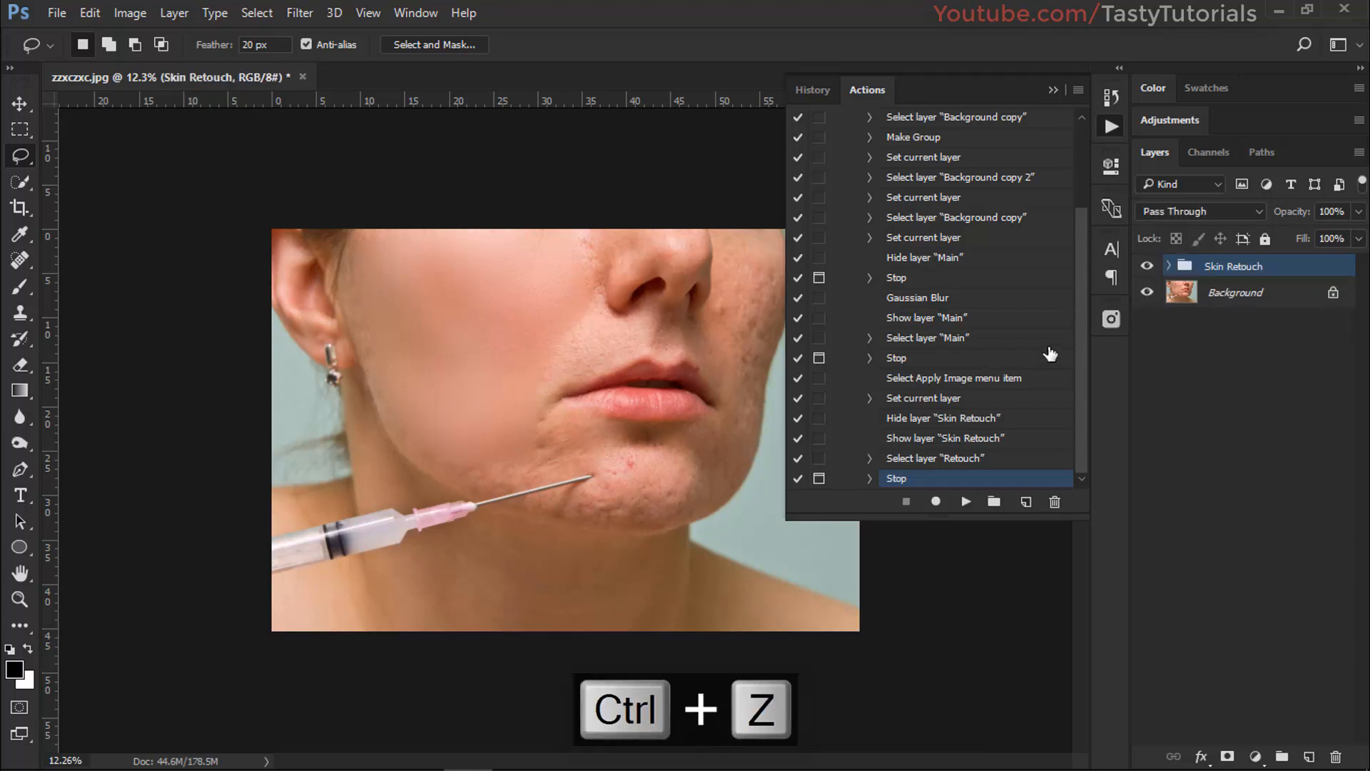
{"action": "left_click", "coordinate": [1168, 266]}
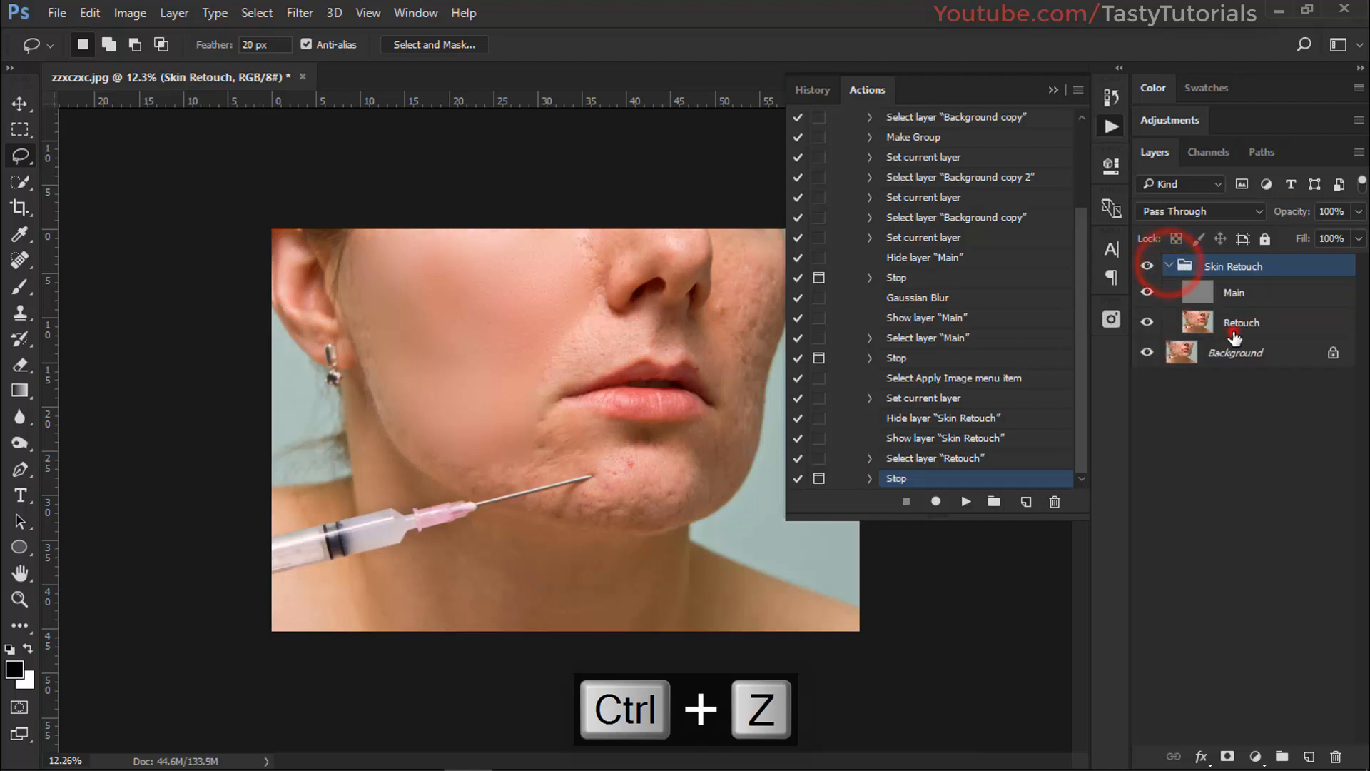
{"action": "left_click", "coordinate": [1232, 329]}
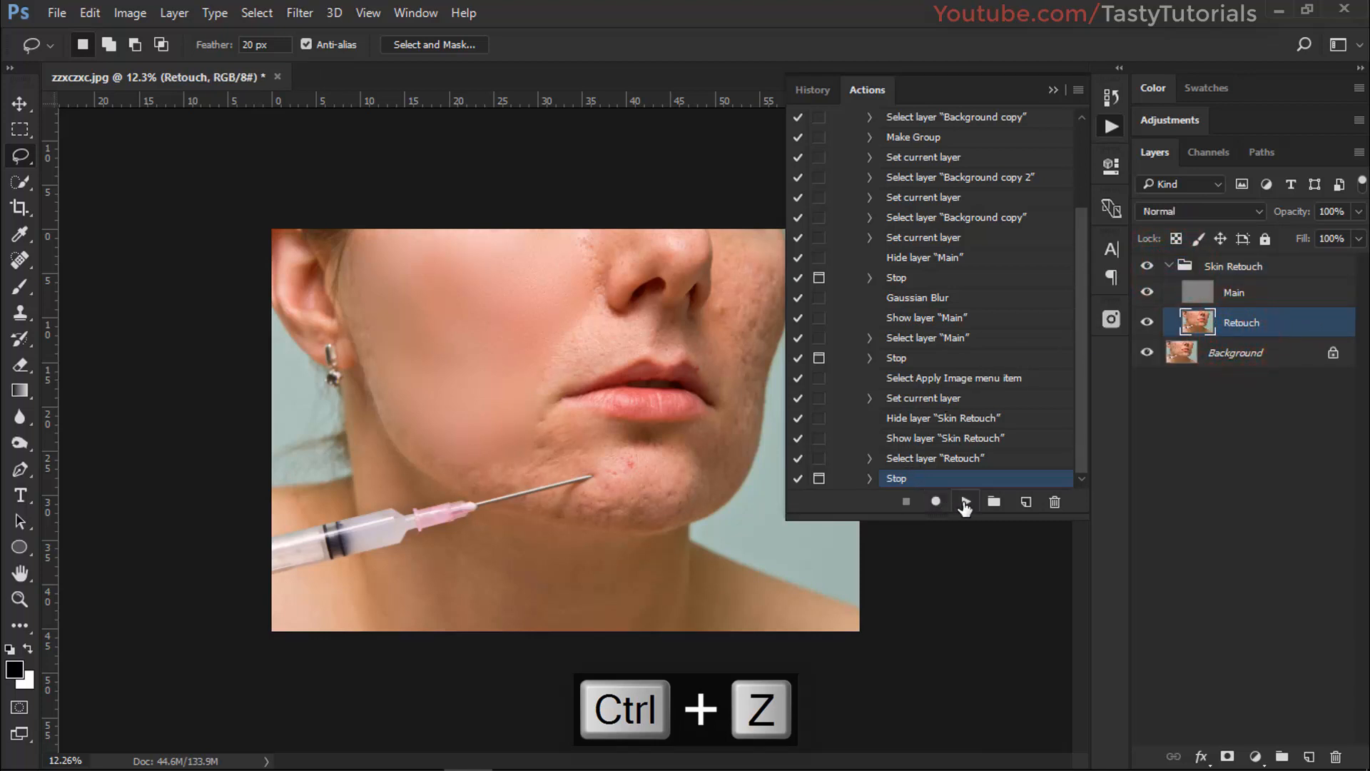
Step: Resume recording after the last Stop, select the Skin Retouch group, and stamp all visible layers onto a new layer above it
{"action": "left_click", "coordinate": [937, 501]}
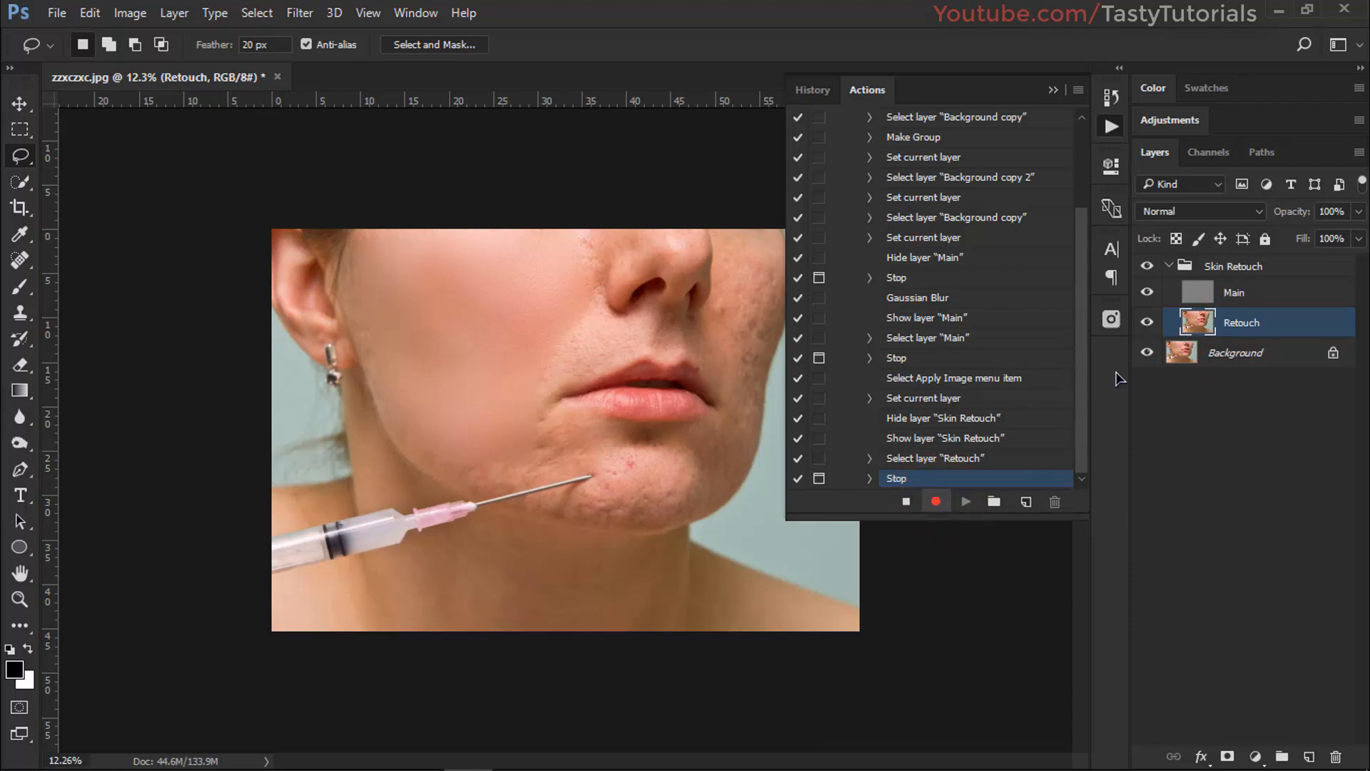
{"action": "left_click", "coordinate": [1254, 268]}
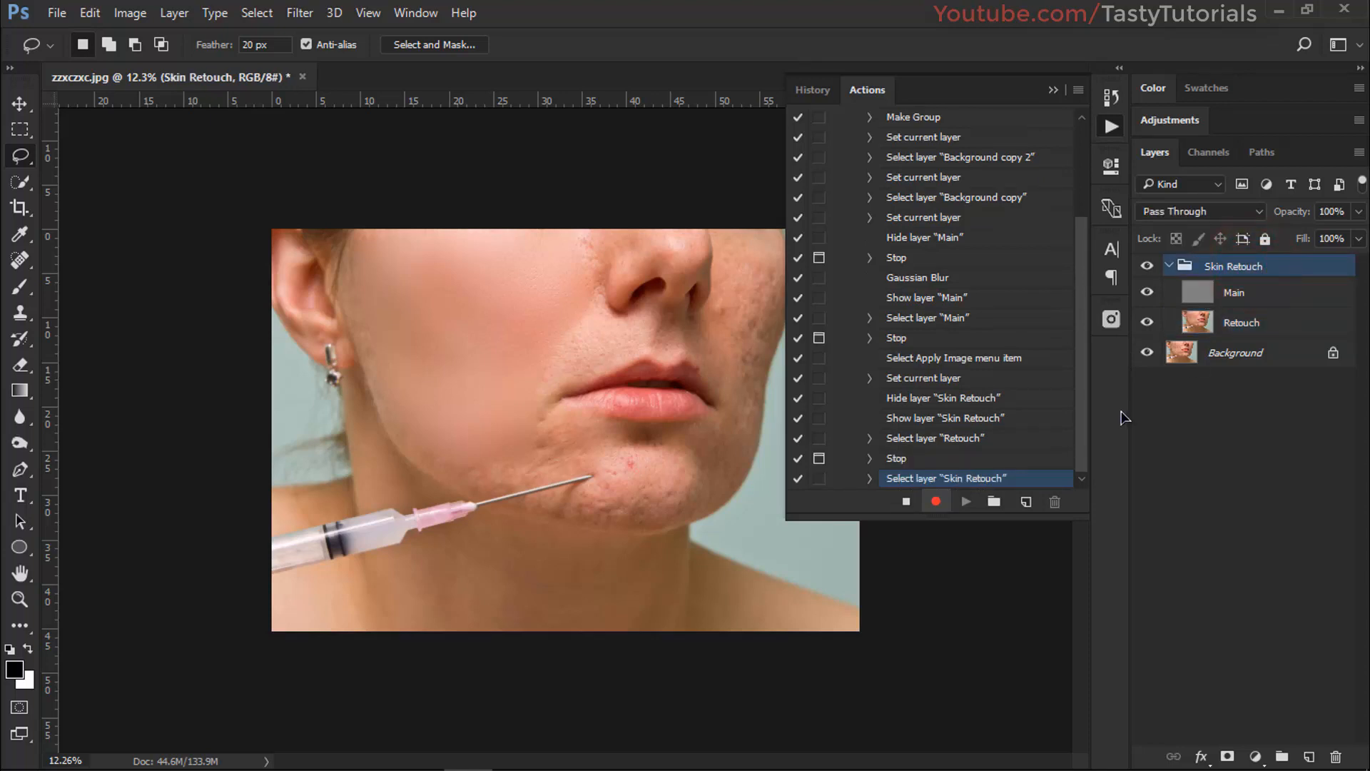
{"action": "key", "text": "ctrl+shift+alt+e"}
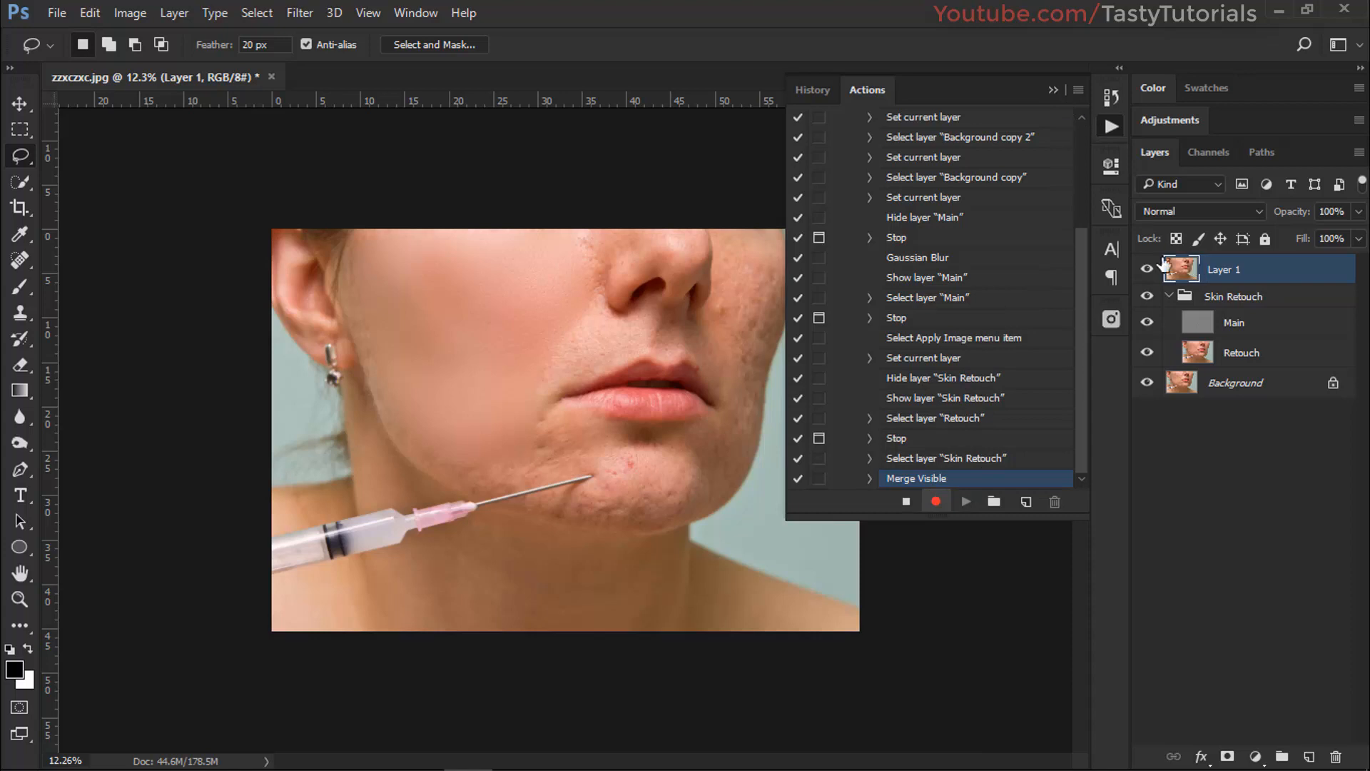
Step: Insert a stop that allows continuing, with the message "Select the Amount of Sharpness" and "Note: Do not Too much sharp you image"
{"action": "scroll", "coordinate": [421, 330], "scroll_direction": "up", "scroll_amount": 3}
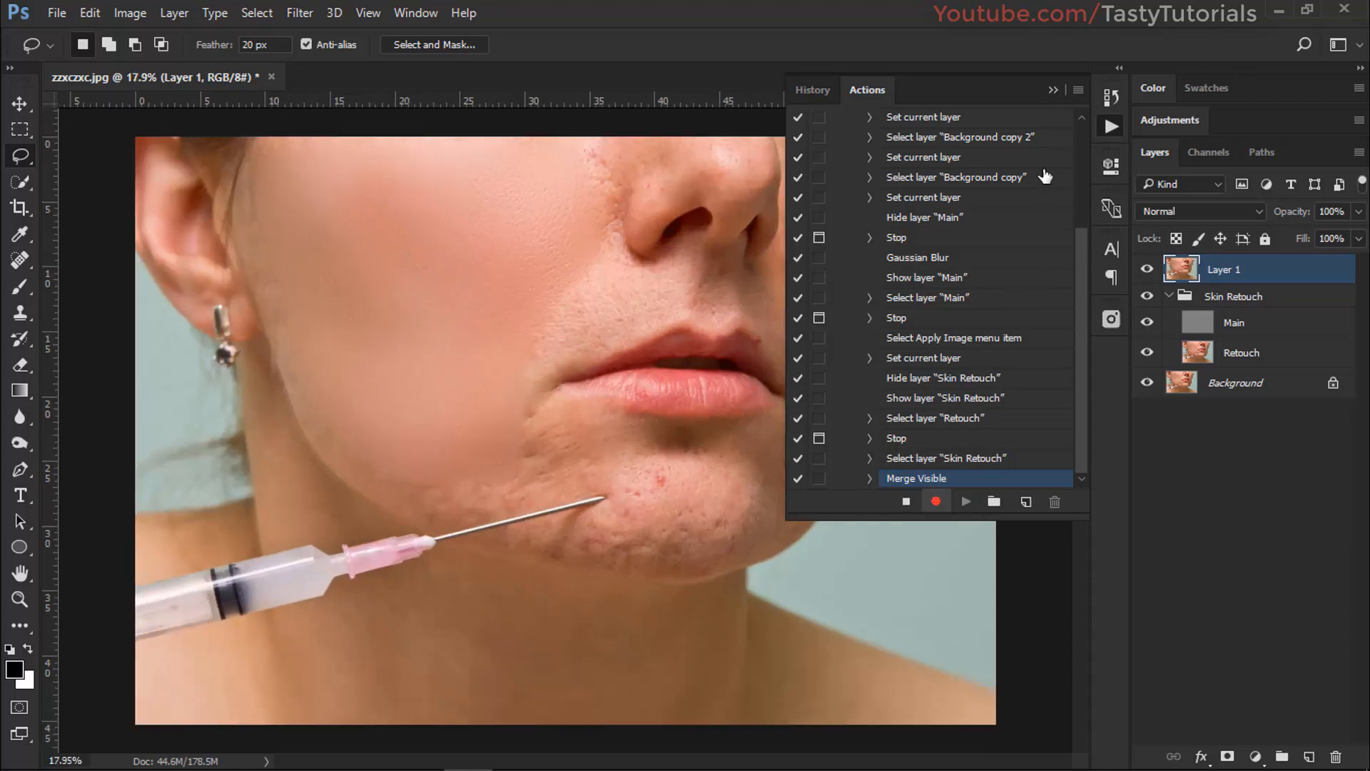
{"action": "left_click", "coordinate": [1078, 91]}
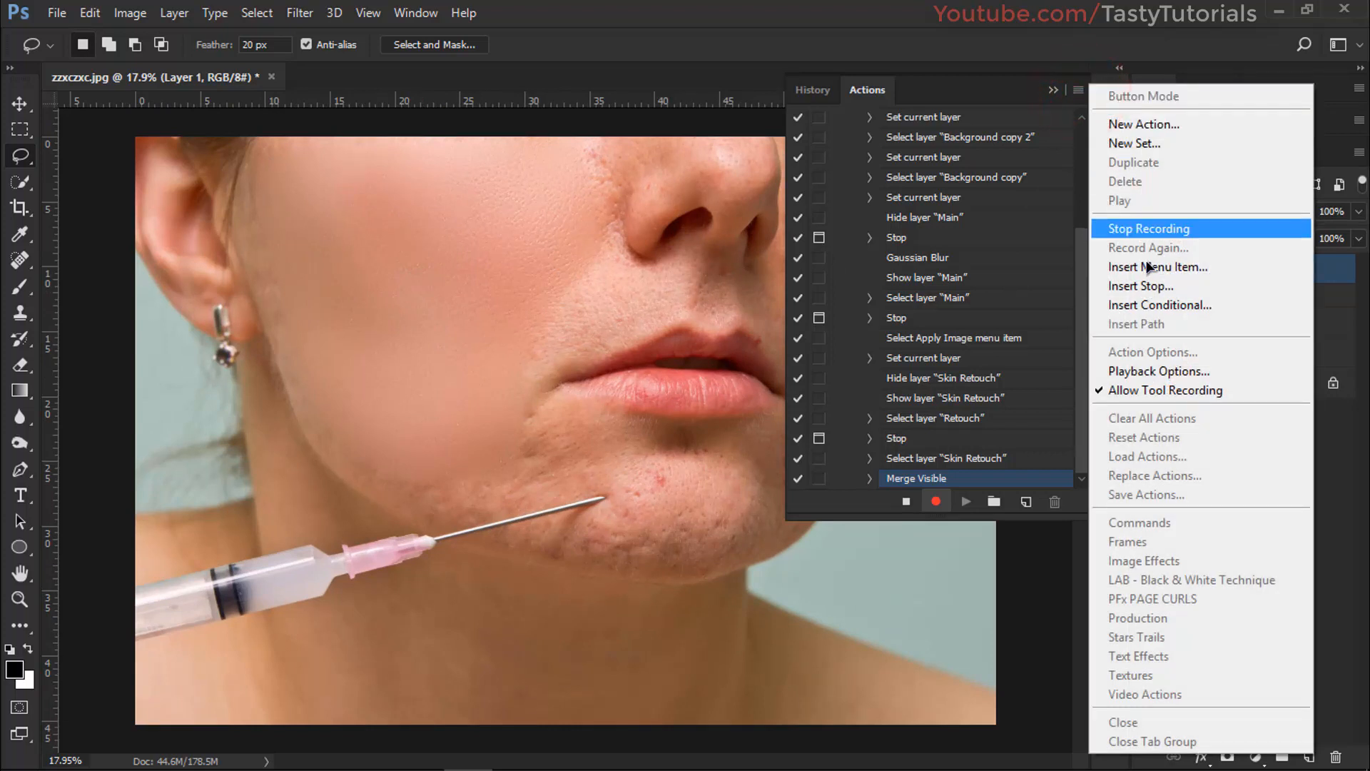
{"action": "left_click", "coordinate": [1150, 286]}
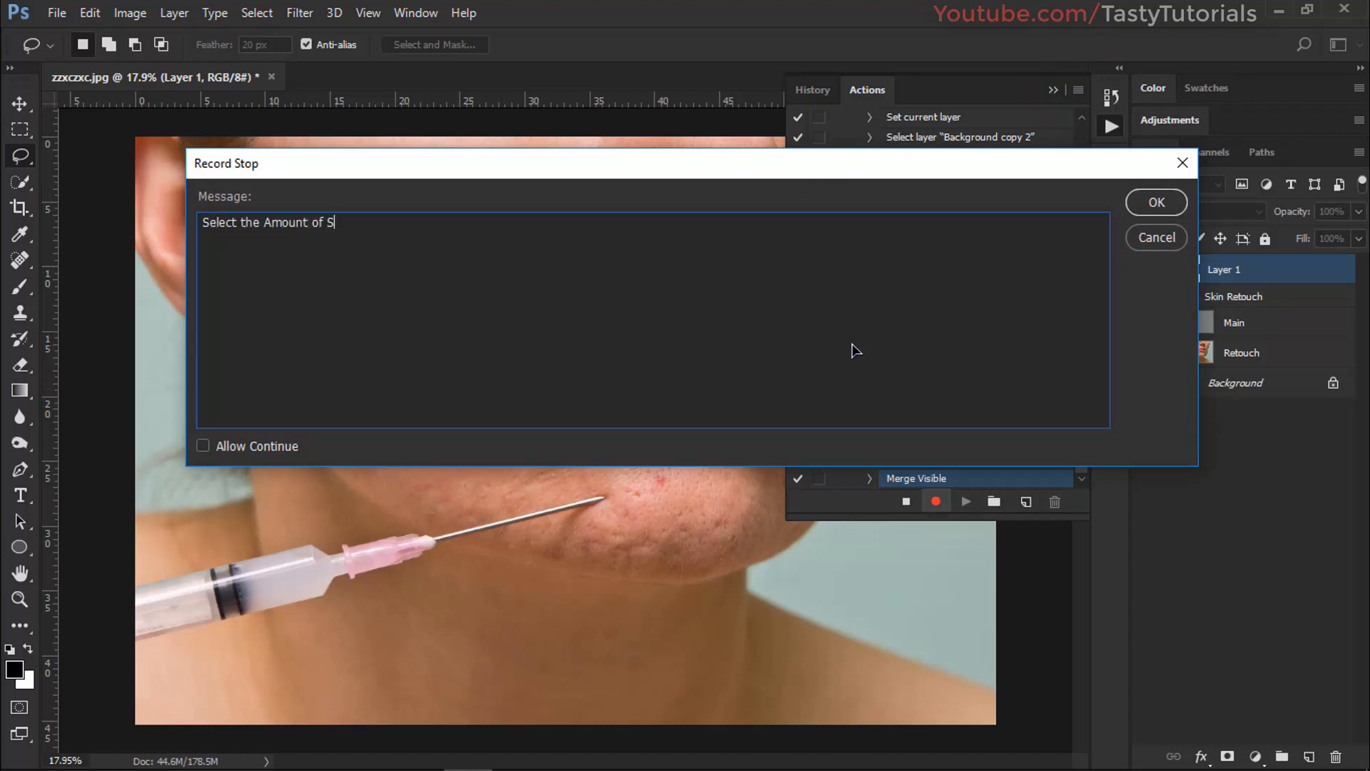
{"action": "key", "text": "Return"}
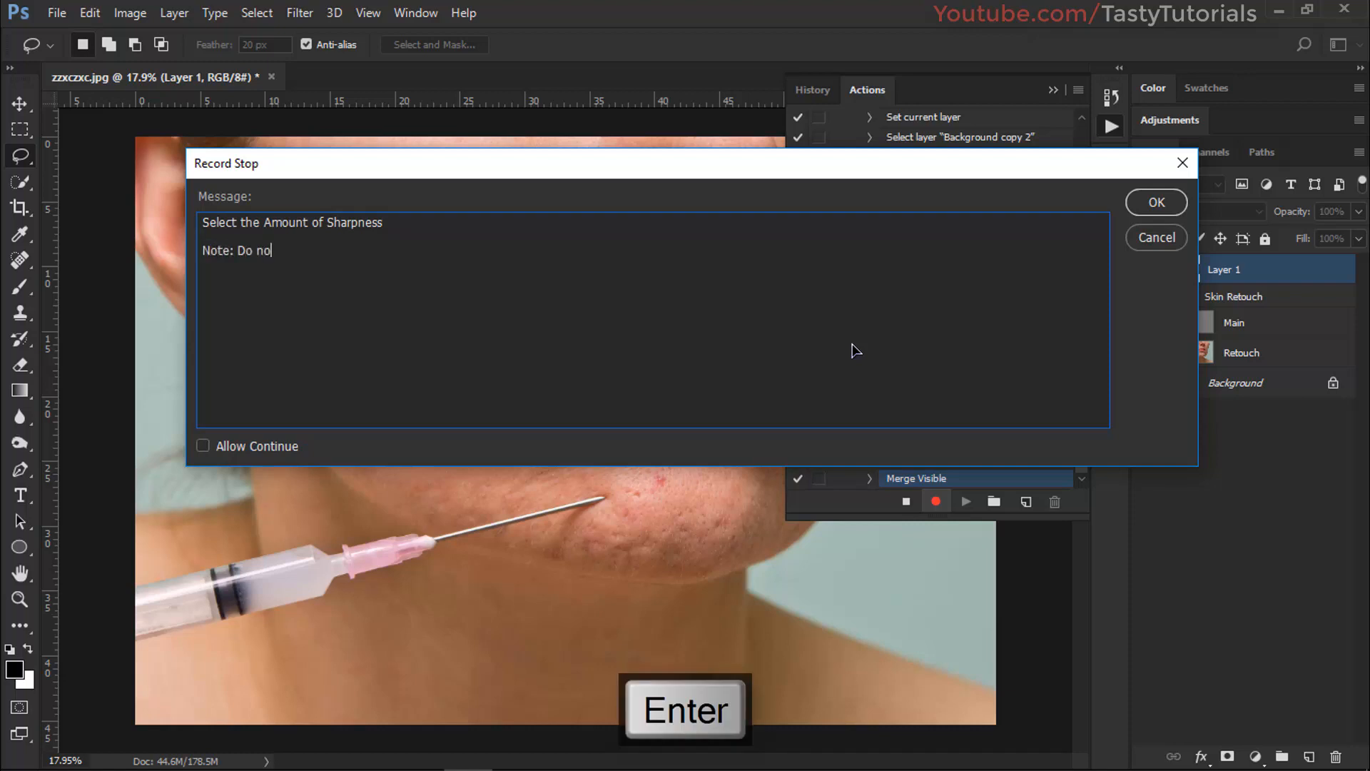
{"action": "type", "text": "Note: Do not To"}
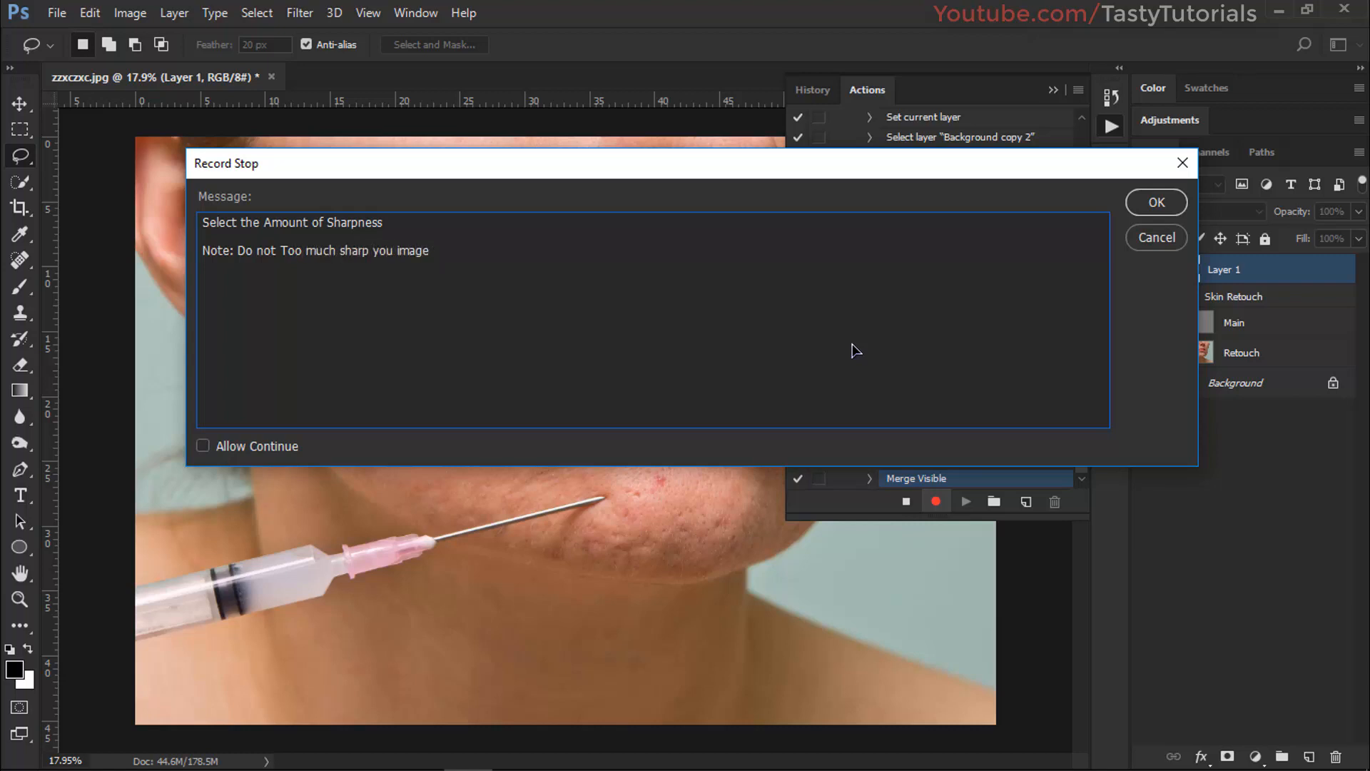
{"action": "left_click", "coordinate": [230, 451]}
{"action": "left_click", "coordinate": [1156, 202]}
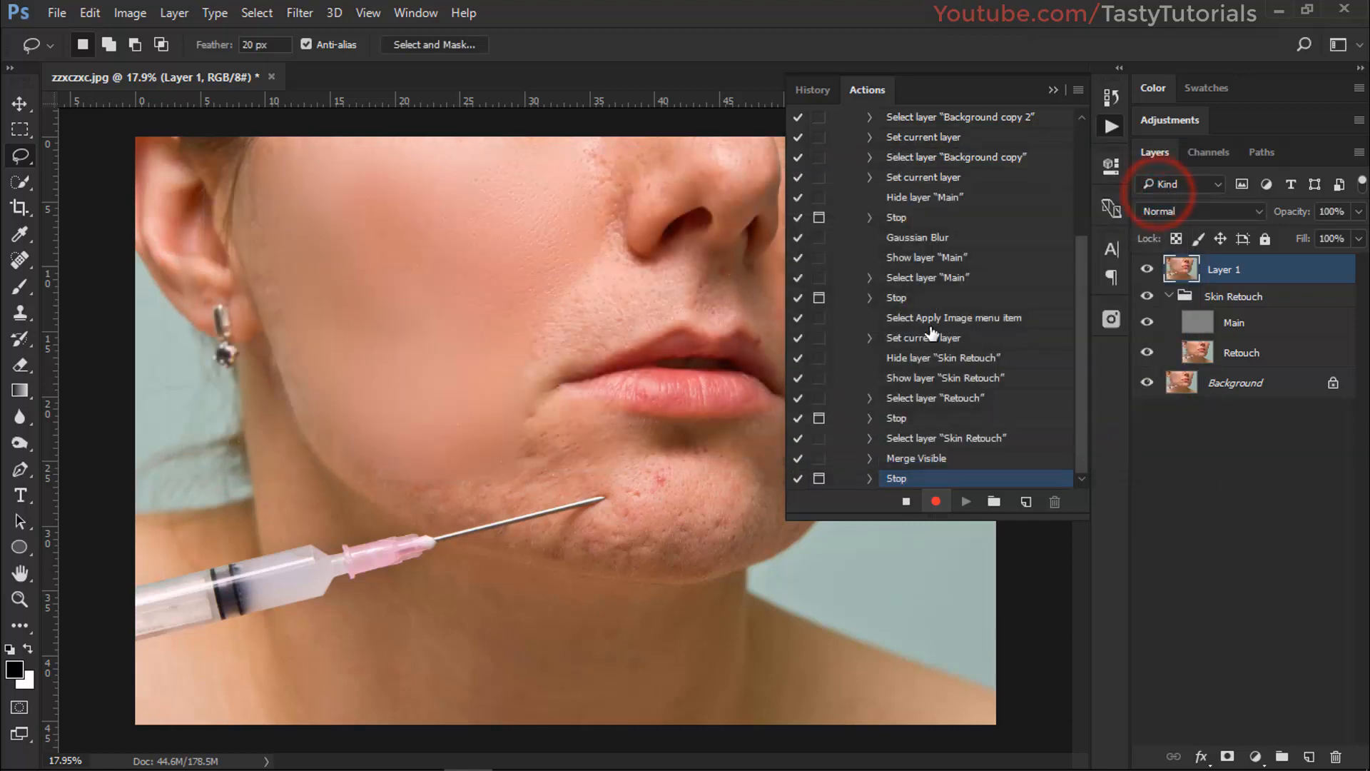
Step: Insert the Smart Sharpen filter as a menu item in the action and stop recording
{"action": "left_click", "coordinate": [1077, 91]}
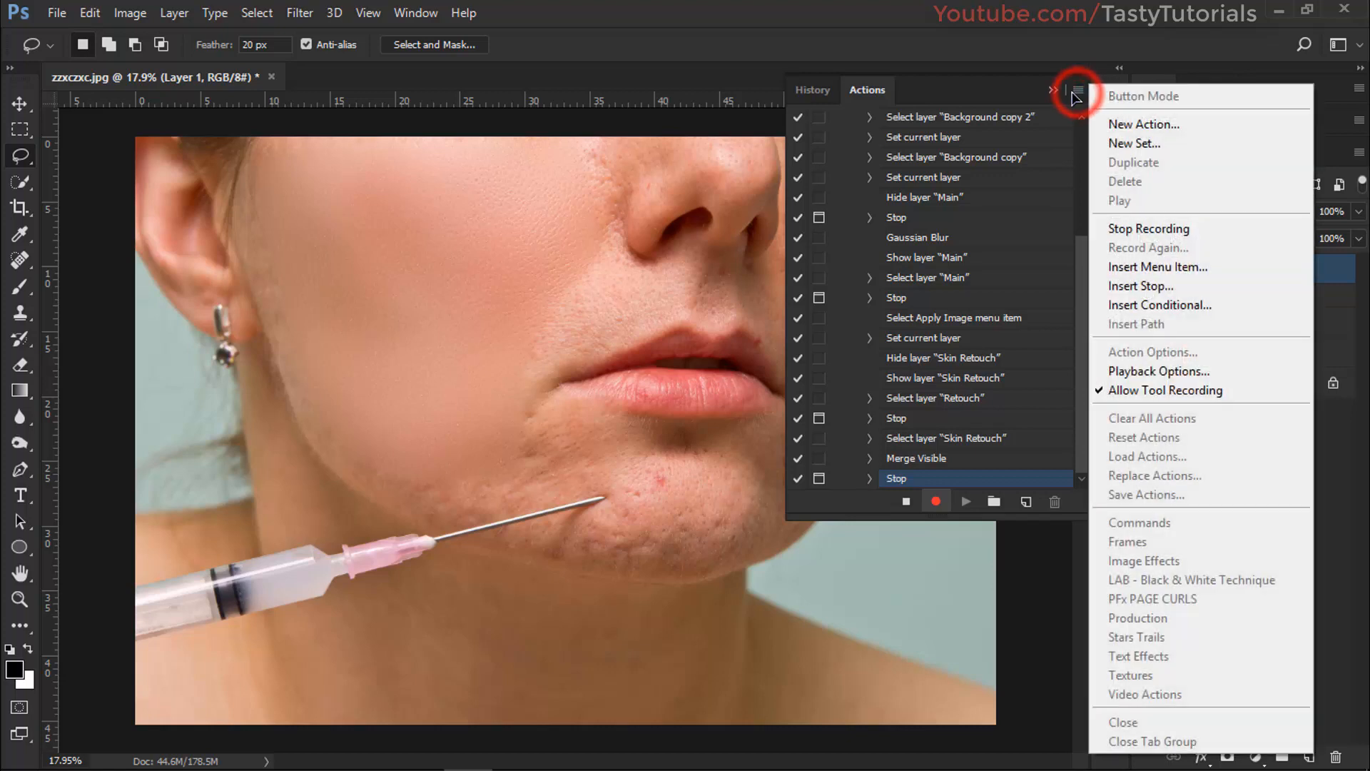
{"action": "left_click", "coordinate": [1142, 267]}
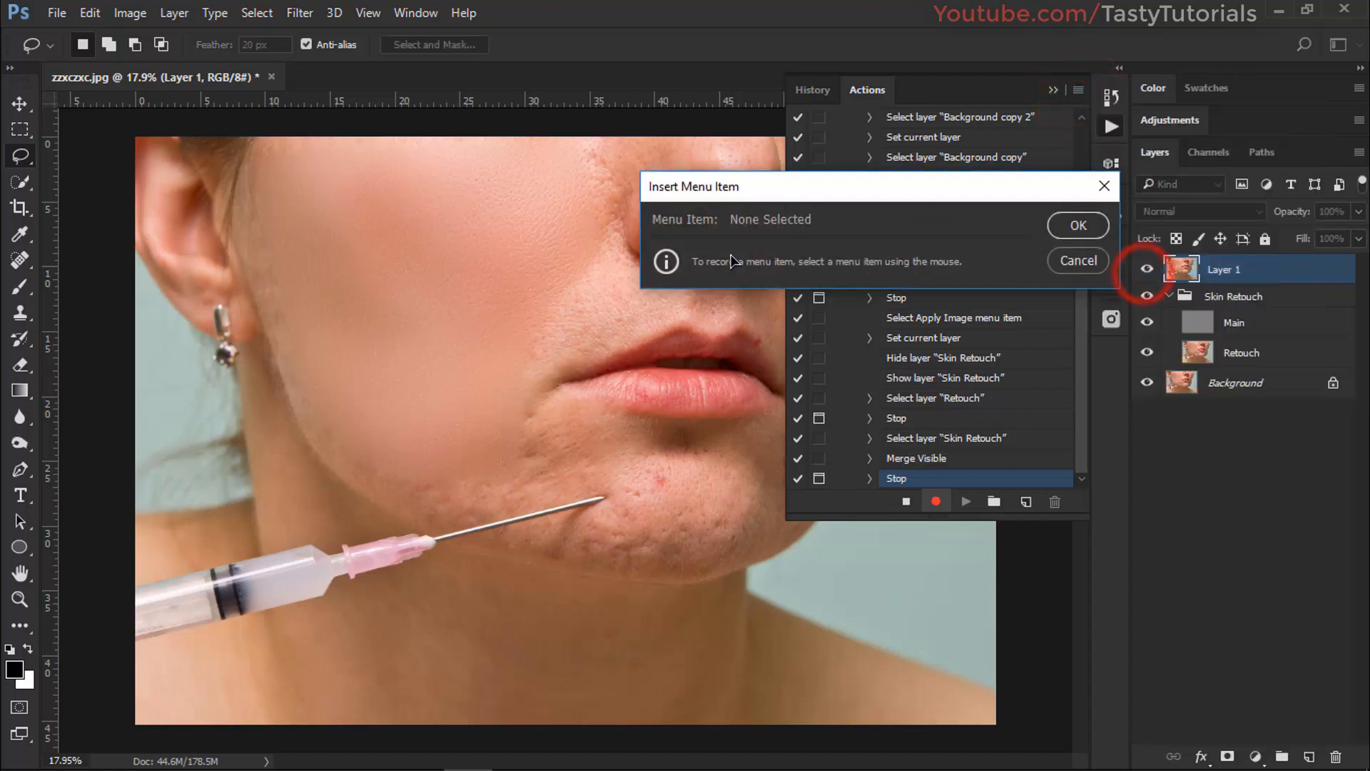
{"action": "left_click", "coordinate": [299, 13]}
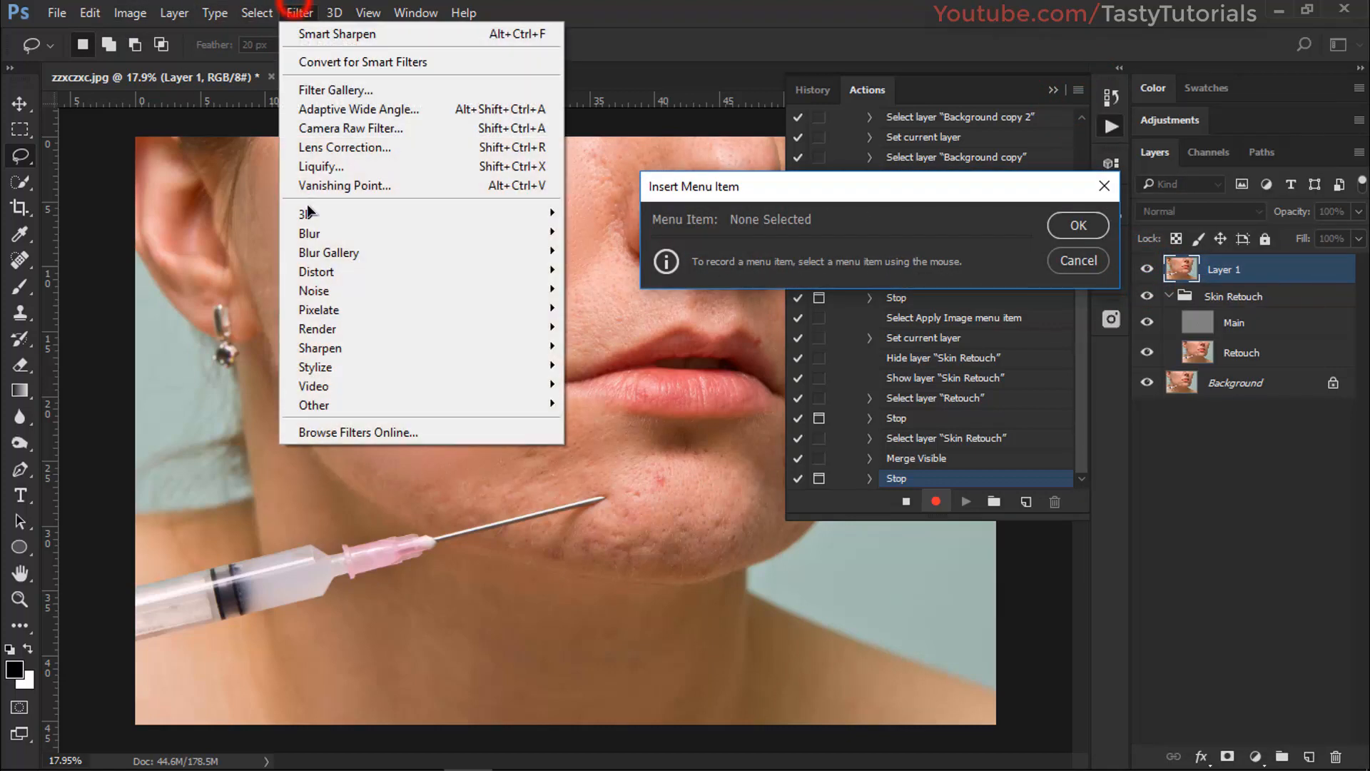
{"action": "left_click", "coordinate": [328, 349]}
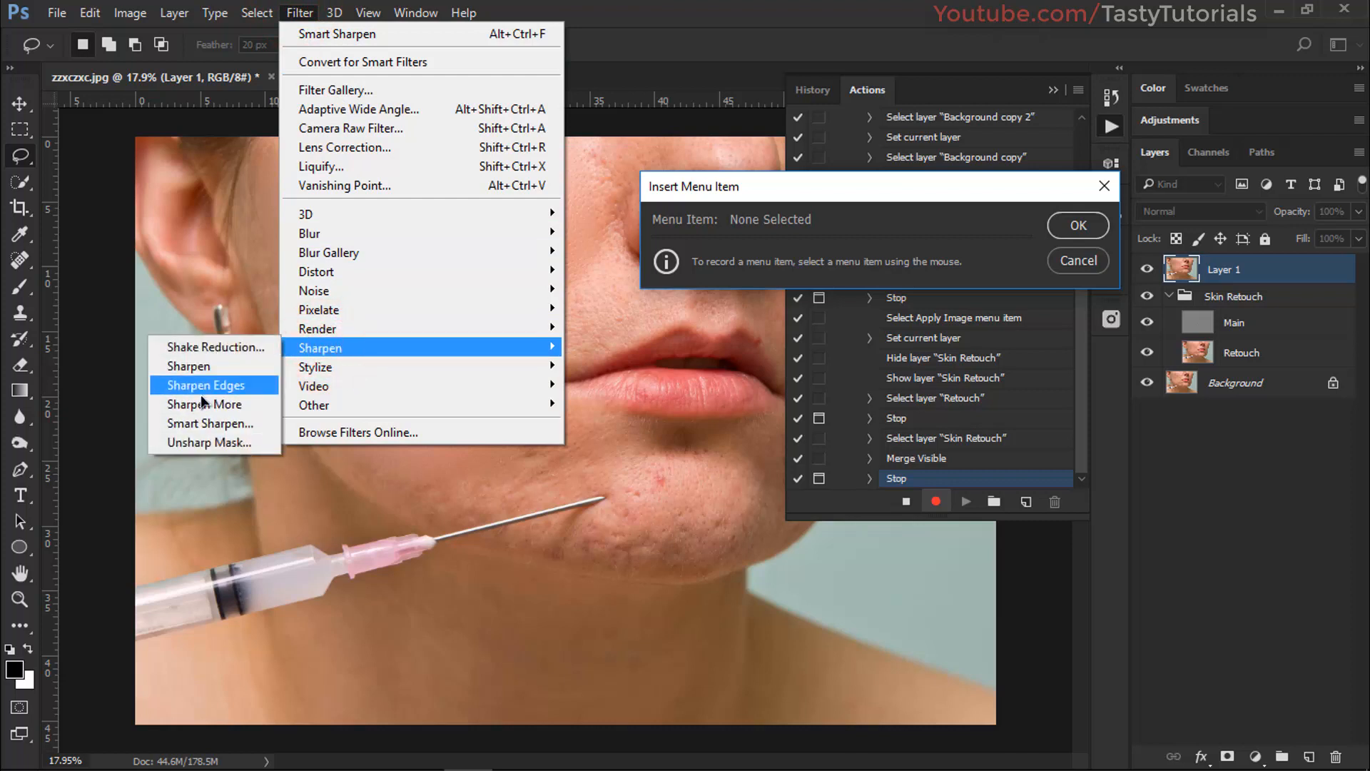
{"action": "left_click", "coordinate": [209, 423]}
{"action": "left_click", "coordinate": [1070, 223]}
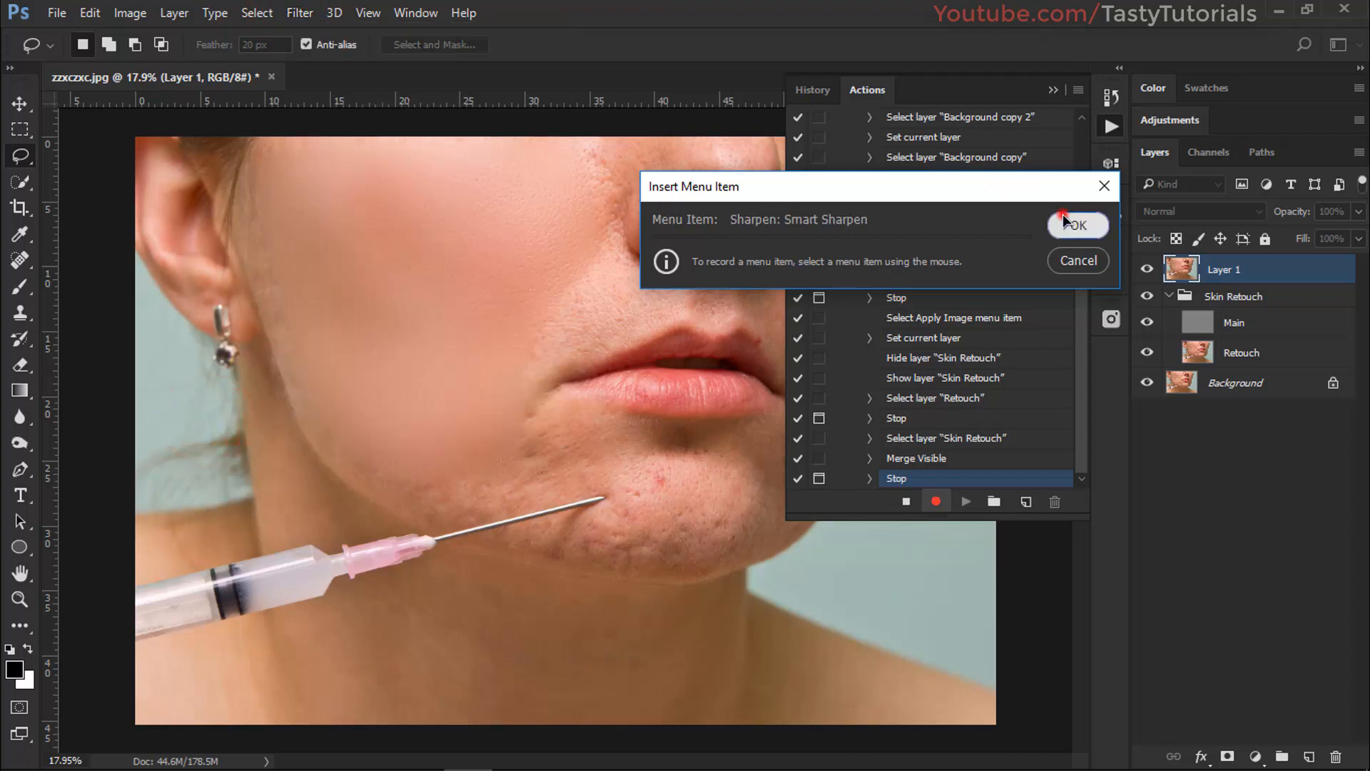
{"action": "left_click", "coordinate": [905, 499]}
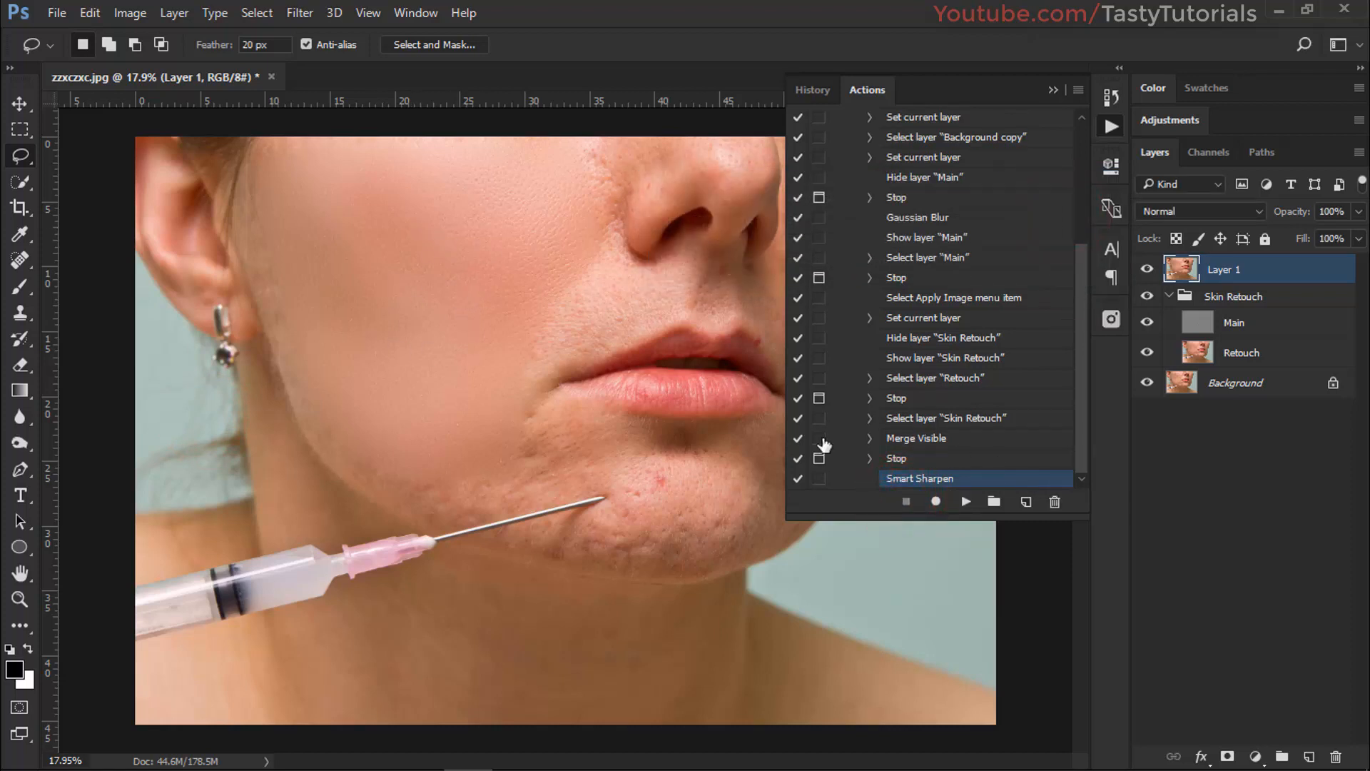
Step: Play the action from the sharpness Stop and apply Smart Sharpen to Layer 1 with amount 259% and radius 6.7 px
{"action": "left_click", "coordinate": [900, 458]}
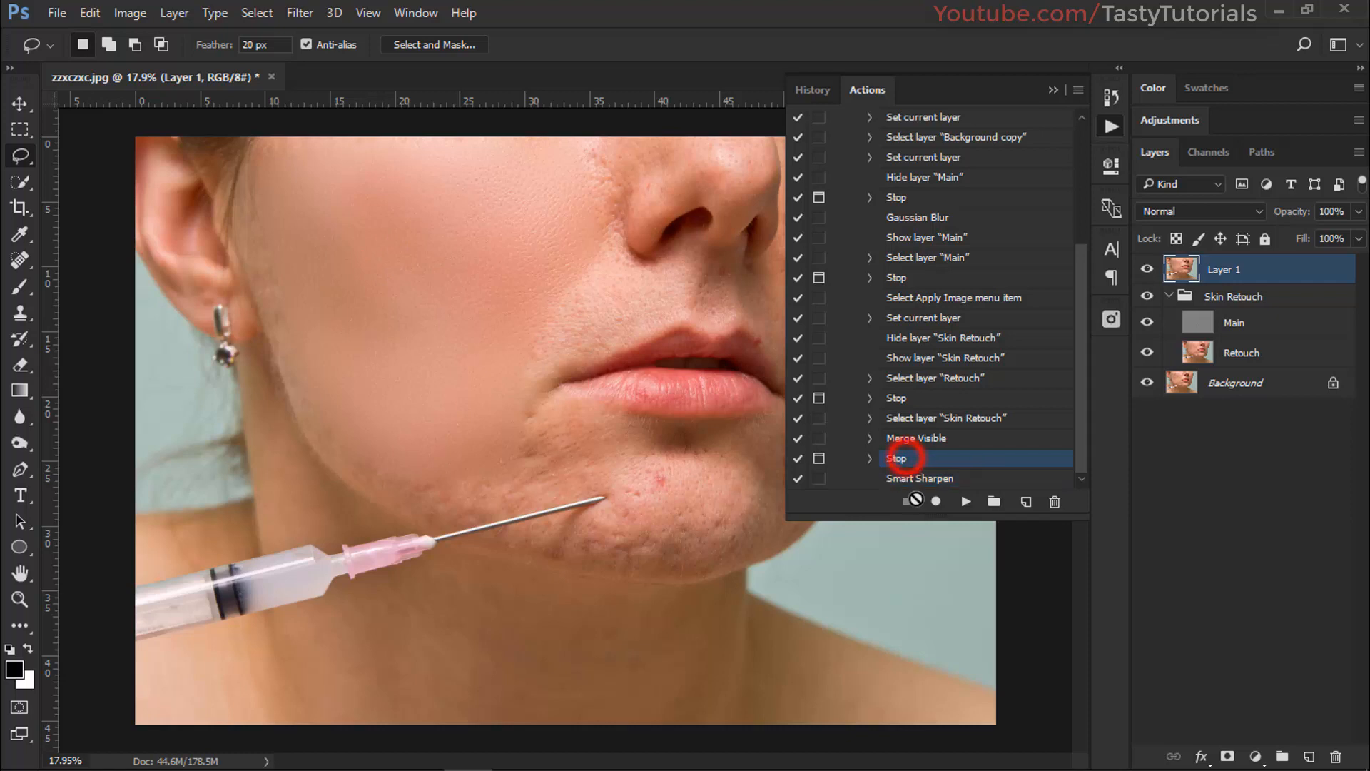
{"action": "left_click", "coordinate": [964, 502]}
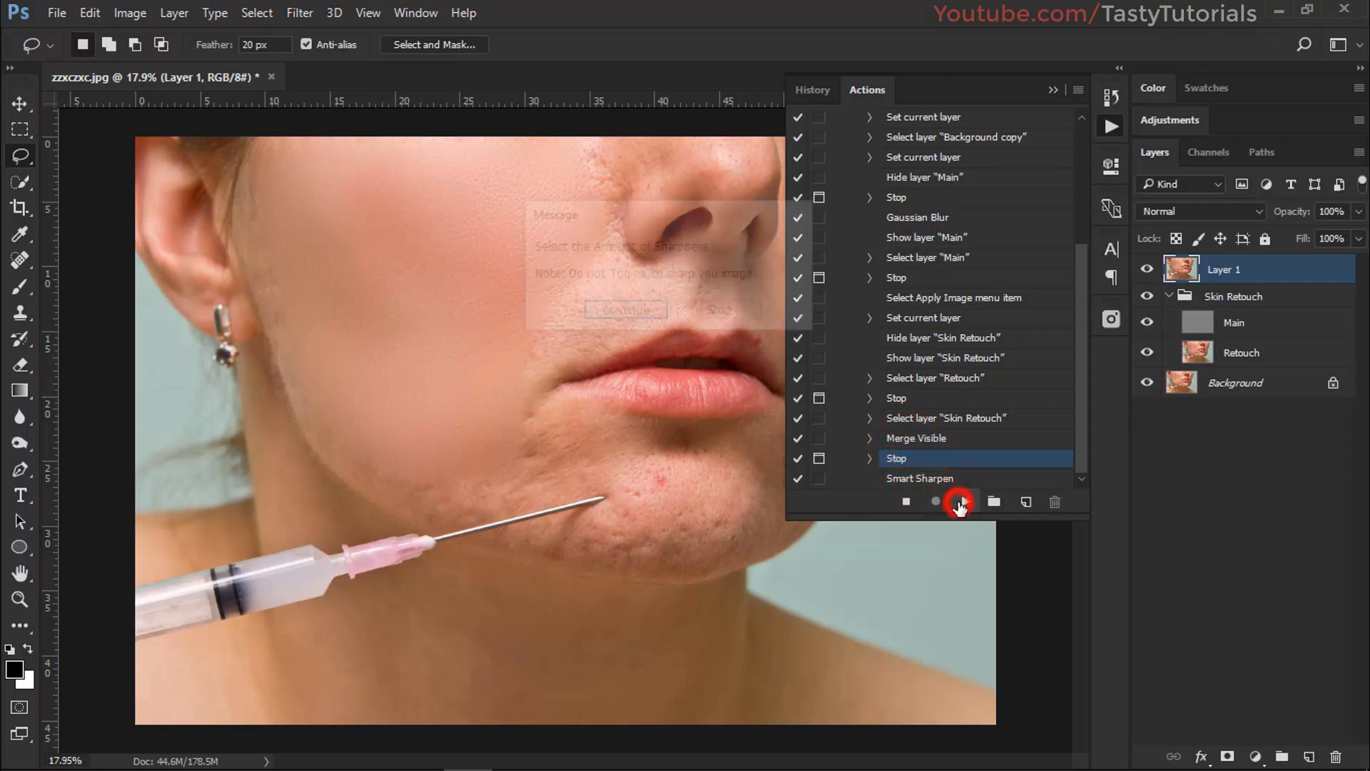
{"action": "left_click", "coordinate": [645, 314]}
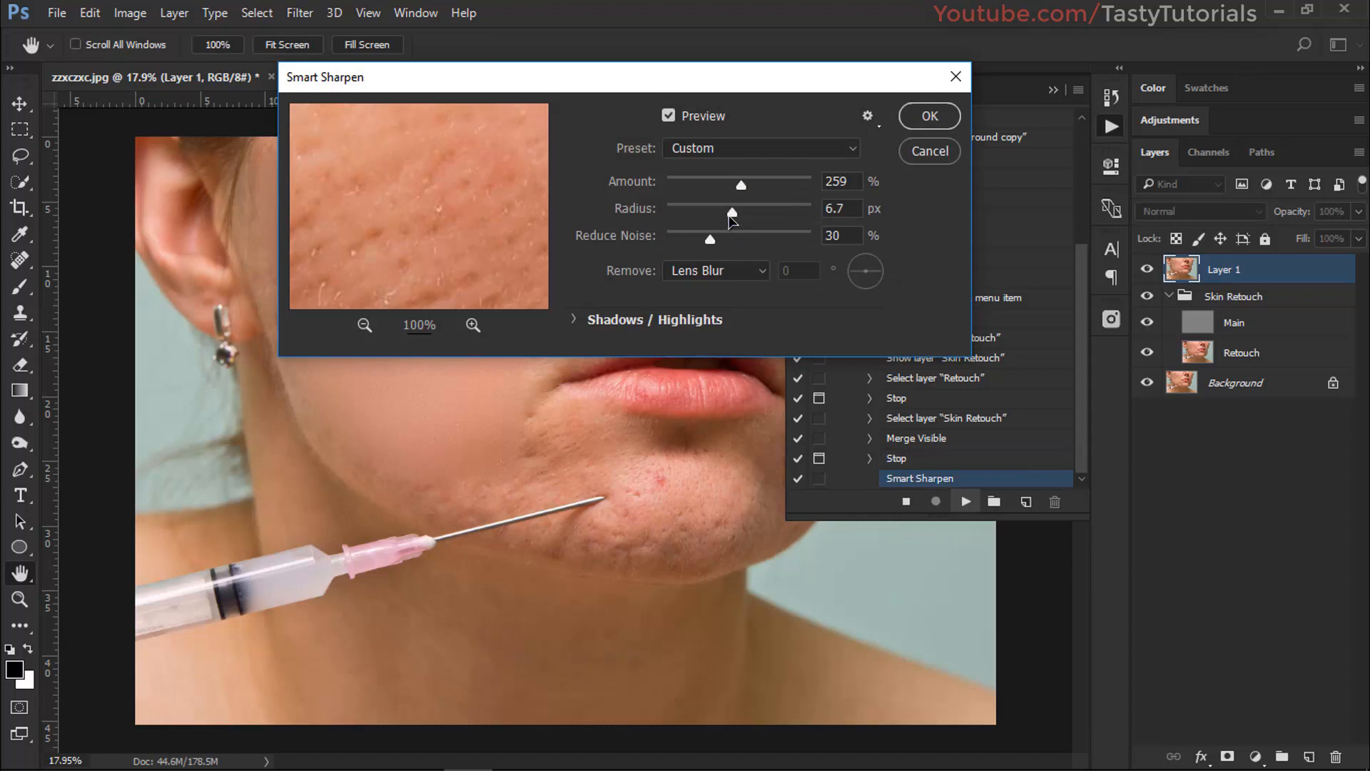
{"action": "left_click", "coordinate": [915, 120]}
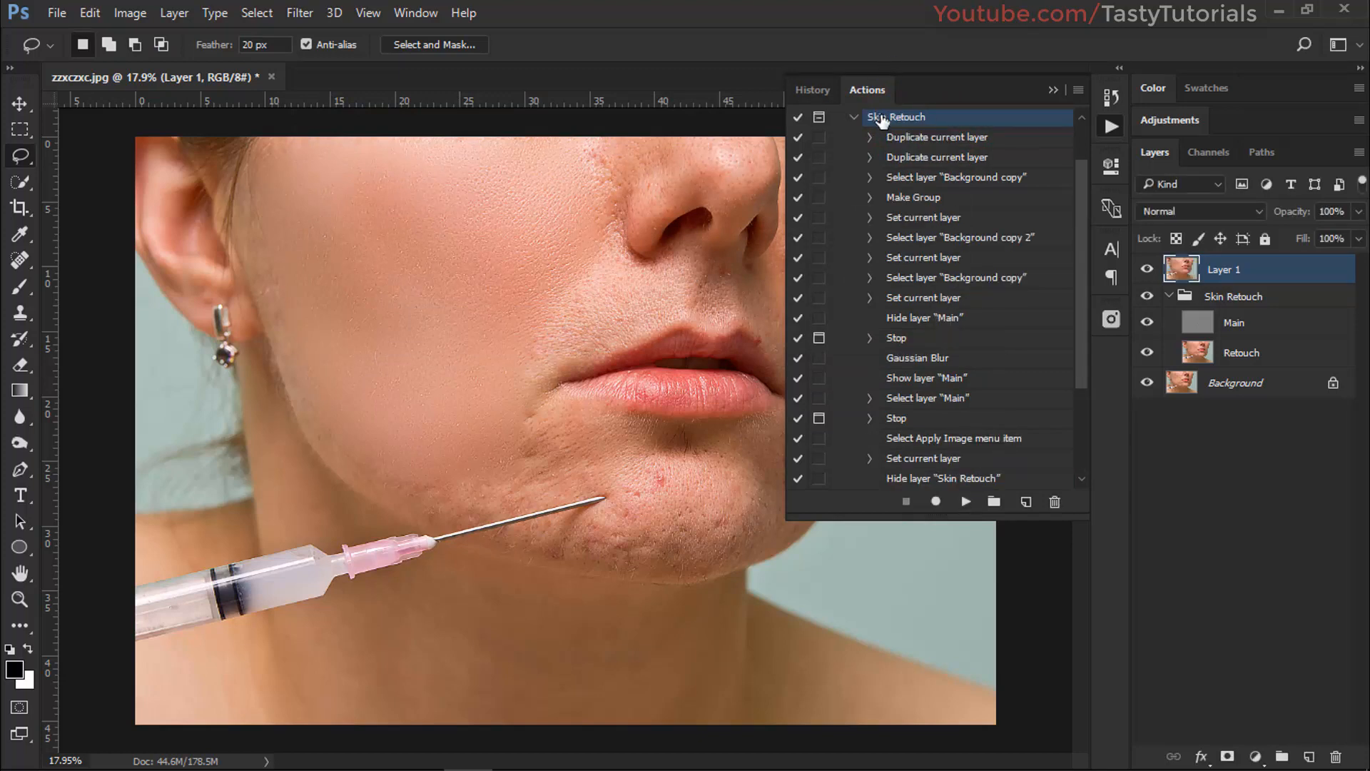
Step: Resume recording after the Smart Sharpen step and hide the Skin Retouch group with its Main and Retouch layers
{"action": "scroll", "coordinate": [974, 347], "scroll_direction": "down", "scroll_amount": 3}
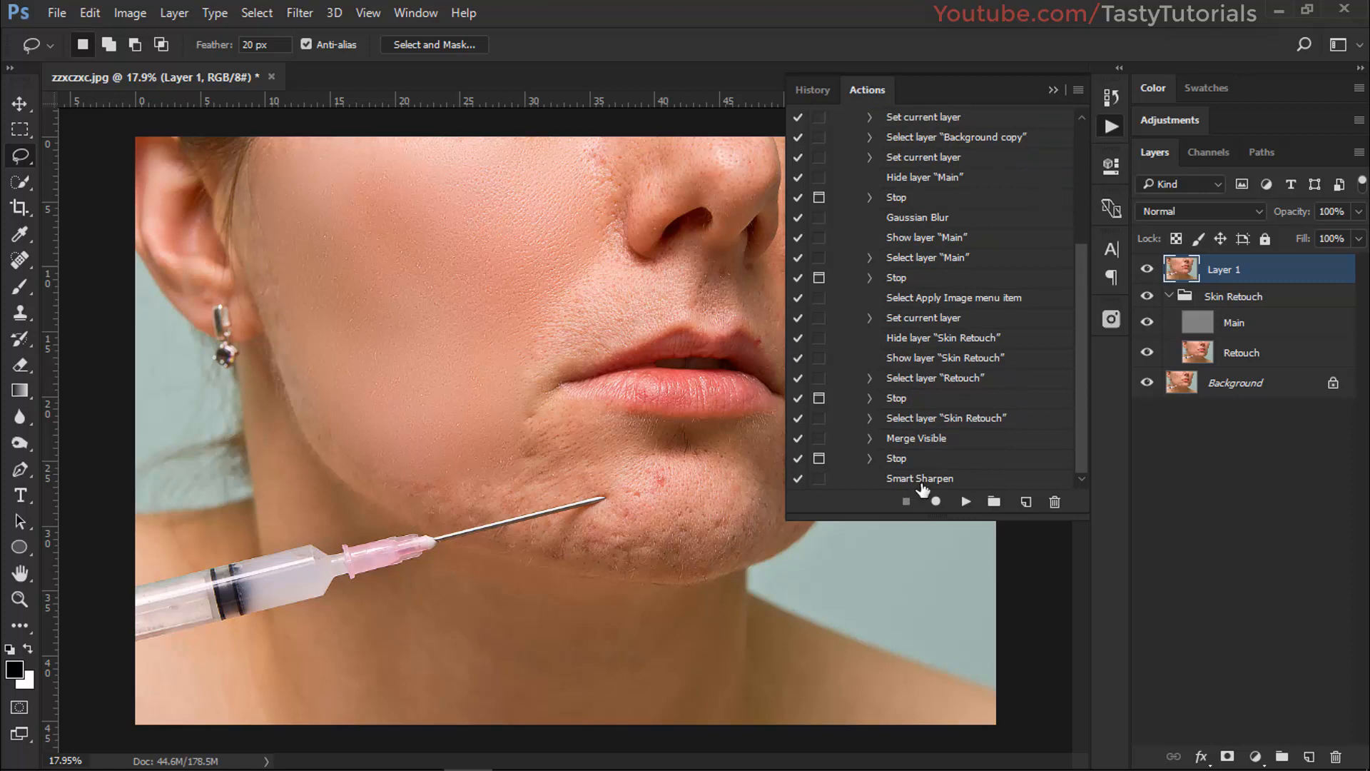
{"action": "left_click", "coordinate": [921, 480]}
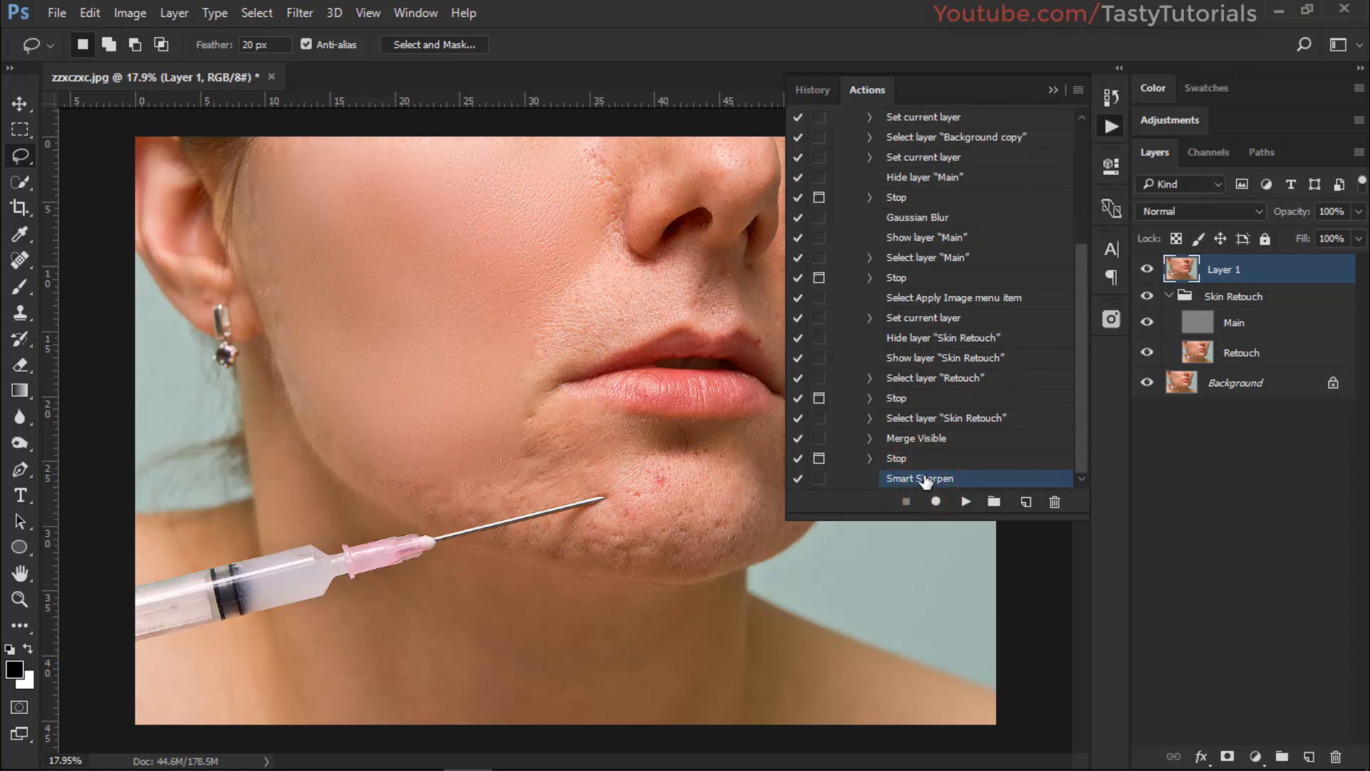
{"action": "left_click", "coordinate": [935, 501]}
{"action": "left_click_drag", "start_coordinate": [1146, 296], "coordinate": [1149, 350]}
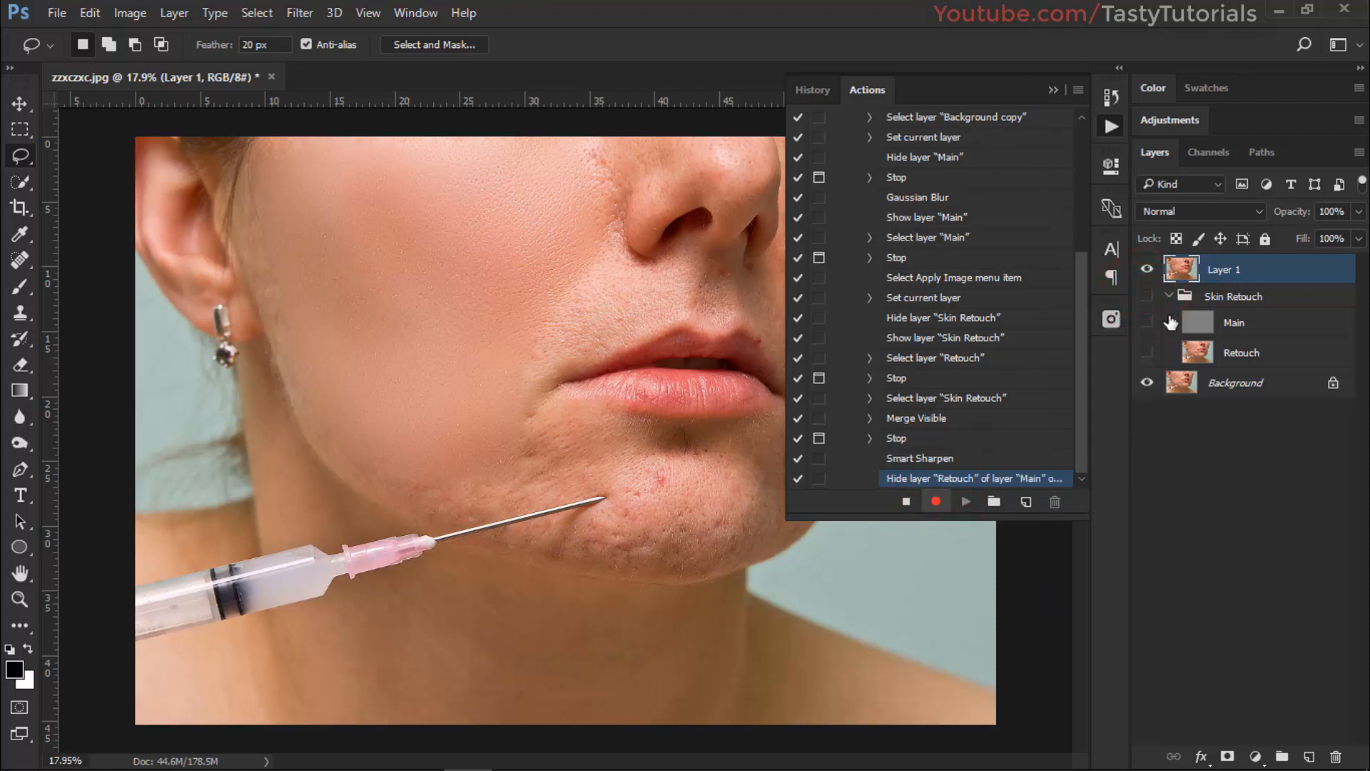
Step: Record hiding and showing Layer 1 twice as a before-and-after comparison
{"action": "left_click", "coordinate": [1239, 266]}
{"action": "left_click", "coordinate": [1147, 269]}
{"action": "left_click", "coordinate": [1147, 269]}
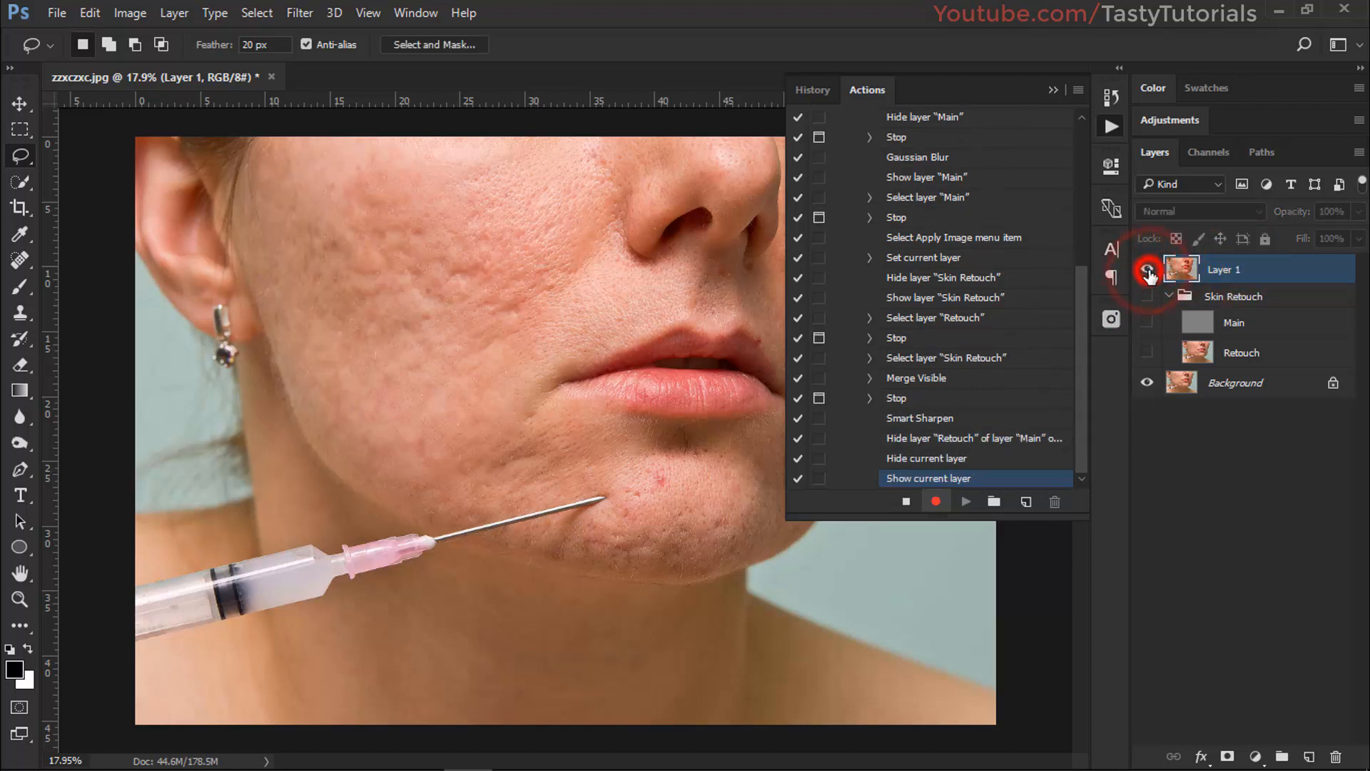
{"action": "left_click", "coordinate": [1146, 269]}
{"action": "left_click", "coordinate": [1147, 269]}
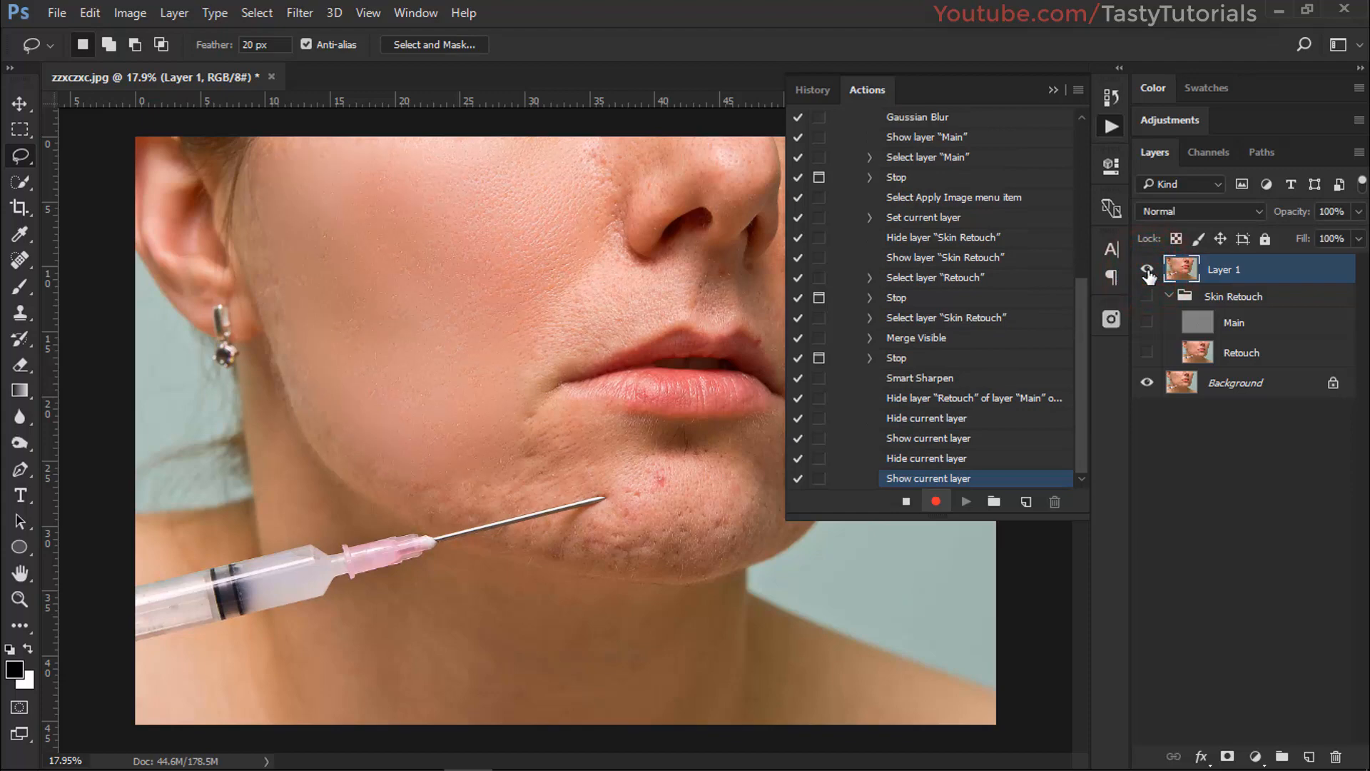
Step: Insert a final stop without continuing, reading "You are Done :) Thank you so much for using Our Actions. From Tasty Tutorials", and end recording
{"action": "left_click", "coordinate": [1078, 91]}
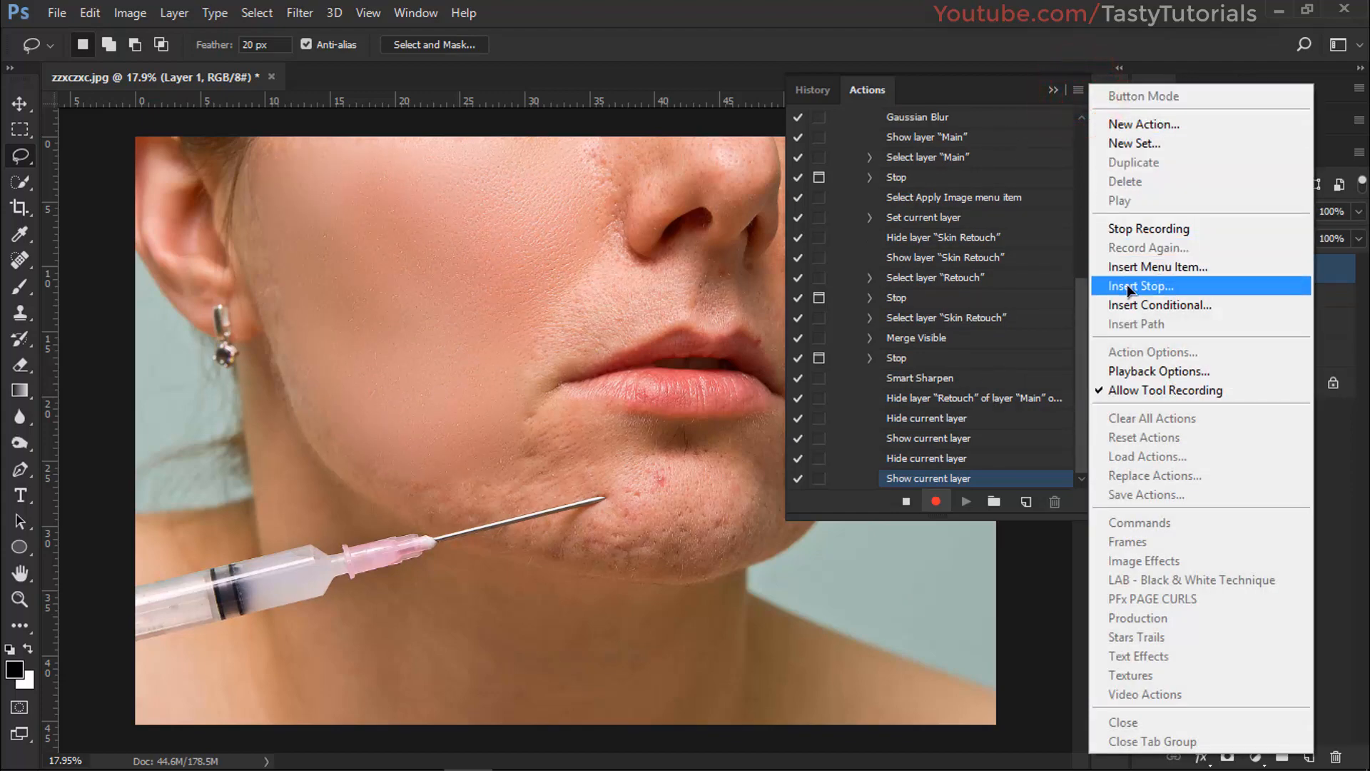
{"action": "left_click", "coordinate": [1128, 289]}
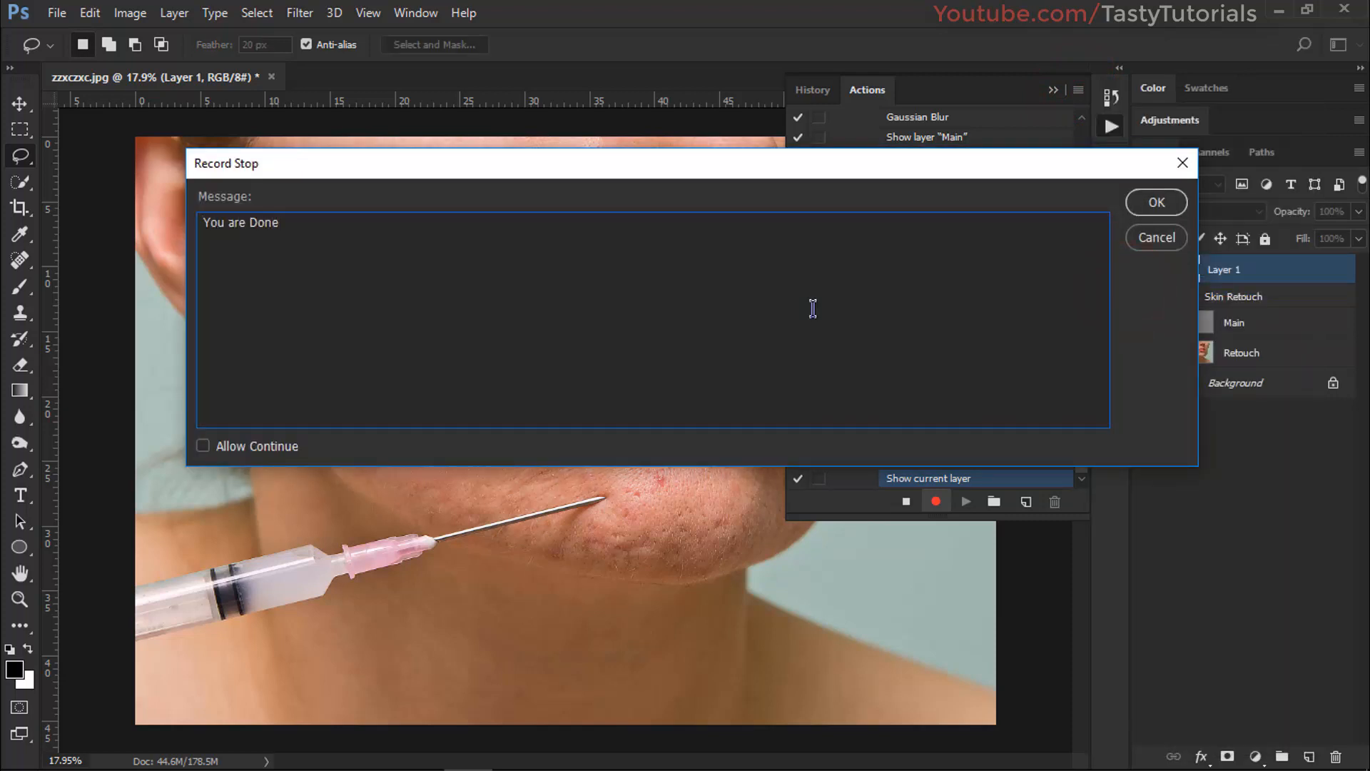
{"action": "type", "text": "You are Done :)"}
{"action": "key", "text": "Return"}
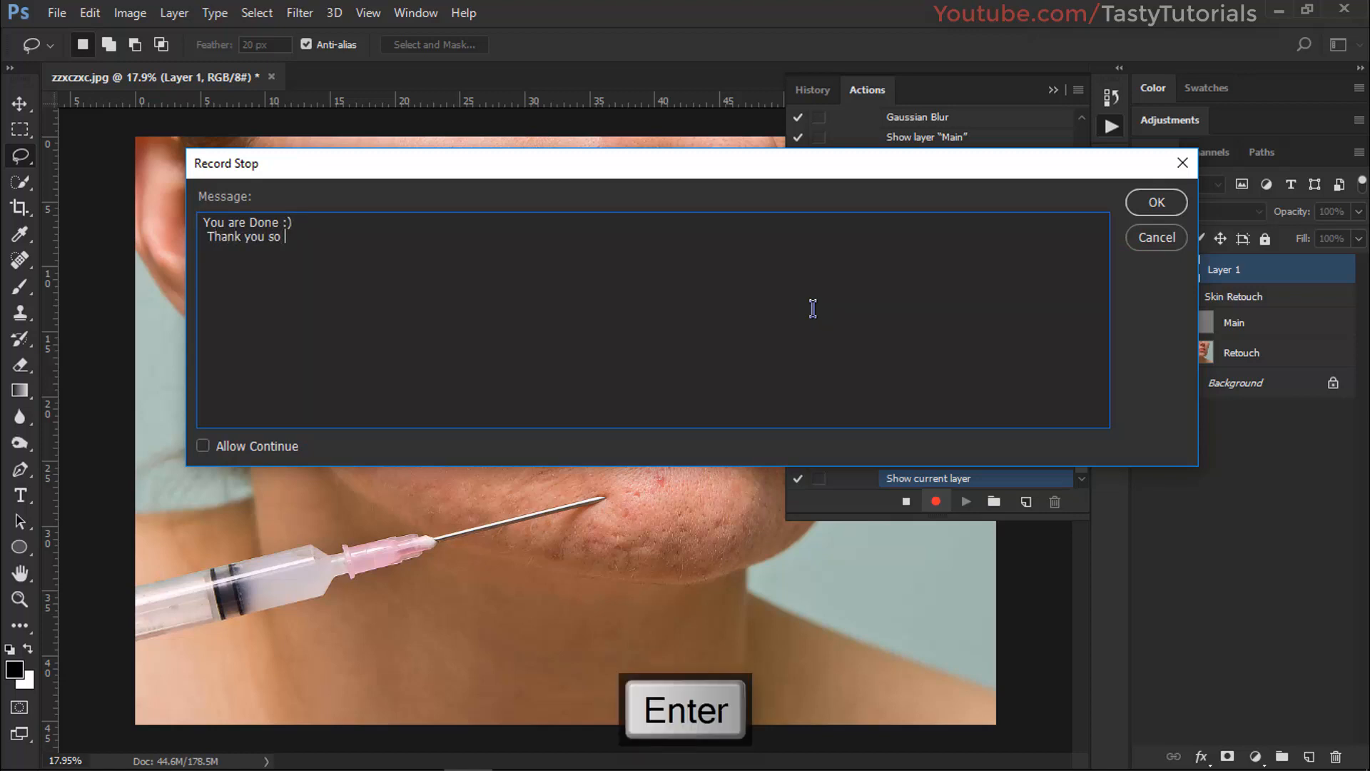
{"action": "type", "text": "Thank you so much for using Our Actions."}
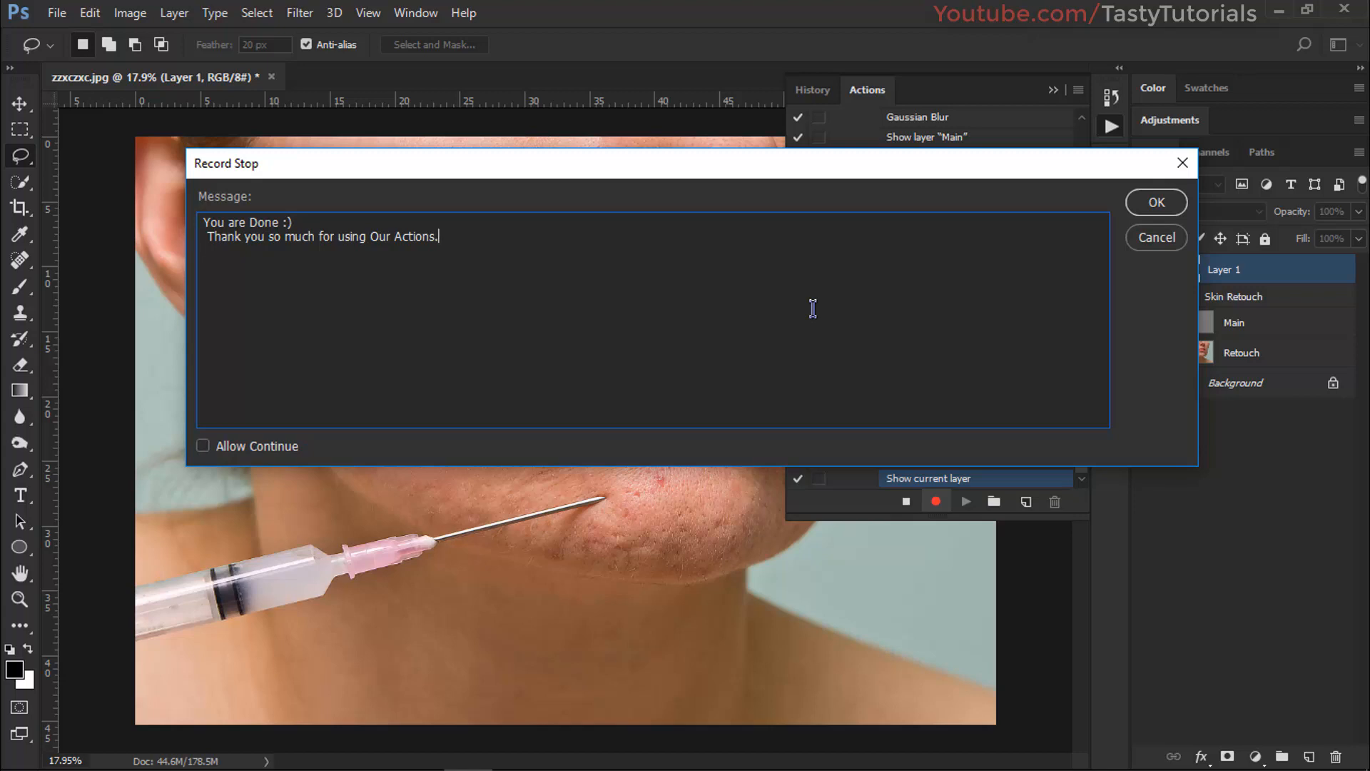
{"action": "key", "text": "Return"}
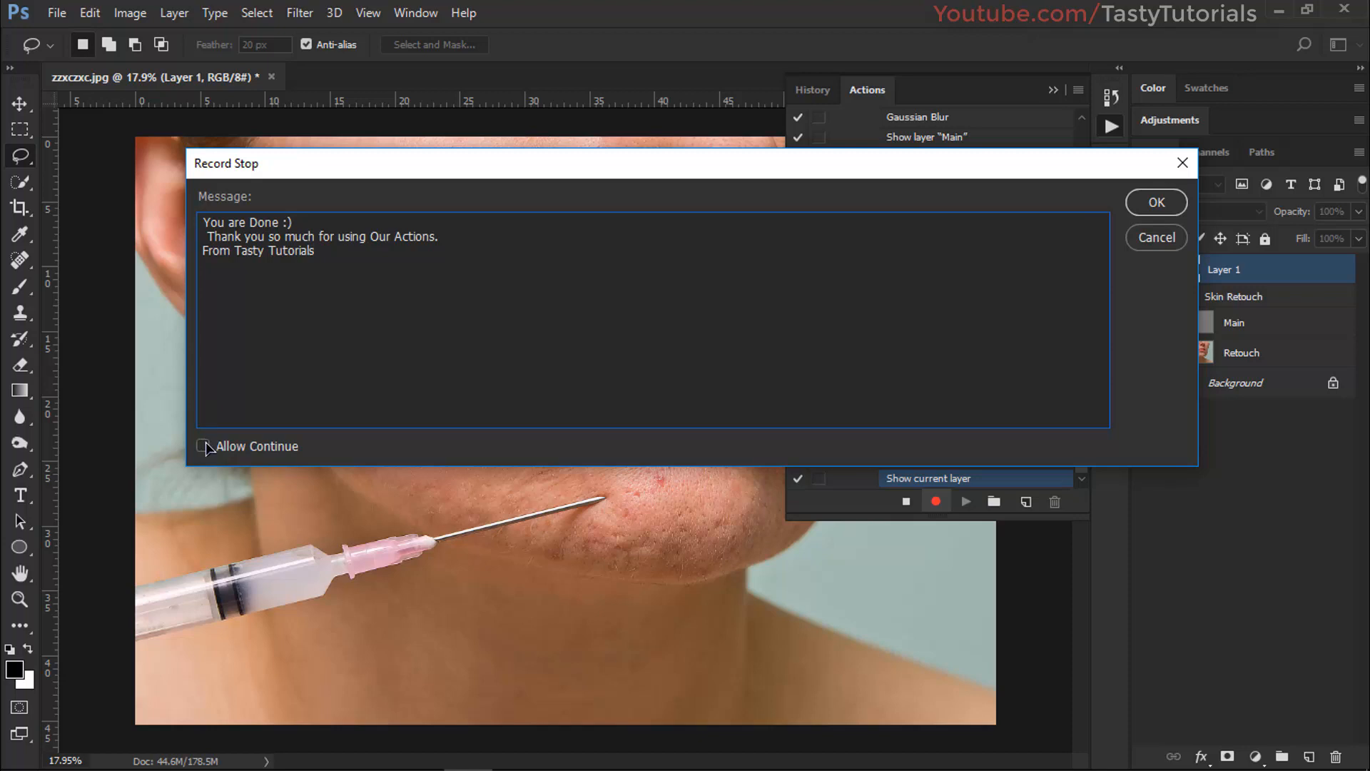
{"action": "left_click", "coordinate": [1163, 207]}
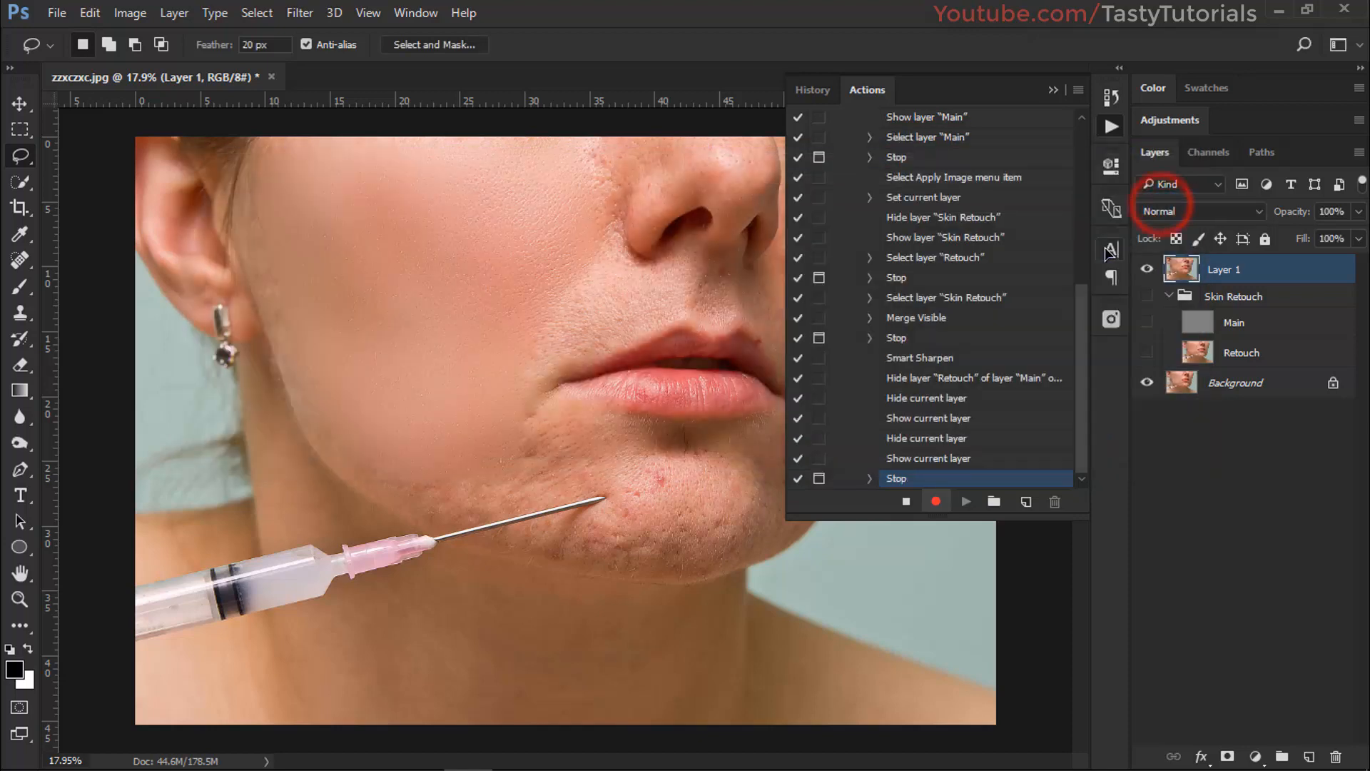
{"action": "left_click", "coordinate": [905, 501]}
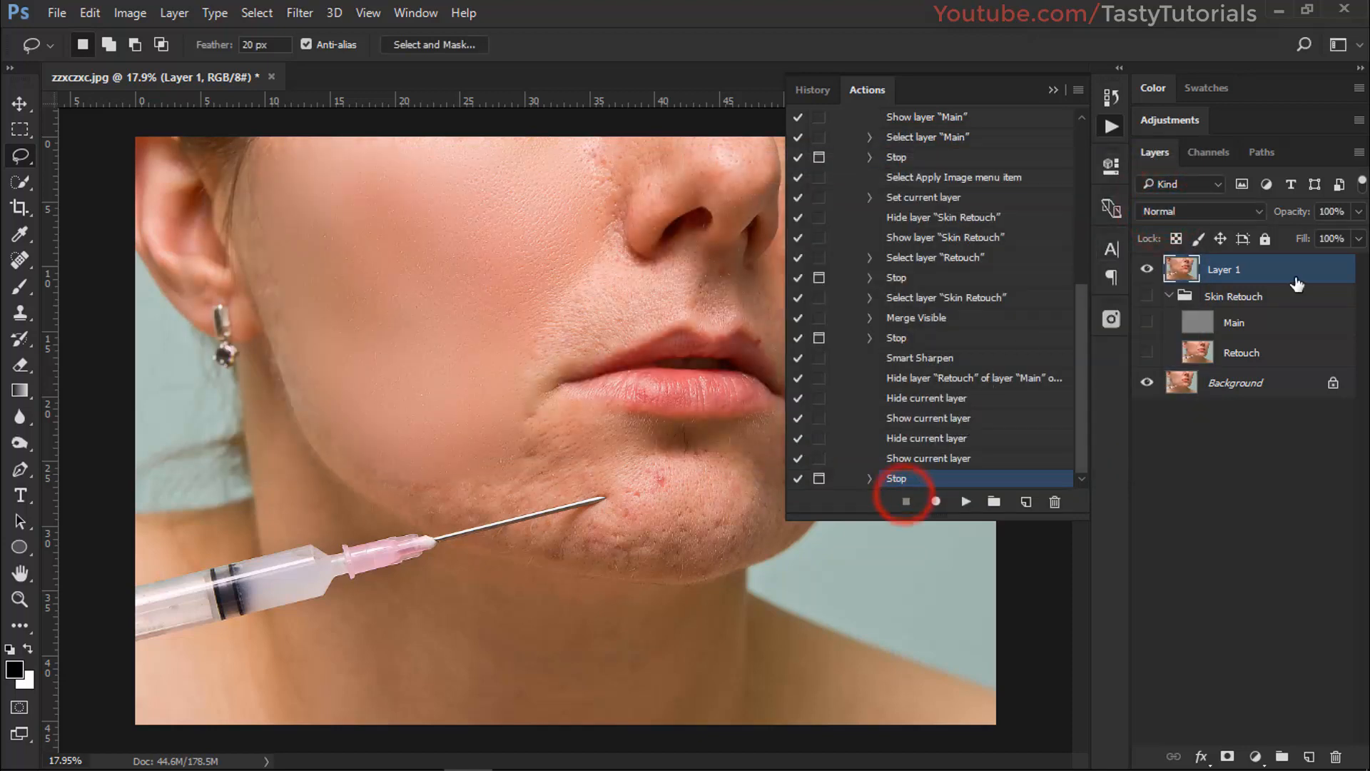
Step: Delete Layer 1 and the Skin Retouch group, and play the Skin Retouch action from the beginning
{"action": "key", "text": "Delete"}
{"action": "key", "text": "Delete"}
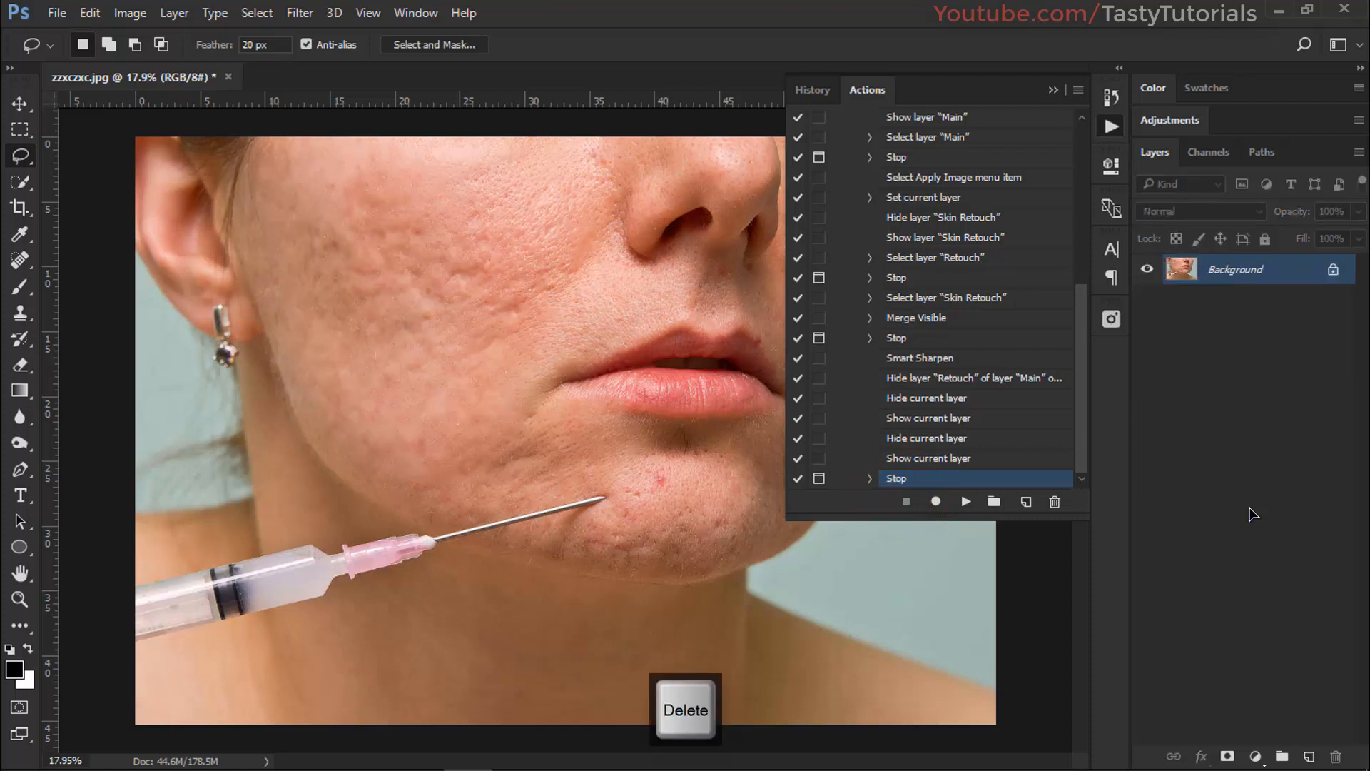
{"action": "scroll", "coordinate": [924, 296], "scroll_direction": "up", "scroll_amount": 2}
{"action": "scroll", "coordinate": [924, 296], "scroll_direction": "up", "scroll_amount": 4}
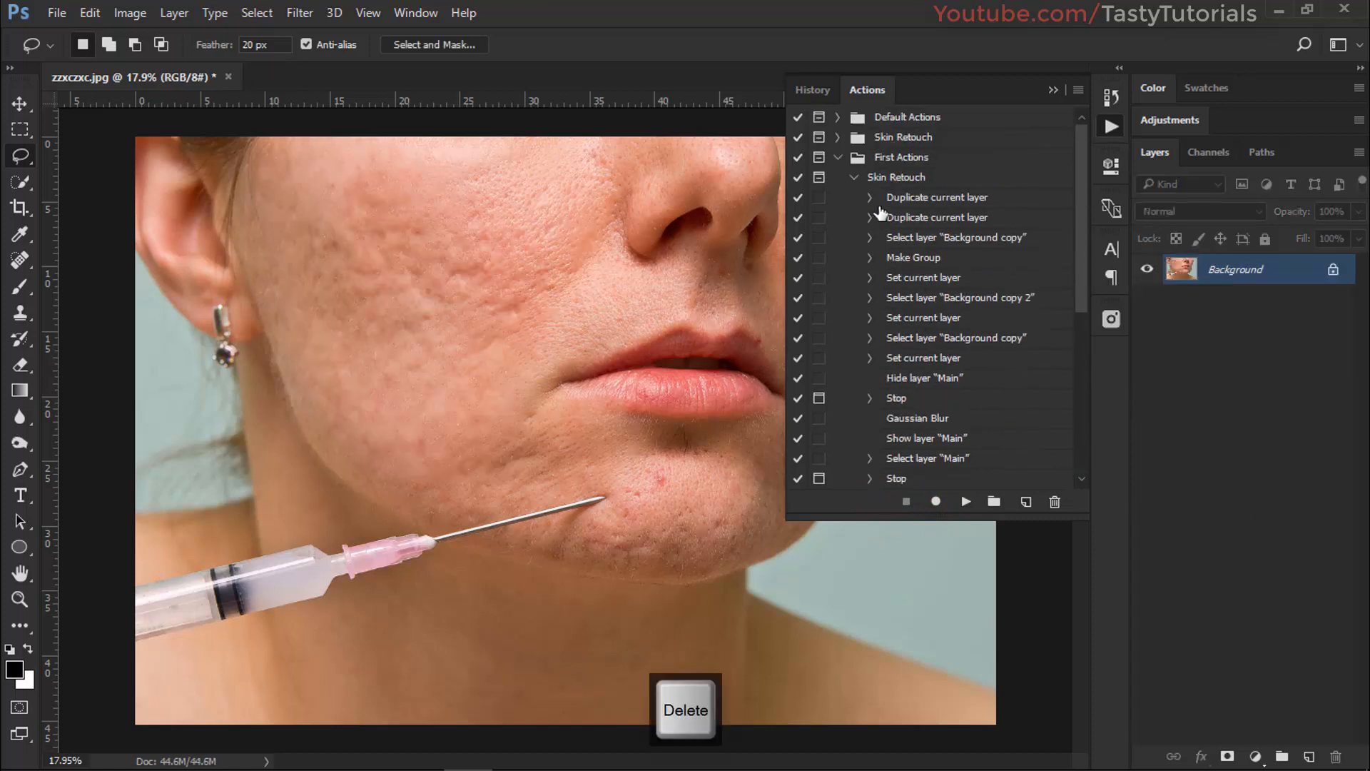
{"action": "left_click", "coordinate": [916, 183]}
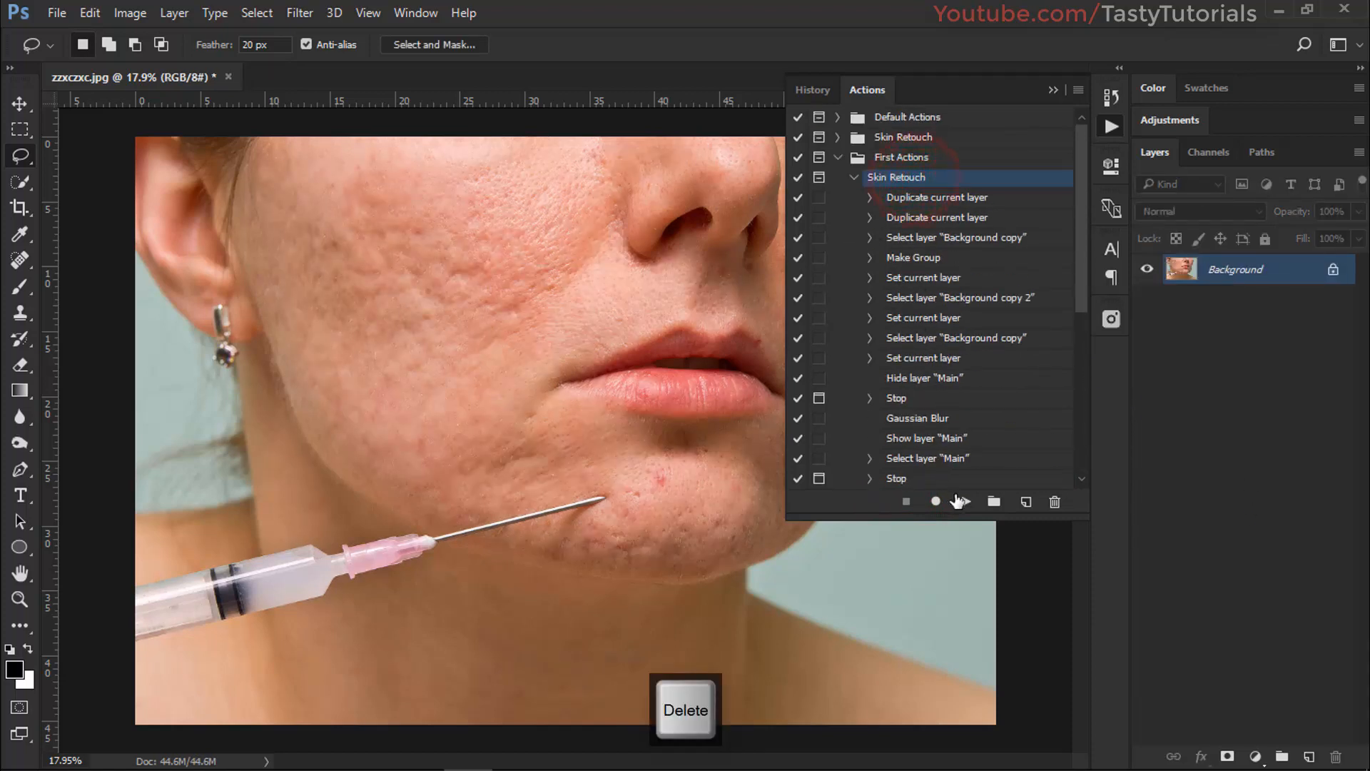
{"action": "left_click", "coordinate": [962, 502]}
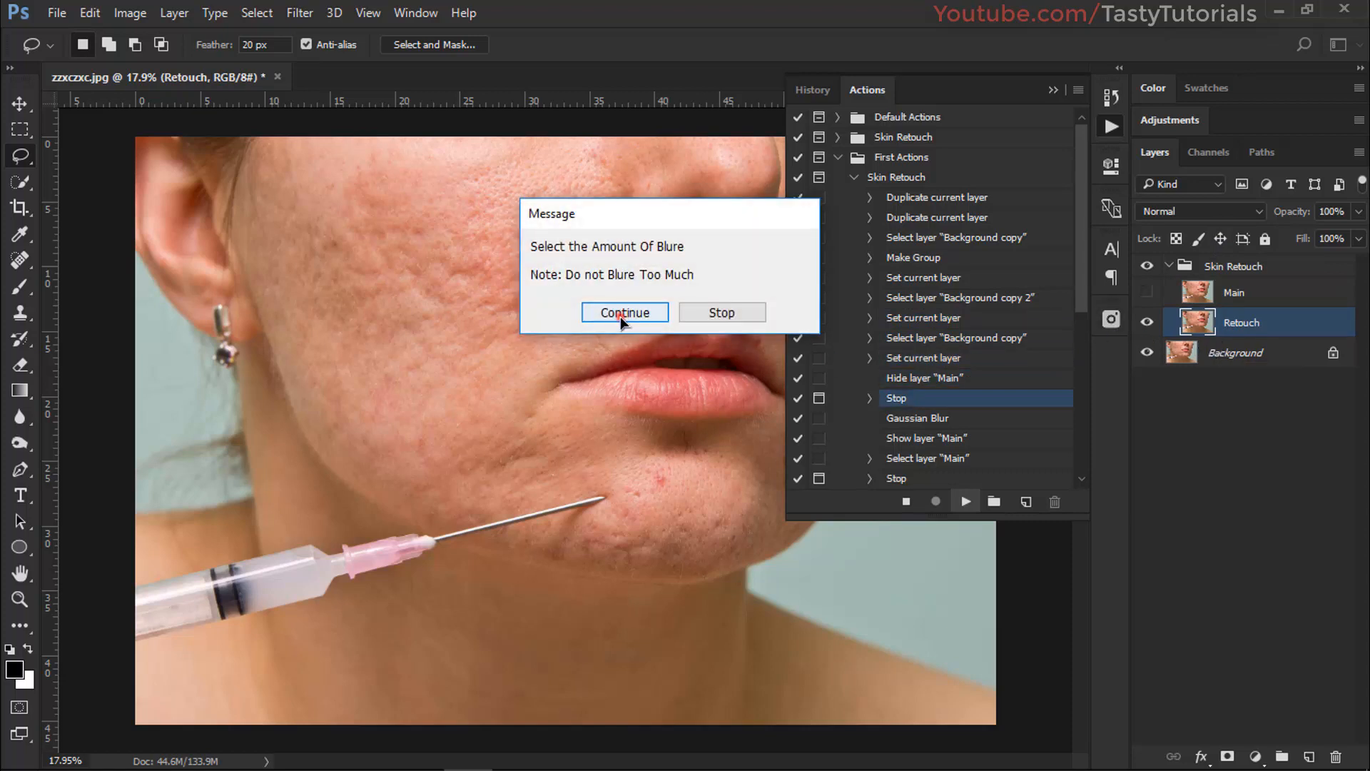
Step: Continue past the blur message and apply Gaussian Blur with a radius of 8 pixels to the Retouch layer
{"action": "left_click", "coordinate": [619, 314]}
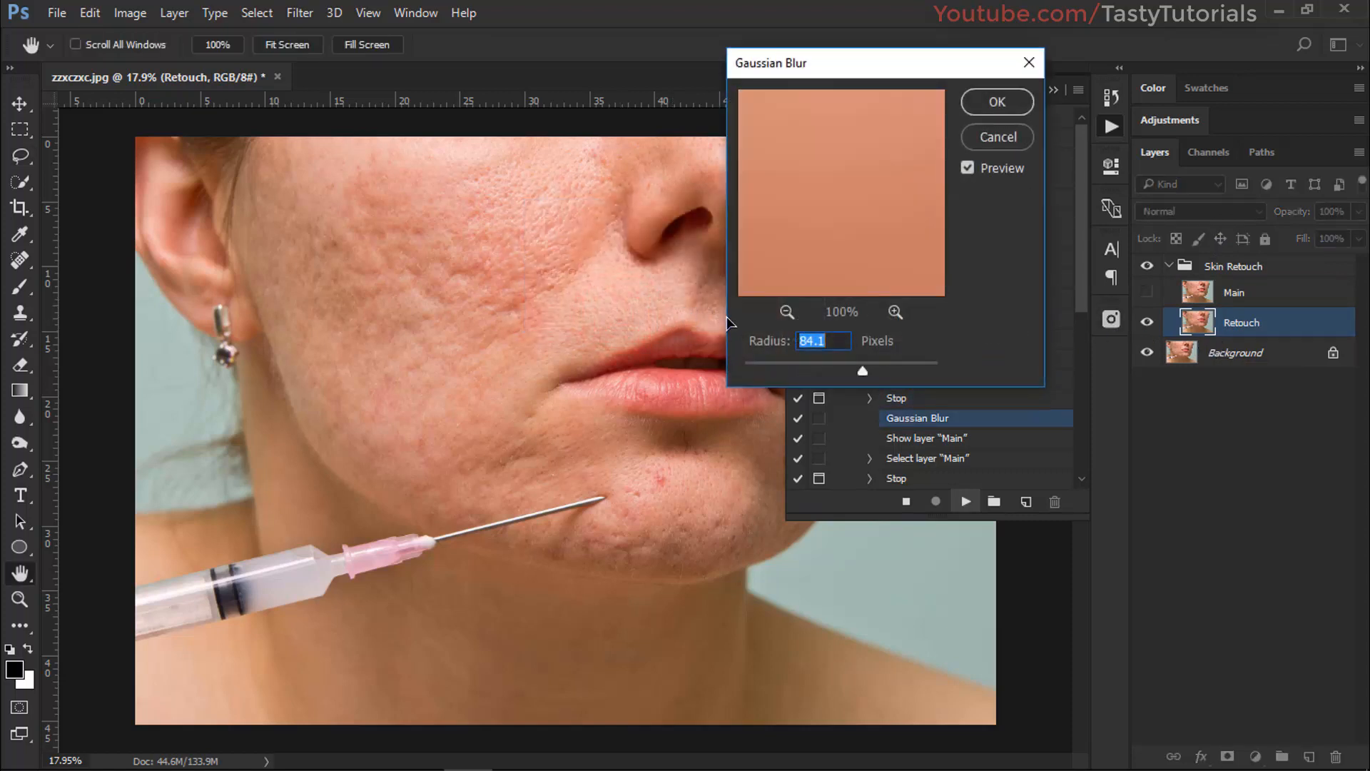
{"action": "type", "text": "4"}
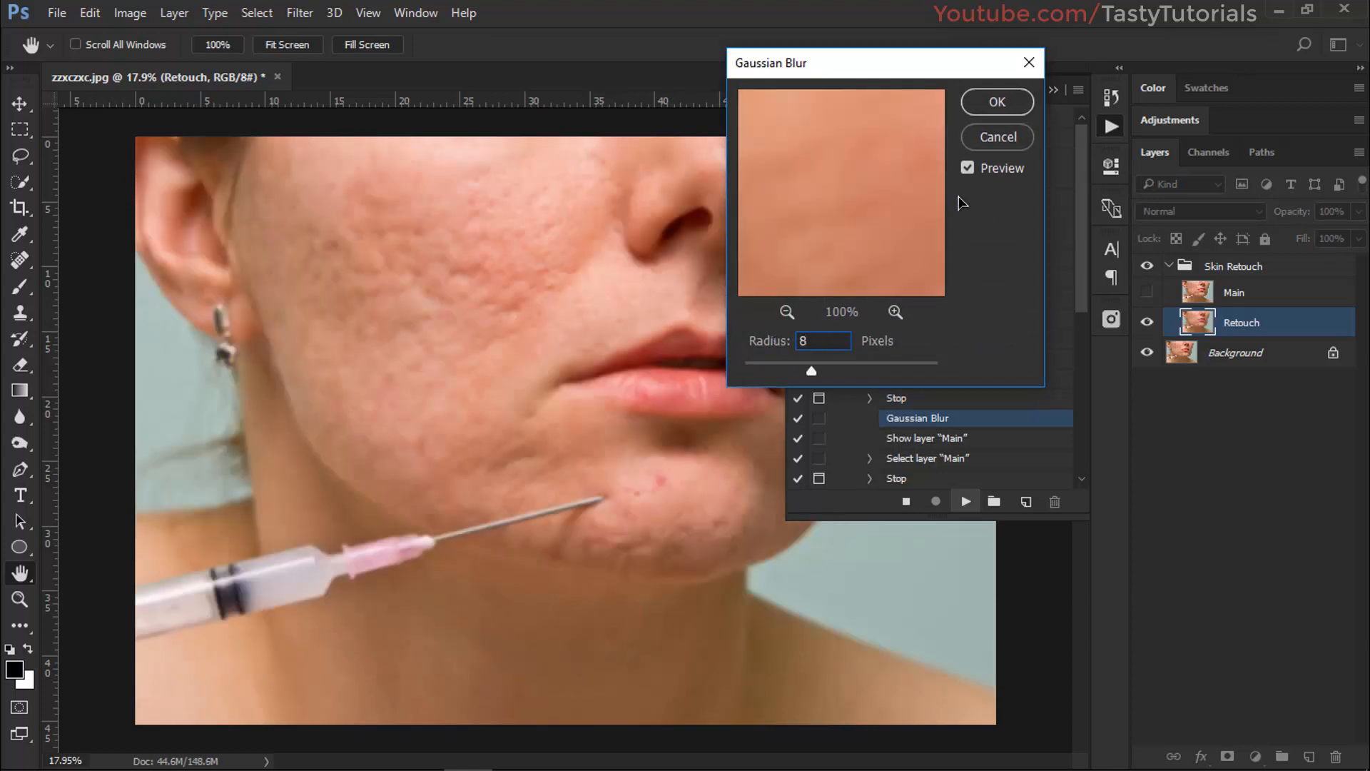
{"action": "left_click", "coordinate": [998, 101]}
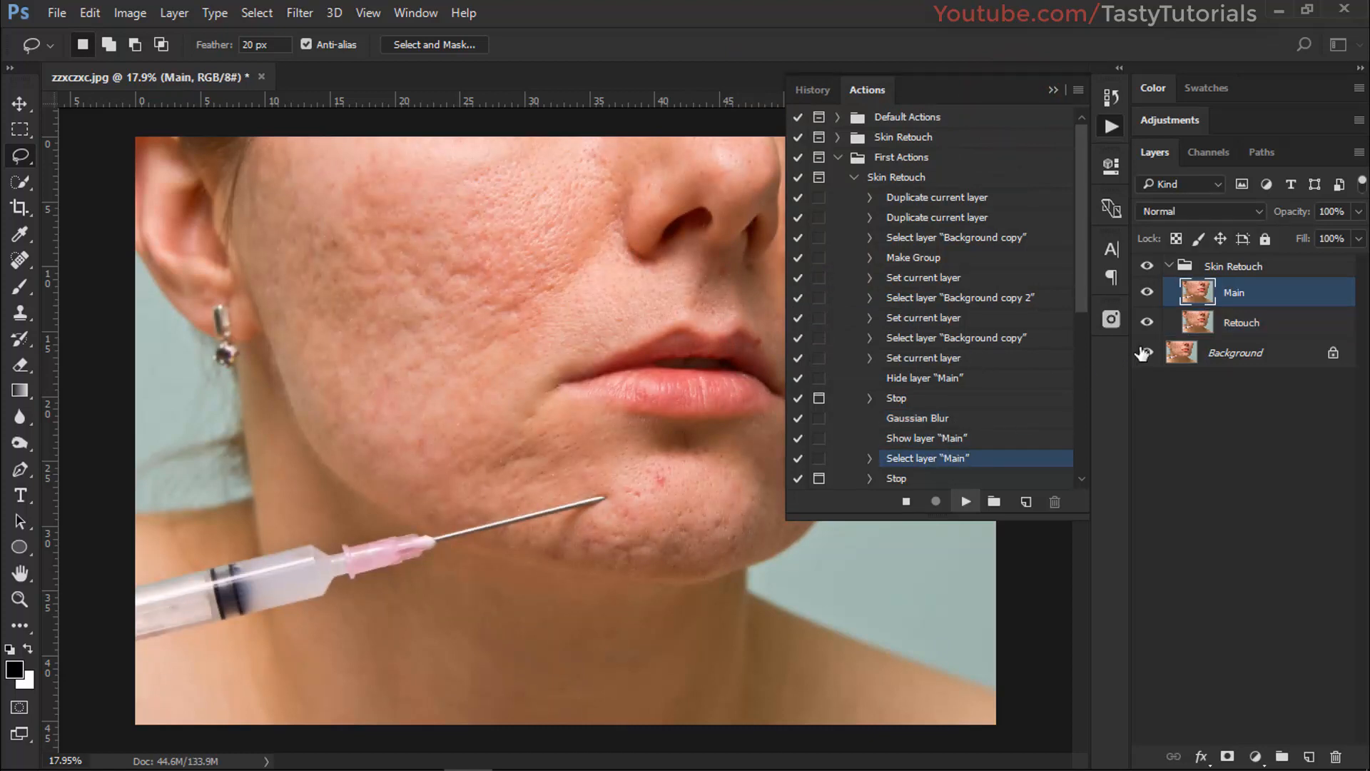
Step: Continue to Apply Image, accept the Retouch layer with Subtract, scale 2 and offset 128, and dismiss the lasso instructions stop
{"action": "left_click", "coordinate": [628, 313]}
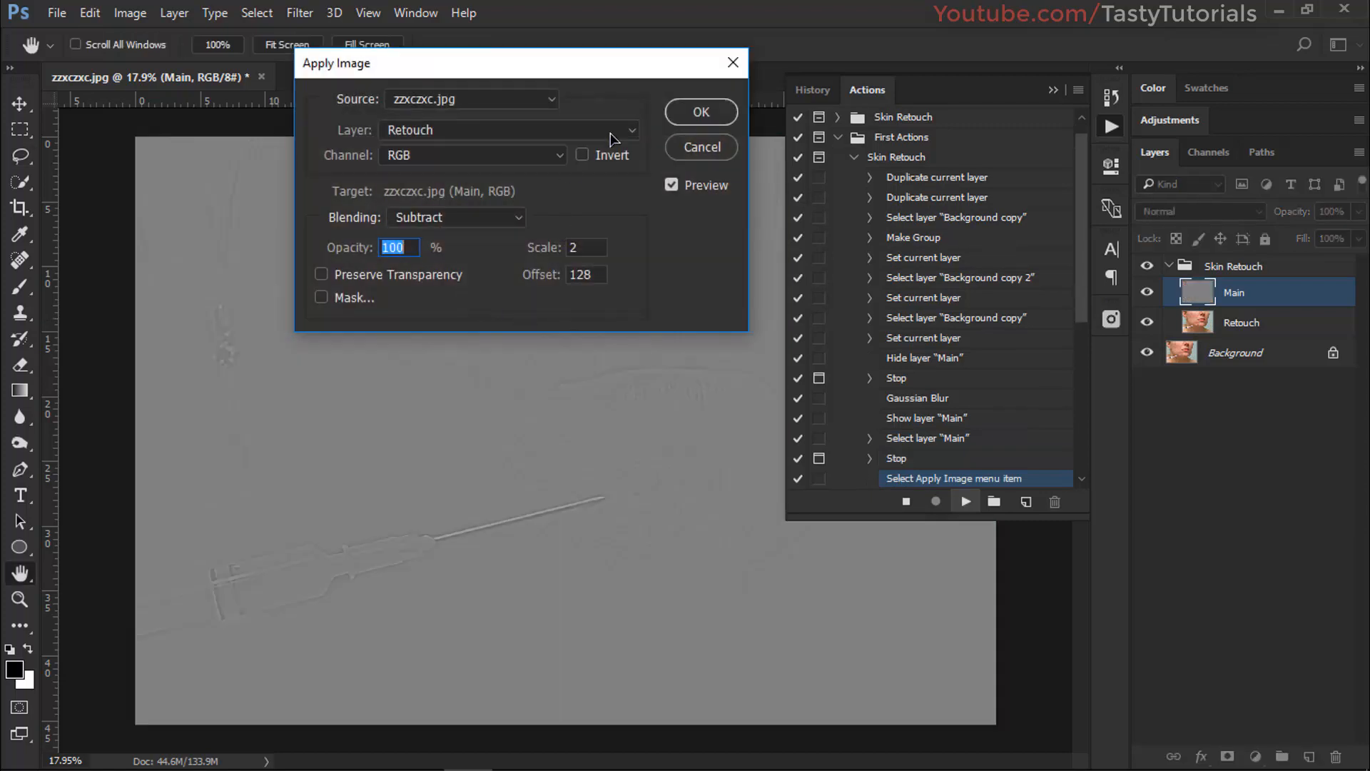
{"action": "left_click", "coordinate": [702, 114]}
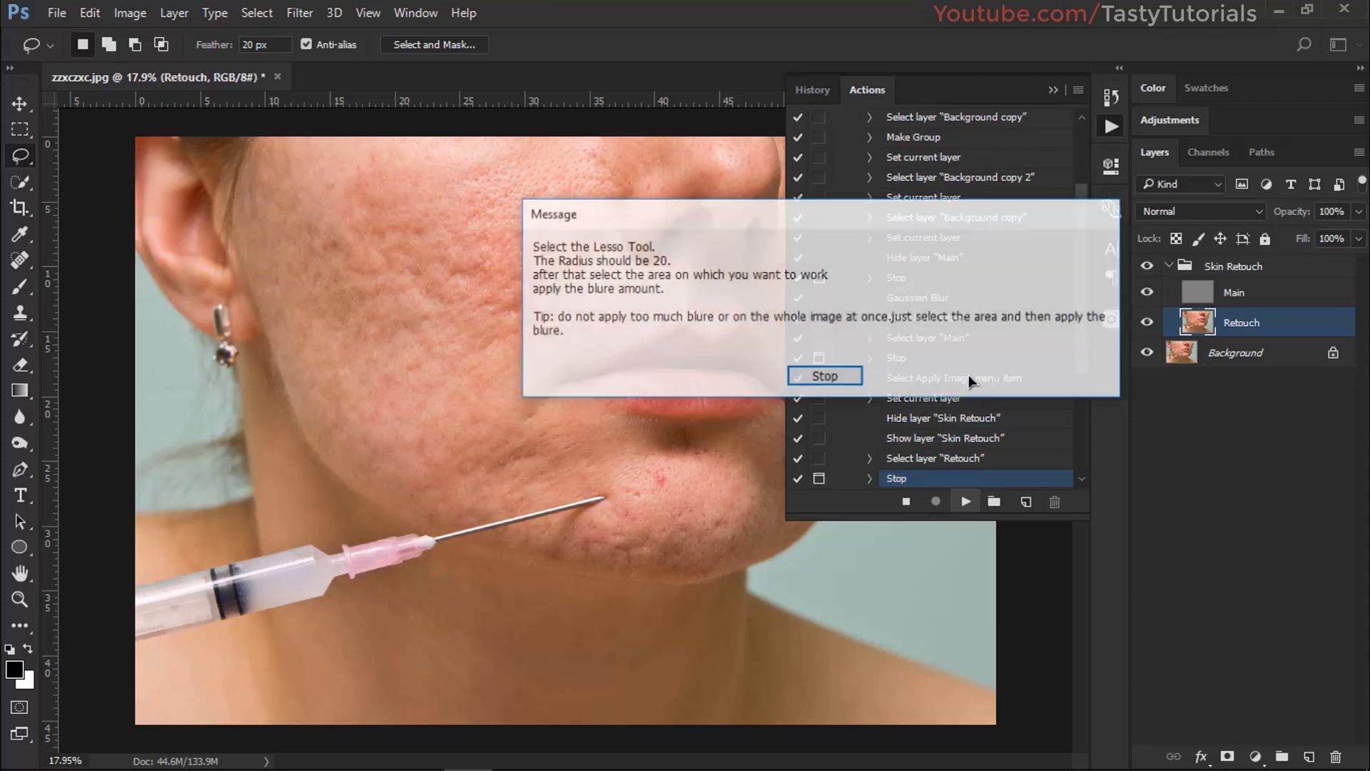
{"action": "left_click", "coordinate": [822, 372]}
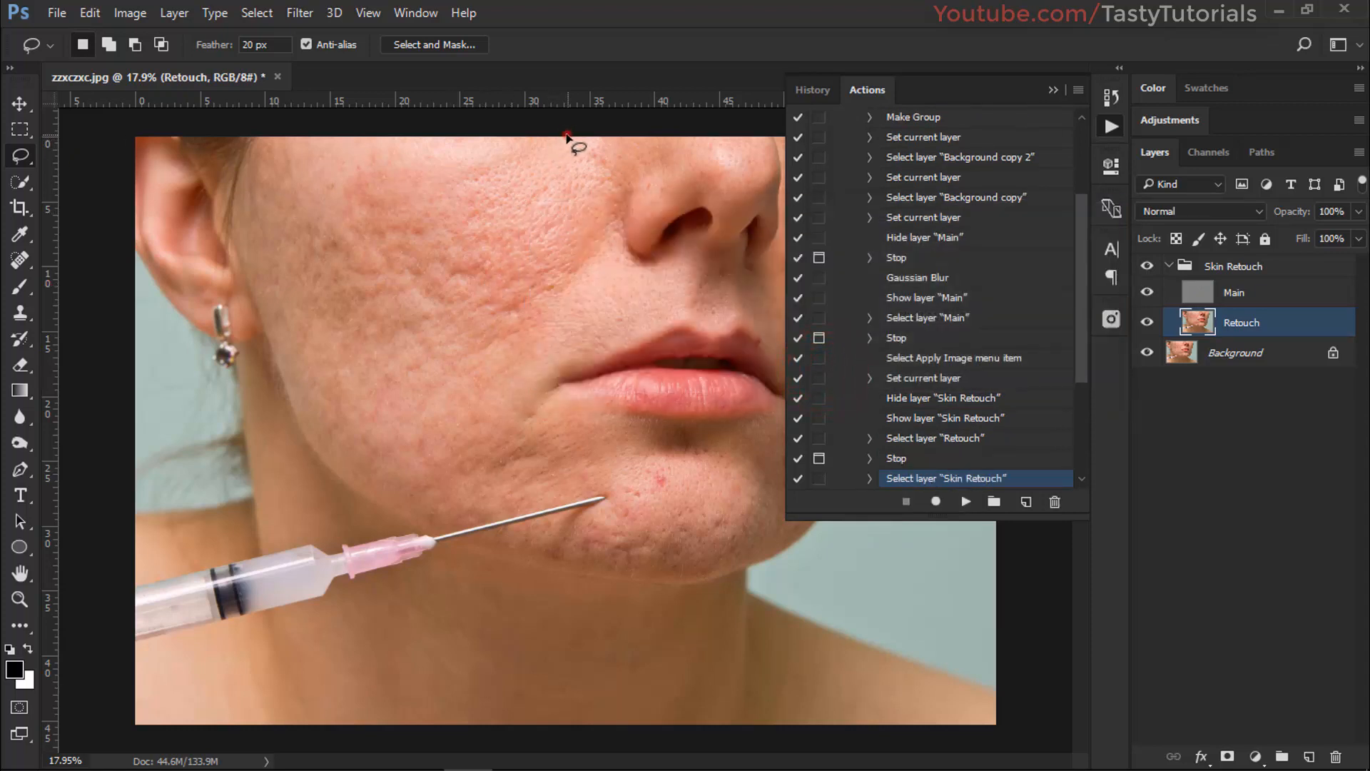
Step: Lasso the cheek area from the image's upper edge along the jaw to the chin and back beside the mouth and nose
{"action": "mouse_move", "coordinate": [567, 135]}
{"action": "left_mouse_down"}
{"action": "mouse_move", "coordinate": [332, 134]}
{"action": "mouse_move", "coordinate": [276, 149]}
{"action": "mouse_move", "coordinate": [263, 298]}
{"action": "left_mouse_up"}
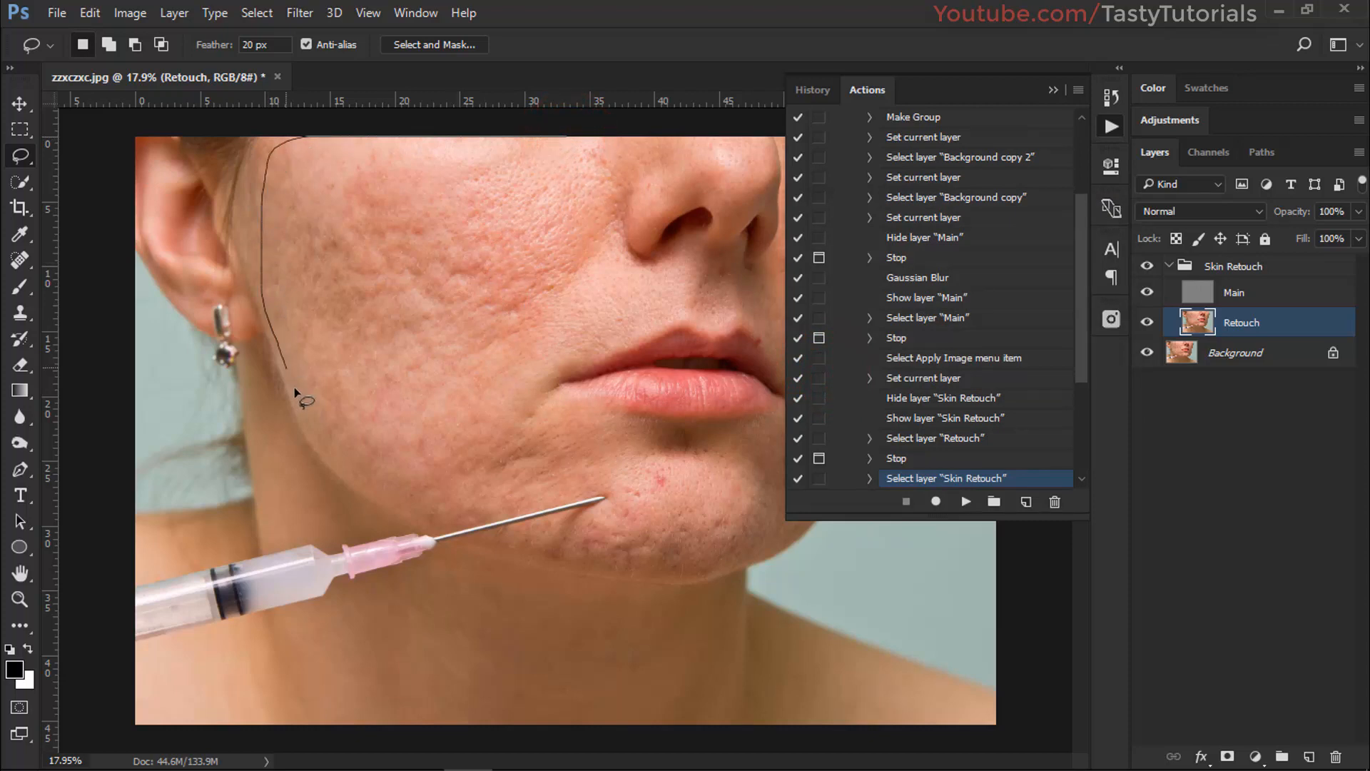
{"action": "mouse_move", "coordinate": [438, 505]}
{"action": "left_mouse_down"}
{"action": "mouse_move", "coordinate": [563, 507]}
{"action": "mouse_move", "coordinate": [598, 461]}
{"action": "left_mouse_up"}
{"action": "mouse_move", "coordinate": [559, 371]}
{"action": "left_mouse_down"}
{"action": "mouse_move", "coordinate": [627, 291]}
{"action": "mouse_move", "coordinate": [608, 226]}
{"action": "mouse_move", "coordinate": [666, 147]}
{"action": "mouse_move", "coordinate": [643, 112]}
{"action": "mouse_move", "coordinate": [416, 107]}
{"action": "left_mouse_up"}
Step: Apply Gaussian Blur with a radius of about 120 pixels to the selected cheek on the Retouch layer
{"action": "left_click", "coordinate": [300, 12]}
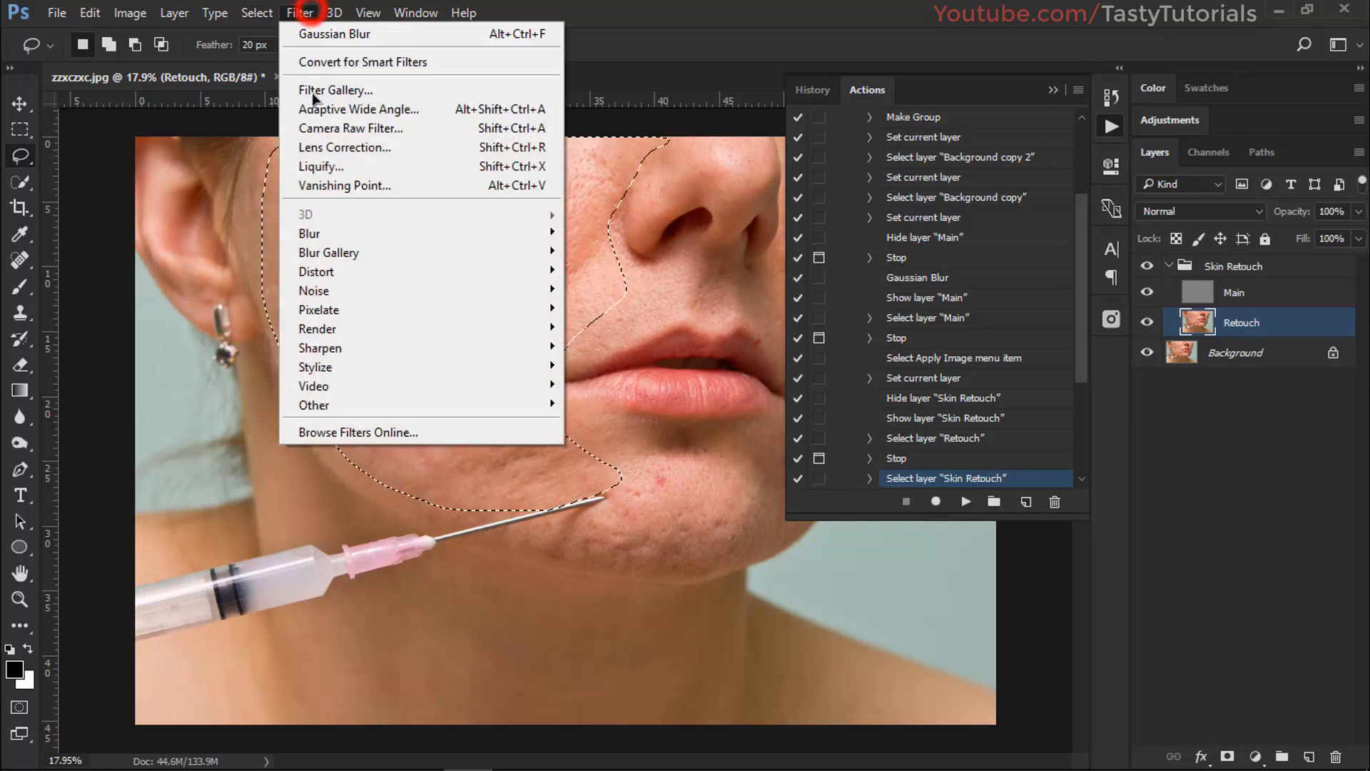
{"action": "mouse_move", "coordinate": [314, 224]}
{"action": "left_click", "coordinate": [211, 324]}
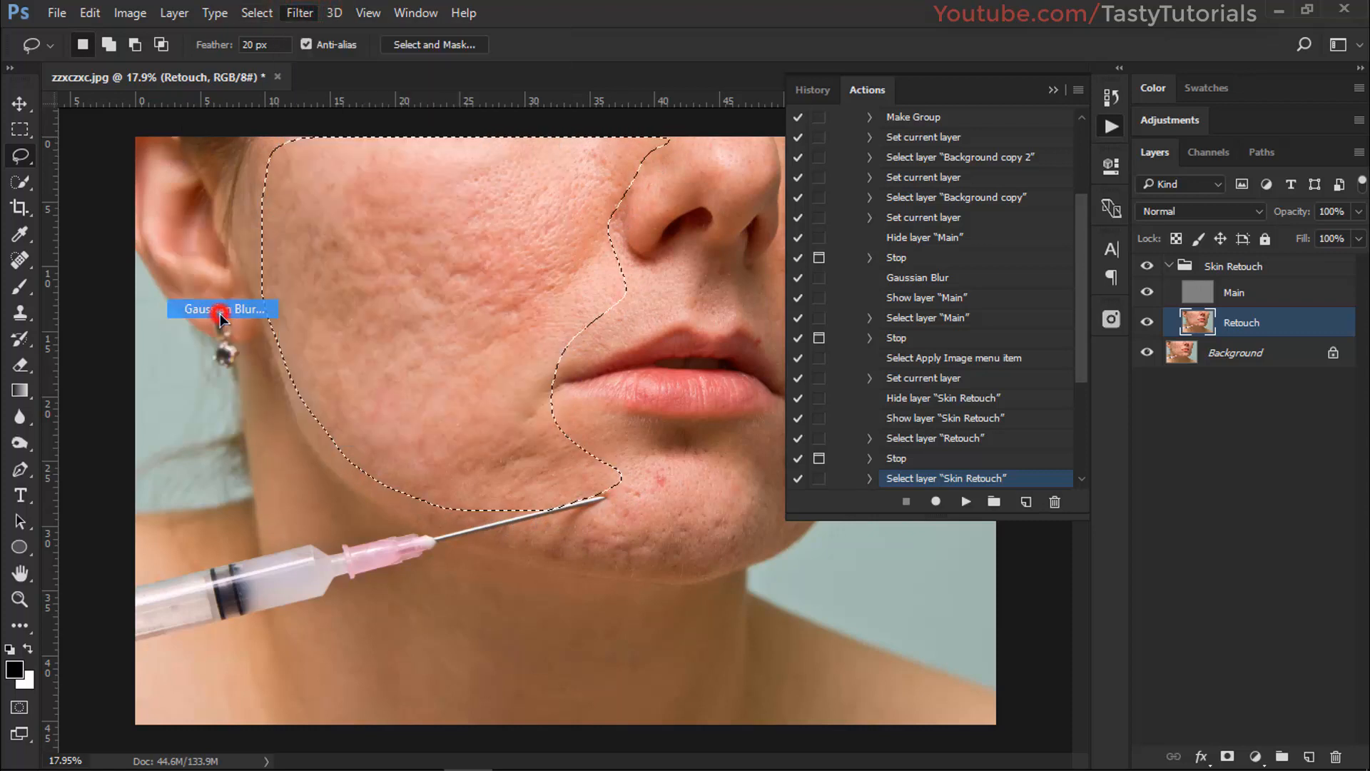
{"action": "left_click", "coordinate": [832, 370]}
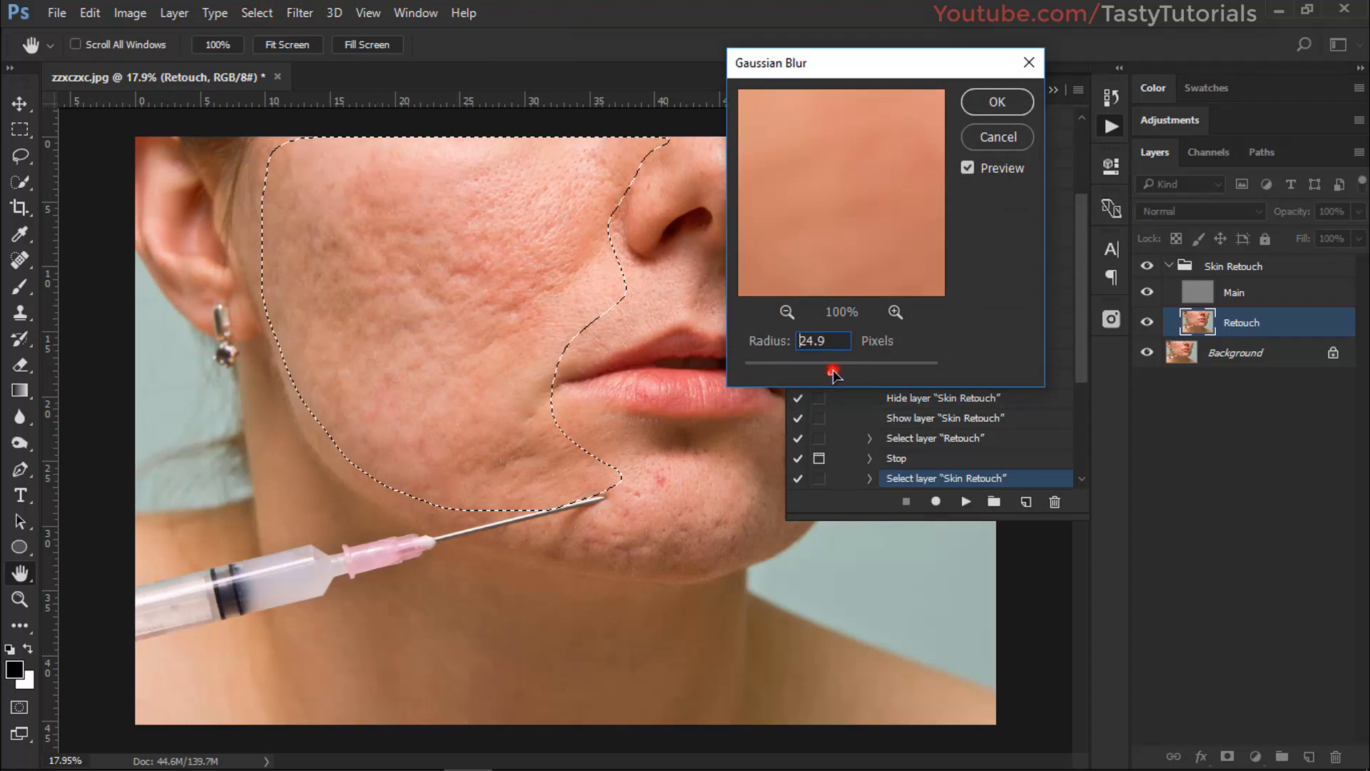
{"action": "left_click", "coordinate": [877, 370]}
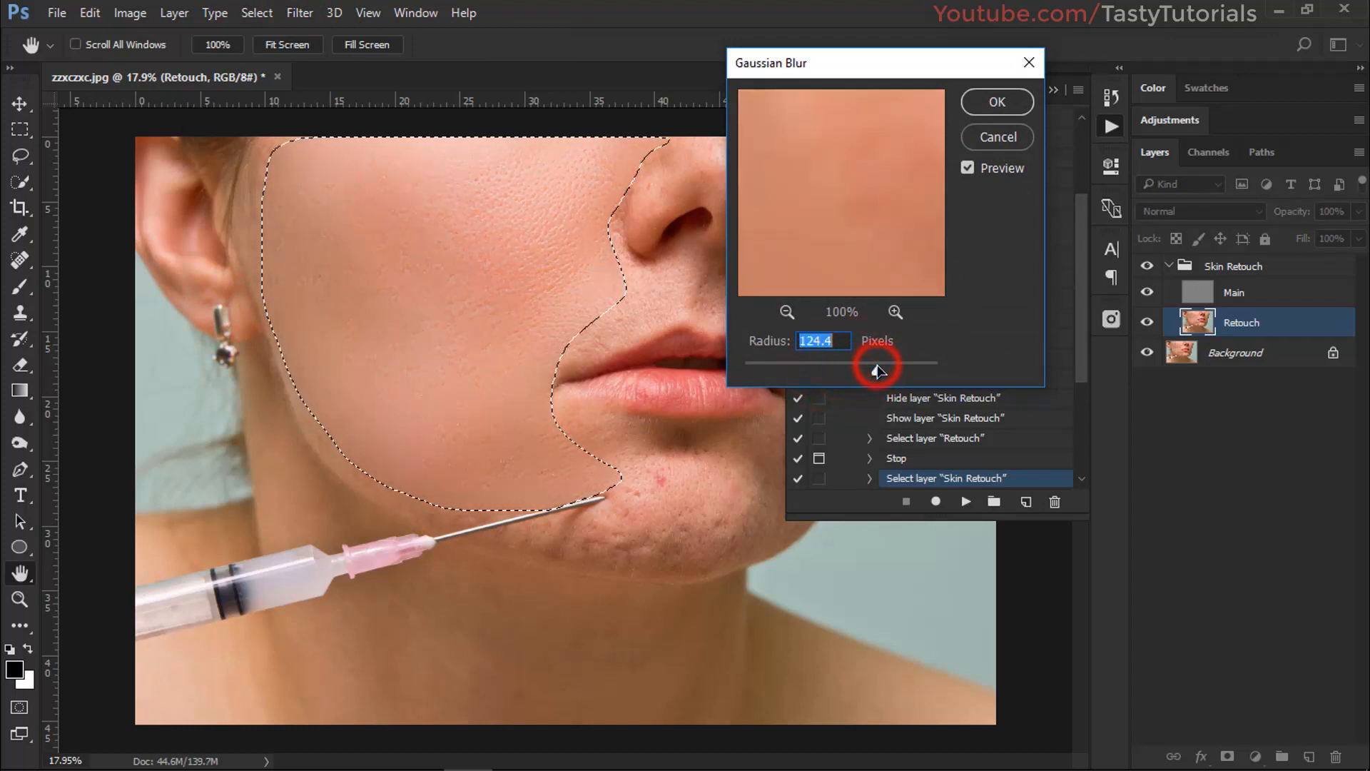
{"action": "left_click", "coordinate": [869, 372]}
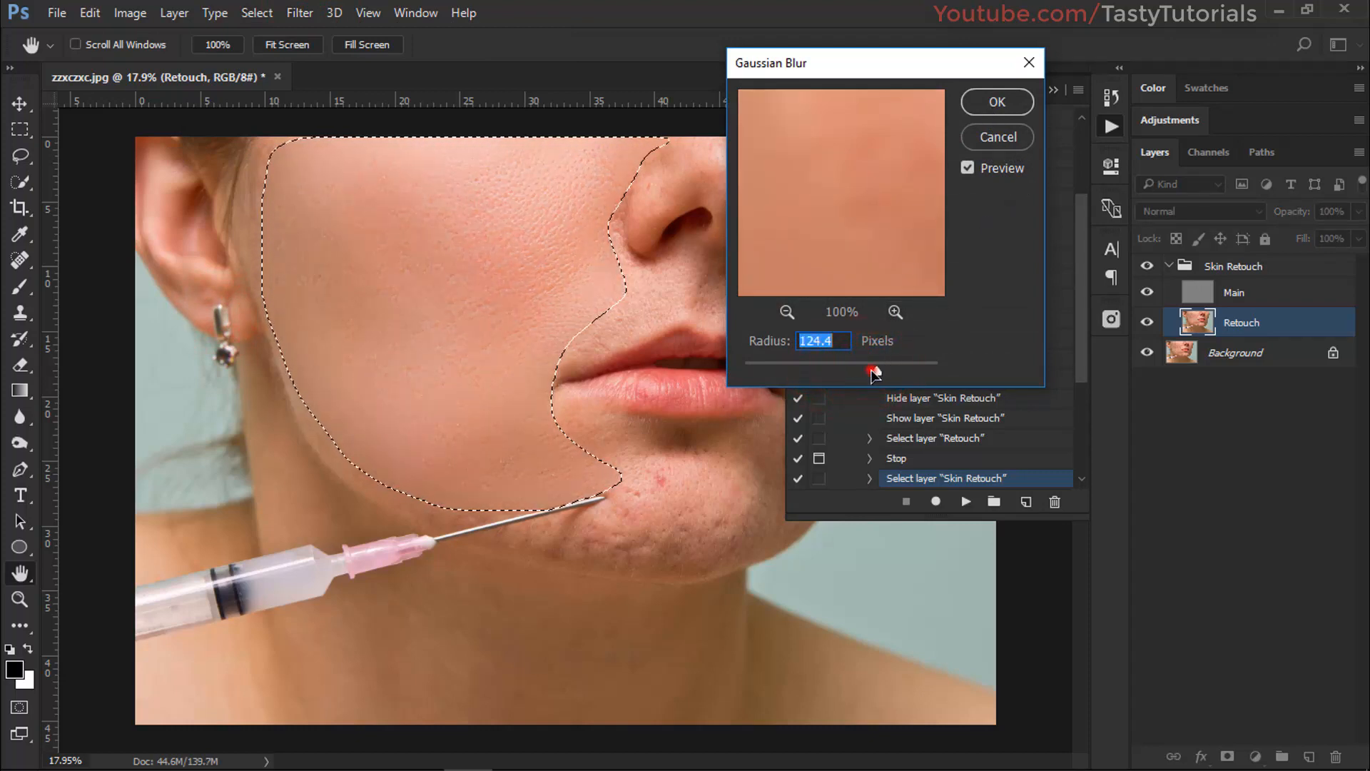
{"action": "left_click_drag", "start_coordinate": [872, 369], "coordinate": [875, 370]}
{"action": "left_click", "coordinate": [996, 102]}
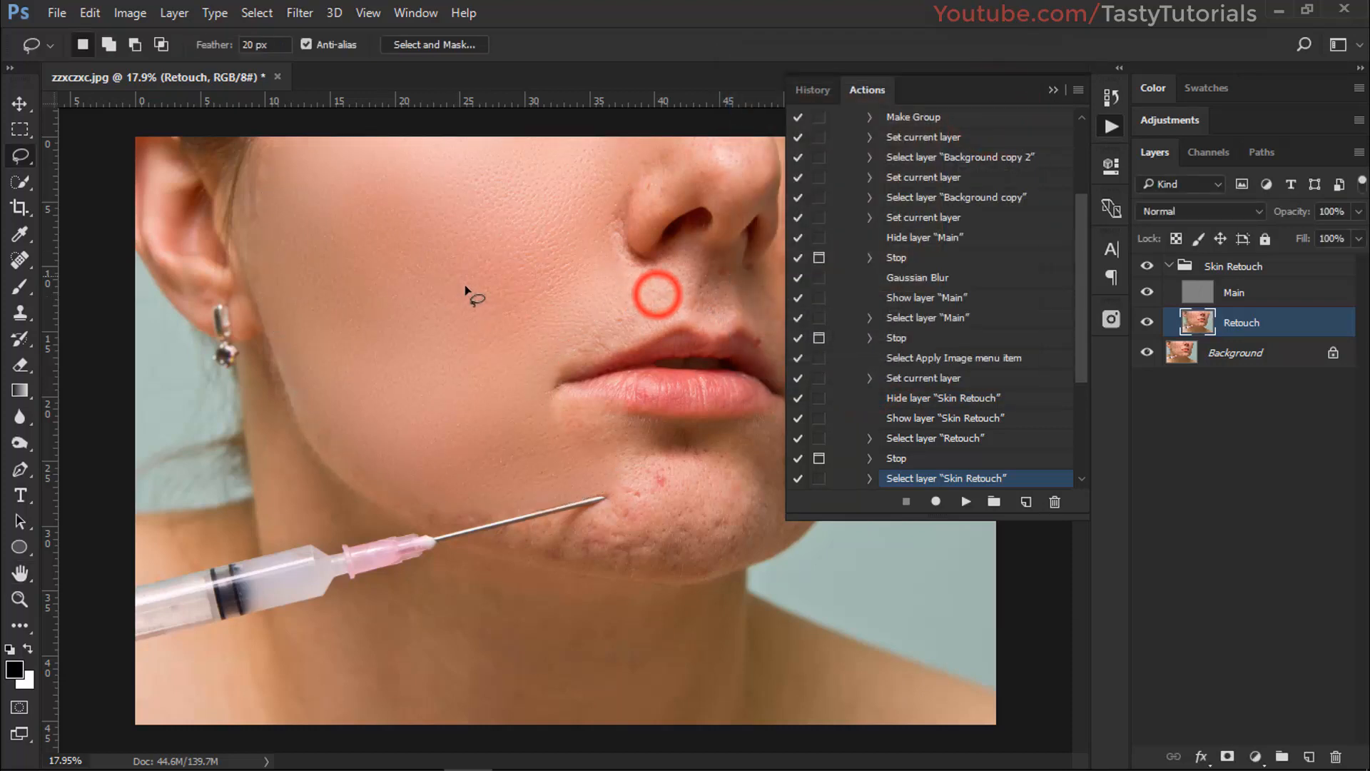
Step: Resume the action, apply Smart Sharpen with amount 259%, radius 6.7 px and noise reduction 30%, and dismiss the closing message
{"action": "left_click", "coordinate": [961, 500]}
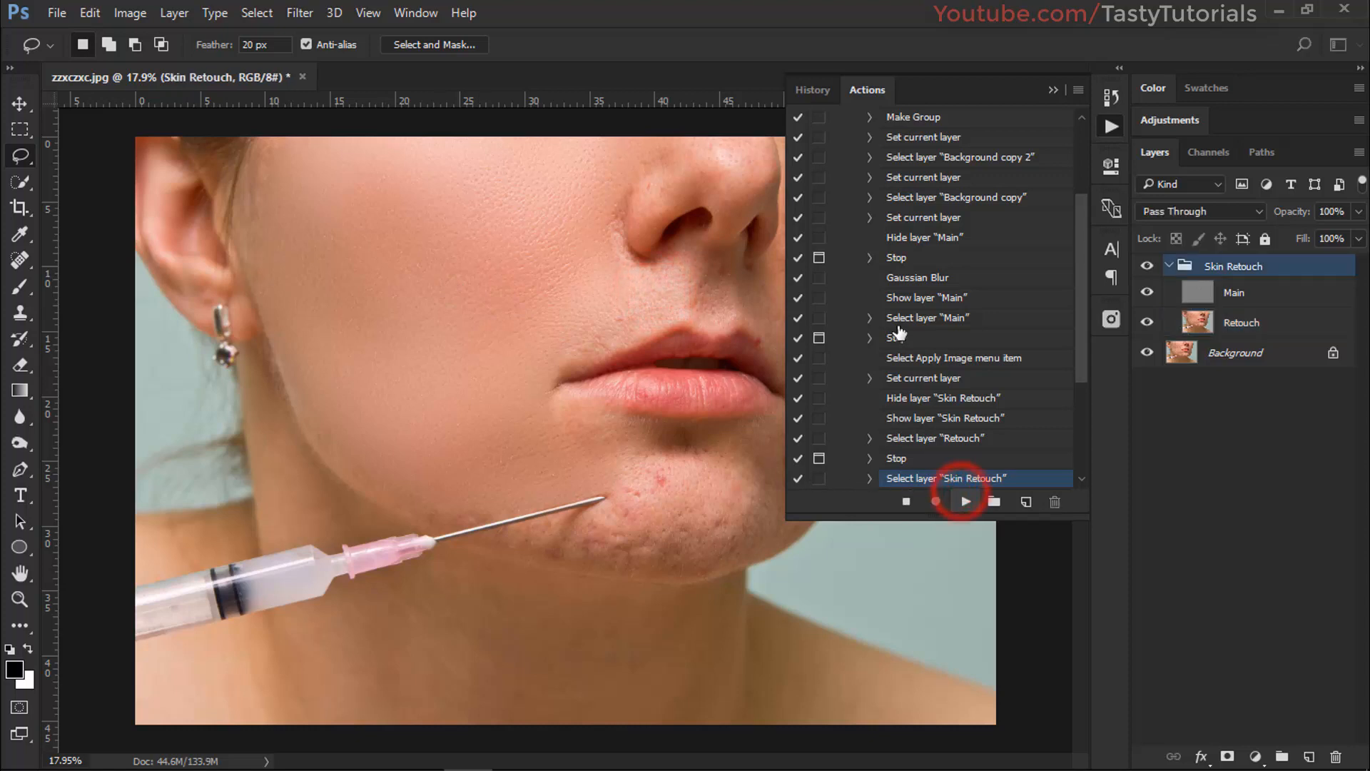
{"action": "key", "text": "ctrl+shift+alt+e"}
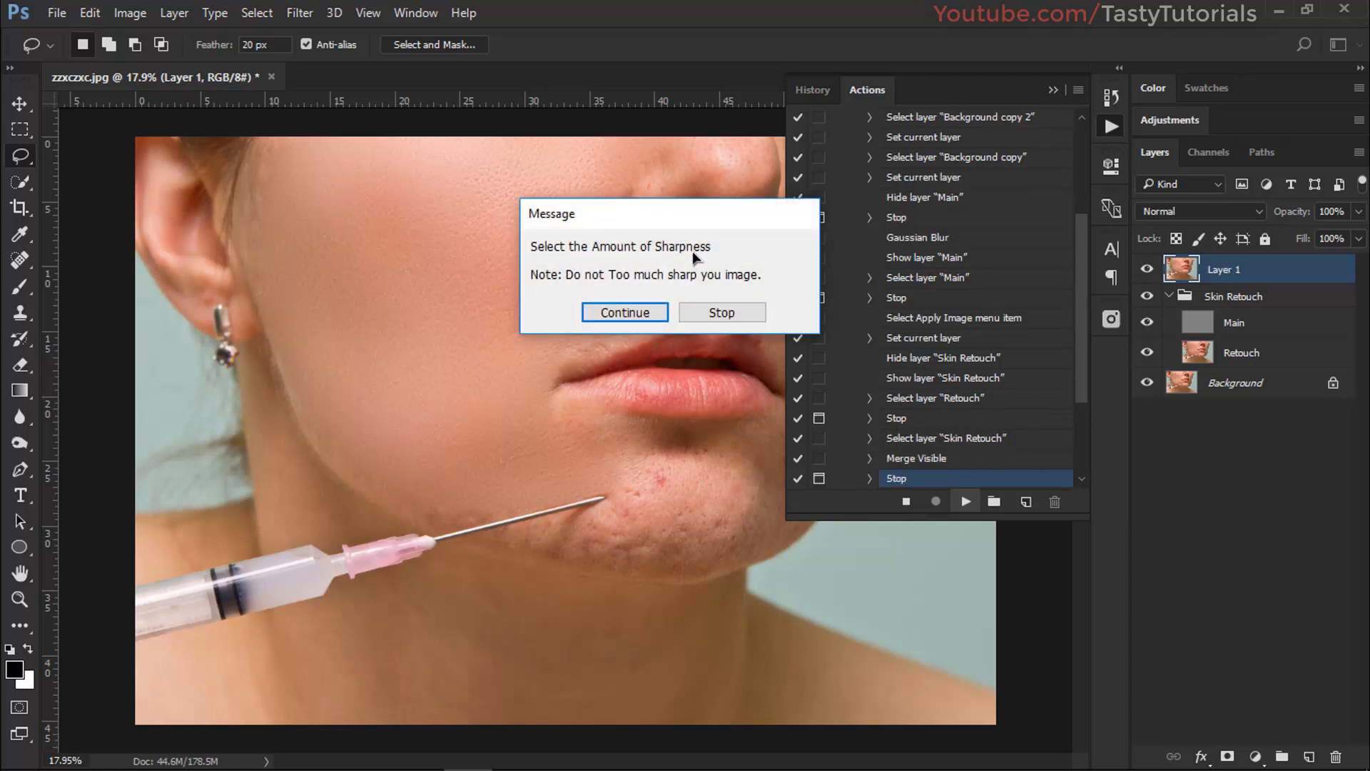
{"action": "left_click", "coordinate": [606, 314]}
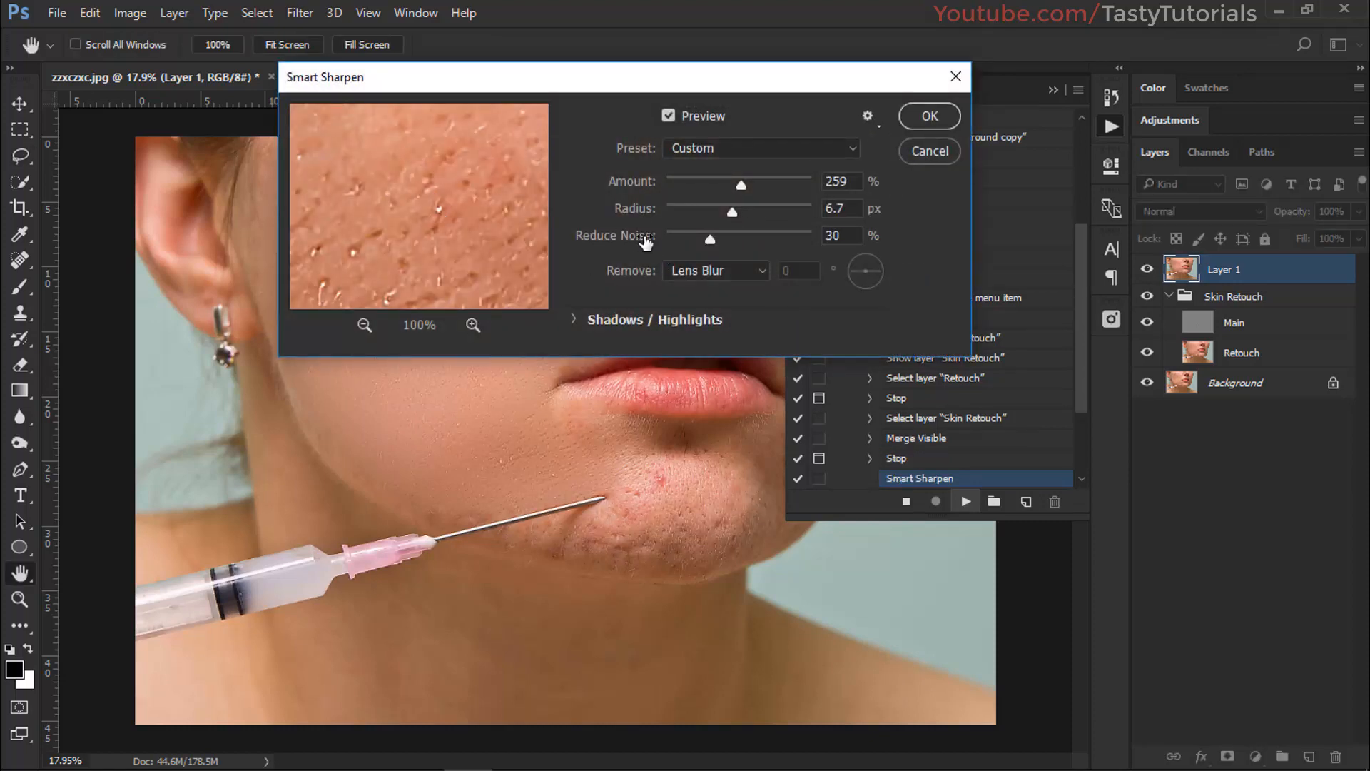
{"action": "left_click", "coordinate": [930, 116]}
{"action": "key", "text": "l"}
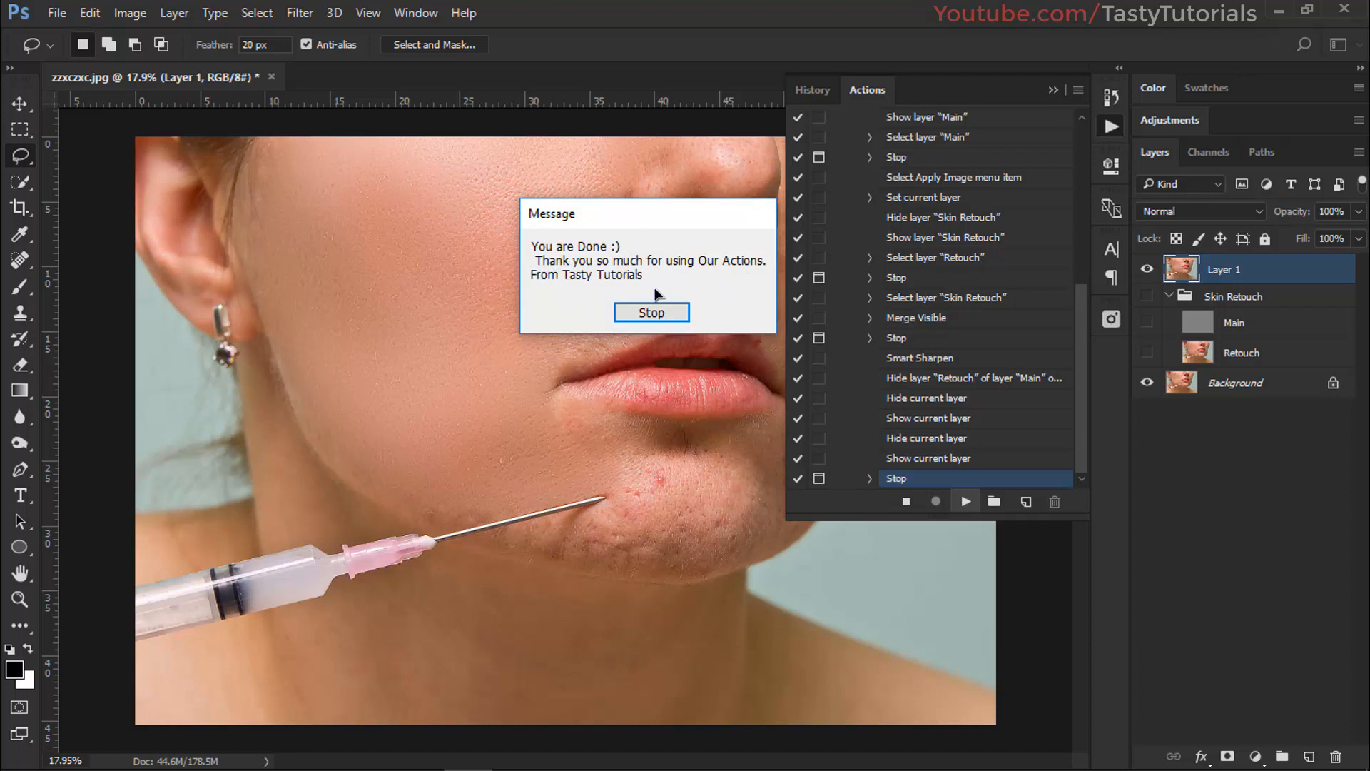
{"action": "left_click", "coordinate": [651, 312]}
Step: Collapse the First Actions set and save it as First Actions.atn in the Play folder on the Desktop
{"action": "scroll", "coordinate": [892, 323], "scroll_direction": "up", "scroll_amount": 3}
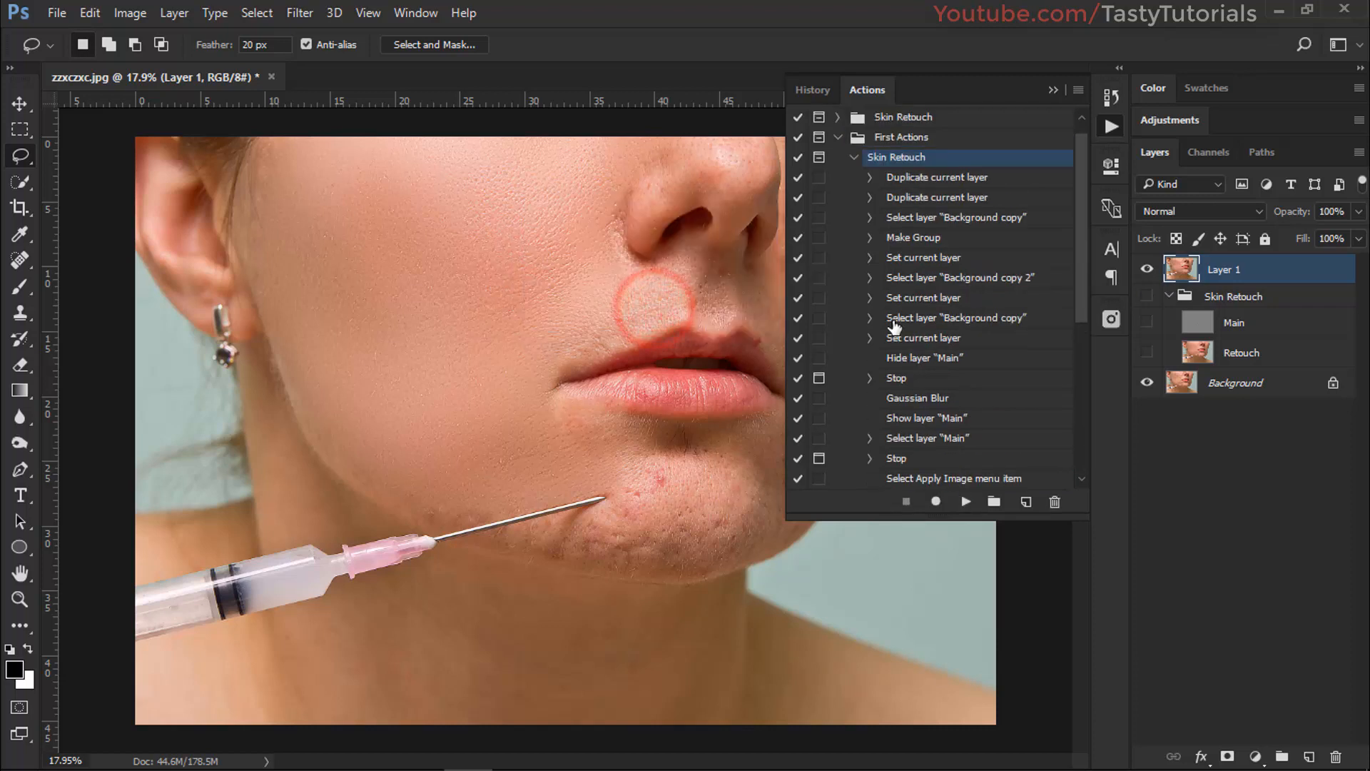
{"action": "left_click", "coordinate": [852, 177]}
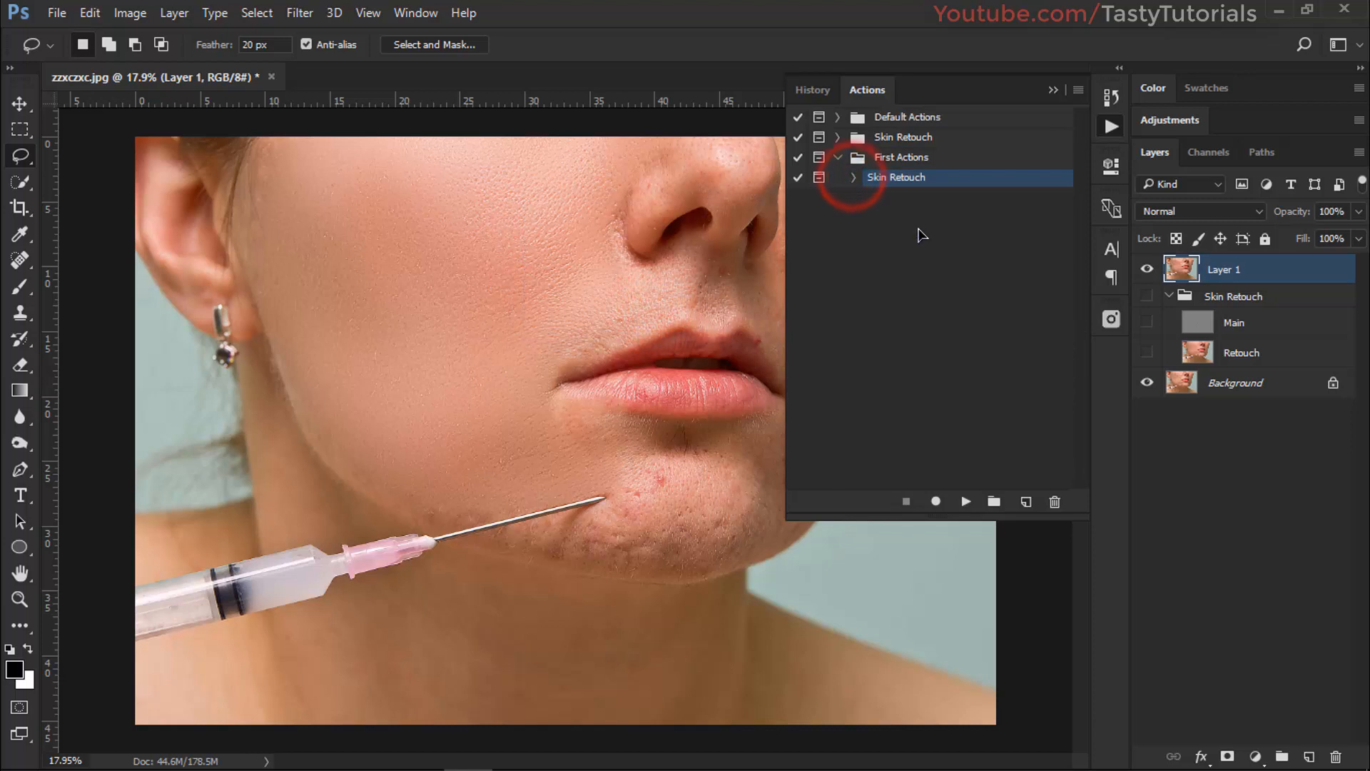
{"action": "left_click", "coordinate": [837, 157]}
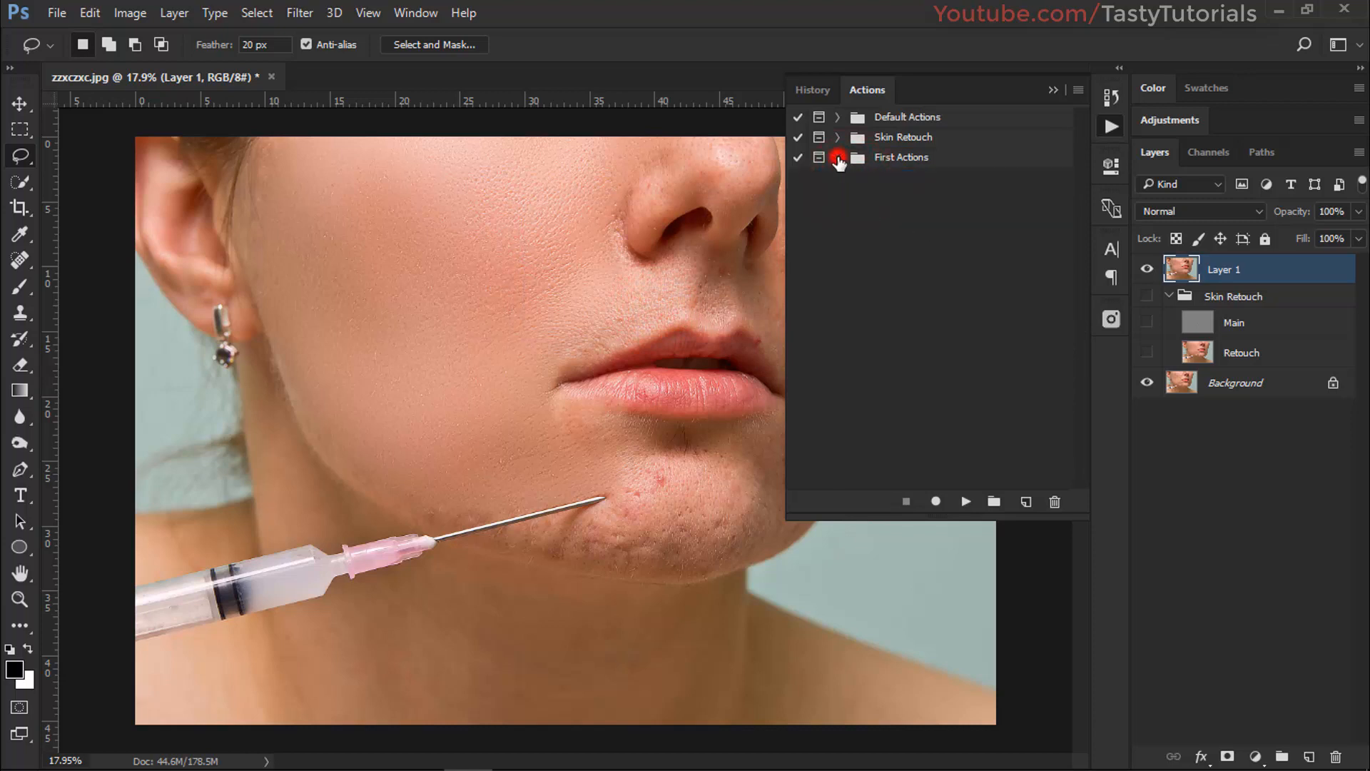
{"action": "left_click", "coordinate": [900, 158]}
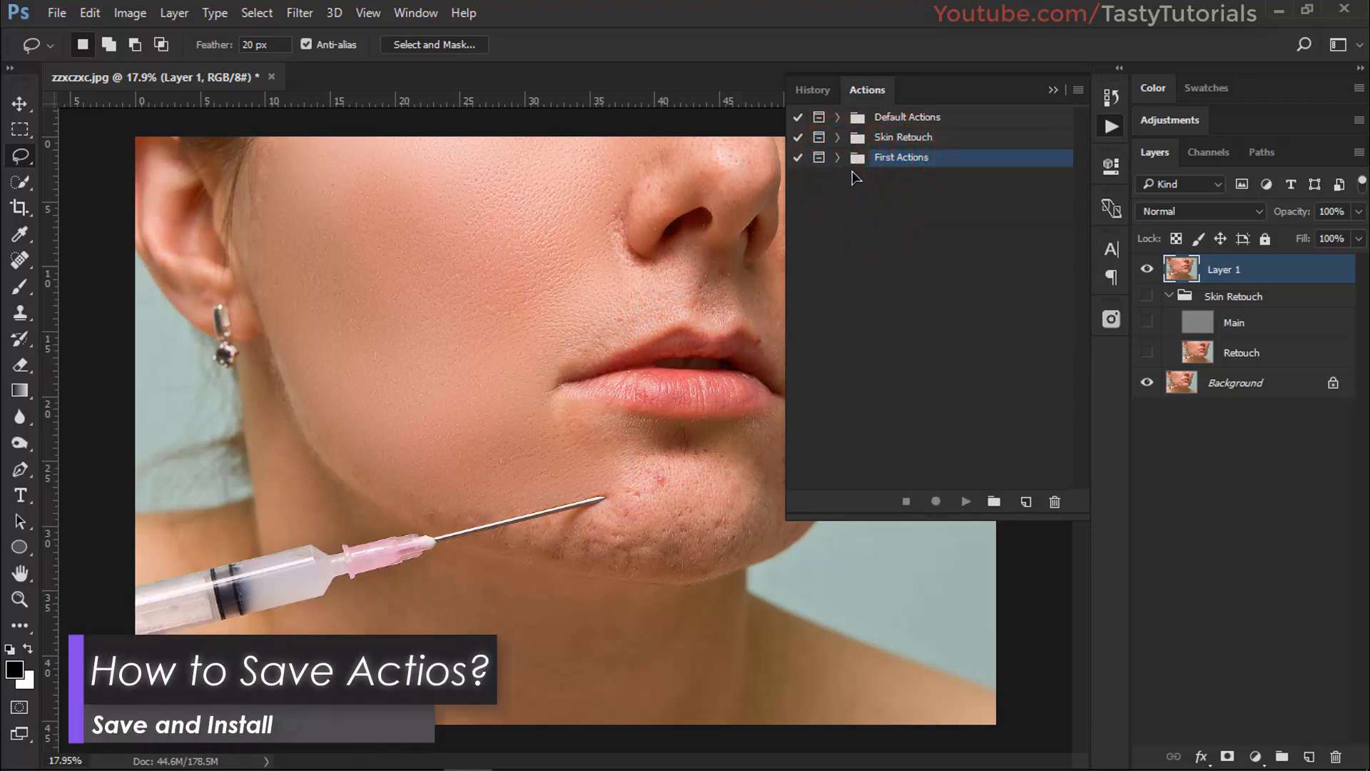
{"action": "left_click", "coordinate": [1078, 90]}
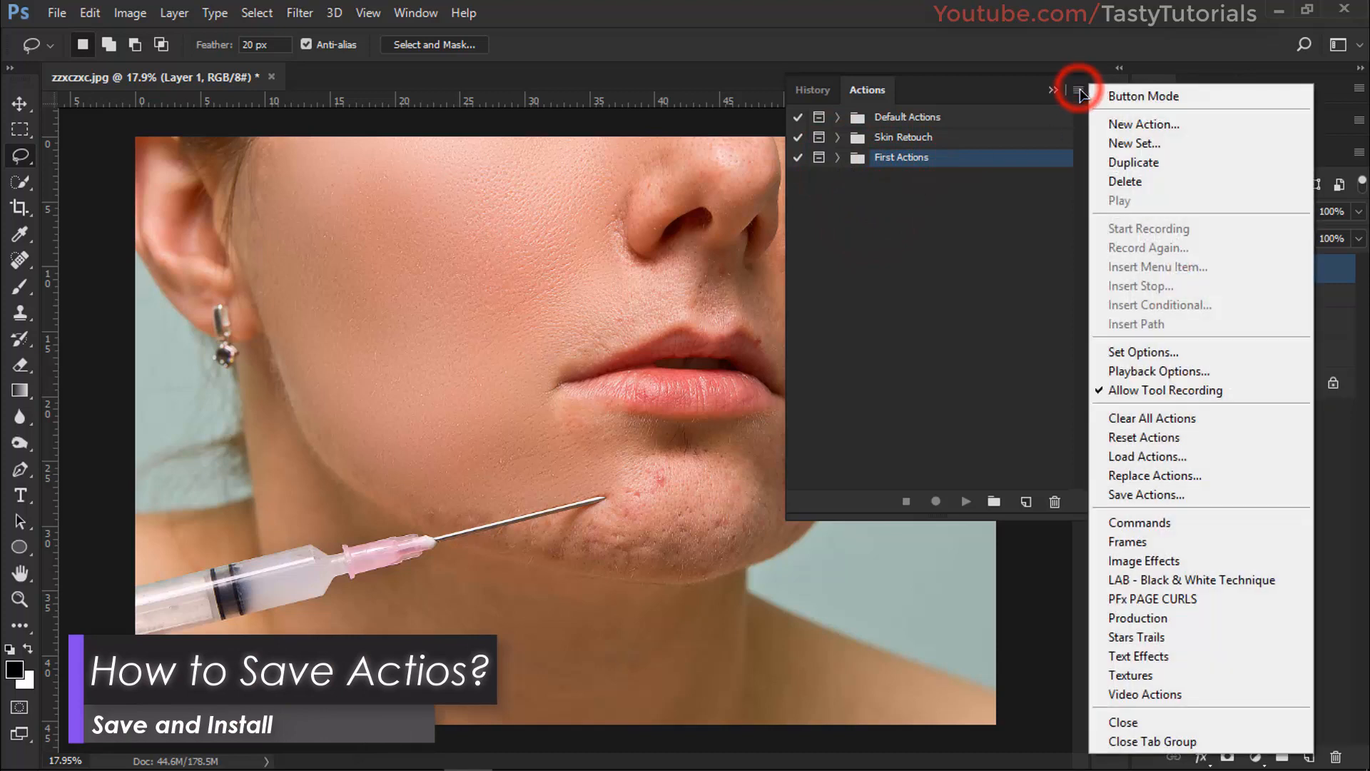
{"action": "left_click", "coordinate": [1137, 493]}
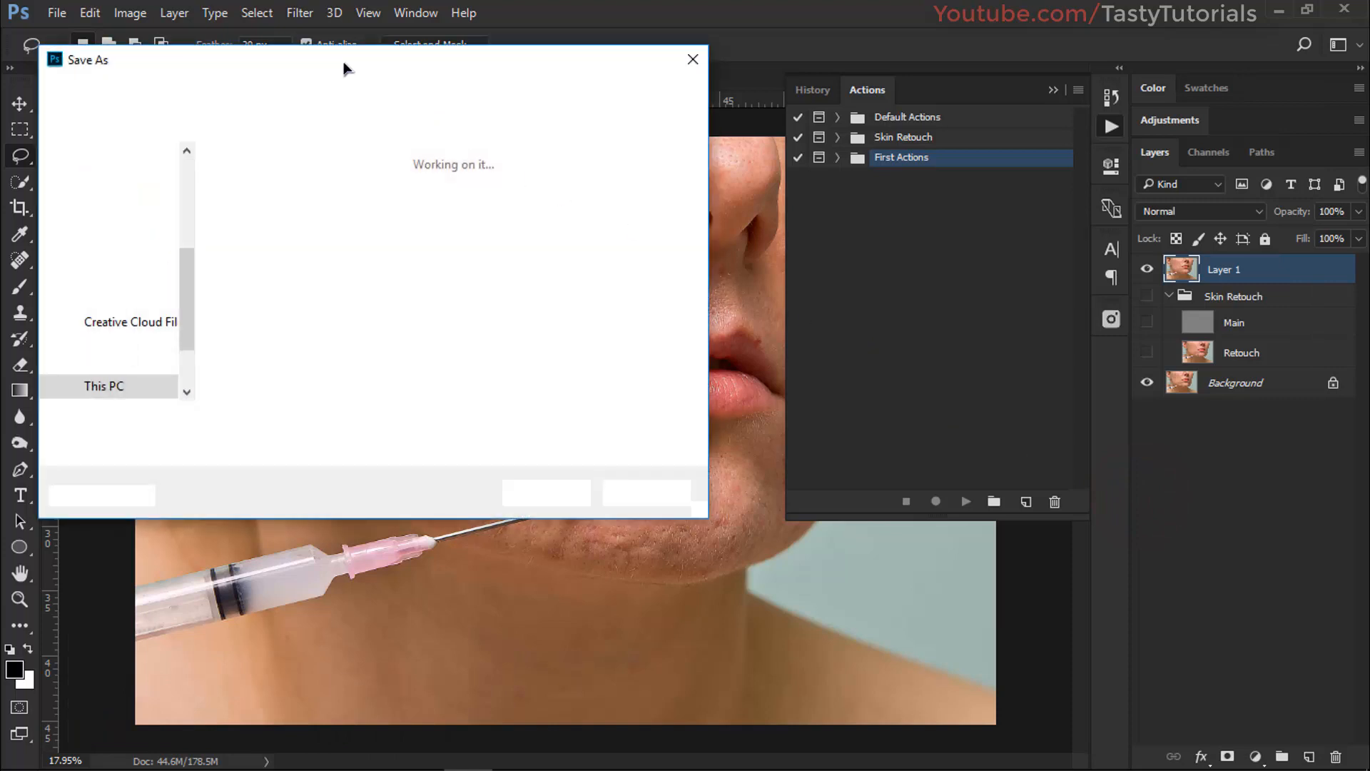
{"action": "left_click", "coordinate": [345, 57]}
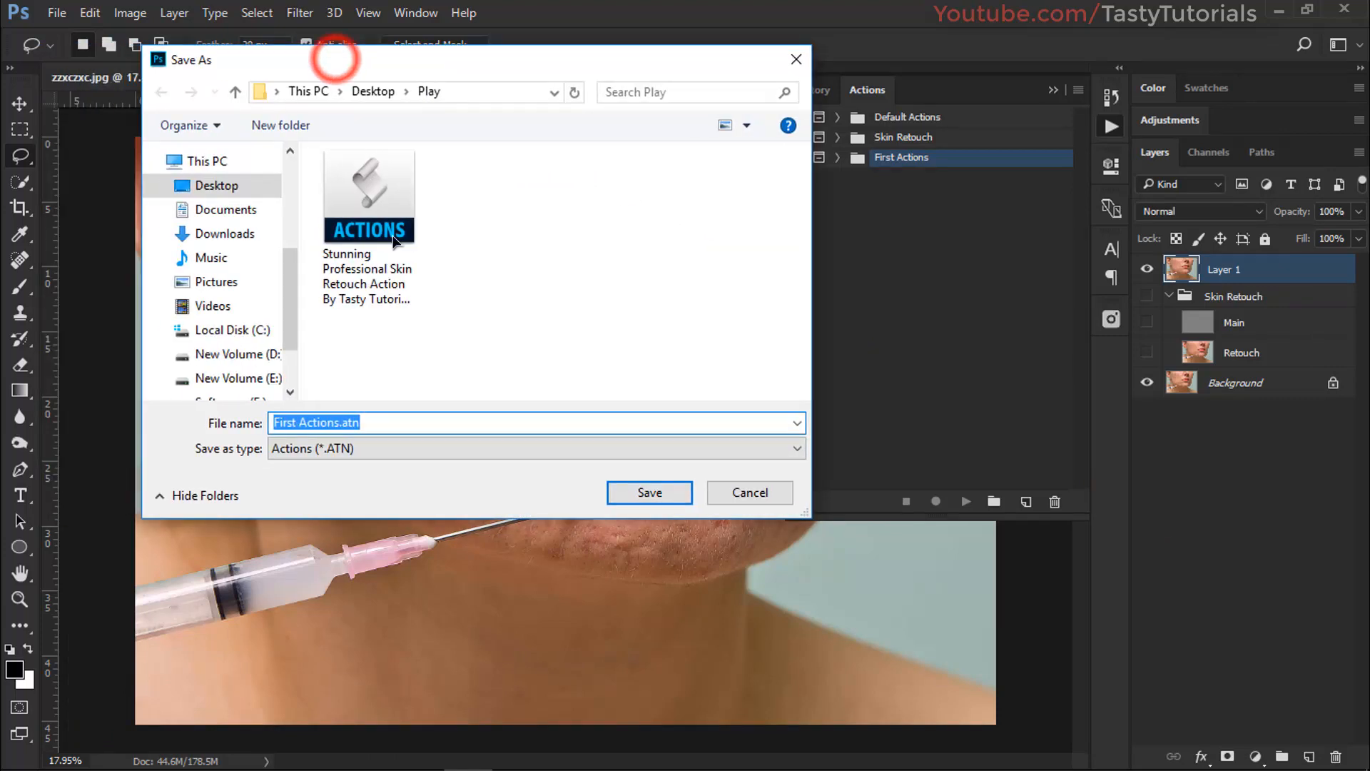
{"action": "left_click", "coordinate": [382, 422]}
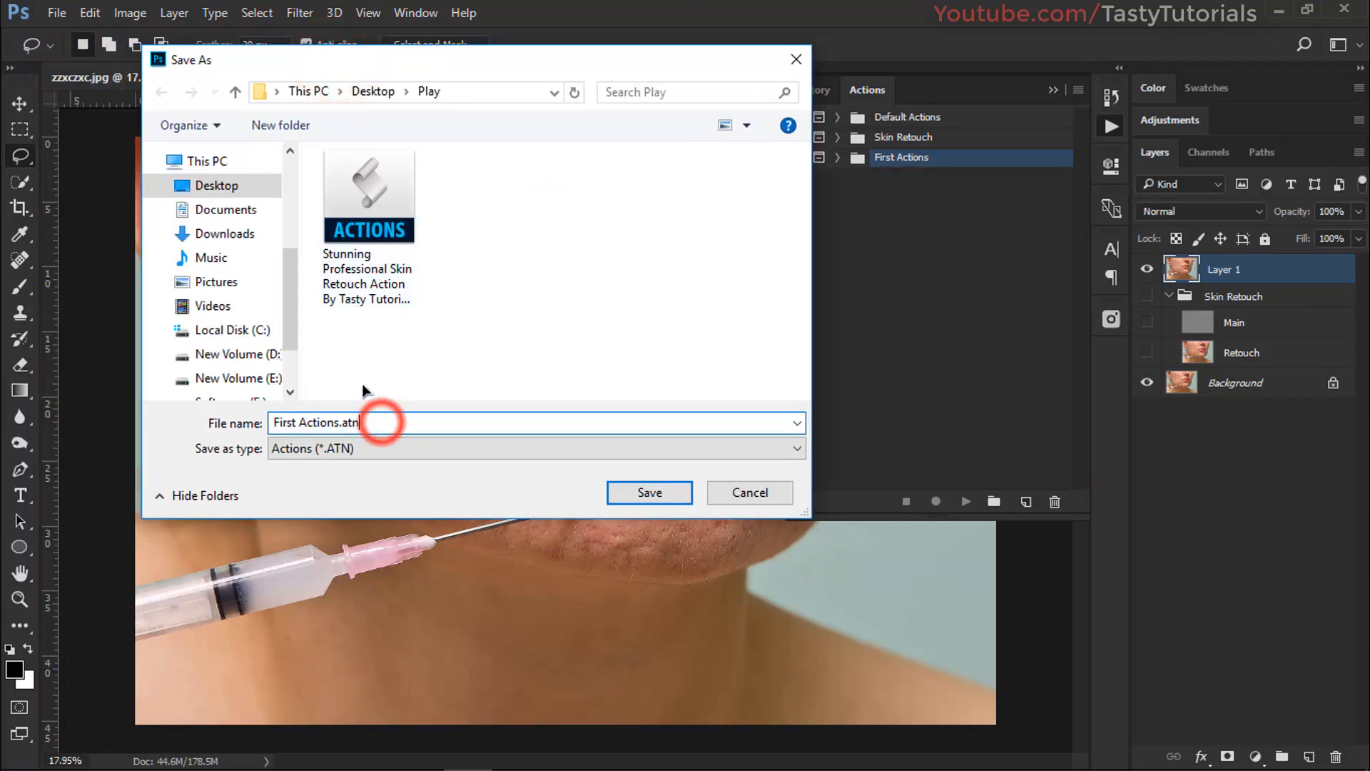
{"action": "left_click", "coordinate": [341, 426]}
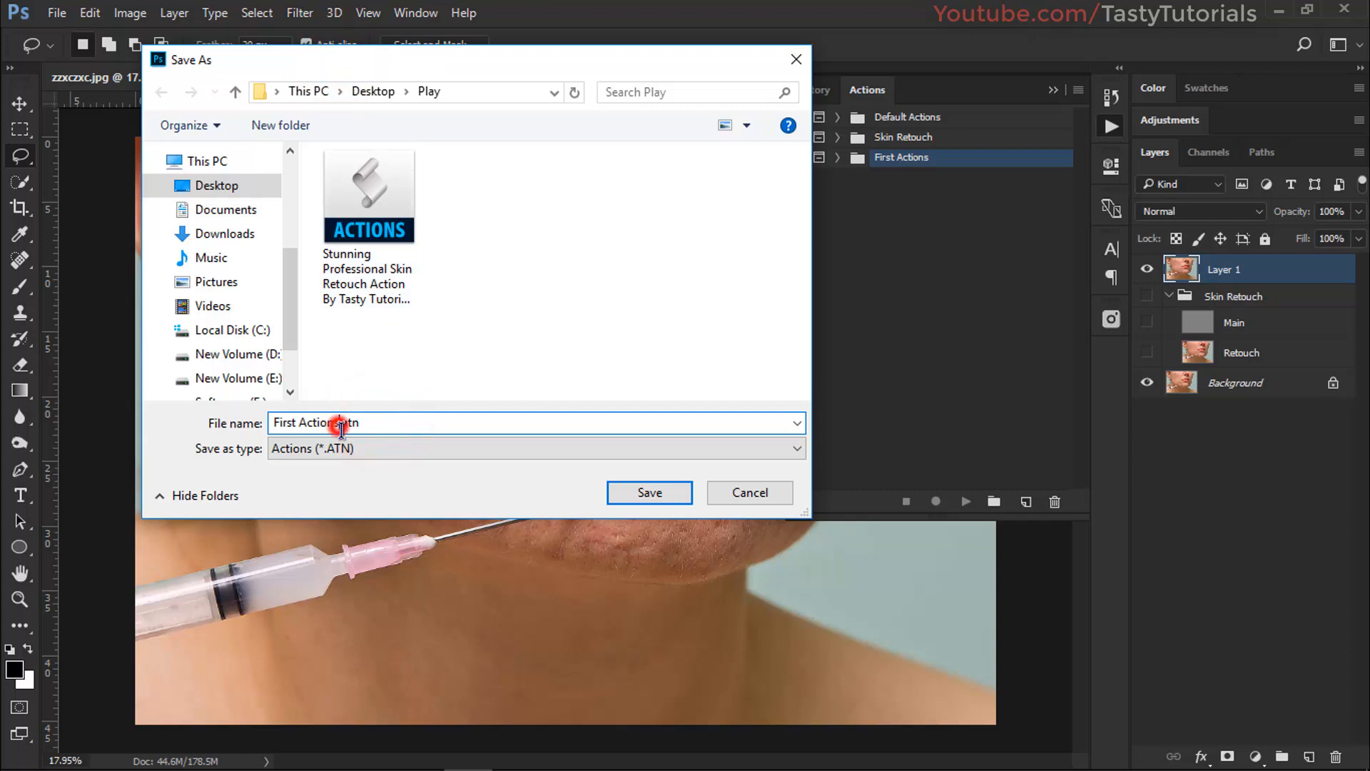
{"action": "left_click", "coordinate": [638, 492]}
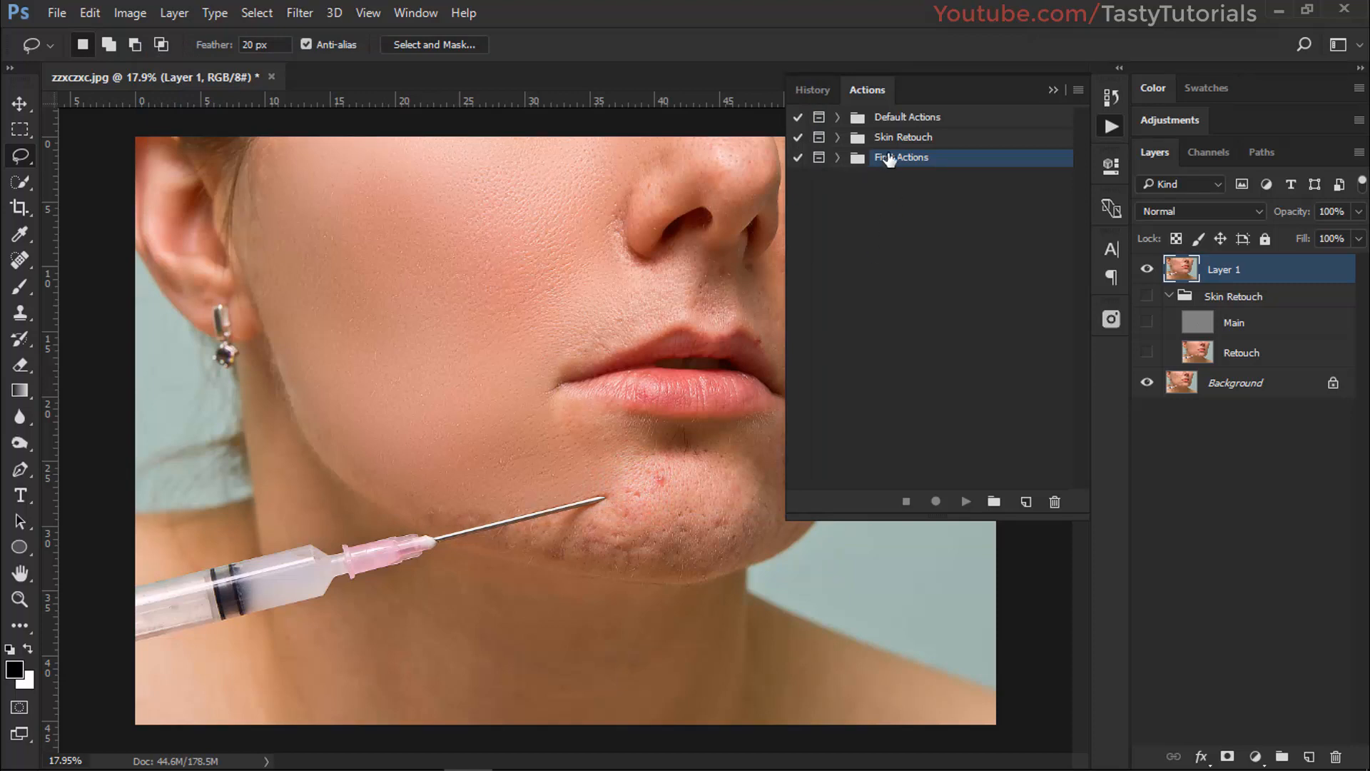
Step: Delete the First Actions set from the loaded actions and collapse the action list
{"action": "mouse_move", "coordinate": [889, 158]}
{"action": "left_mouse_down"}
{"action": "mouse_move", "coordinate": [999, 477]}
{"action": "mouse_move", "coordinate": [1054, 501]}
{"action": "left_mouse_up"}
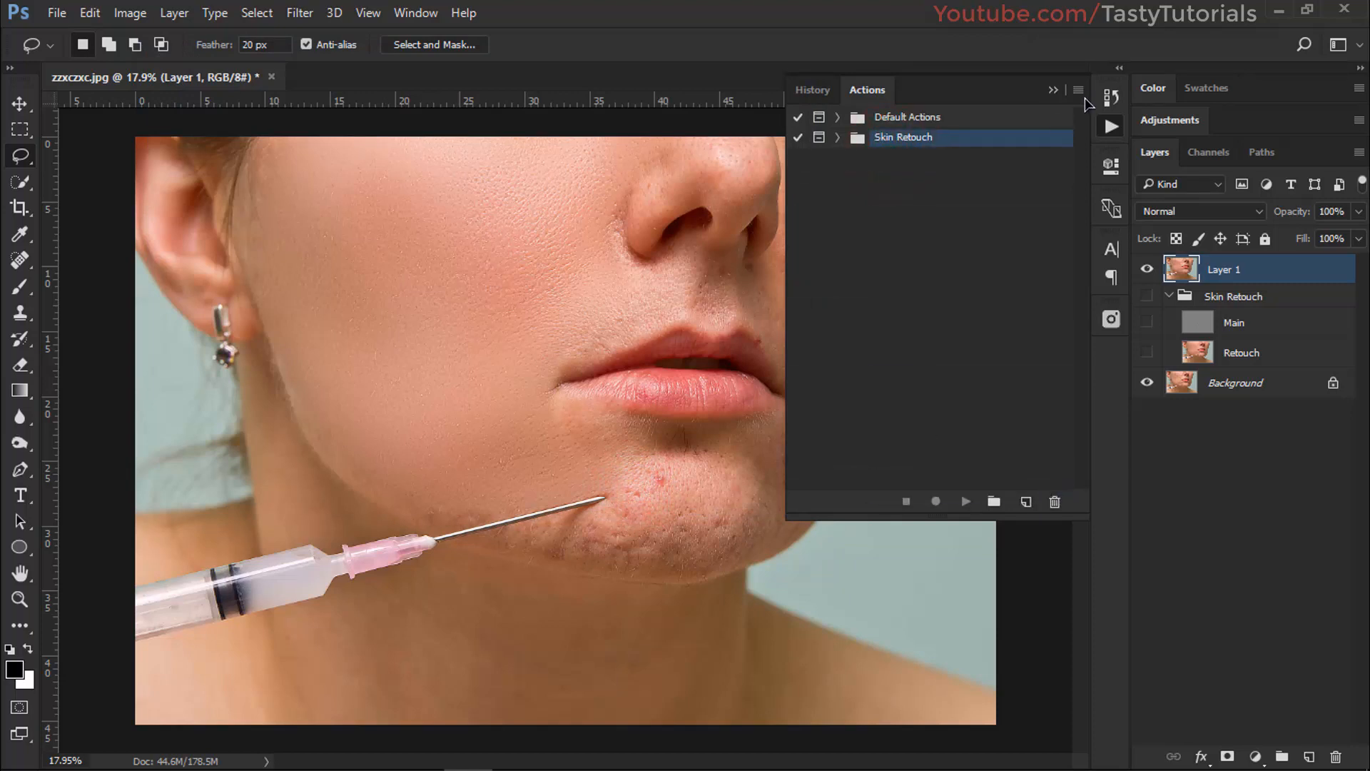
{"action": "left_click", "coordinate": [1054, 90]}
Step: Delete Layer 1 to compare with the original photo, and undo the deletion
{"action": "key", "text": "Delete"}
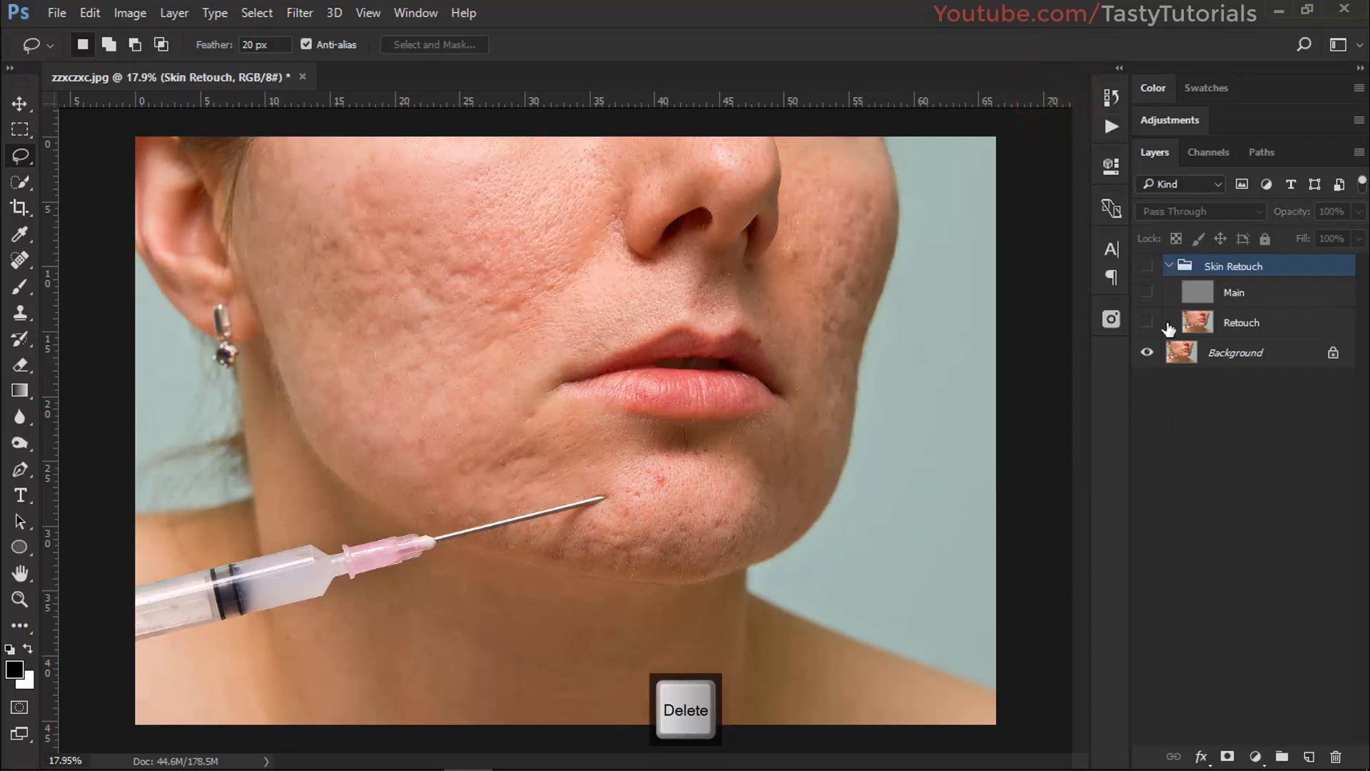
{"action": "key", "text": "ctrl+z"}
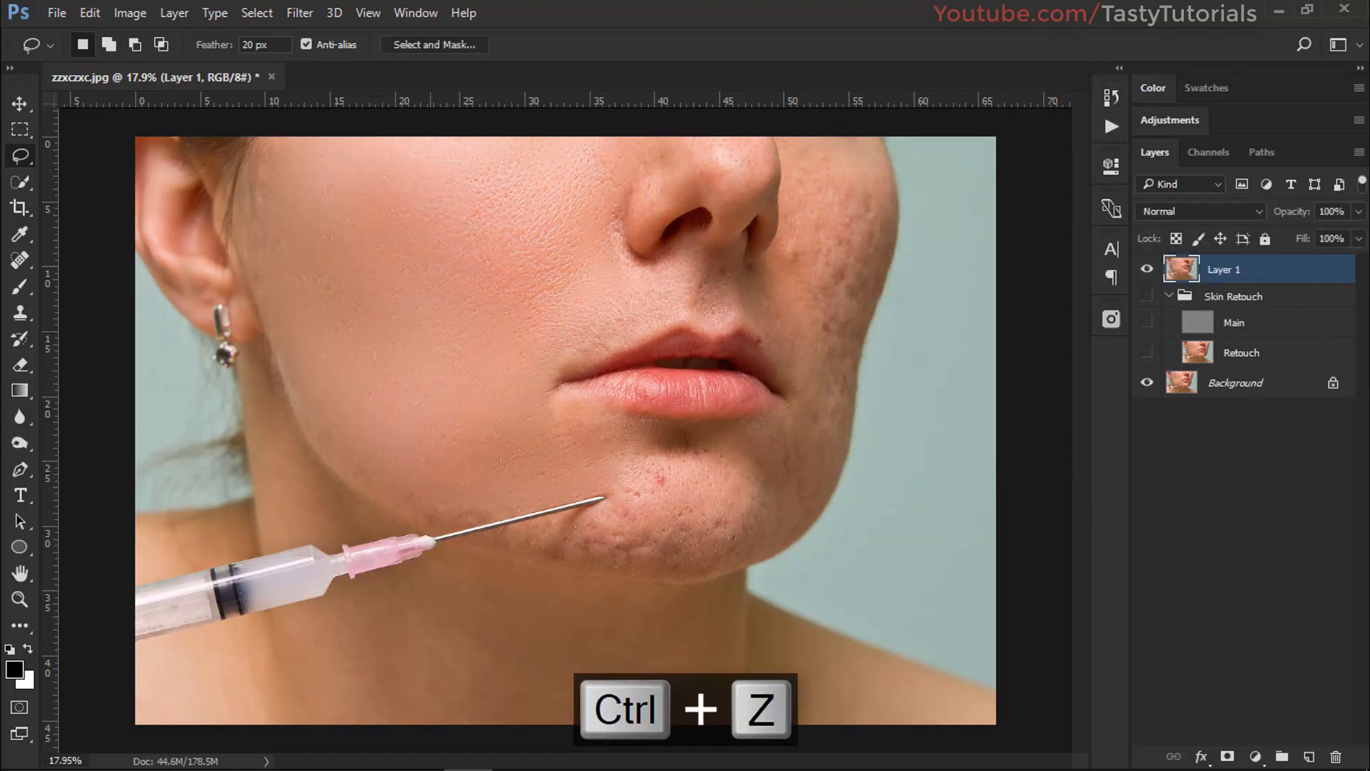
Step: Switch to File Explorer, load First Actions.atn from the Play folder into Photoshop, and expand the set to check its recorded steps
{"action": "left_click", "coordinate": [270, 762]}
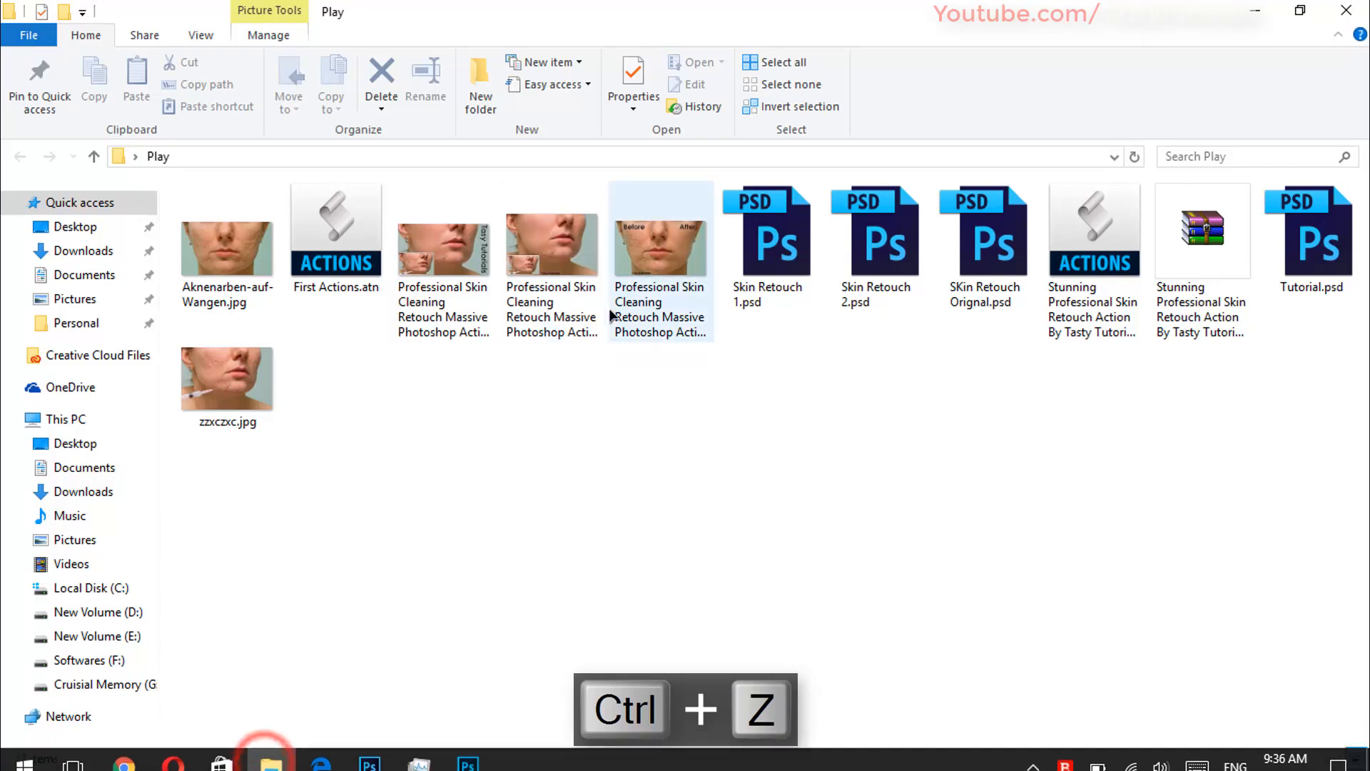
{"action": "left_click_drag", "start_coordinate": [335, 275], "coordinate": [1217, 474]}
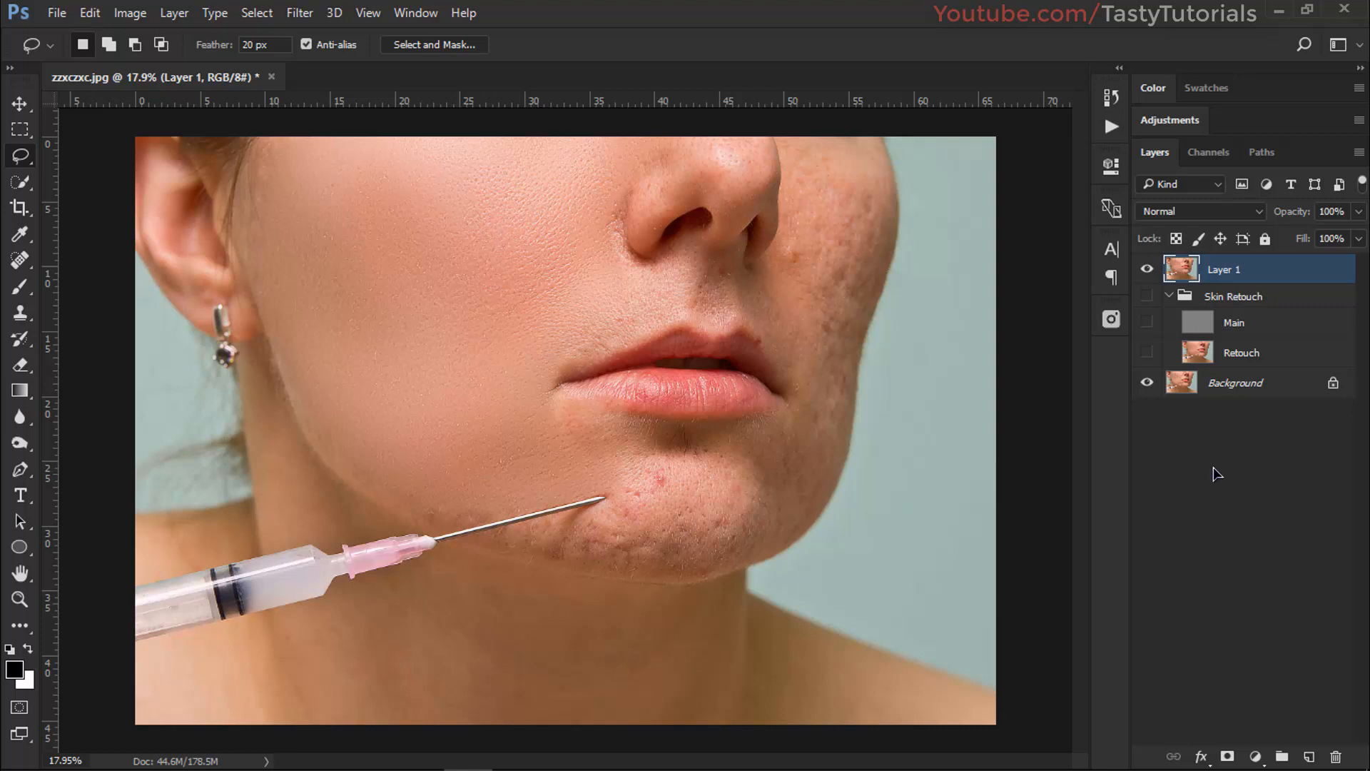
{"action": "left_click", "coordinate": [1111, 126]}
{"action": "left_click", "coordinate": [840, 157]}
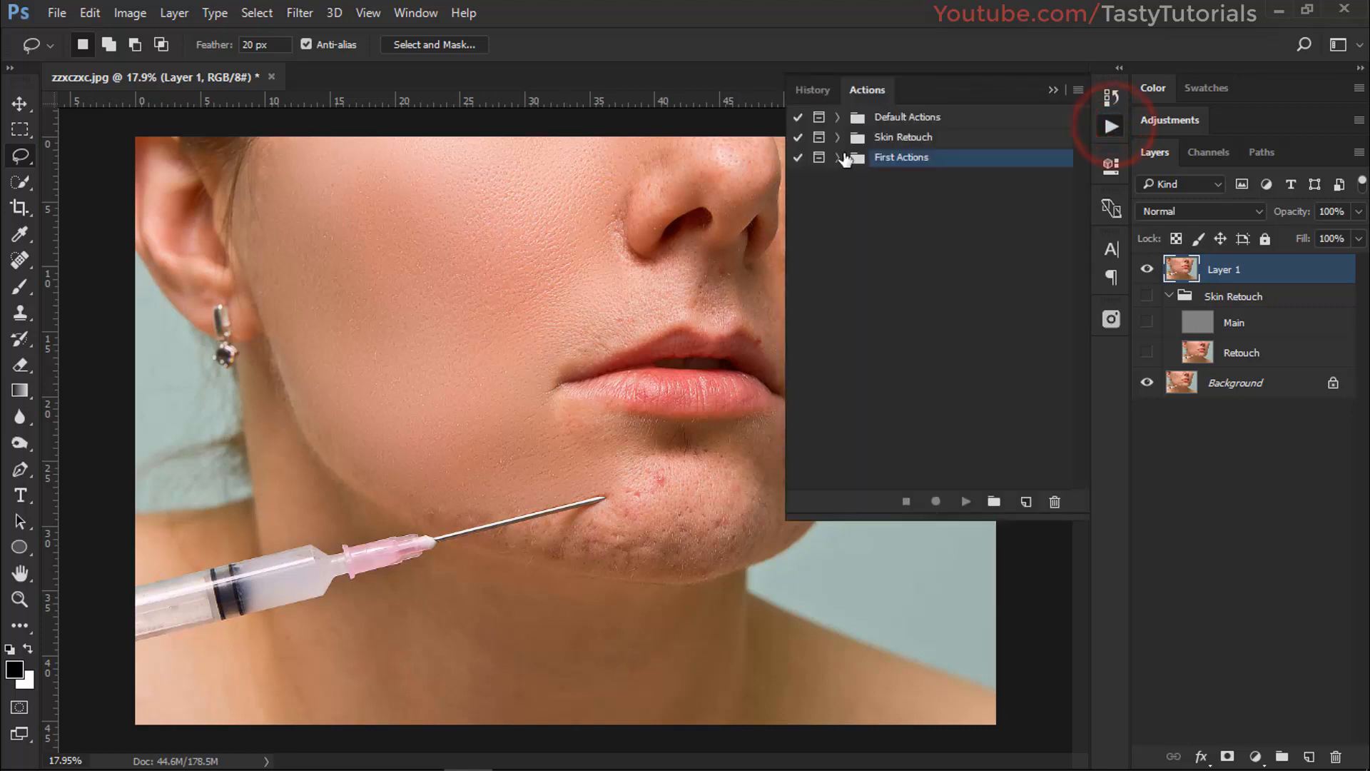
{"action": "left_click", "coordinate": [853, 177]}
{"action": "scroll", "coordinate": [954, 309], "scroll_direction": "down", "scroll_amount": 5}
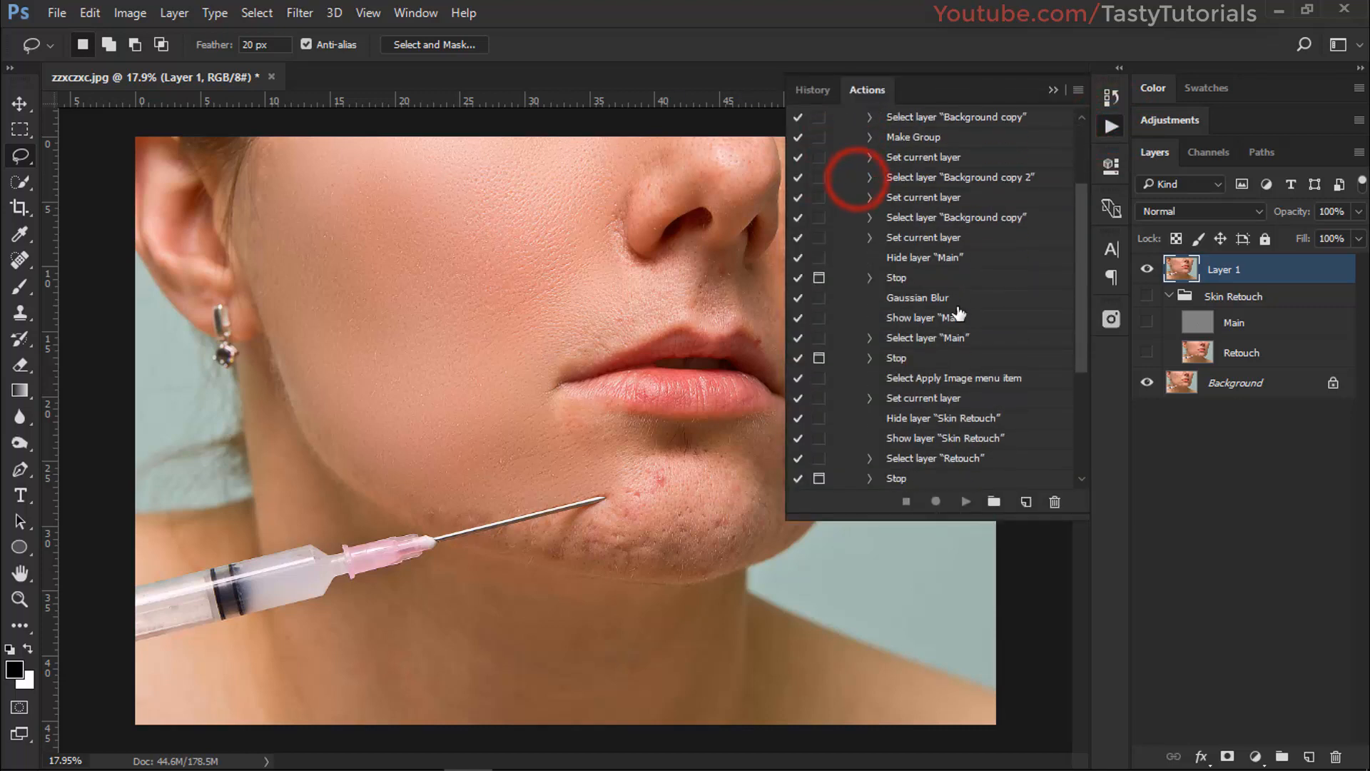
{"action": "scroll", "coordinate": [954, 357], "scroll_direction": "up", "scroll_amount": 8}
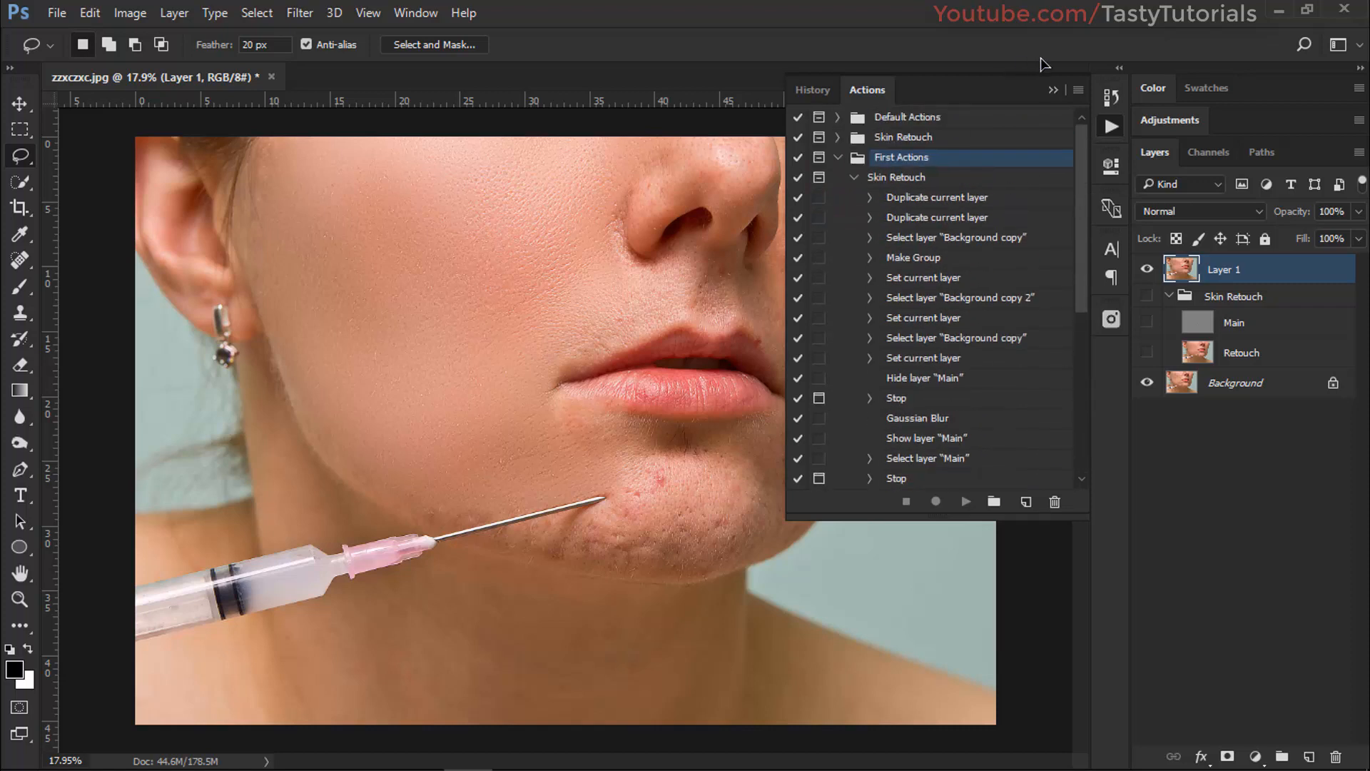
{"action": "left_click", "coordinate": [1054, 89]}
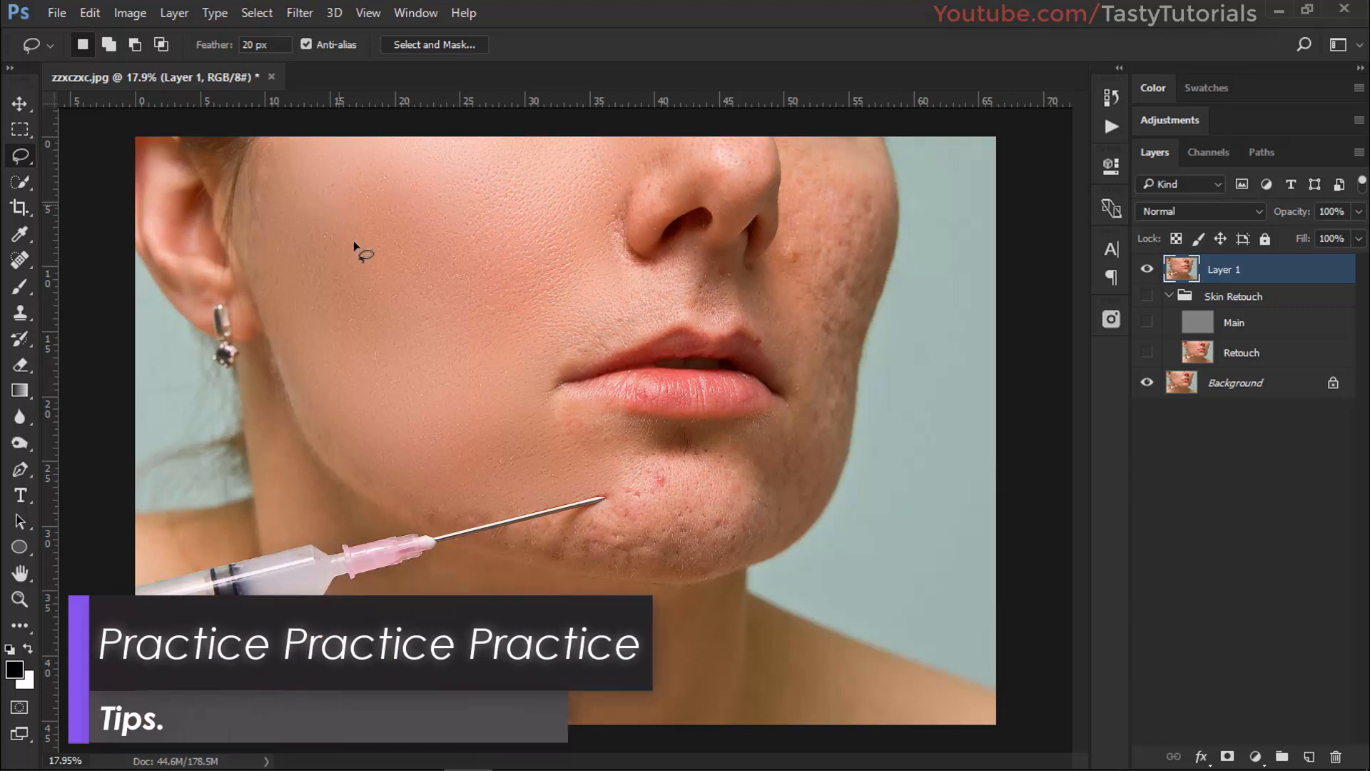
{"action": "left_click", "coordinate": [1113, 130]}
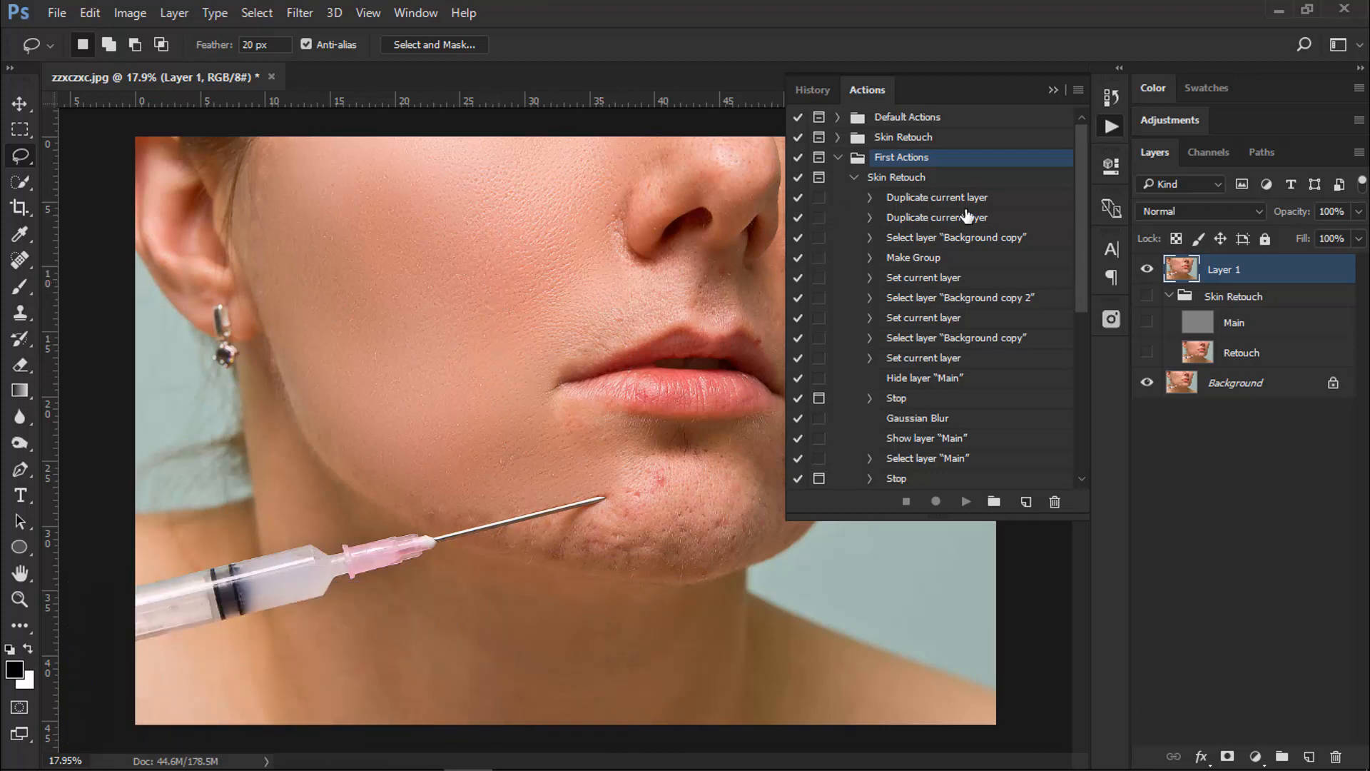
{"action": "scroll", "coordinate": [966, 274], "scroll_direction": "down", "scroll_amount": 2}
{"action": "scroll", "coordinate": [931, 335], "scroll_direction": "up", "scroll_amount": 2}
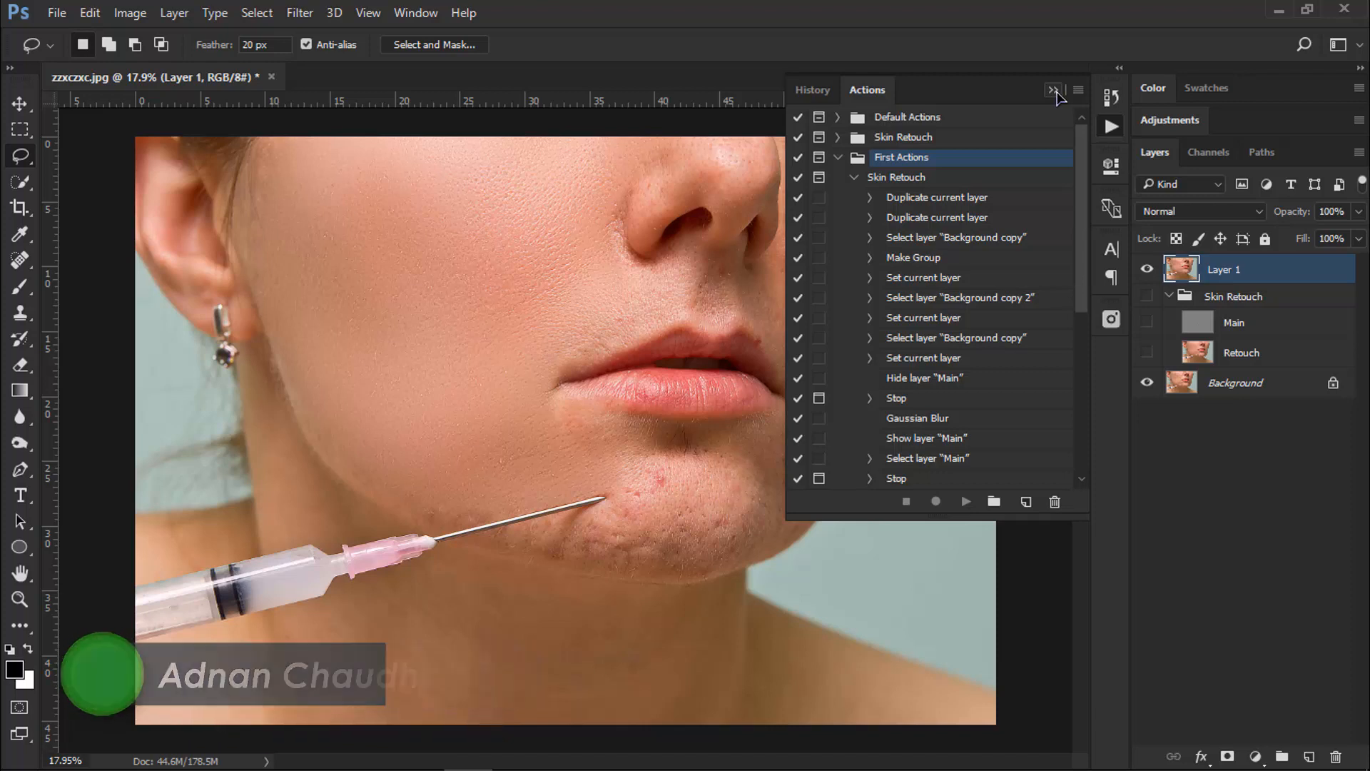
{"action": "left_click", "coordinate": [1056, 91]}
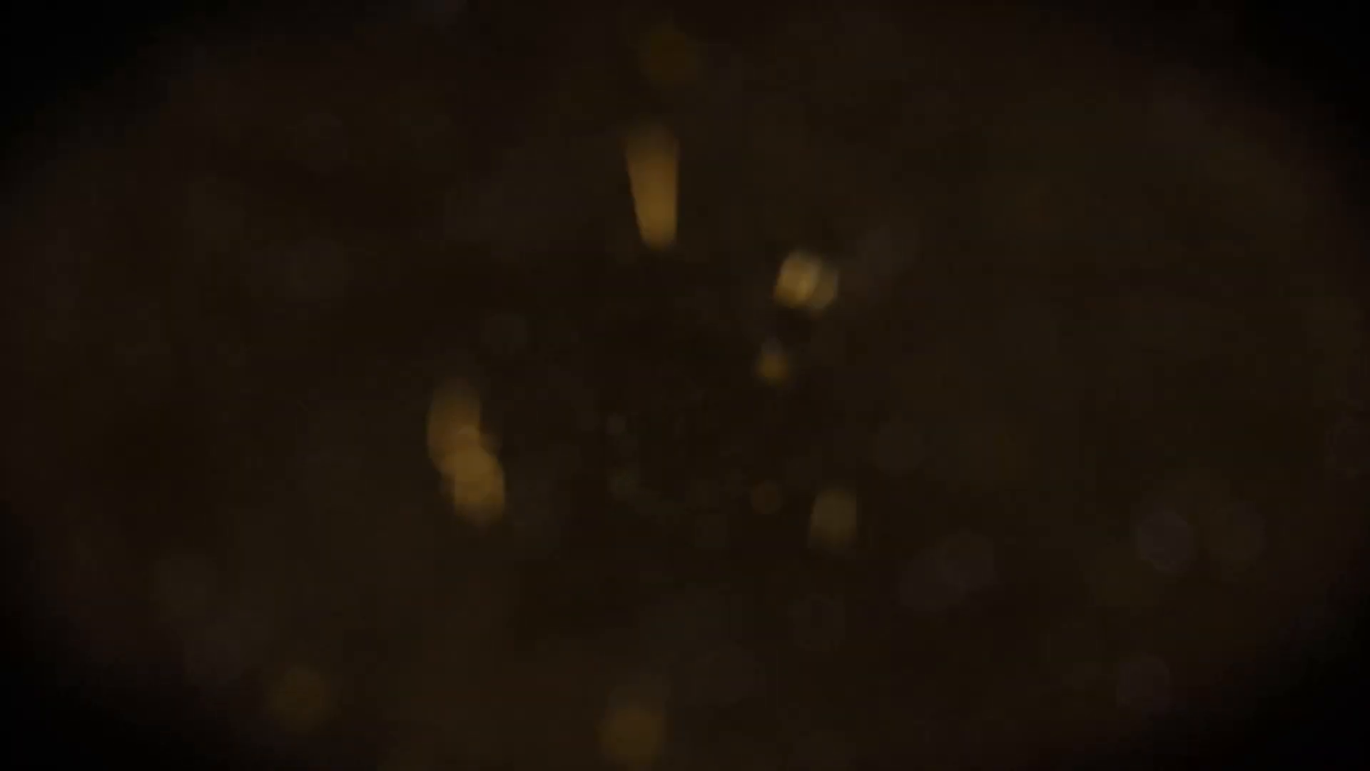